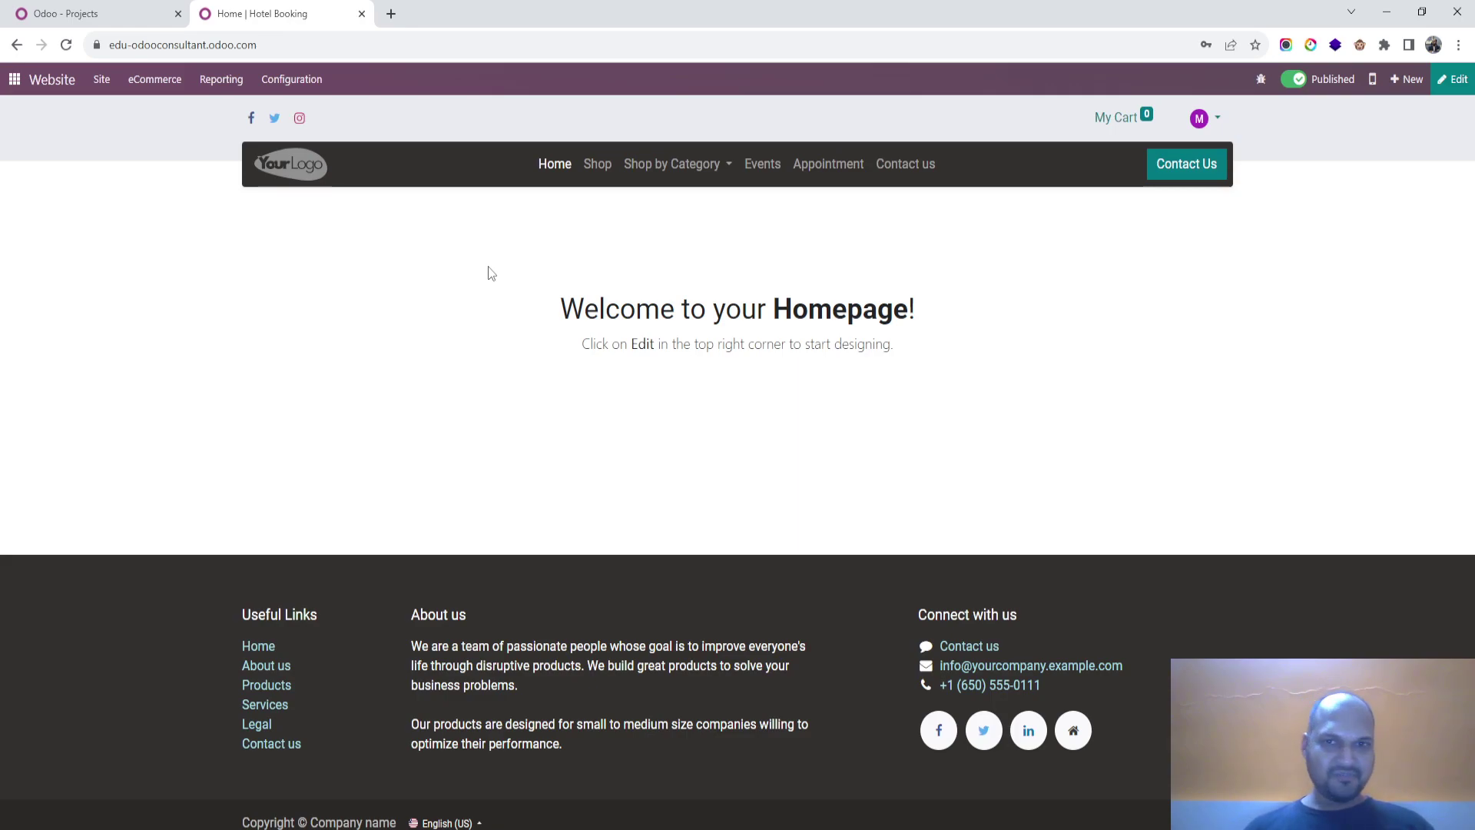
Step: Open the Contact us page from the website's navigation bar
click(922, 163)
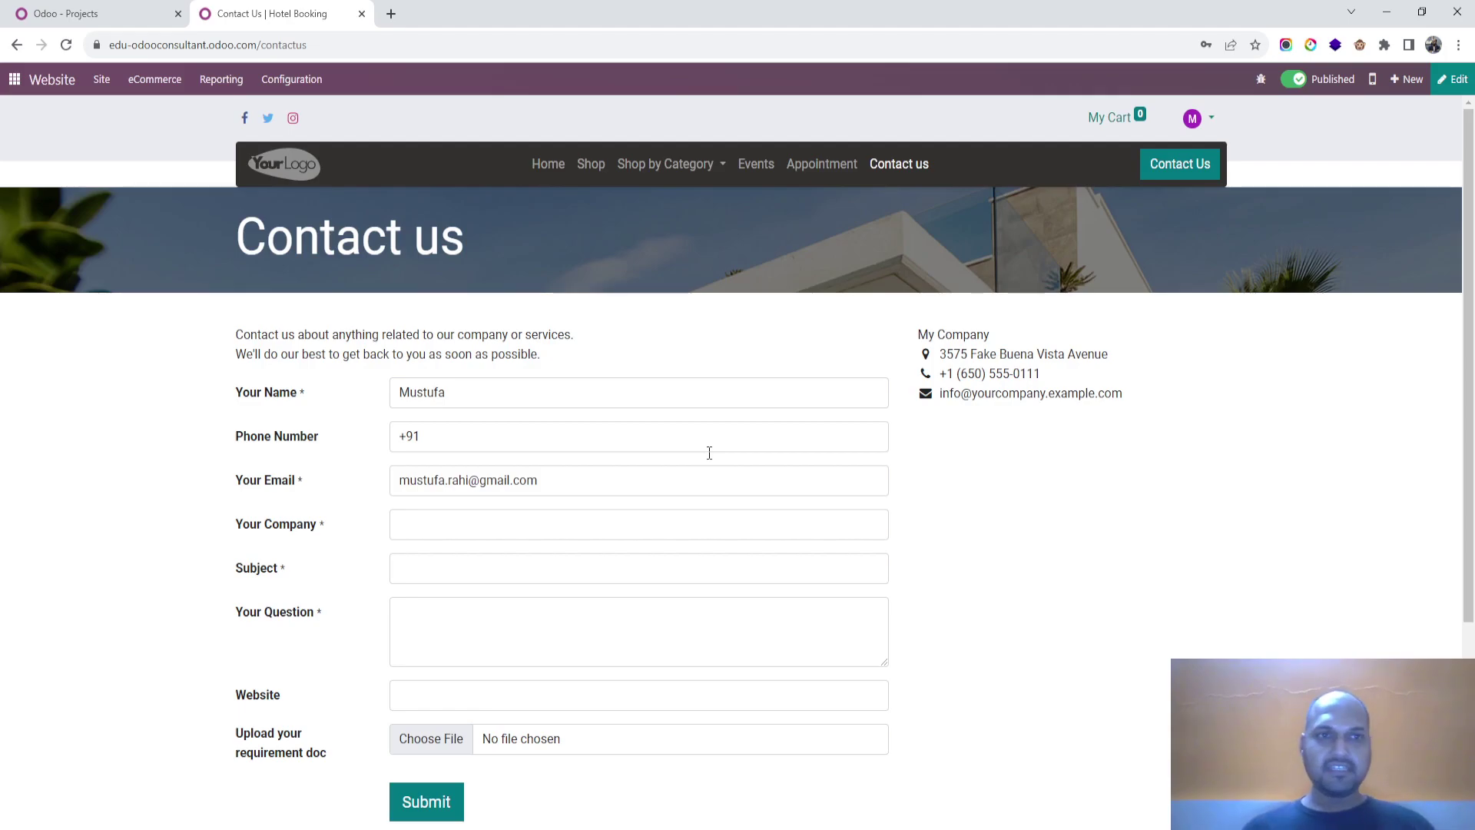
Step: Create a new project named 'Support'
click(111, 12)
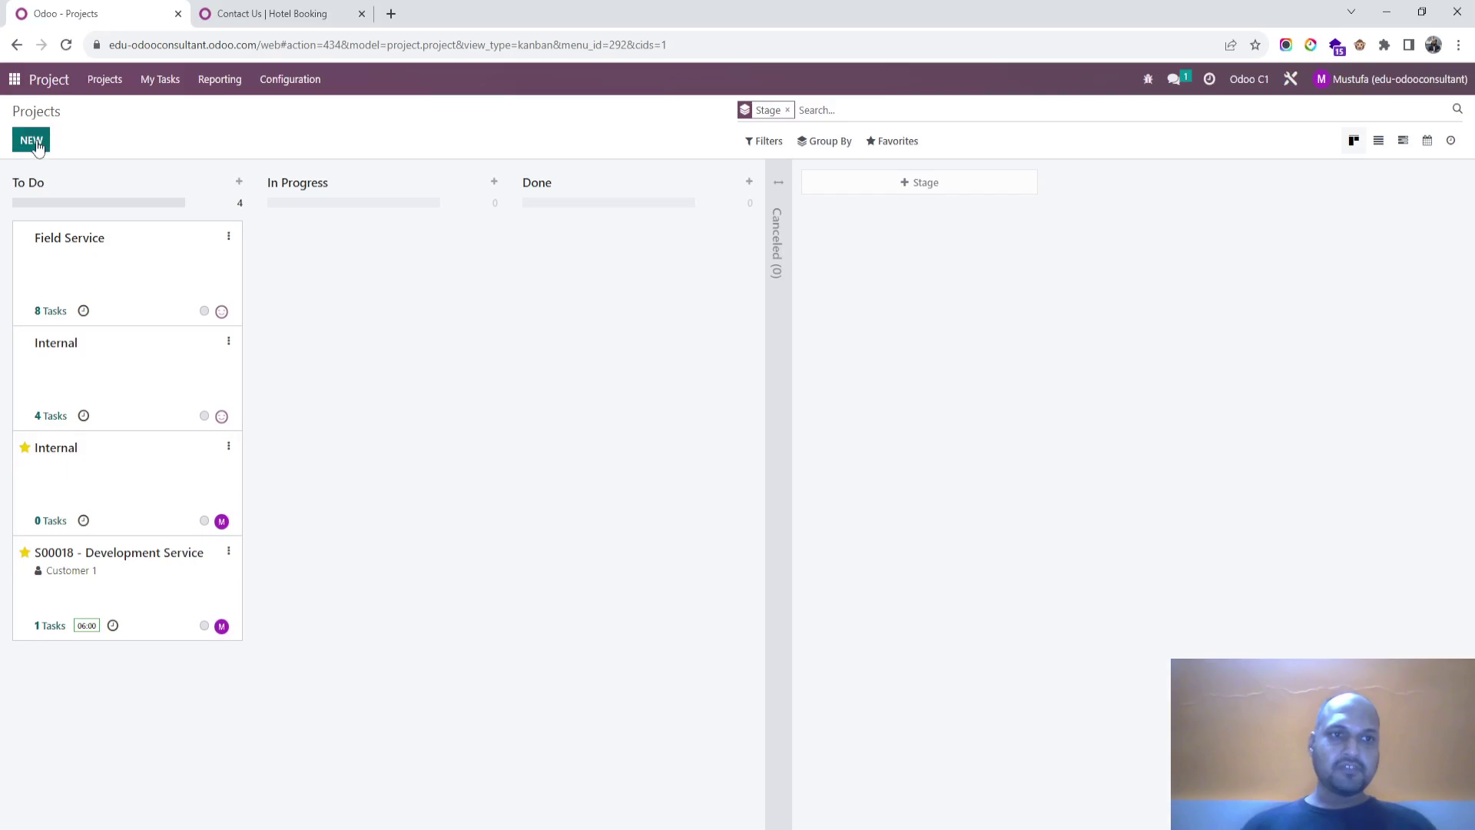
click(48, 134)
text(Support)
click(444, 394)
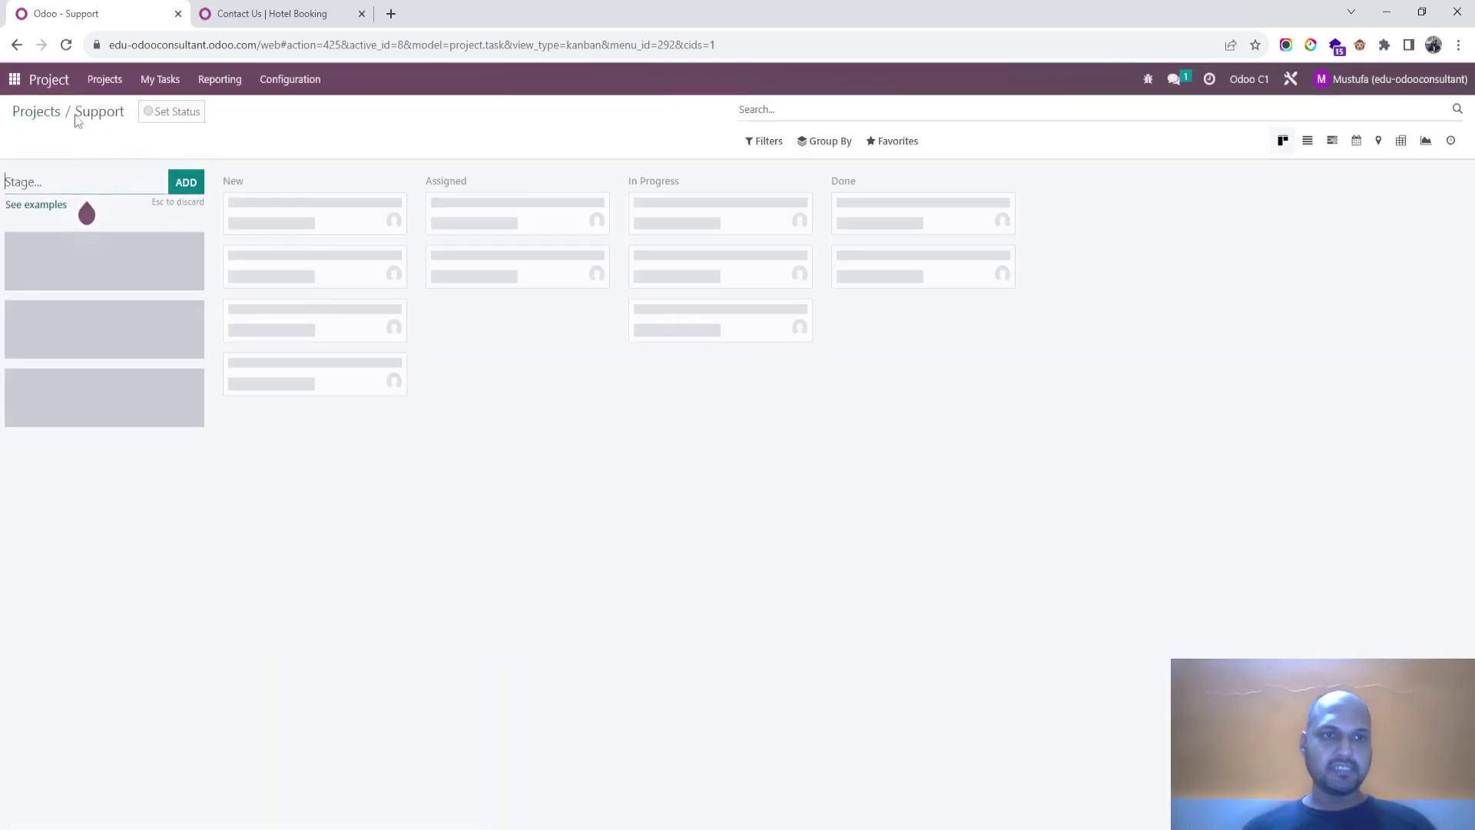
Step: Open the Support project's settings and review its visibility and additional stage options
click(40, 112)
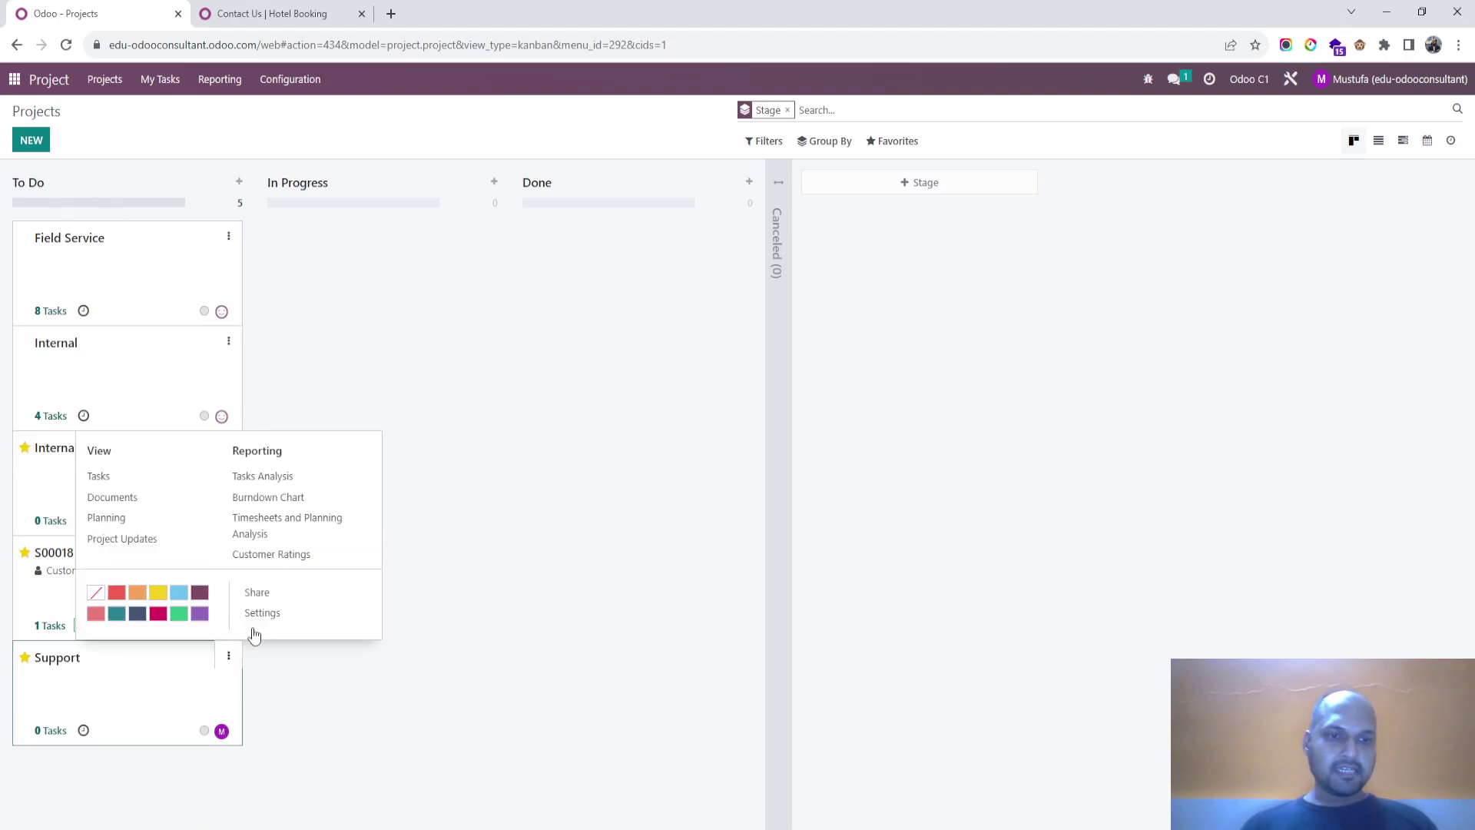
click(228, 655)
click(272, 621)
click(130, 409)
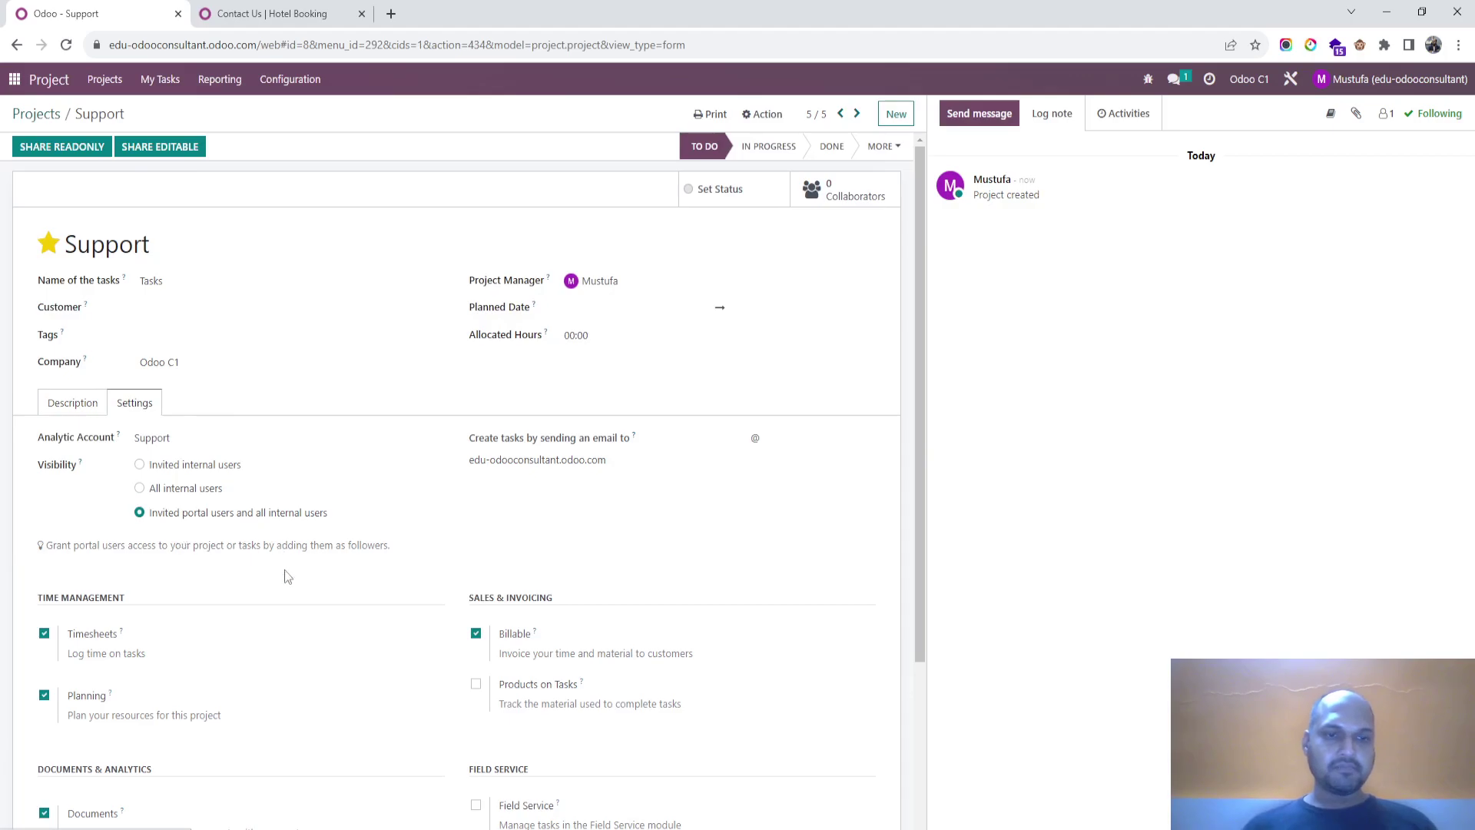
scroll(284, 569, down, 3)
scroll(305, 510, up, 3)
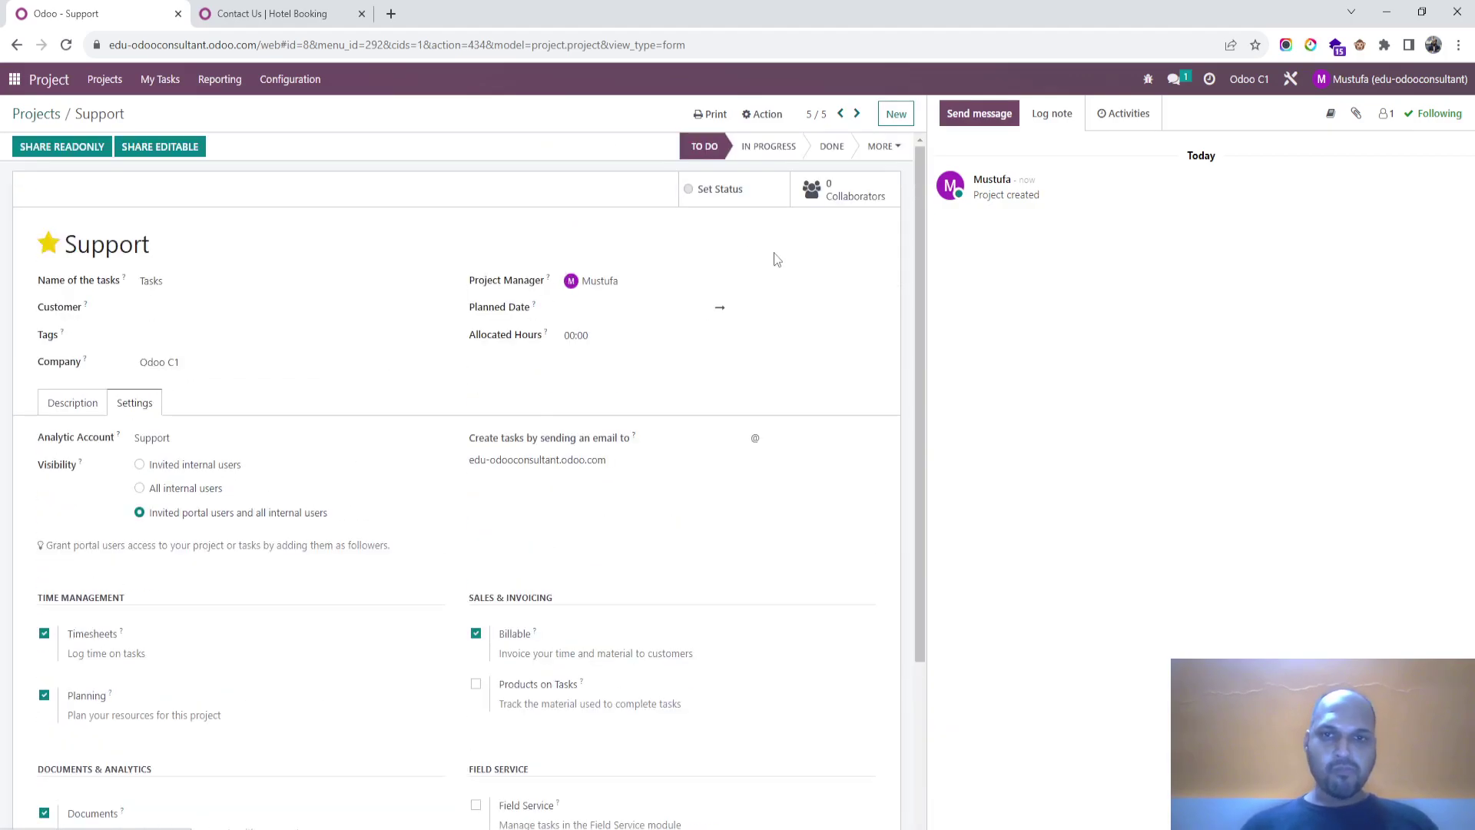
click(882, 150)
click(883, 148)
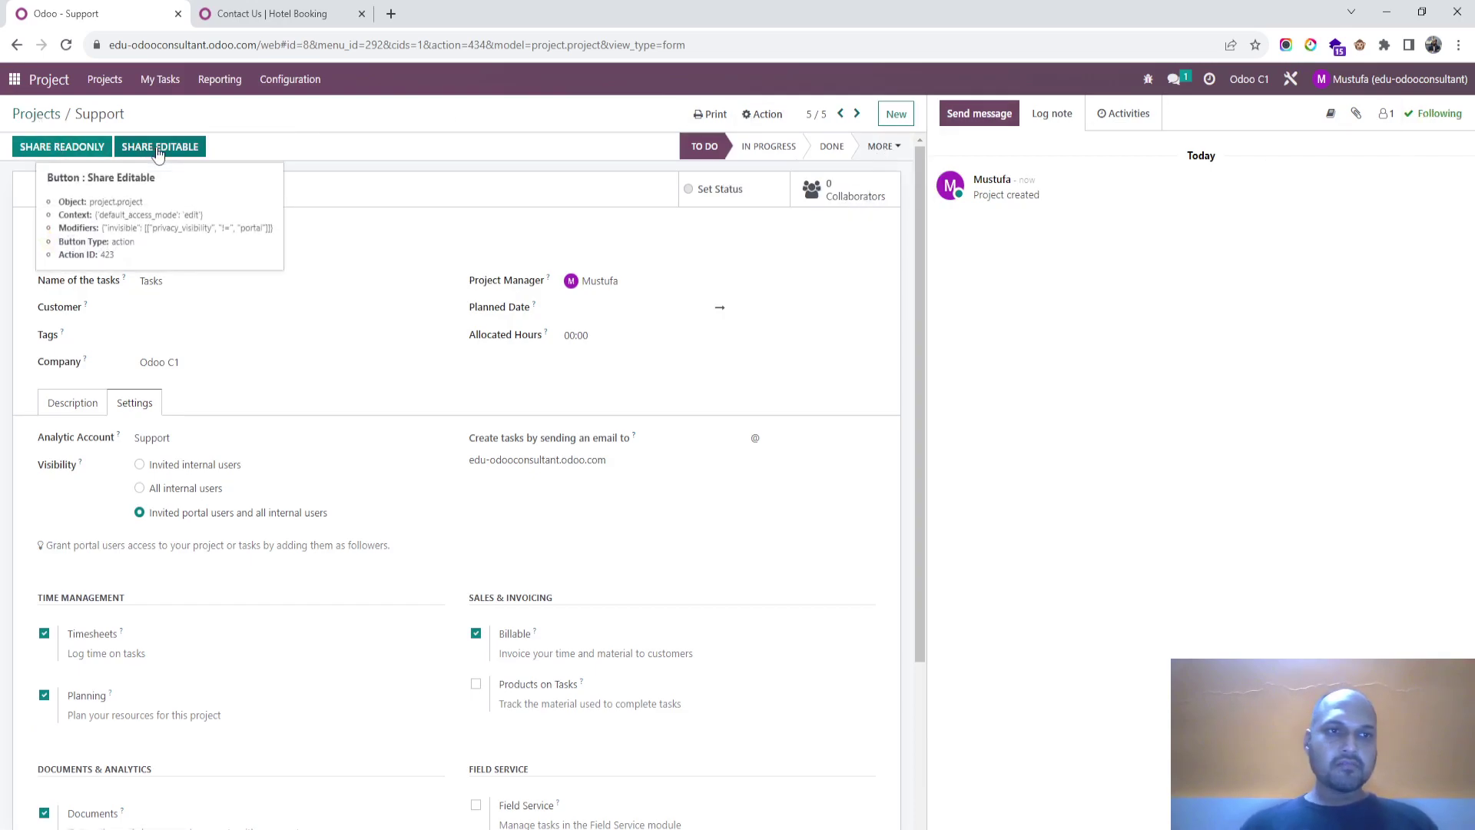
Step: Add a new website page titled 'Create a Task' and save it
click(34, 114)
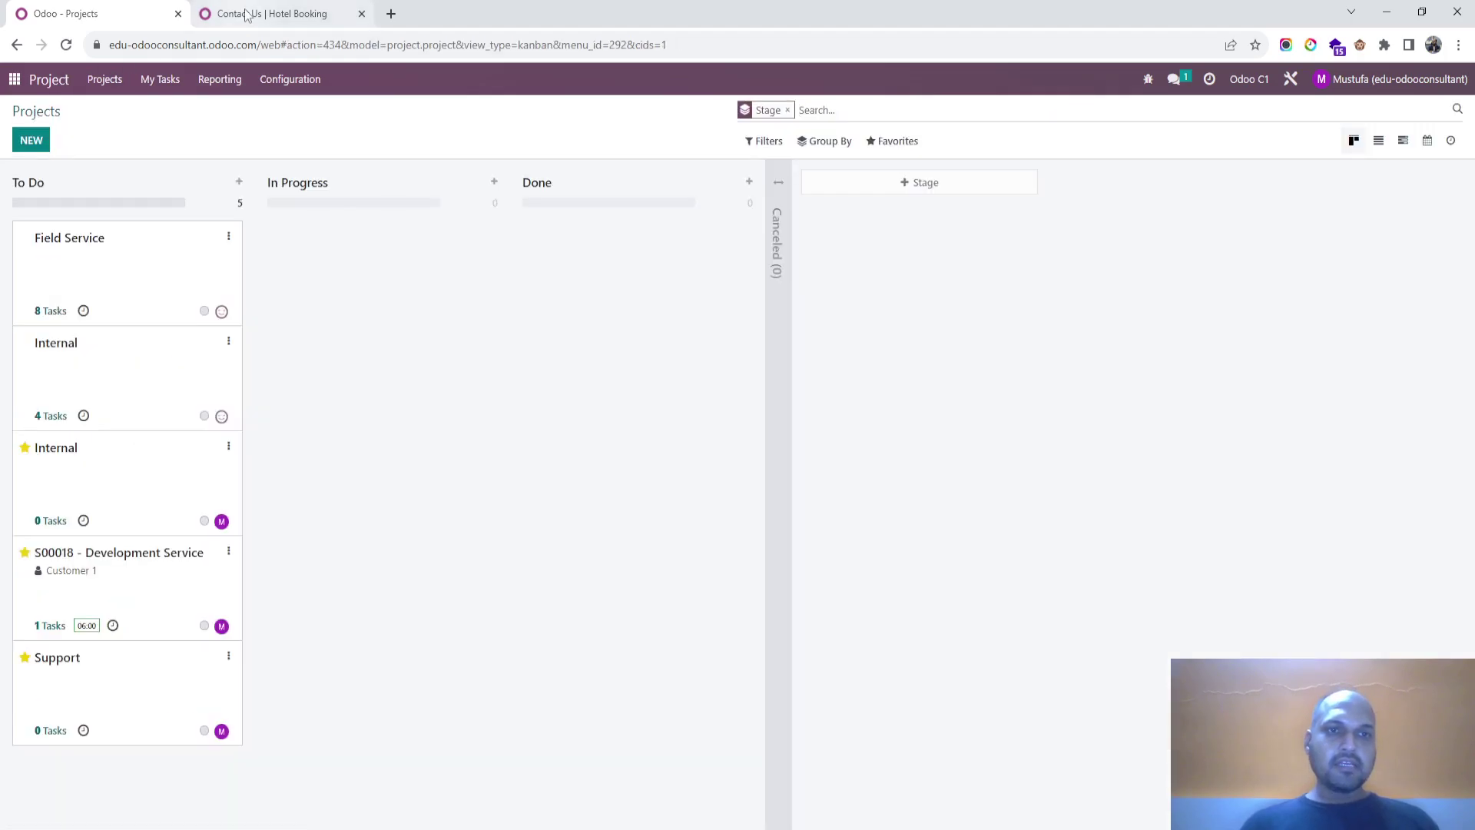
click(246, 14)
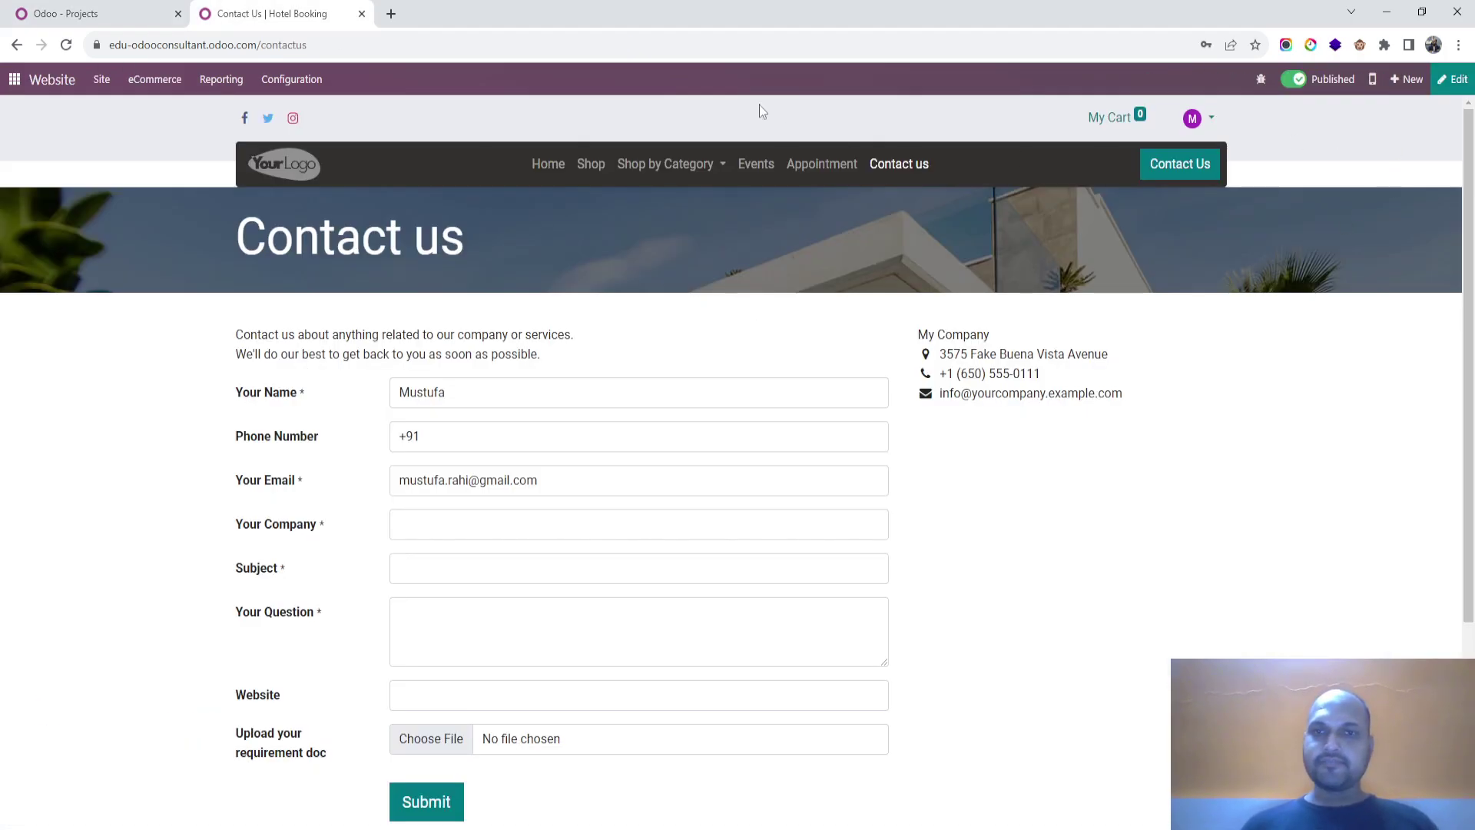
click(104, 80)
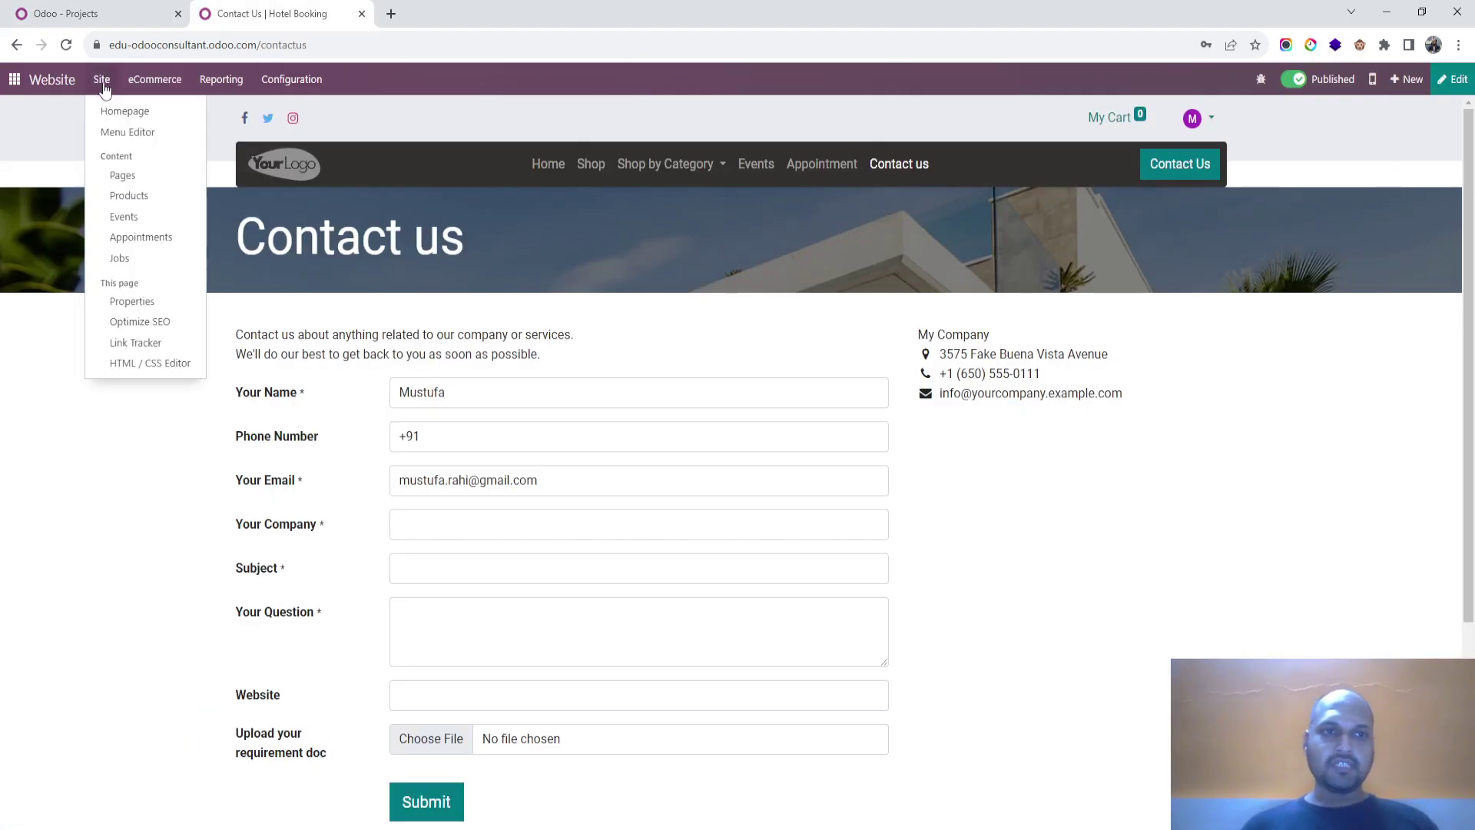
click(135, 176)
click(32, 142)
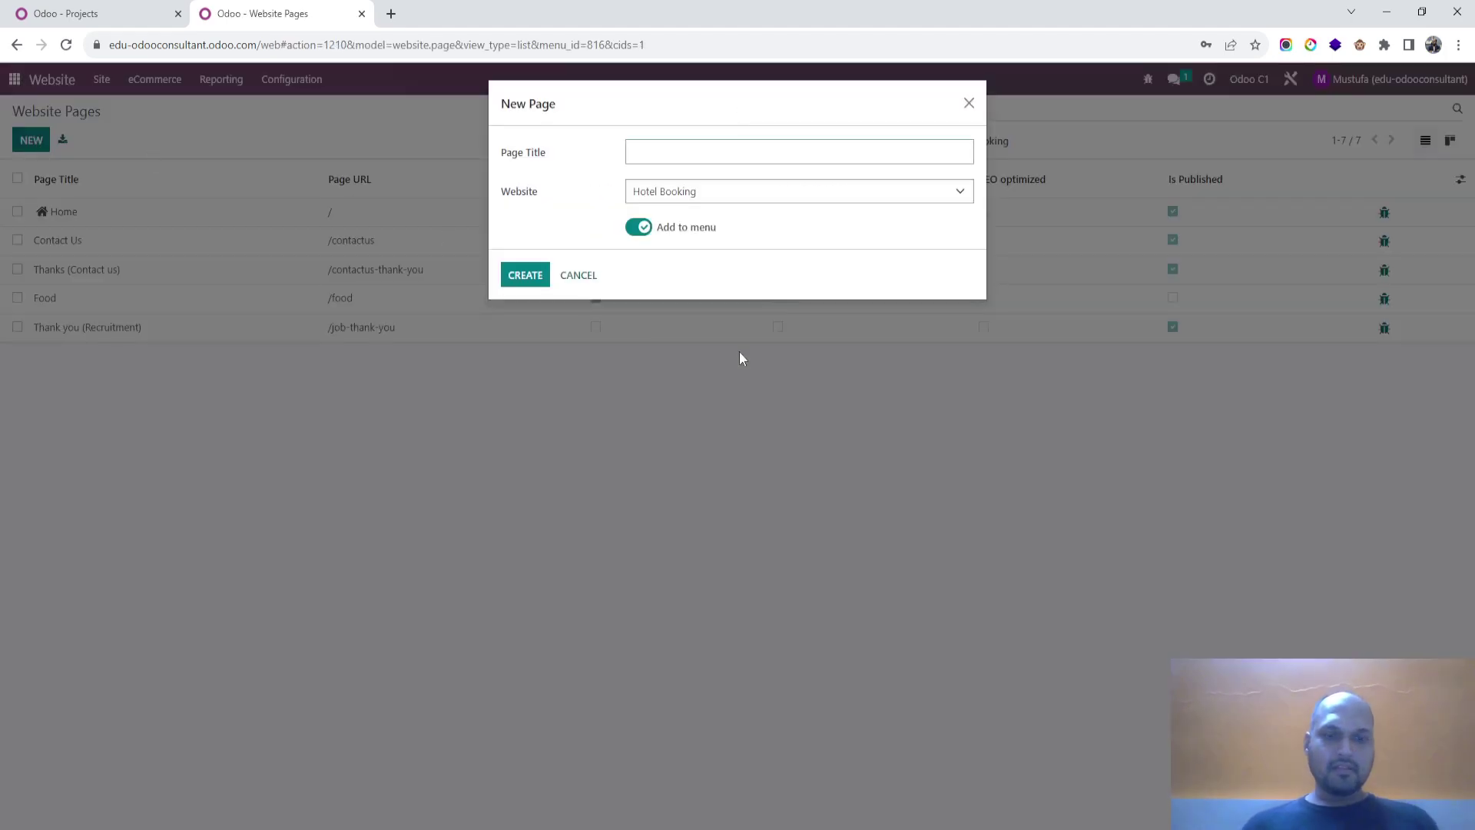
text(Creat)
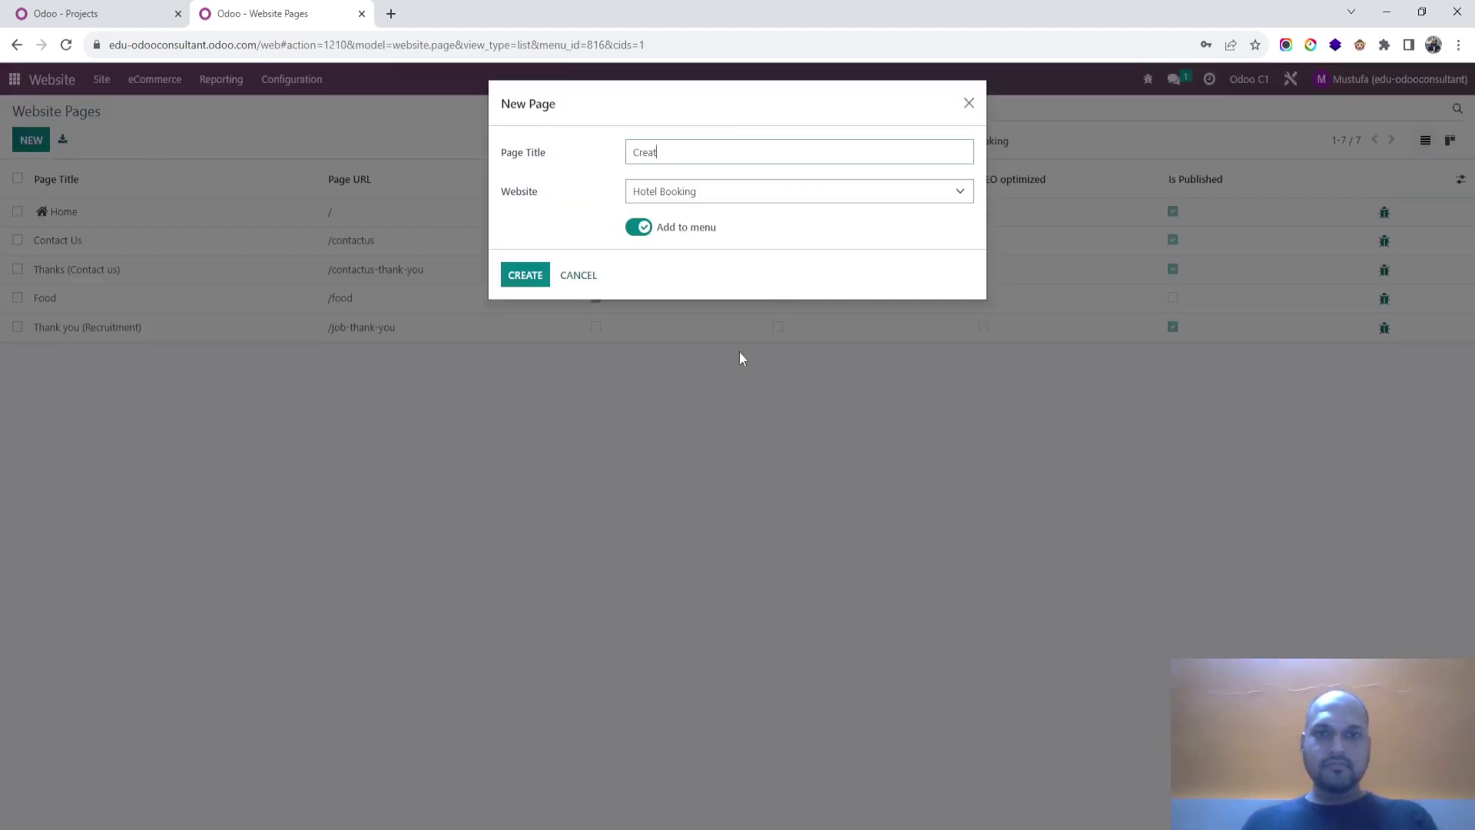
text(e a Task)
click(525, 292)
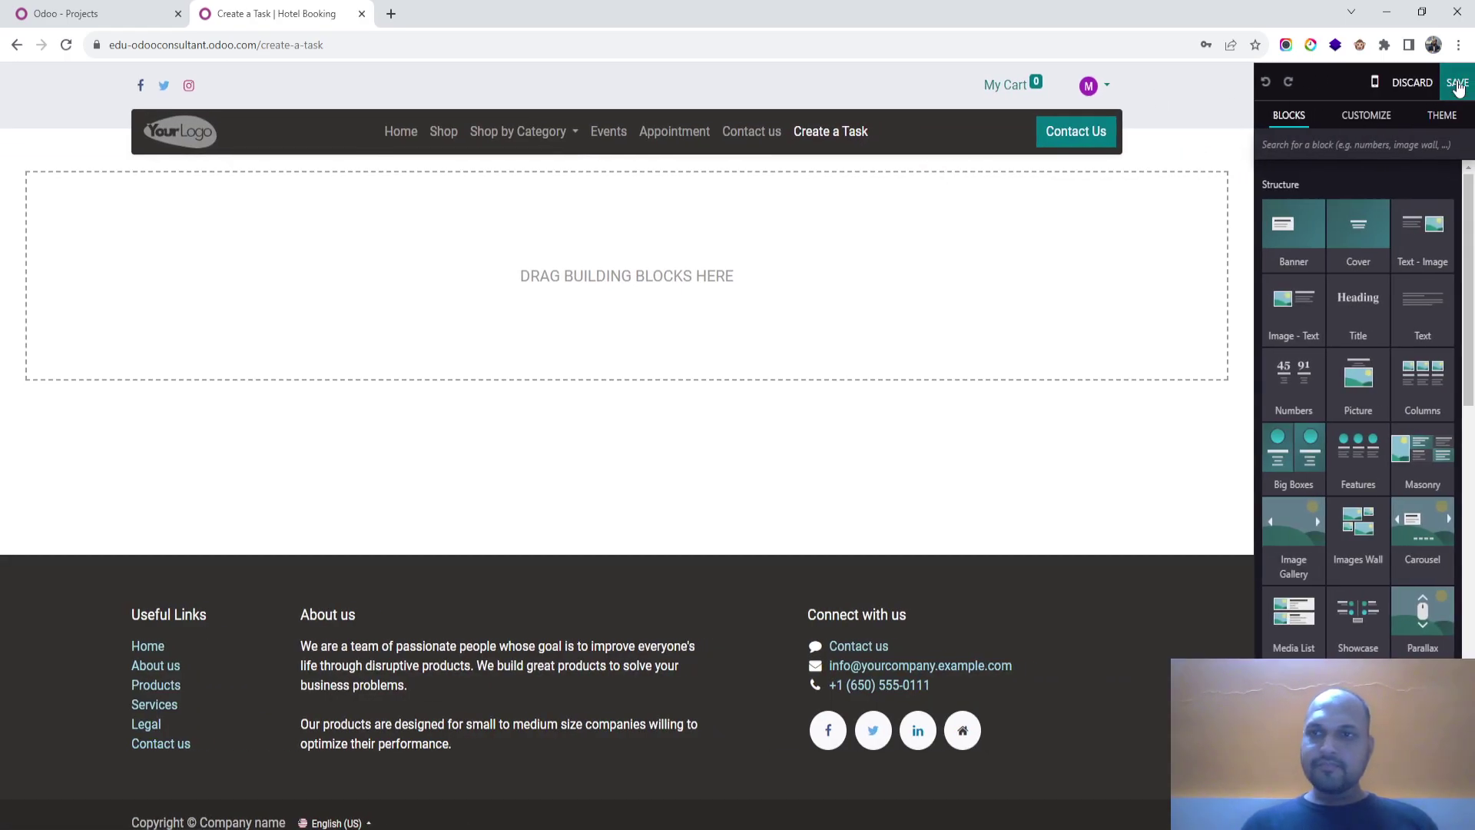
click(1456, 82)
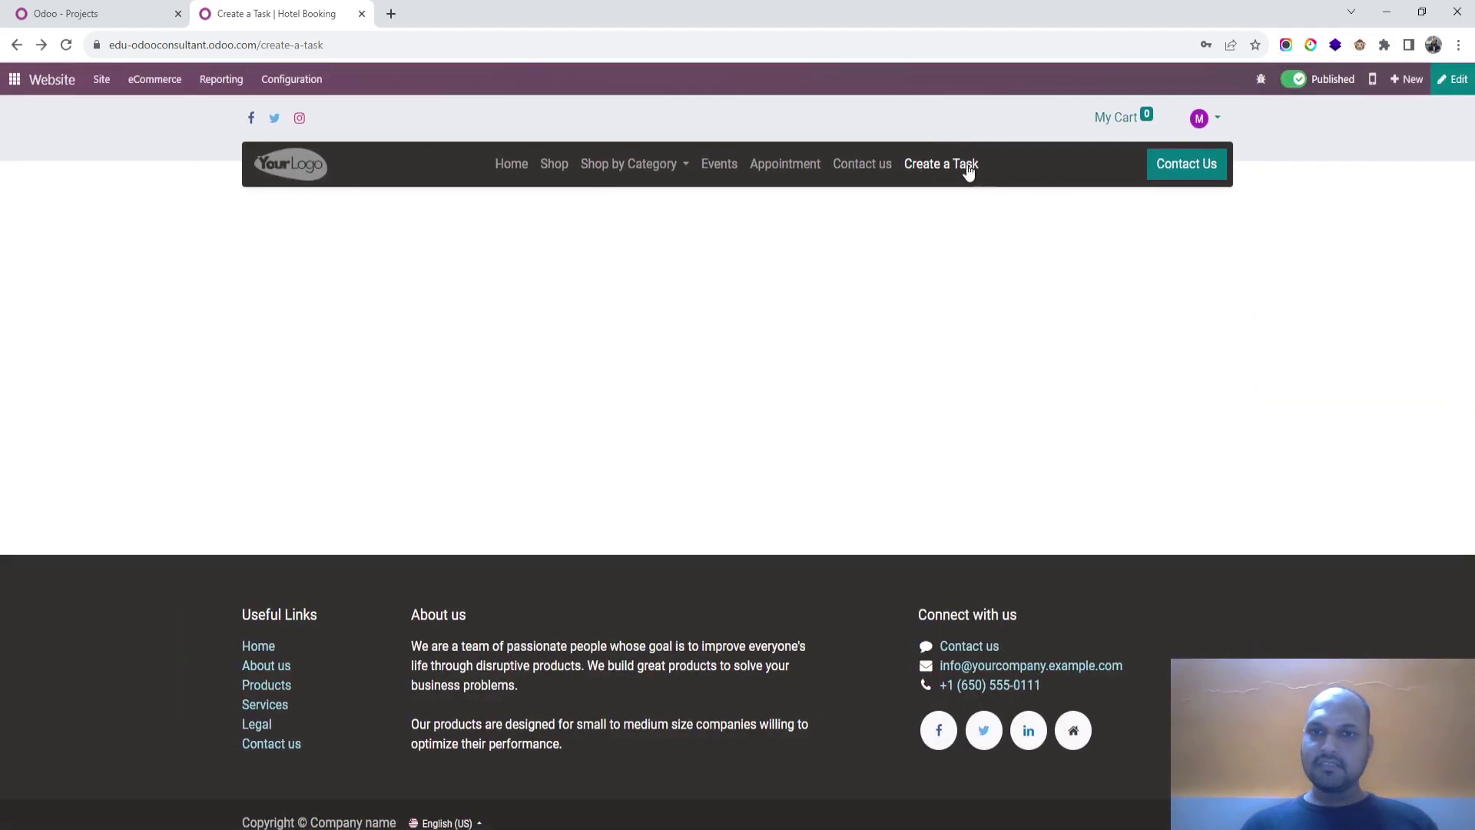
Step: In edit mode, drag a Form block from Dynamic Content onto the Create a Task page
click(1452, 79)
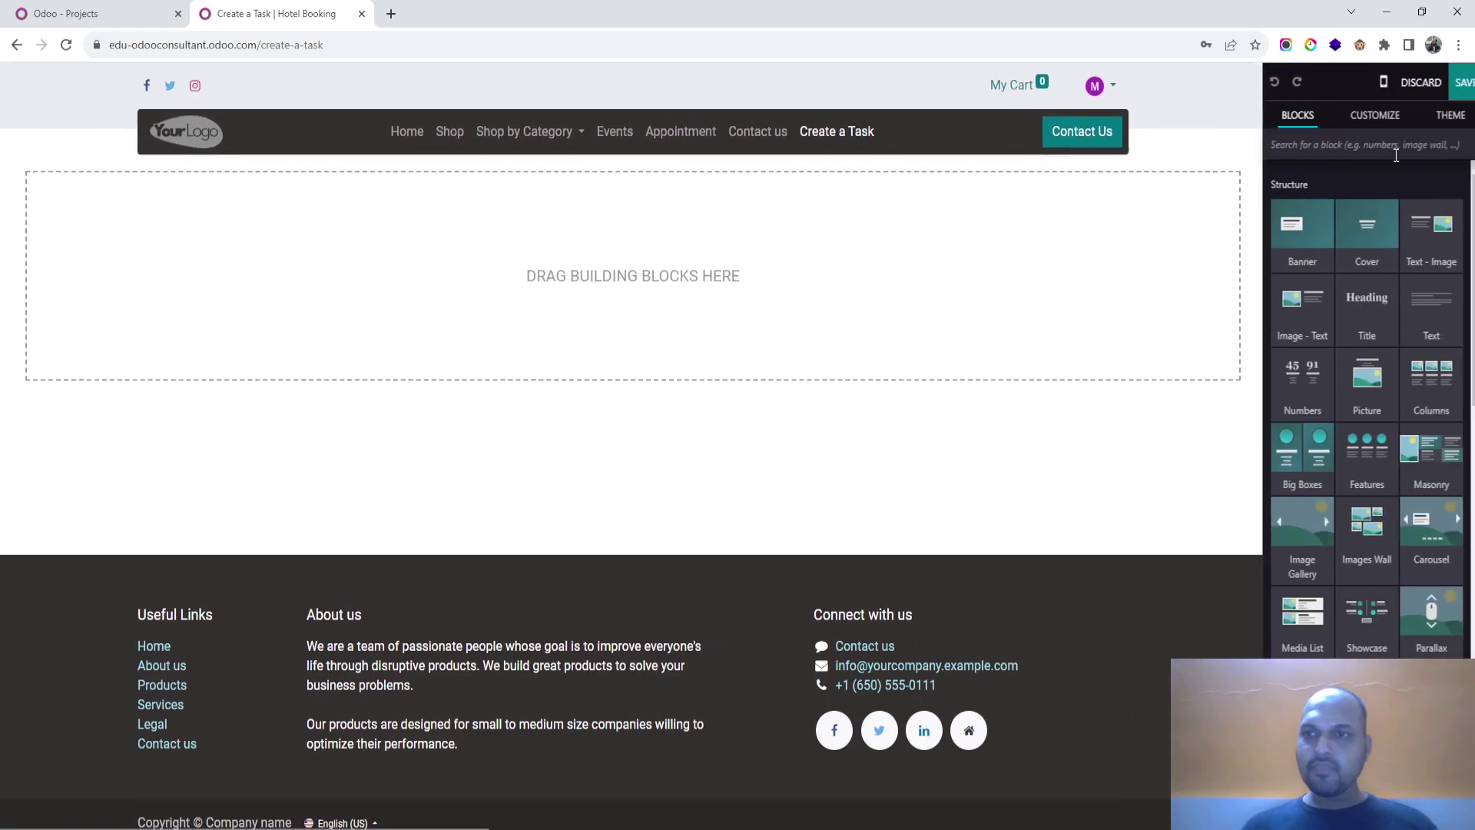
scroll(1364, 481, down, 6)
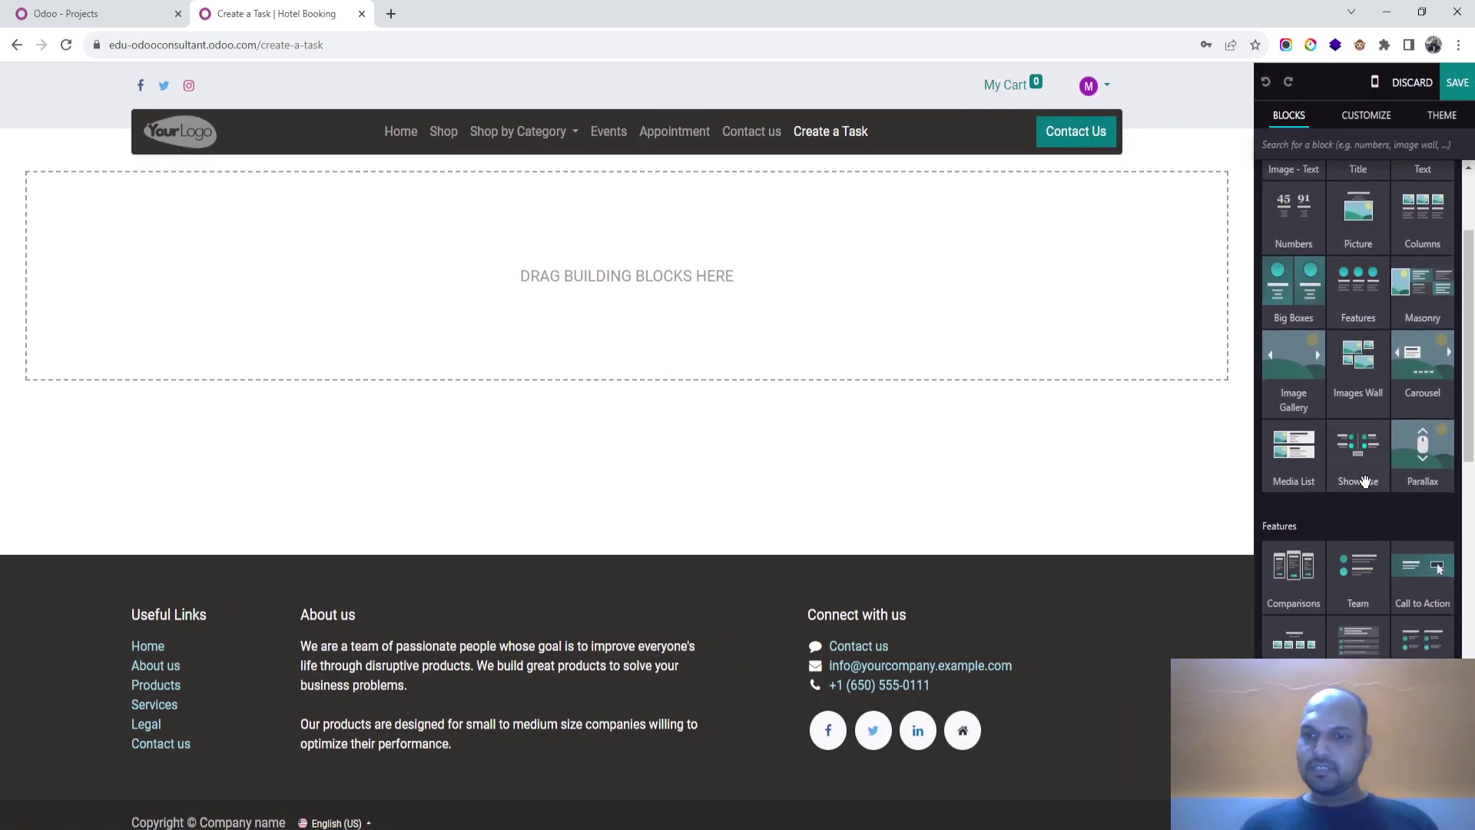
scroll(1365, 481, down, 3)
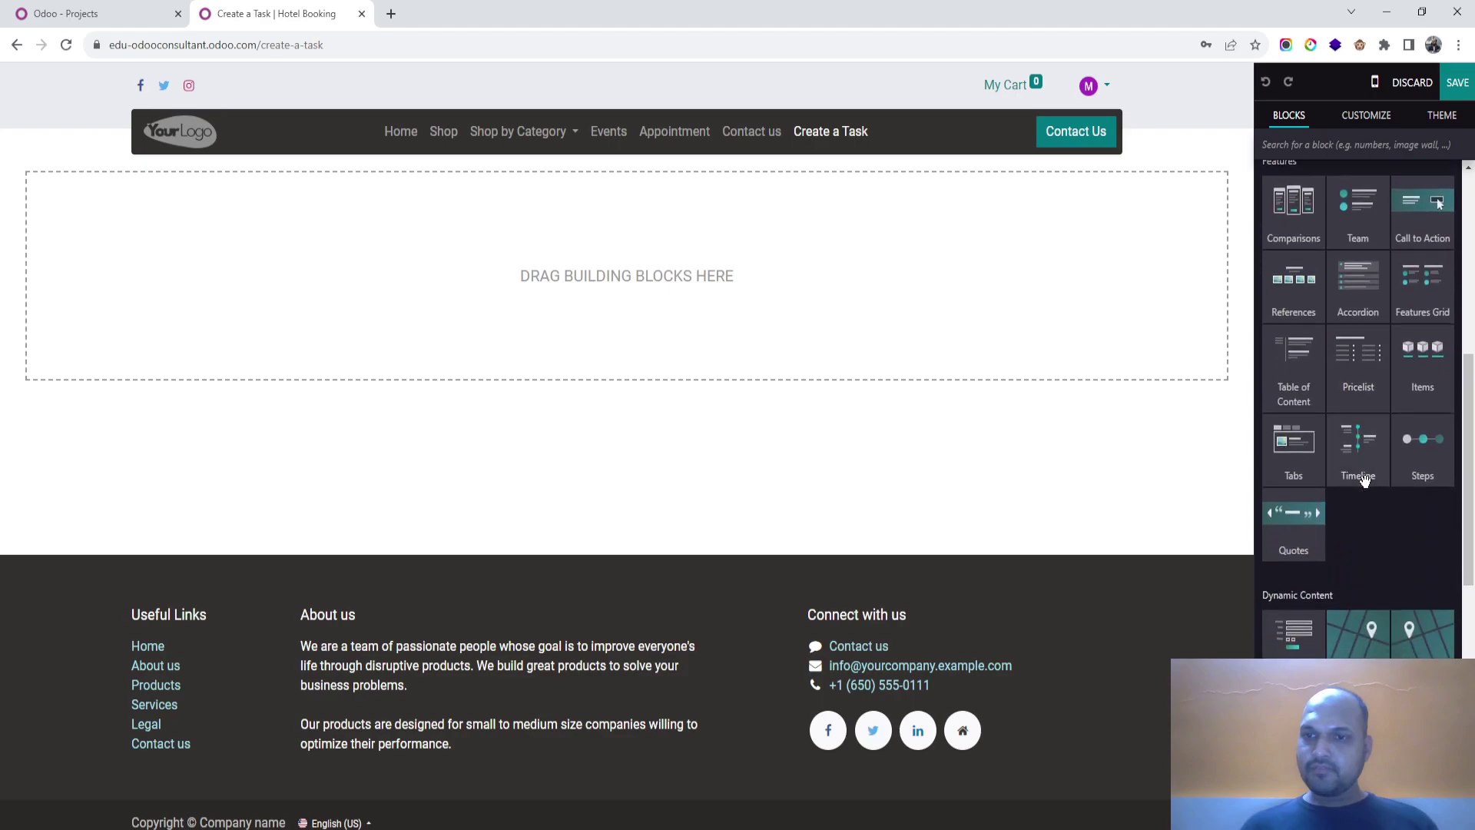
drag(1298, 547, 665, 342)
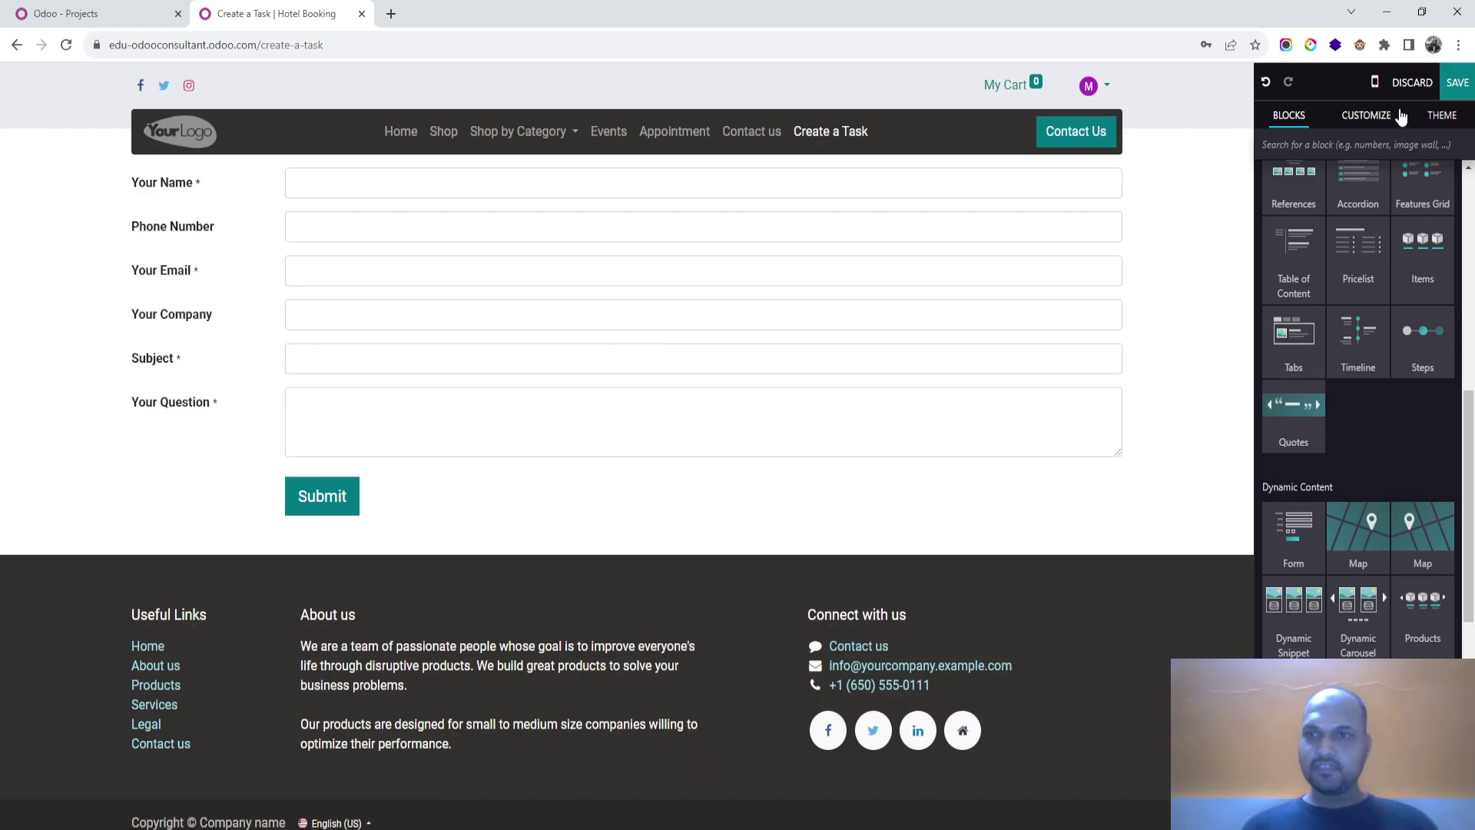
Step: Set the form's action to Create a Task, leave Project as None, and save
click(1372, 115)
click(1444, 115)
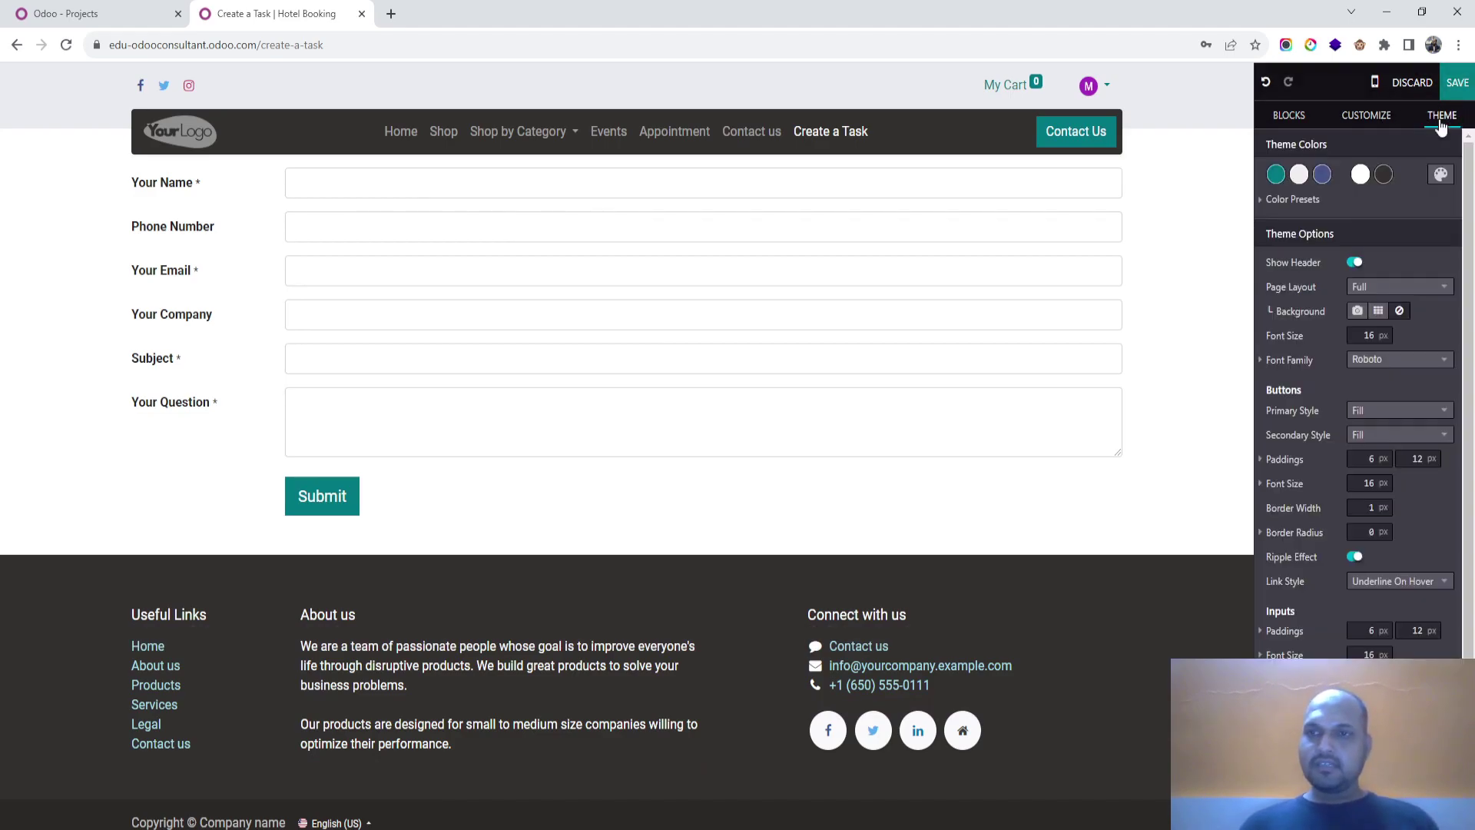
click(957, 182)
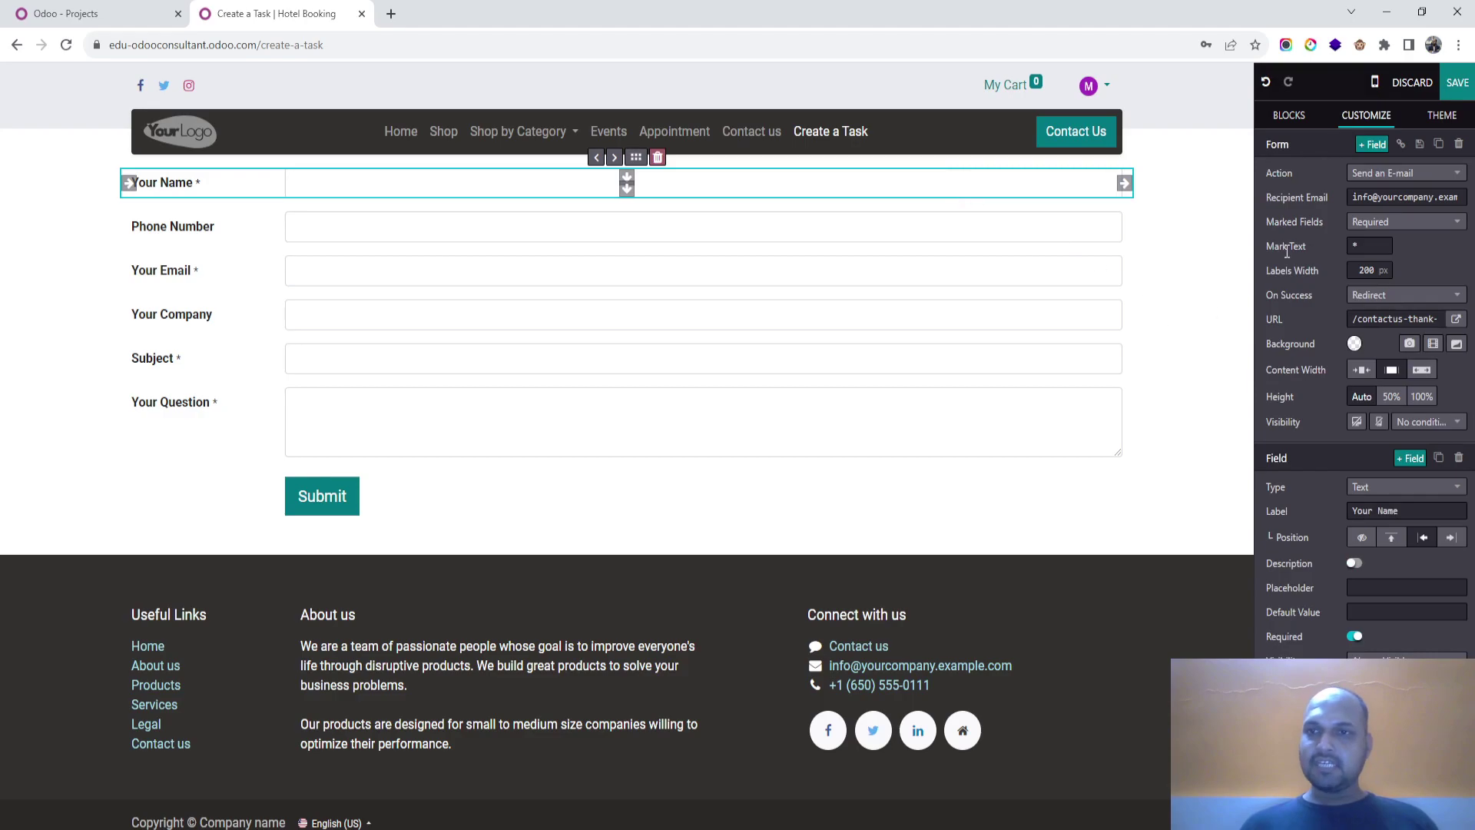
click(1405, 176)
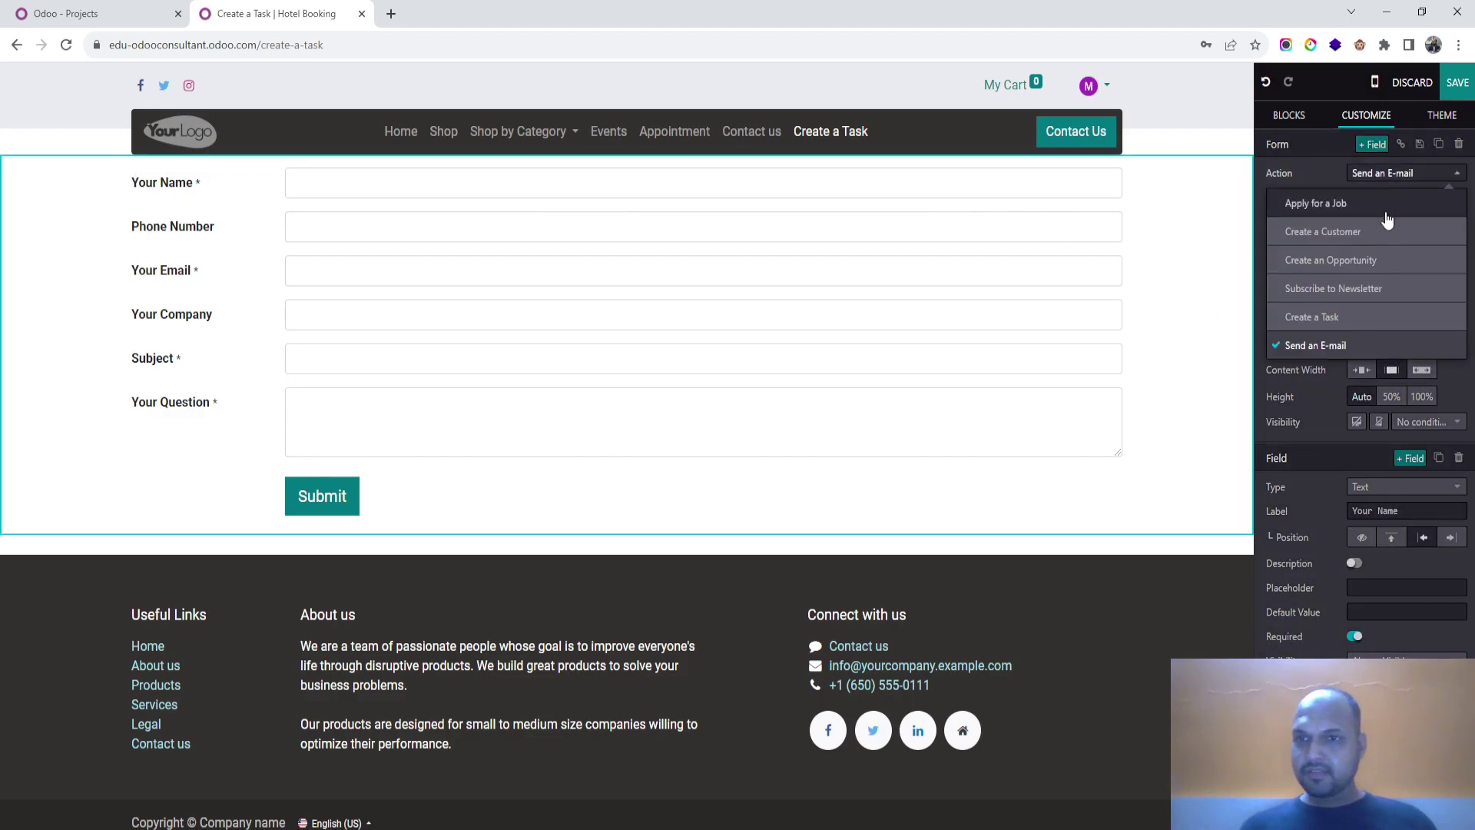
click(1394, 307)
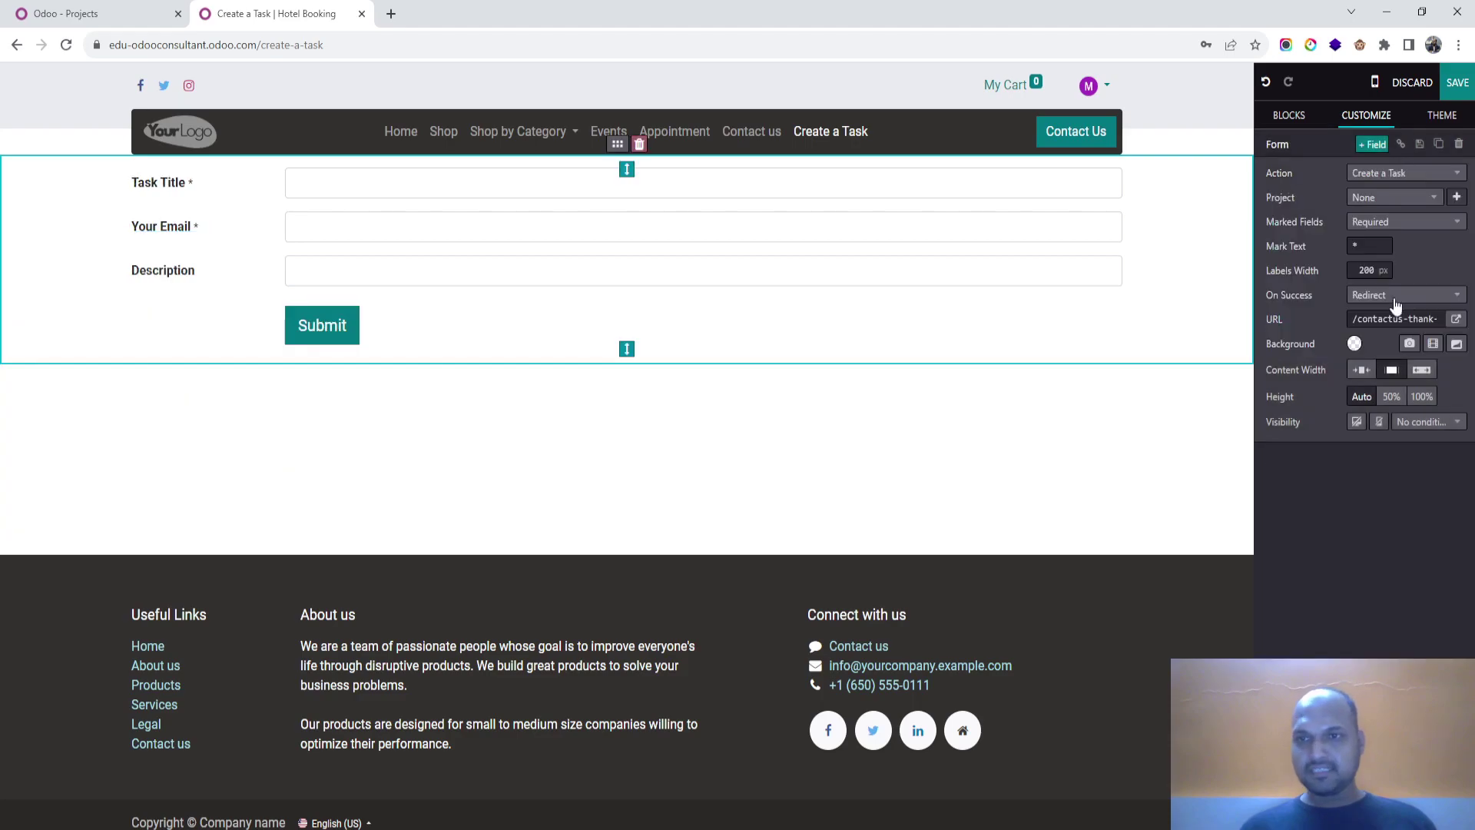
click(1412, 198)
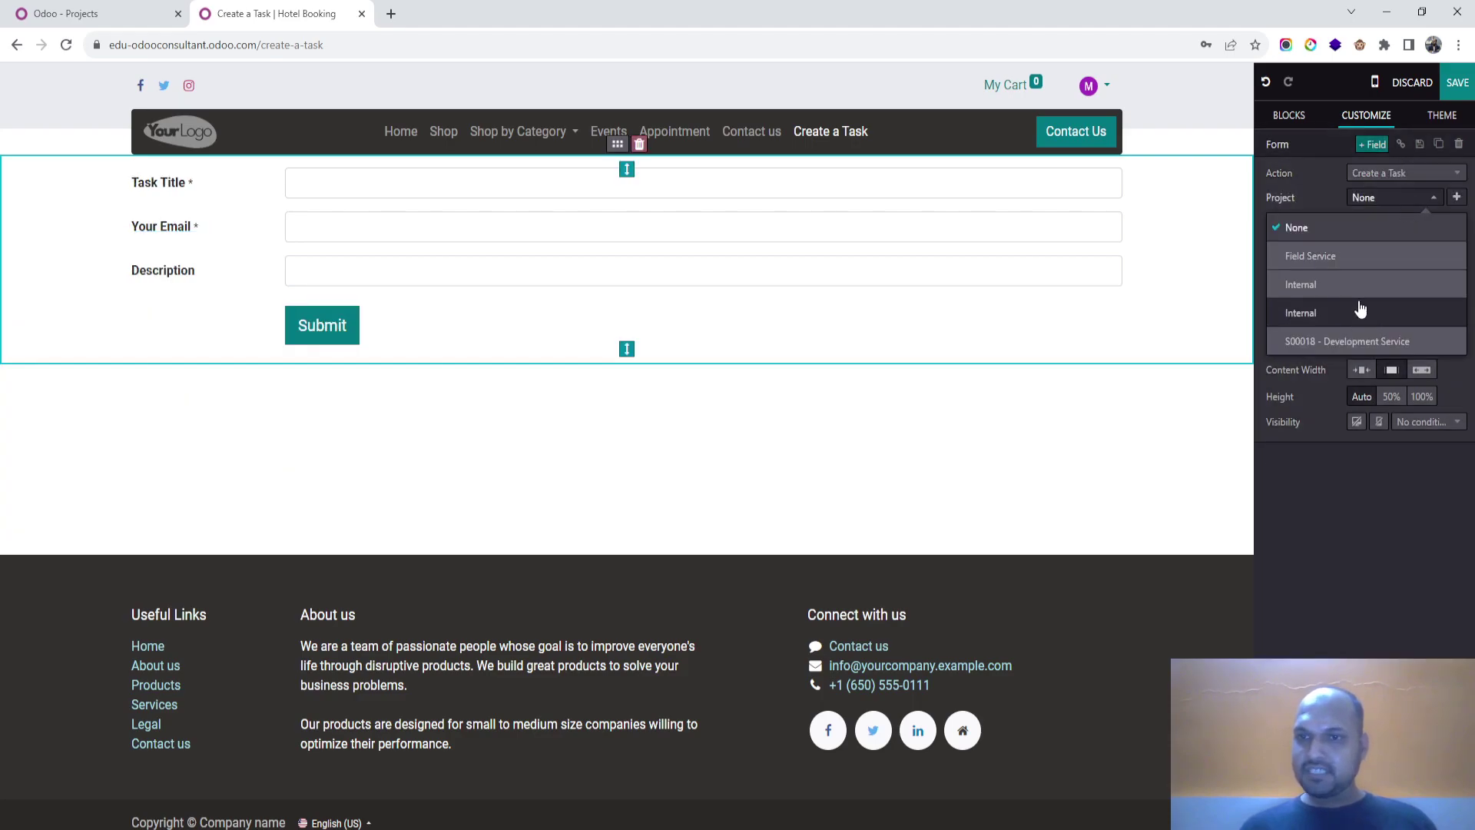
click(1384, 229)
click(1457, 82)
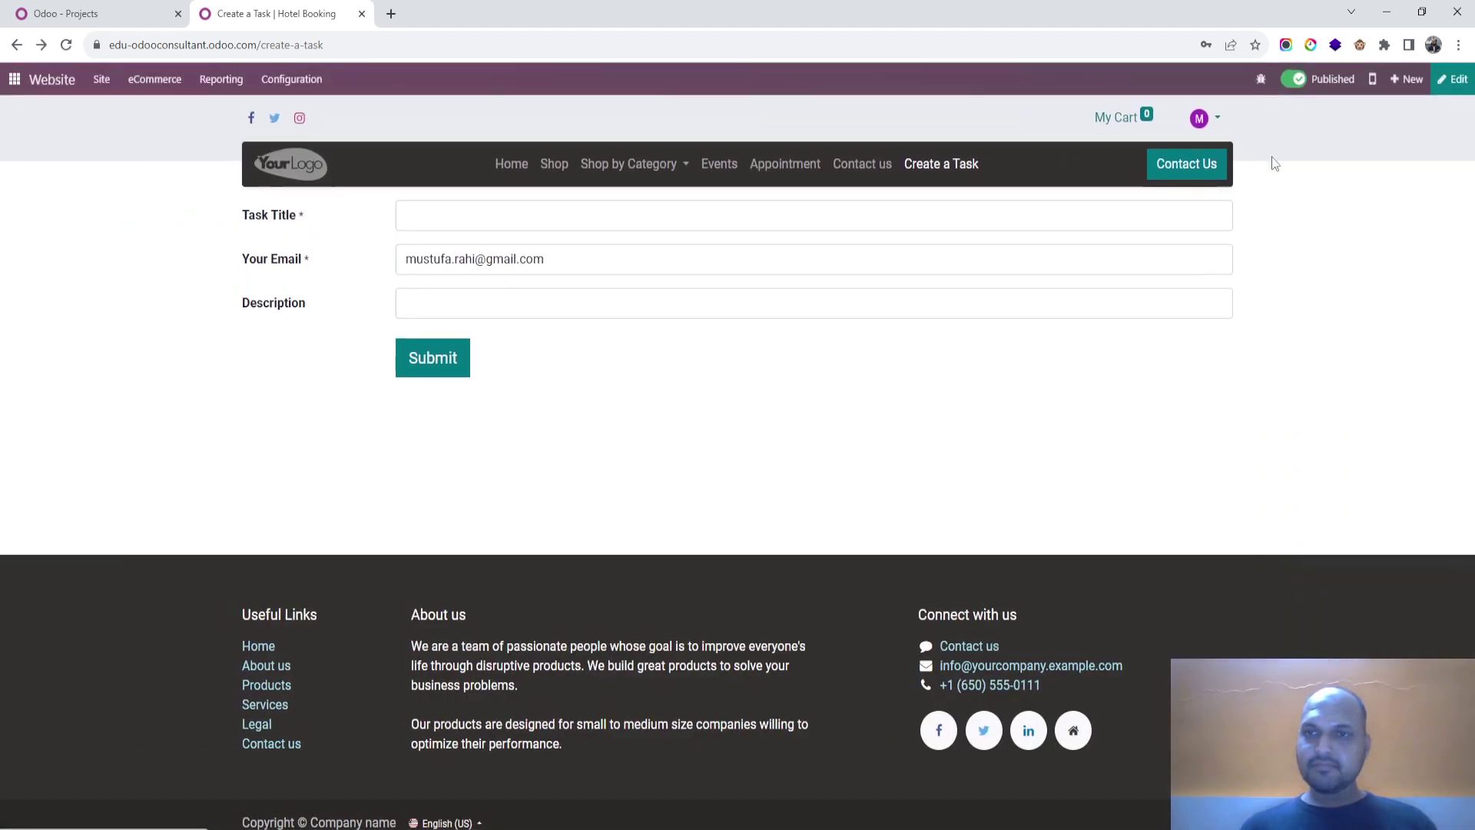
Step: Re-edit the page and check the form's Project dropdown, keeping None
click(1097, 212)
click(1452, 79)
click(1382, 117)
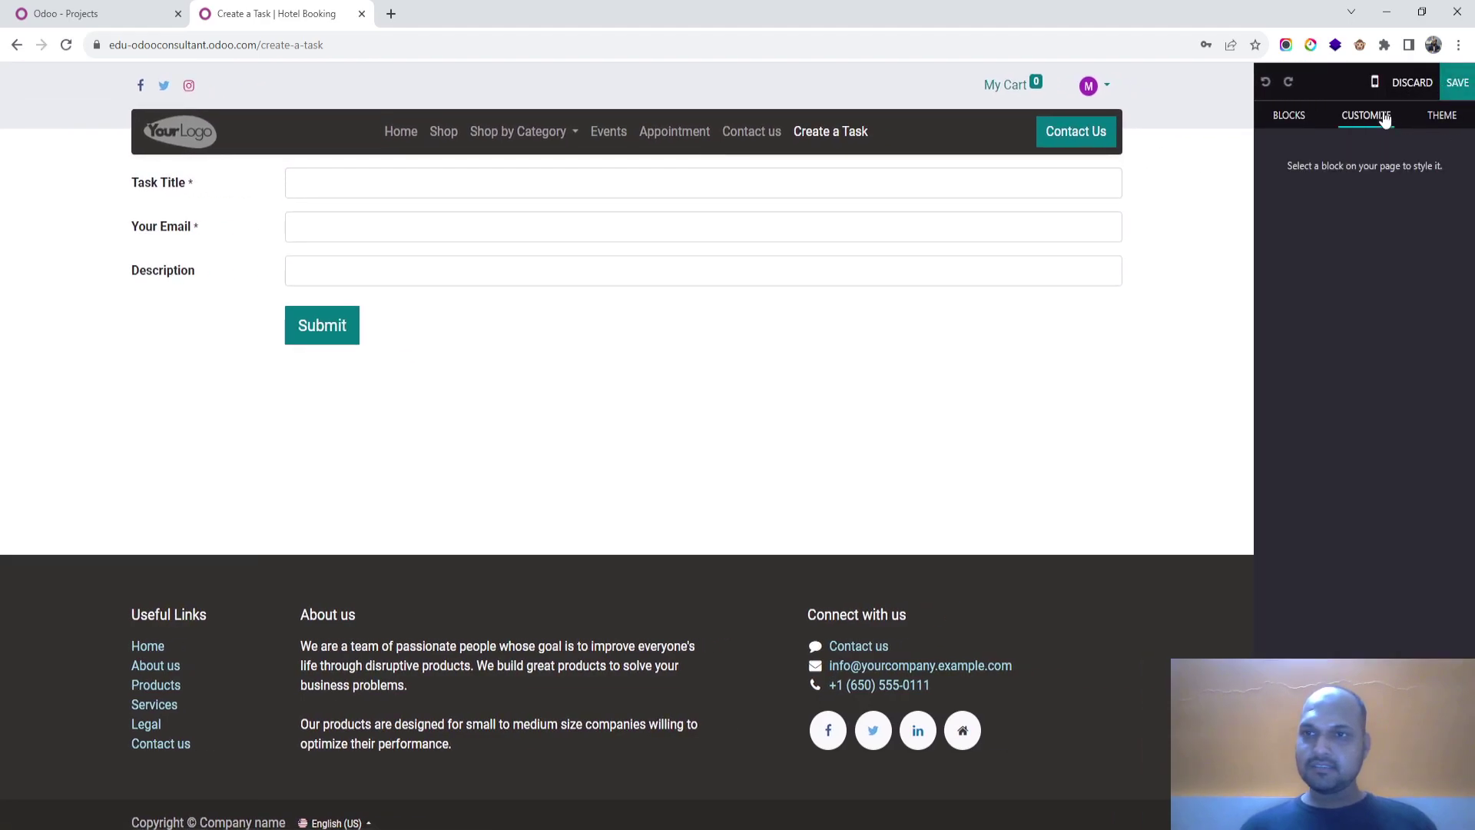
click(1438, 115)
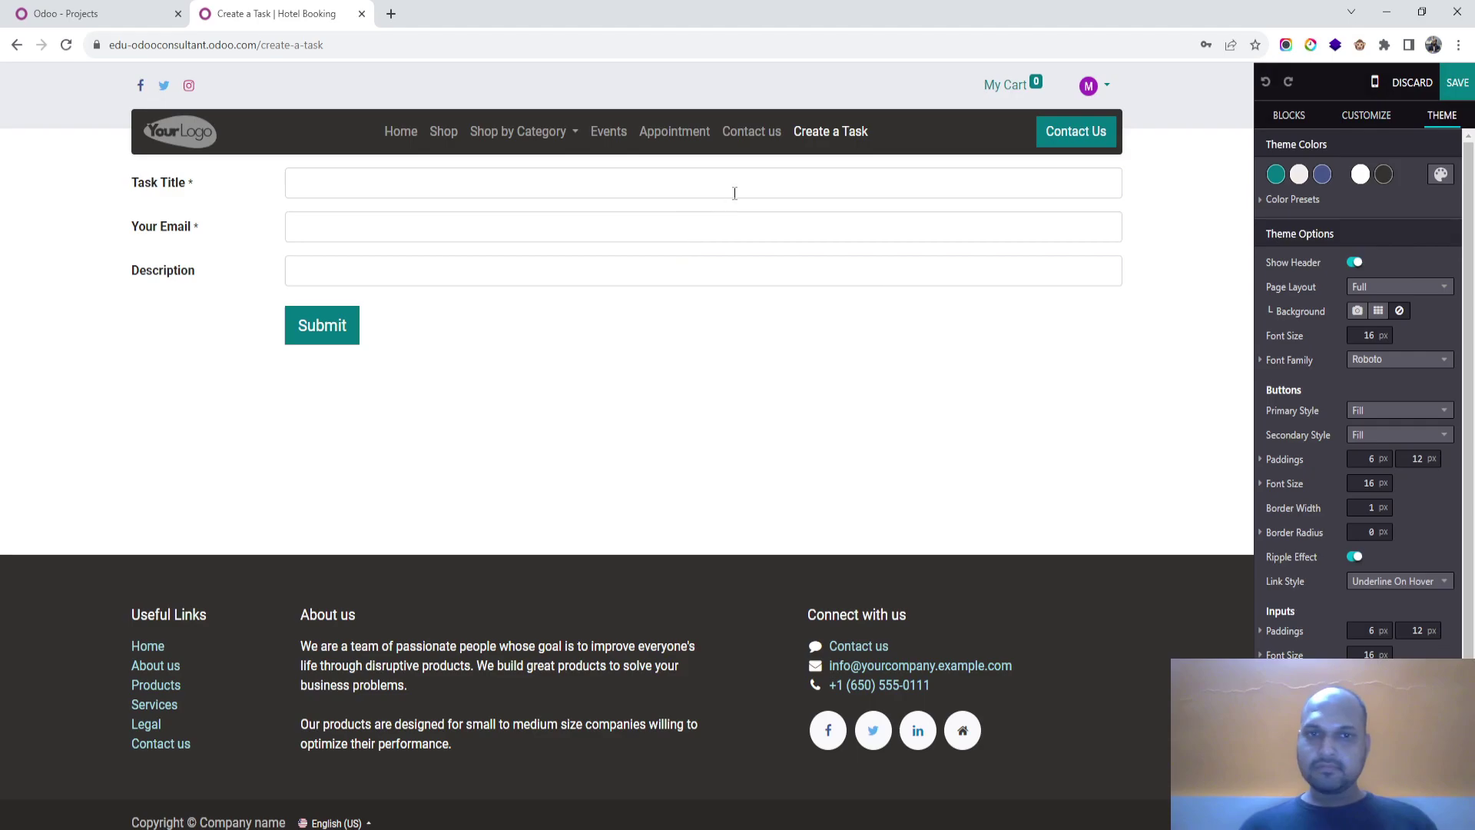
click(983, 186)
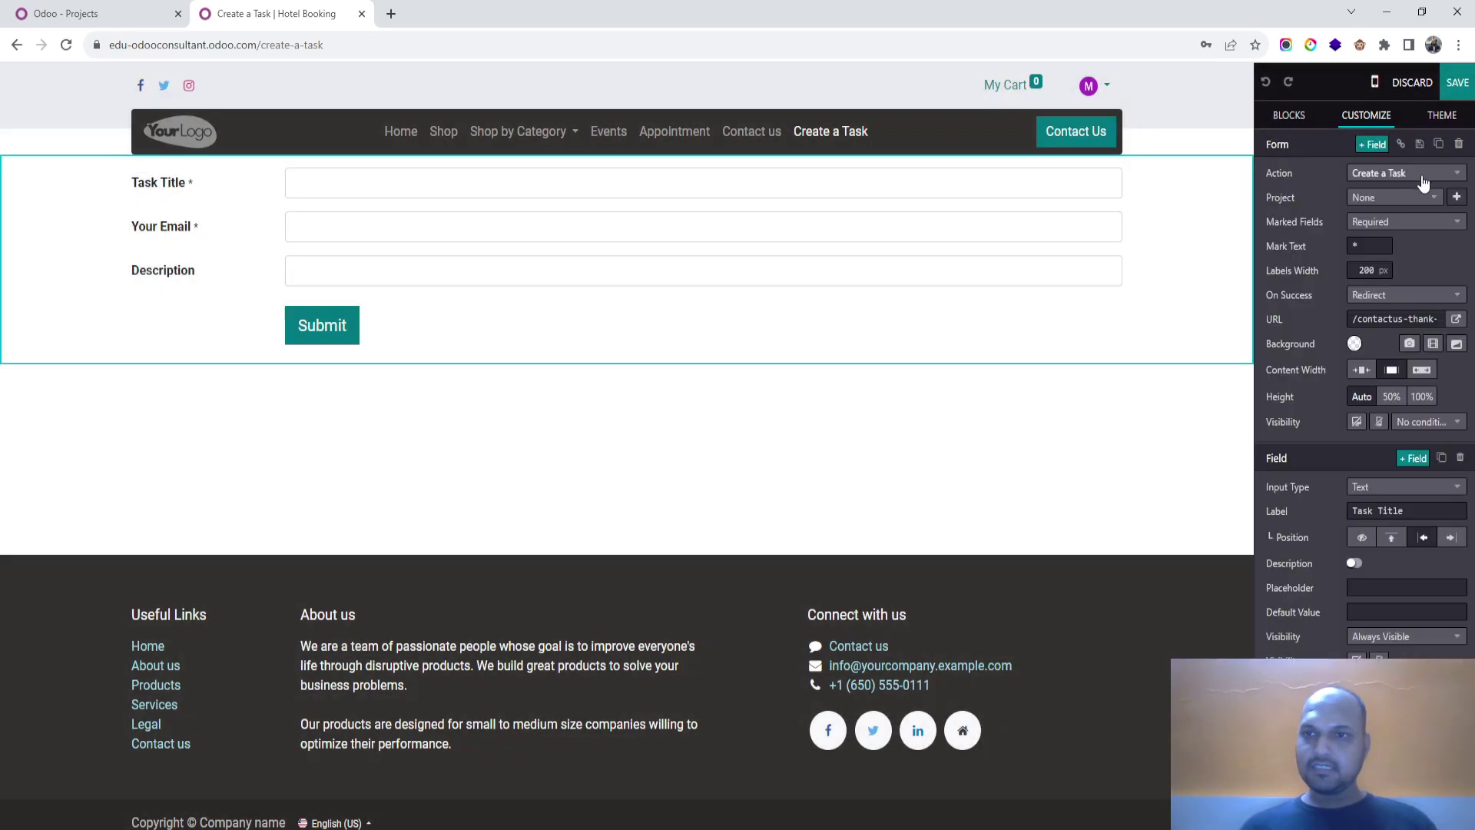
click(1423, 198)
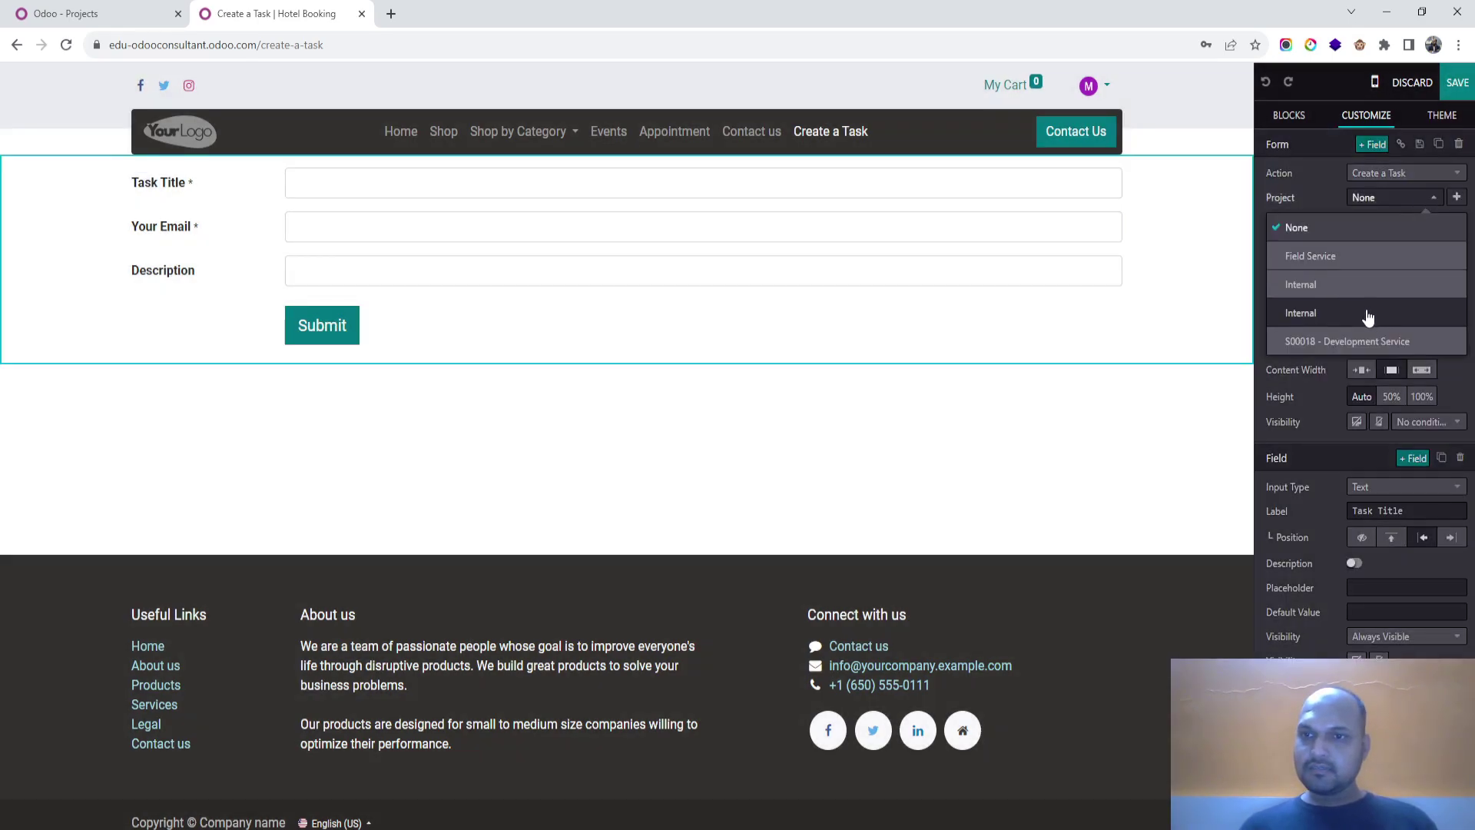
click(1316, 186)
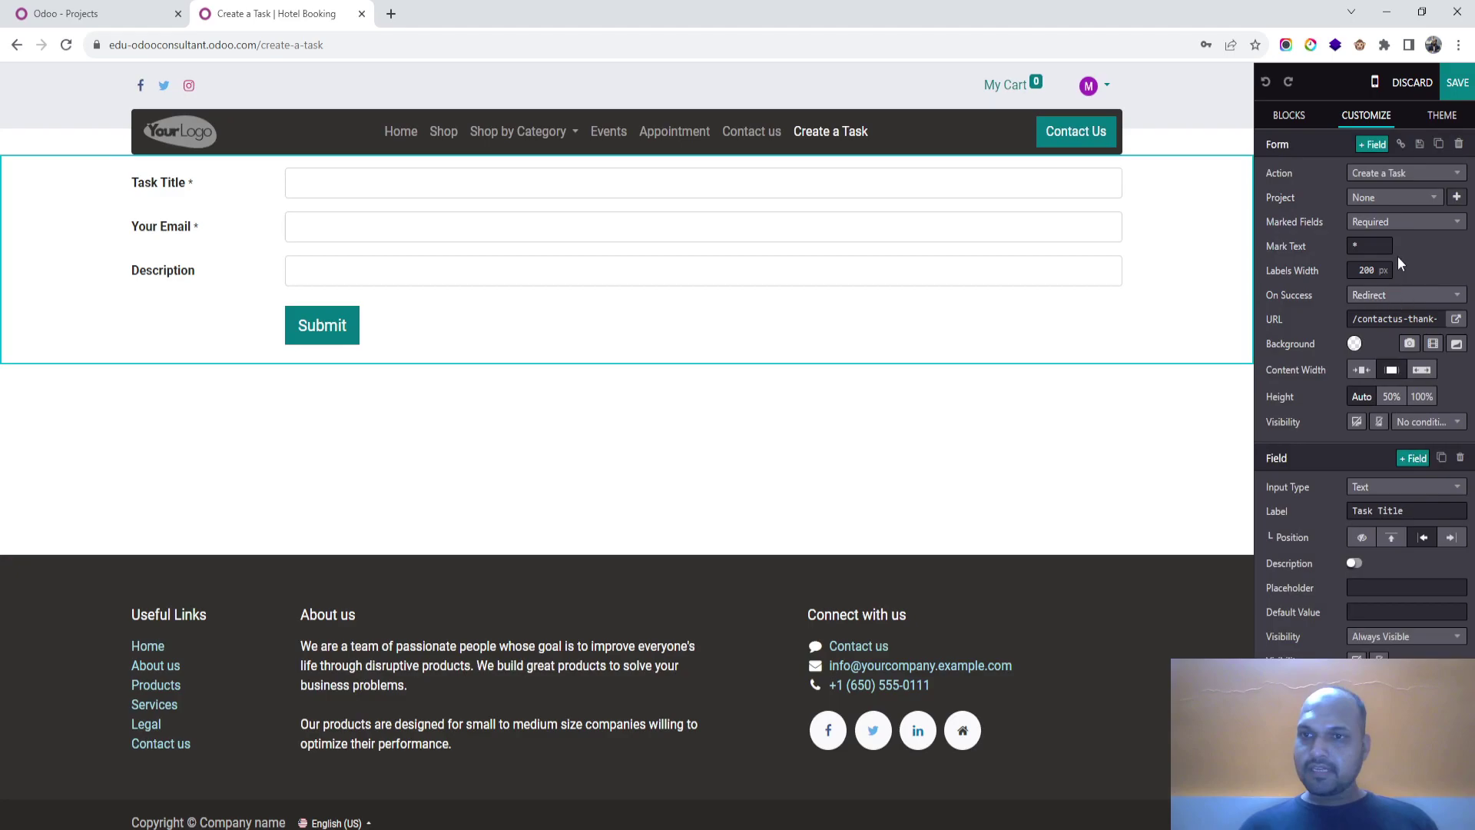
Step: Open the Support project's settings and look over its followers and collaborators
click(68, 14)
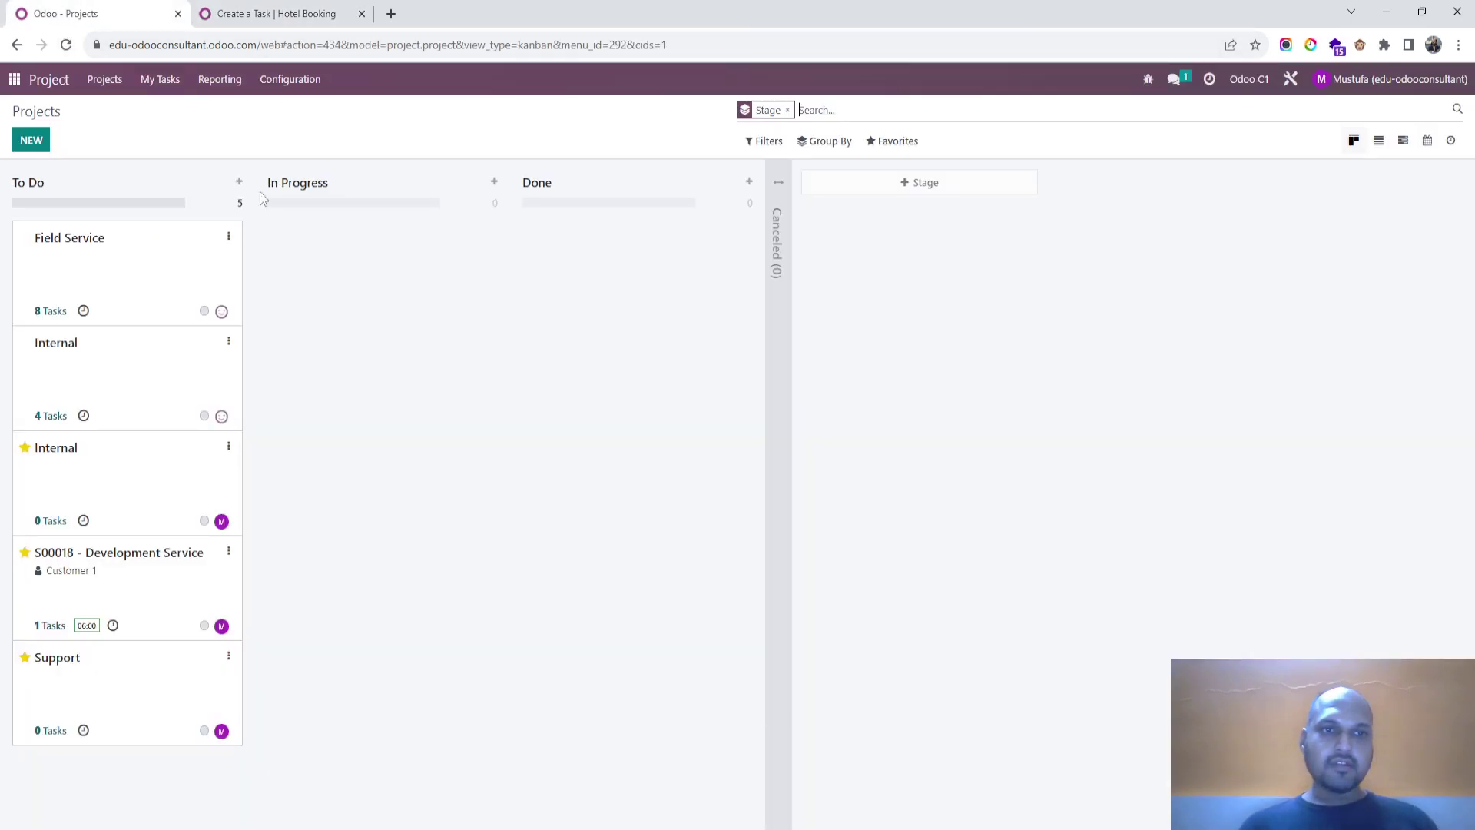
click(229, 658)
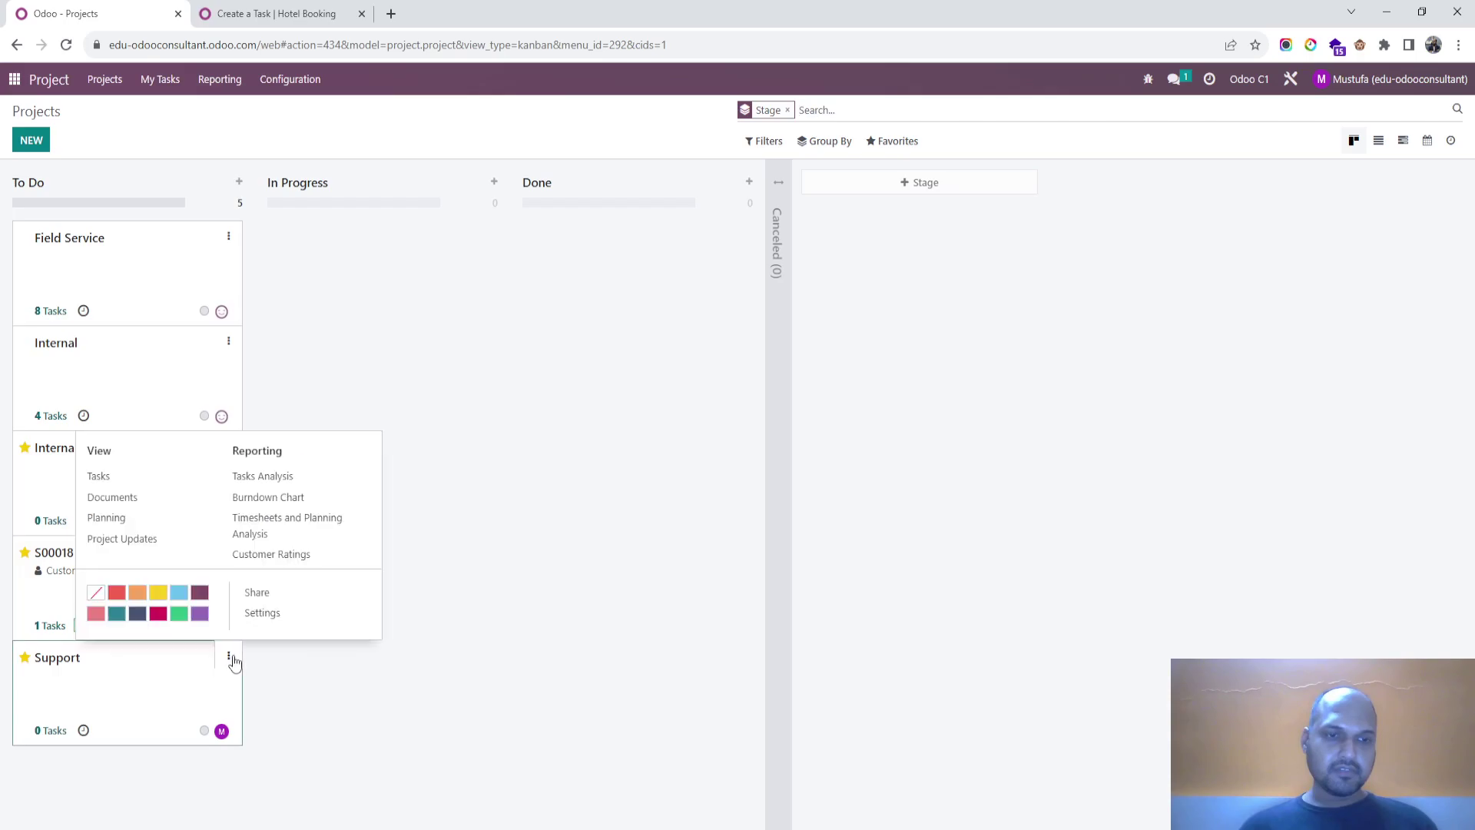
click(265, 617)
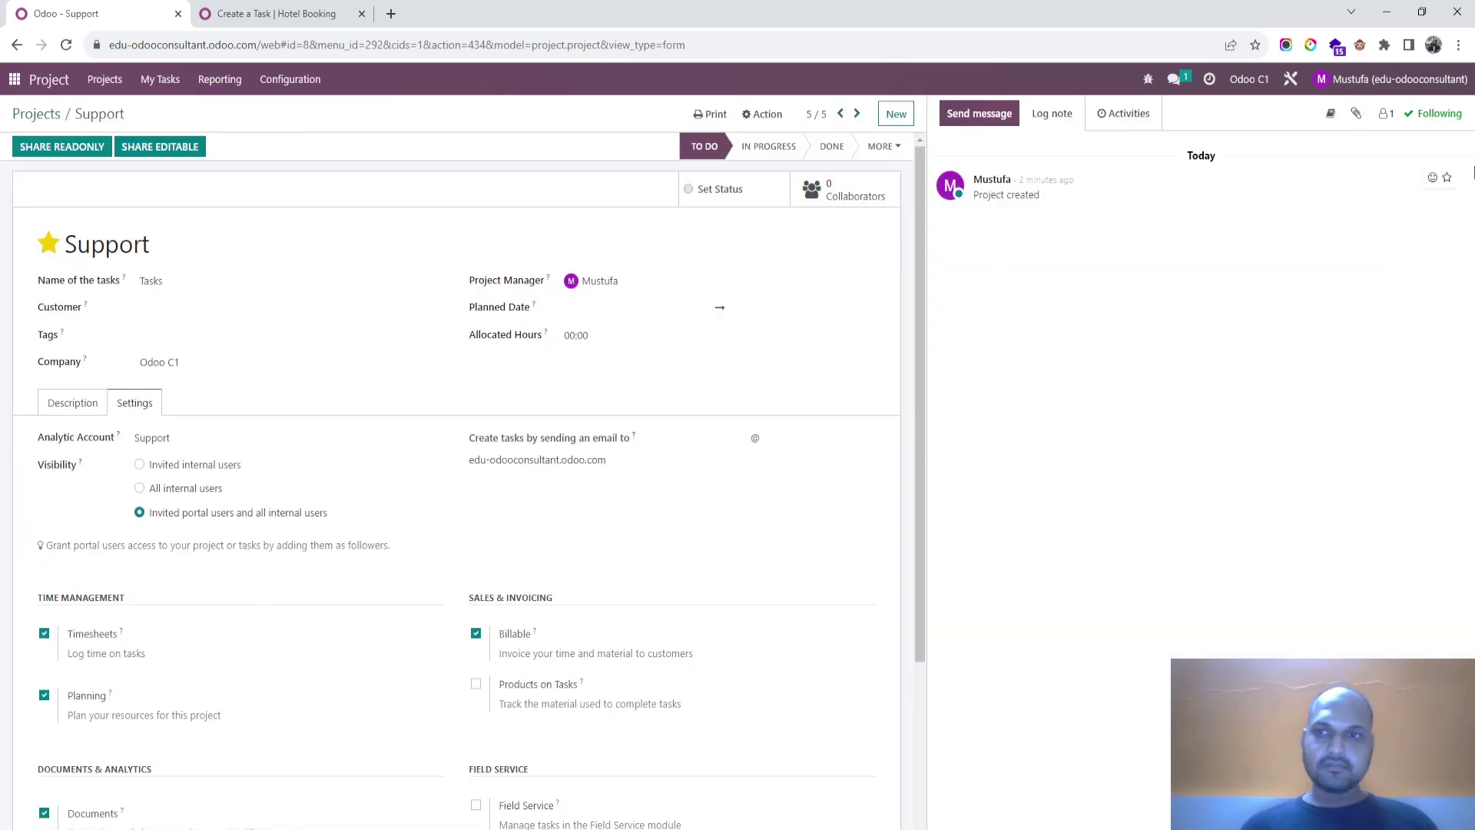
click(1388, 113)
click(1387, 114)
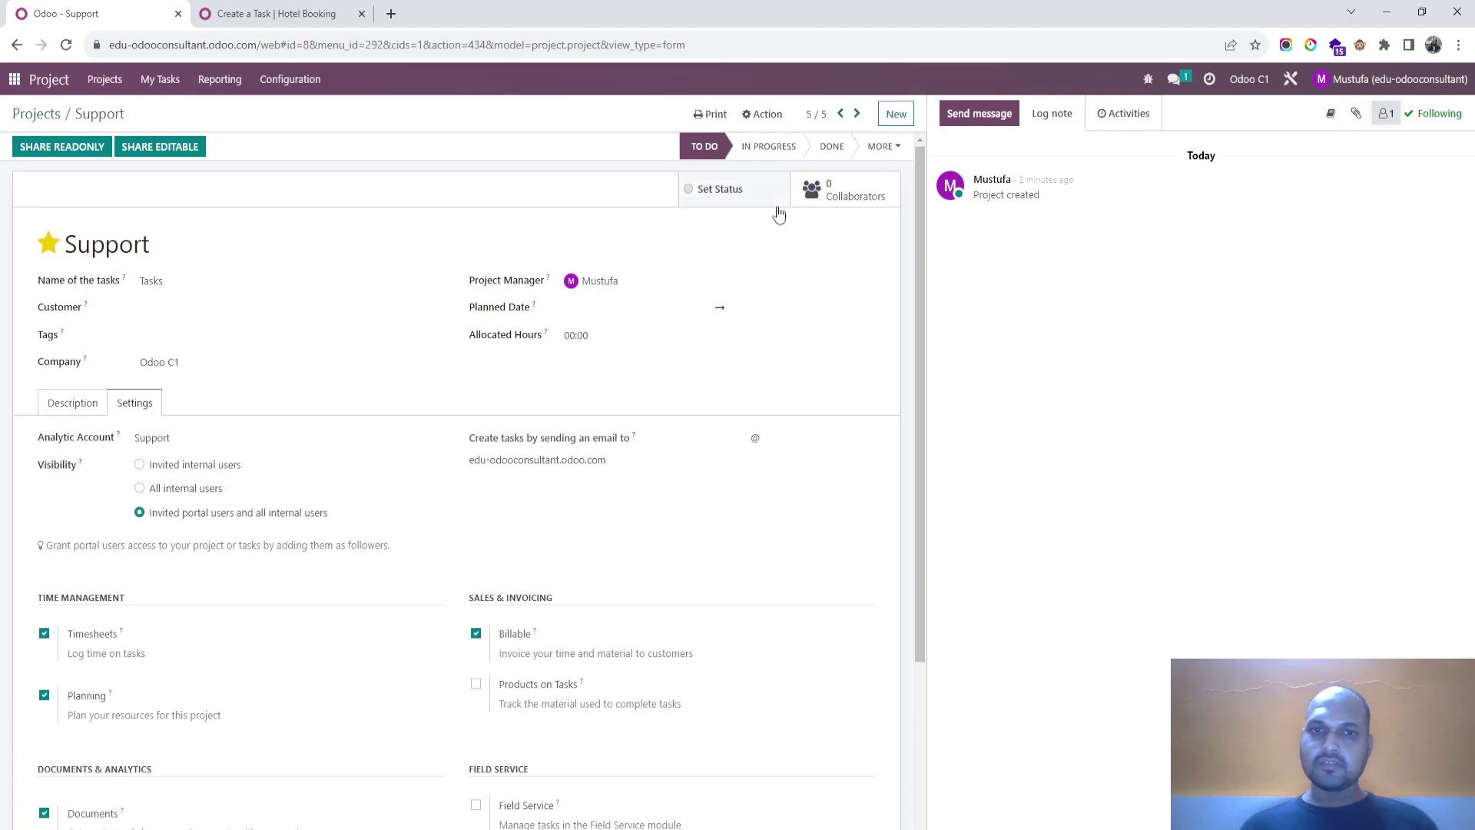
click(839, 194)
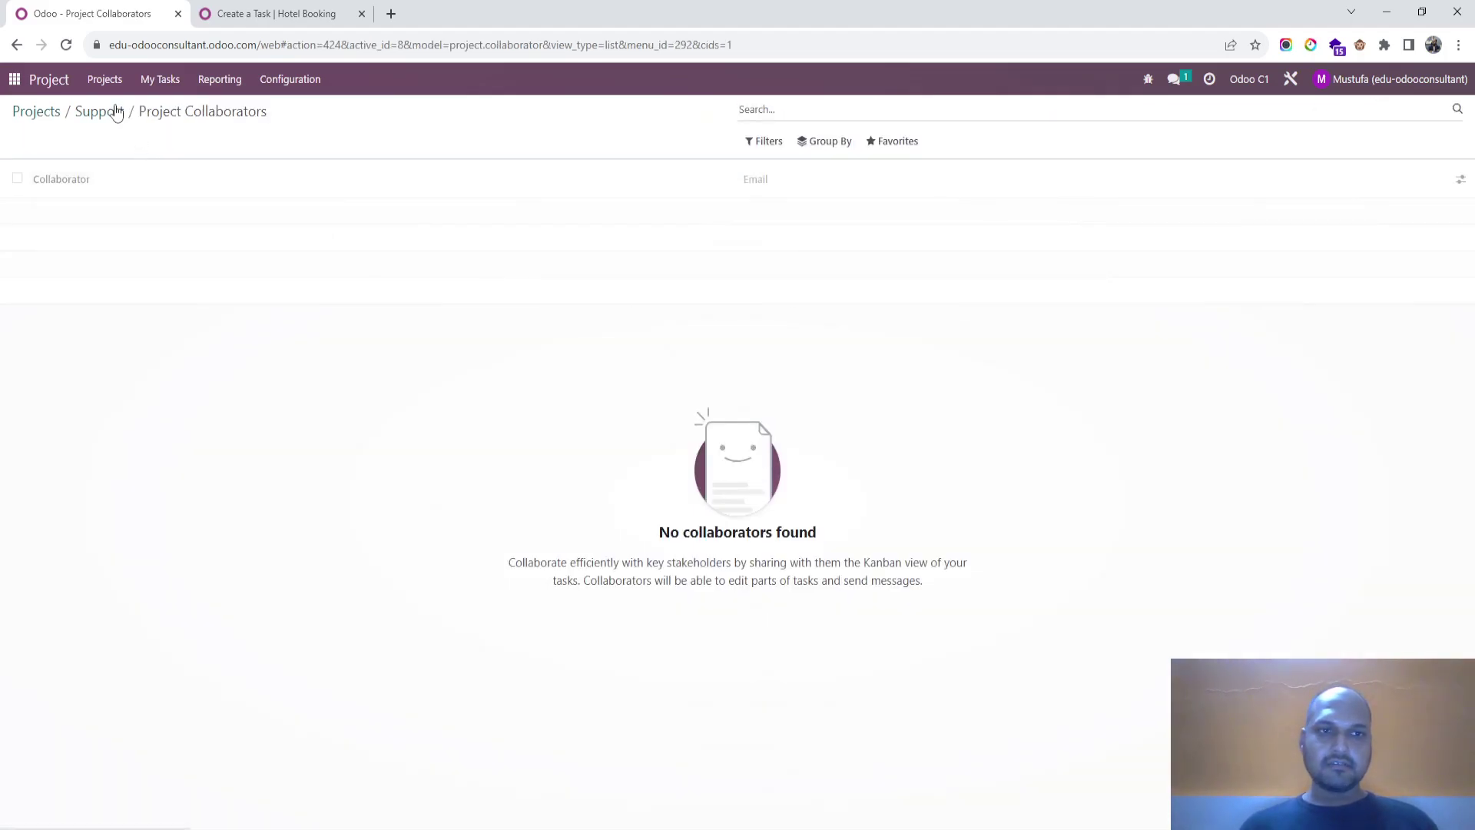
click(77, 115)
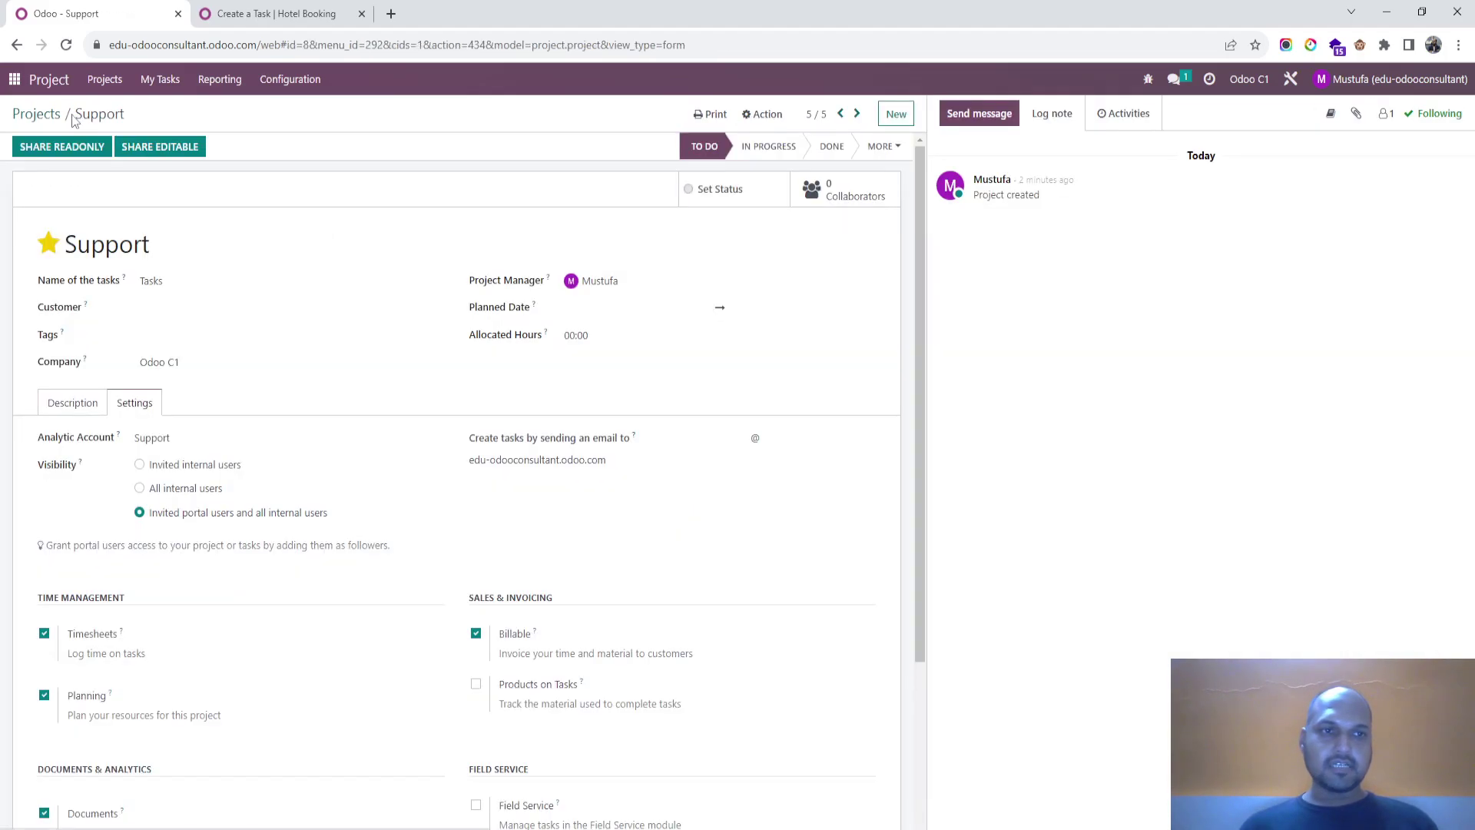
Step: Start sharing the project with editing rights, search for an invitee, then cancel
click(169, 153)
click(524, 165)
text(mus)
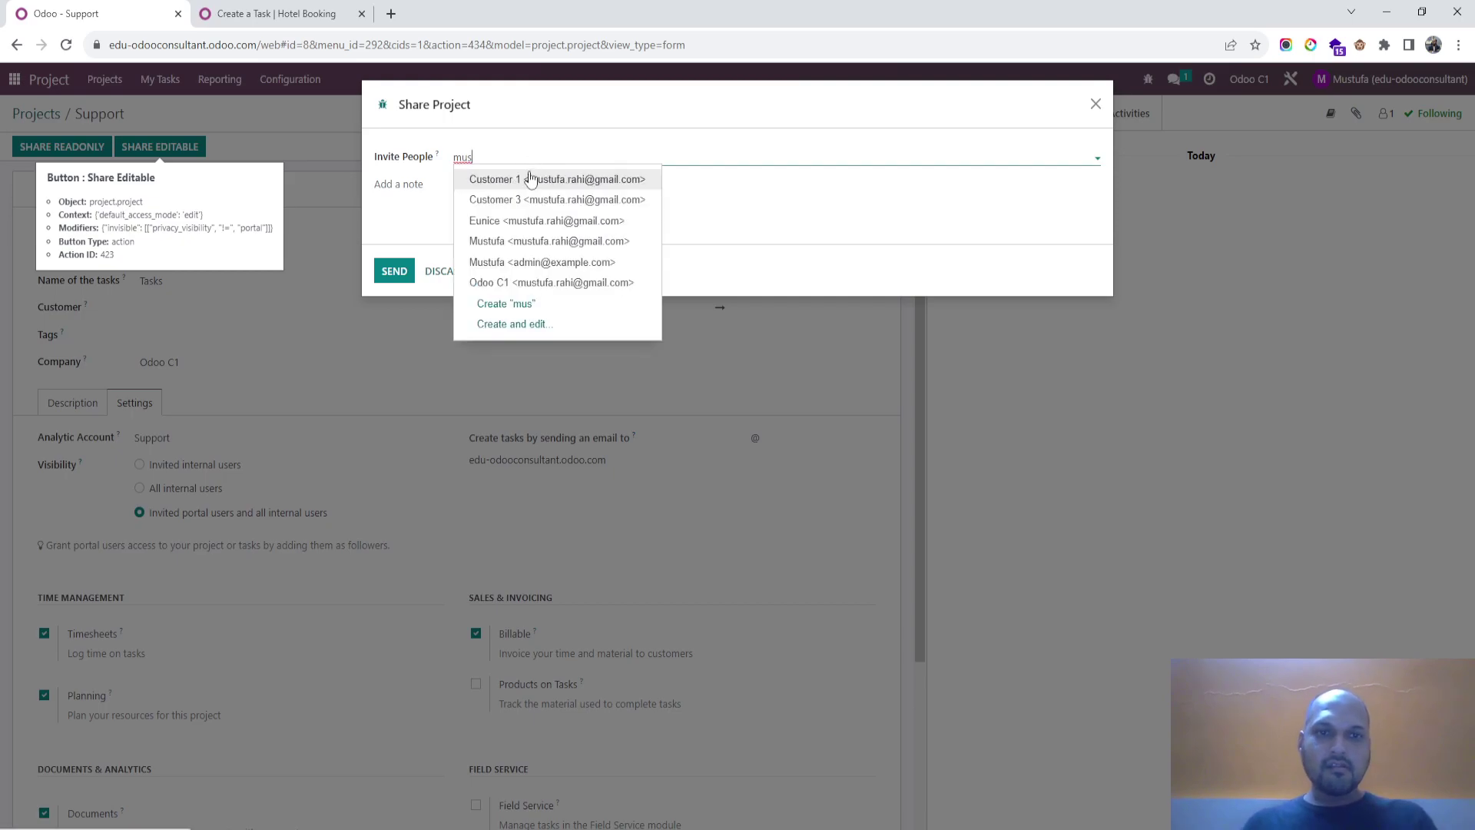
click(530, 179)
click(451, 270)
Step: Enable Products on Tasks, save the project, and return to the Projects board
scroll(448, 483, down, 1)
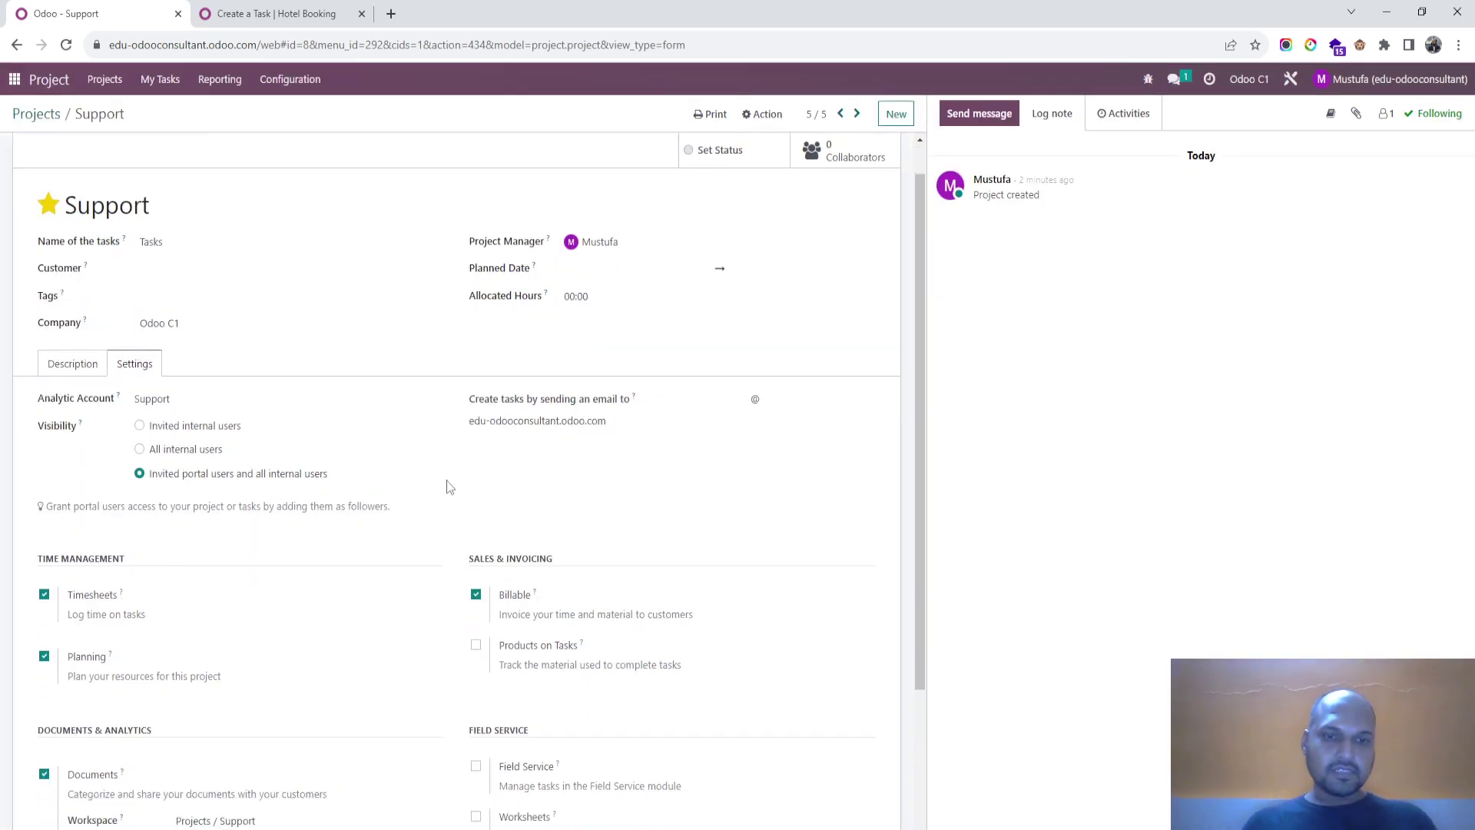
scroll(447, 480, down, 2)
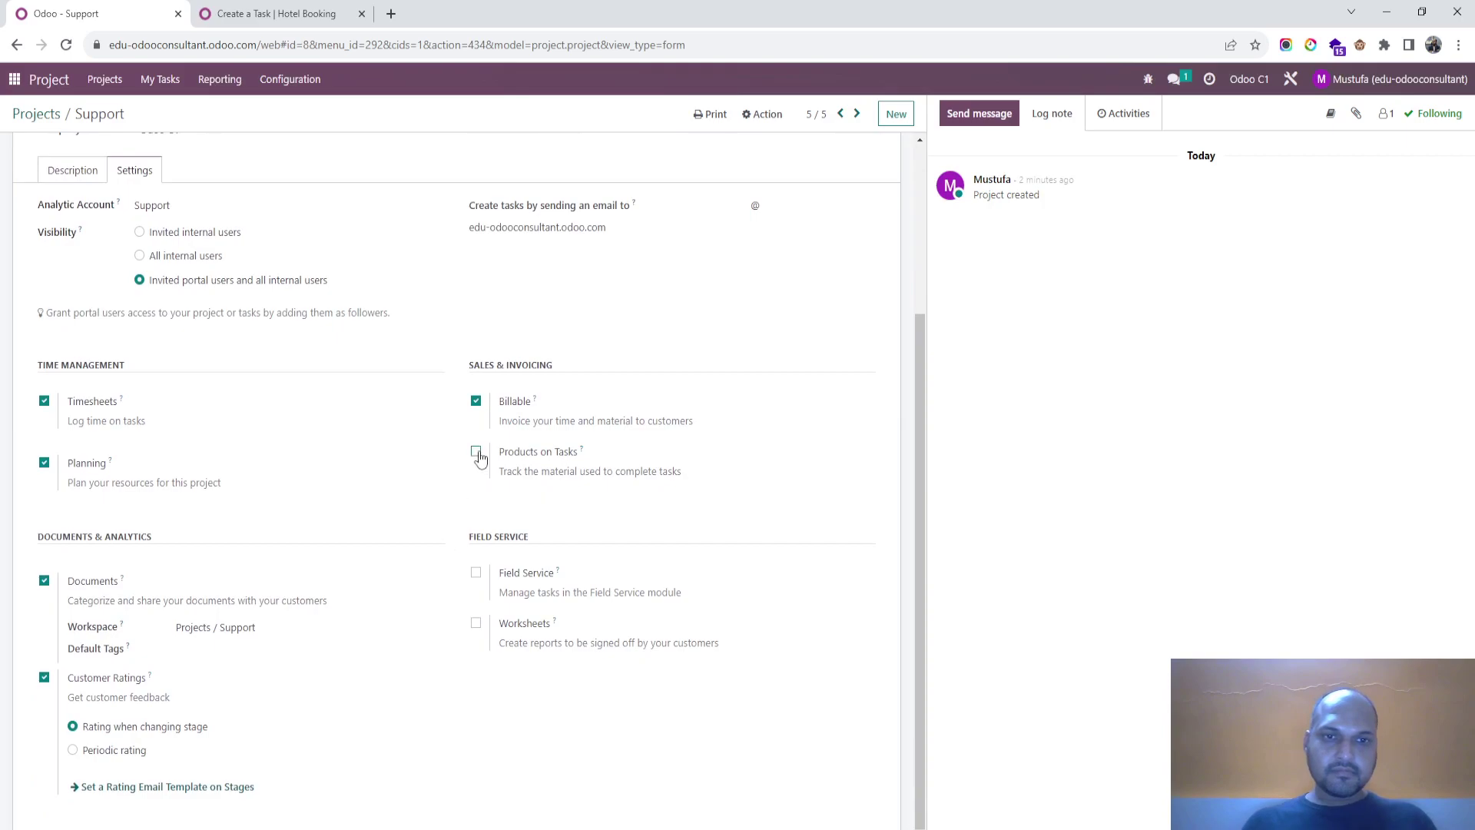
click(476, 454)
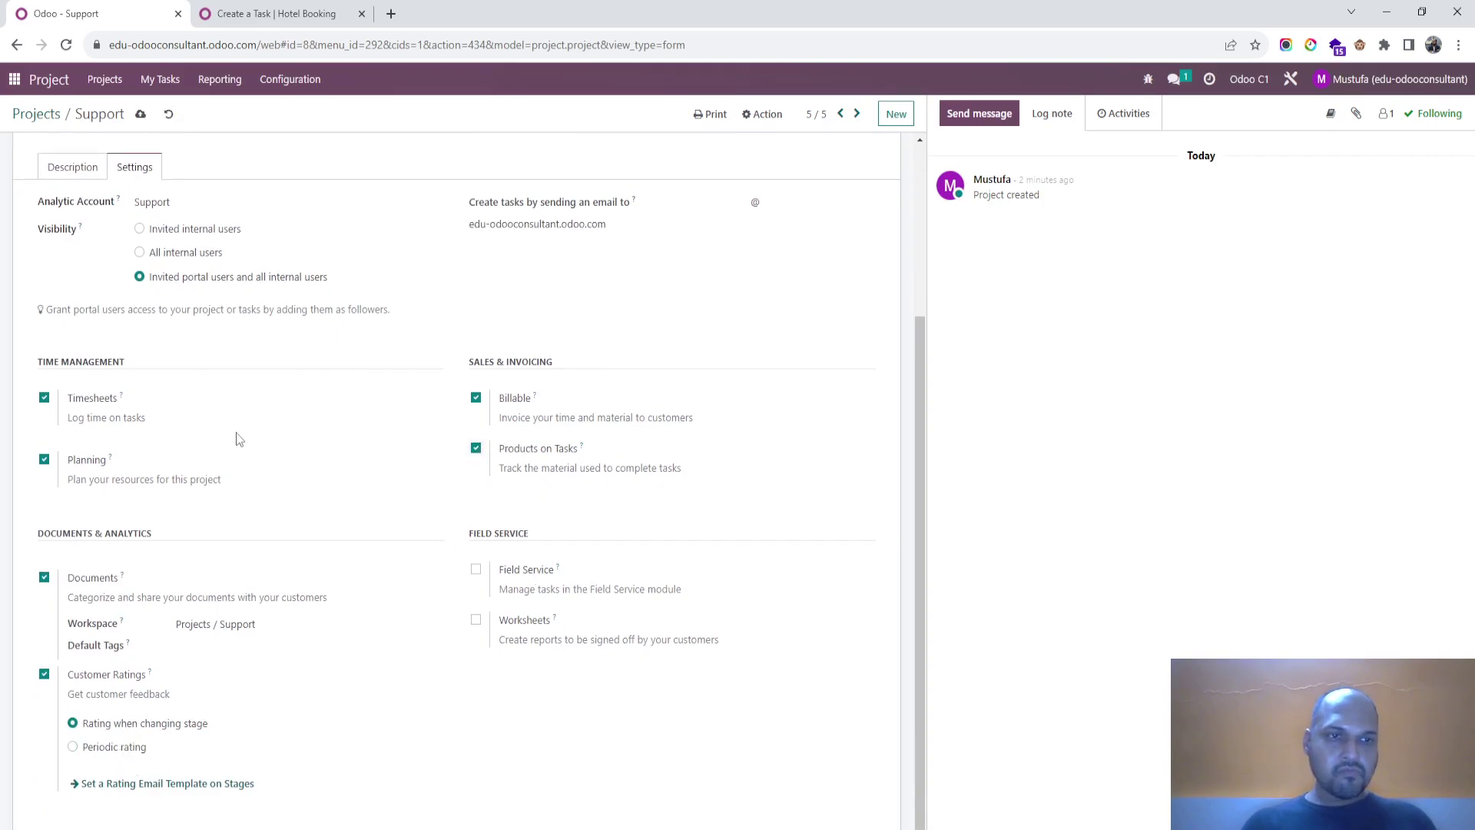
scroll(238, 438, up, 3)
click(54, 403)
click(132, 404)
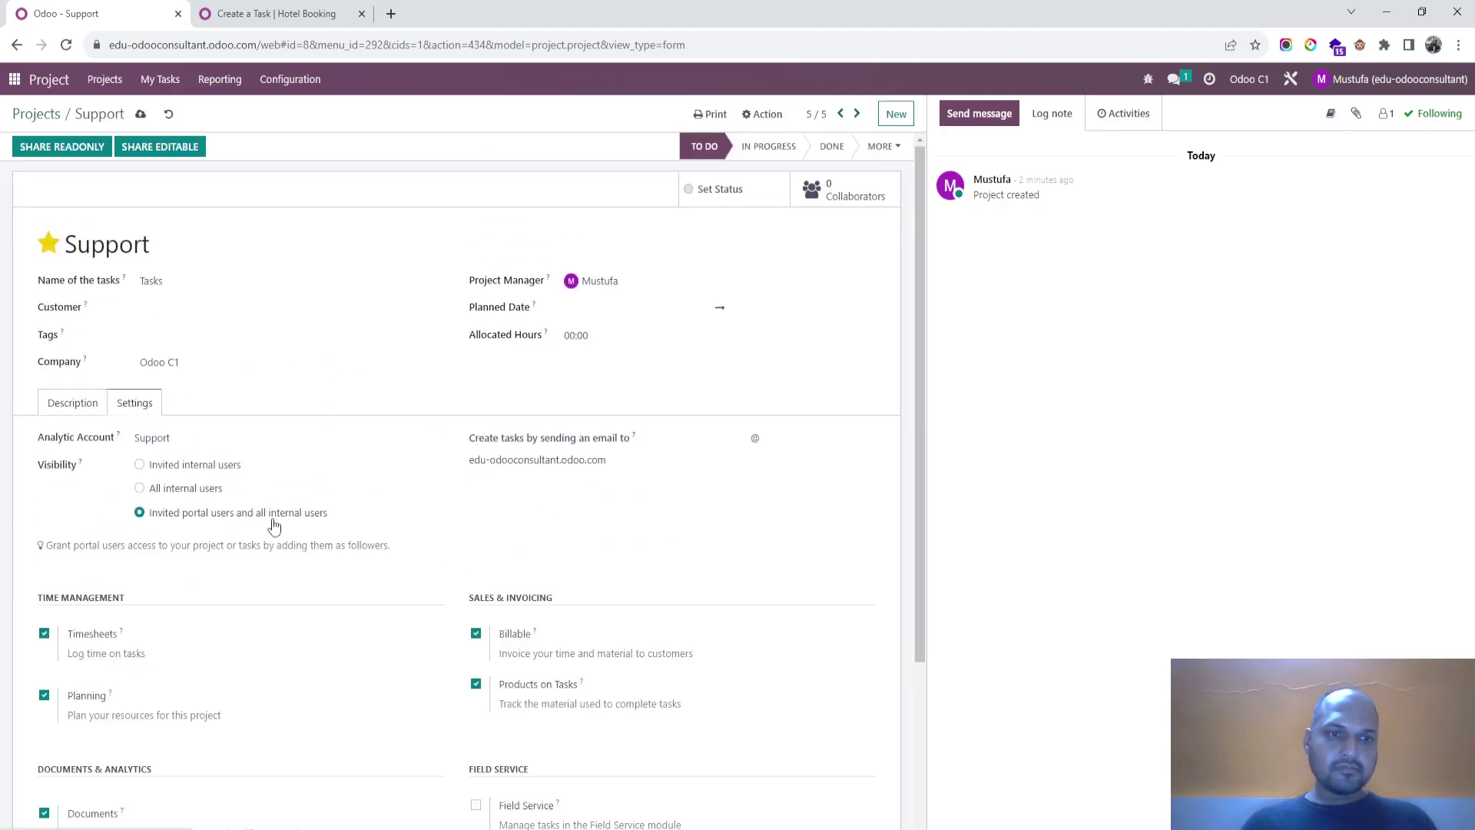
click(141, 114)
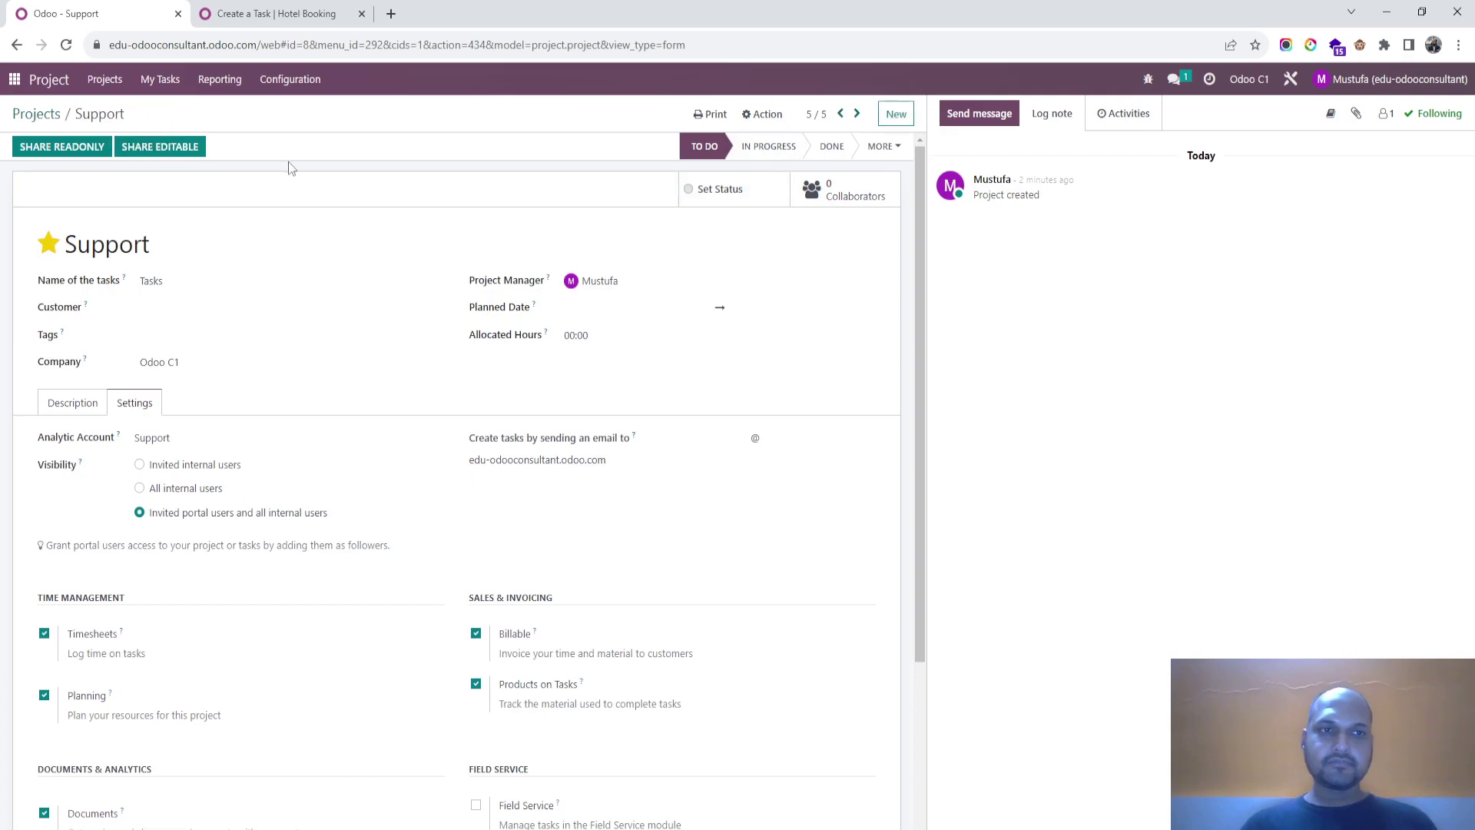
click(38, 115)
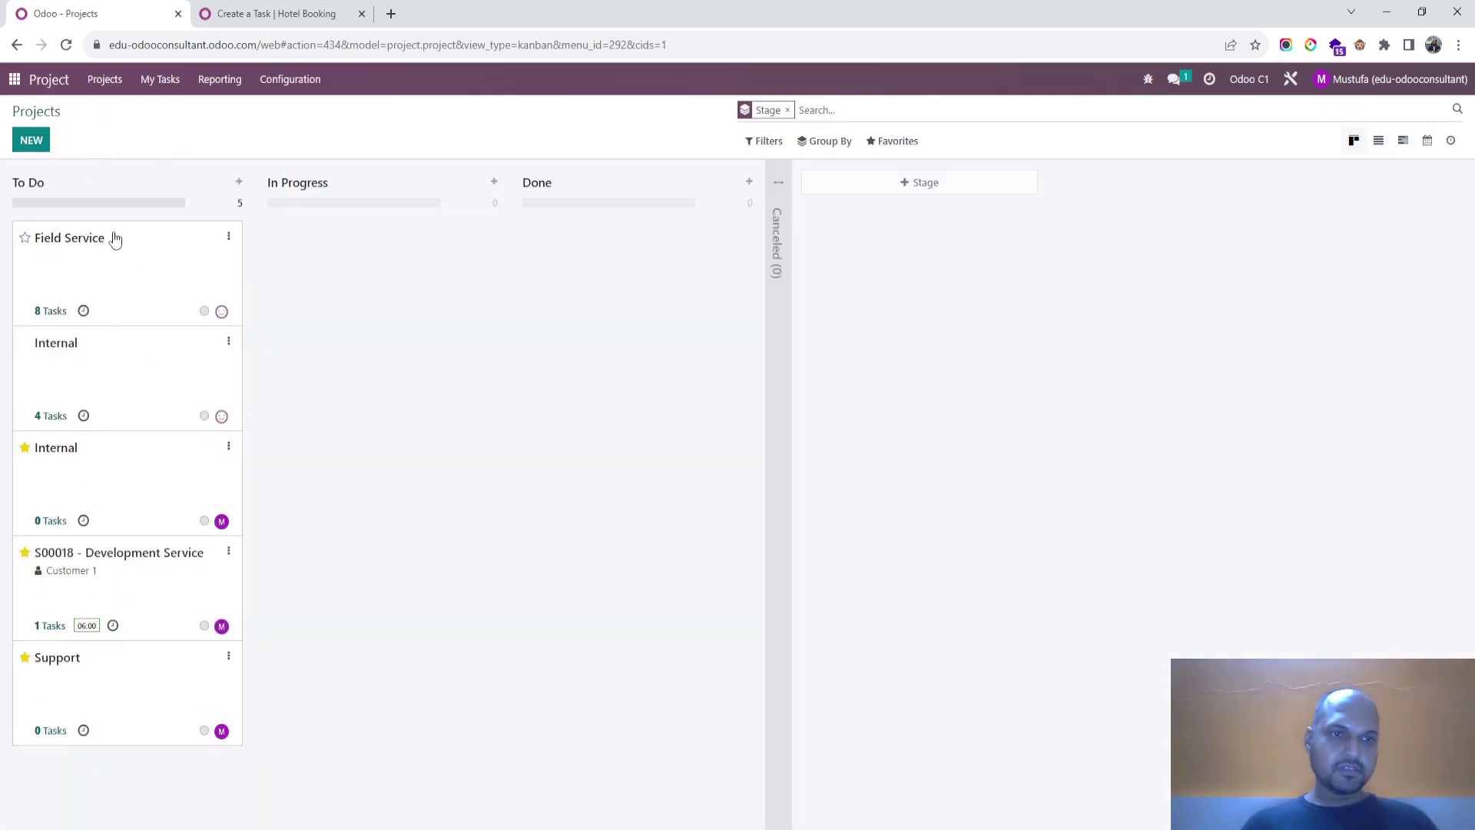
Step: Add 'To Do' and 'Done' stages to the Support project
click(86, 663)
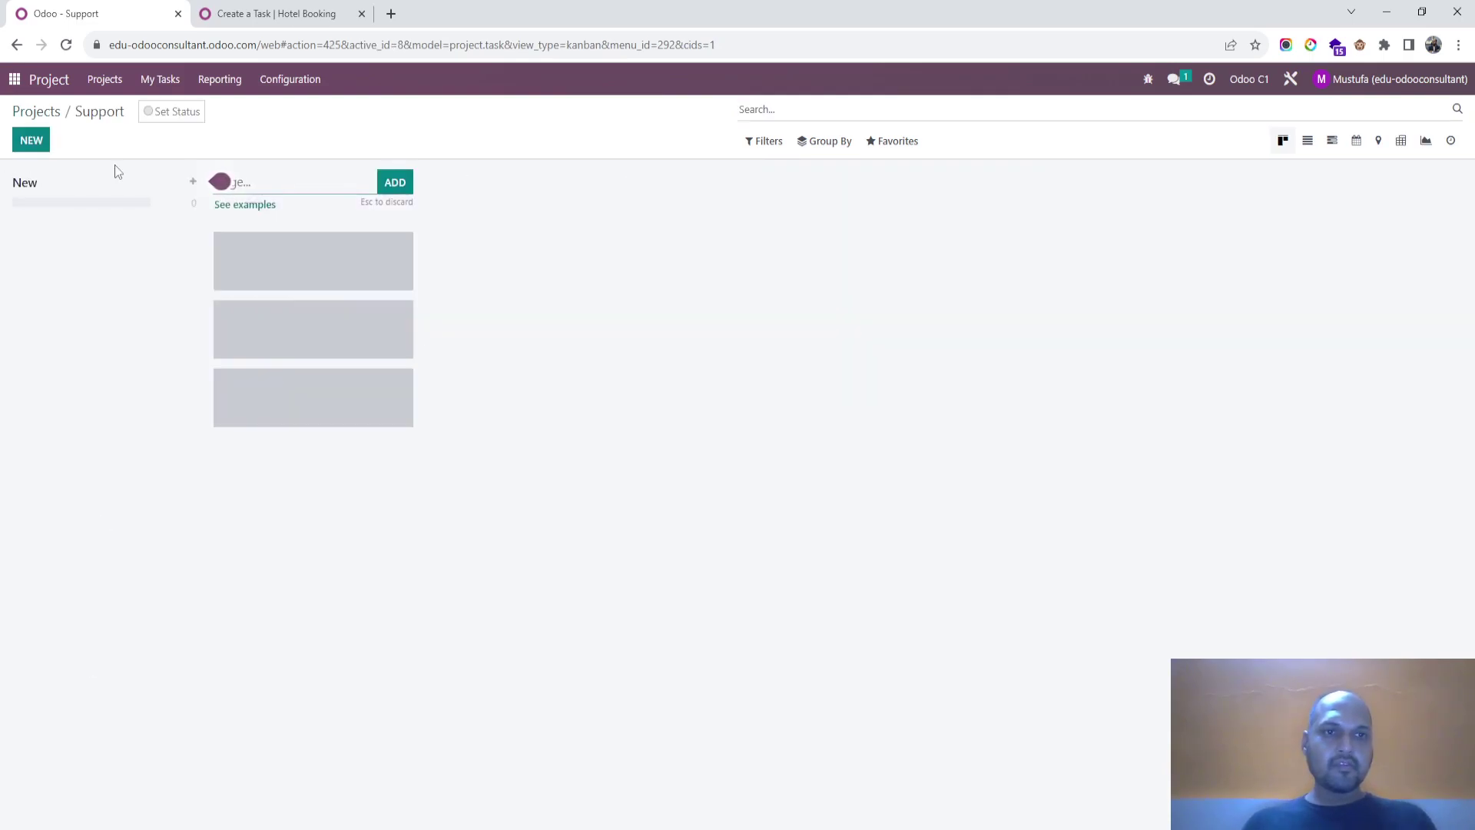
text(To Do)
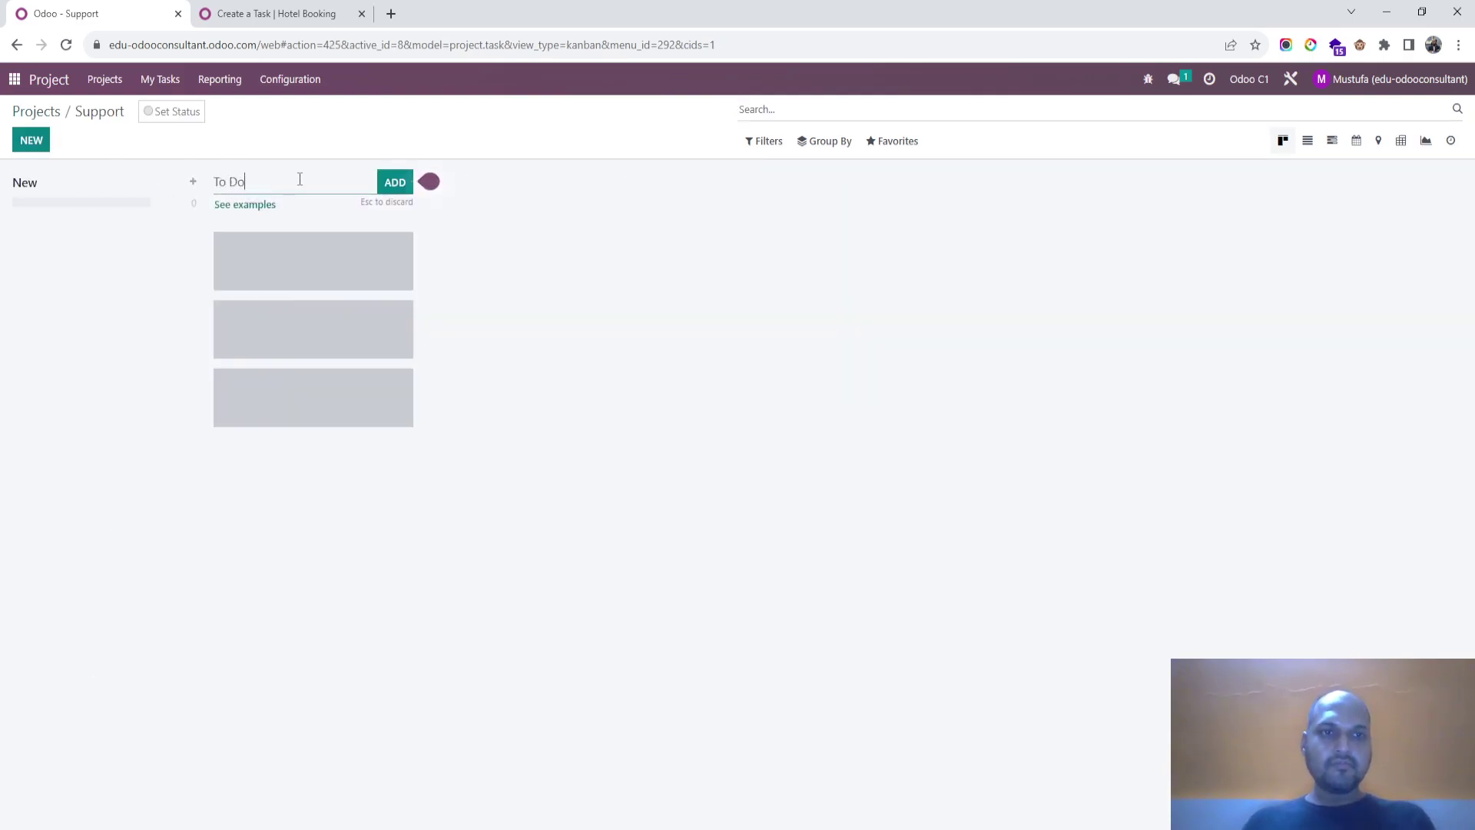
key(Return)
text(Done)
key(Return)
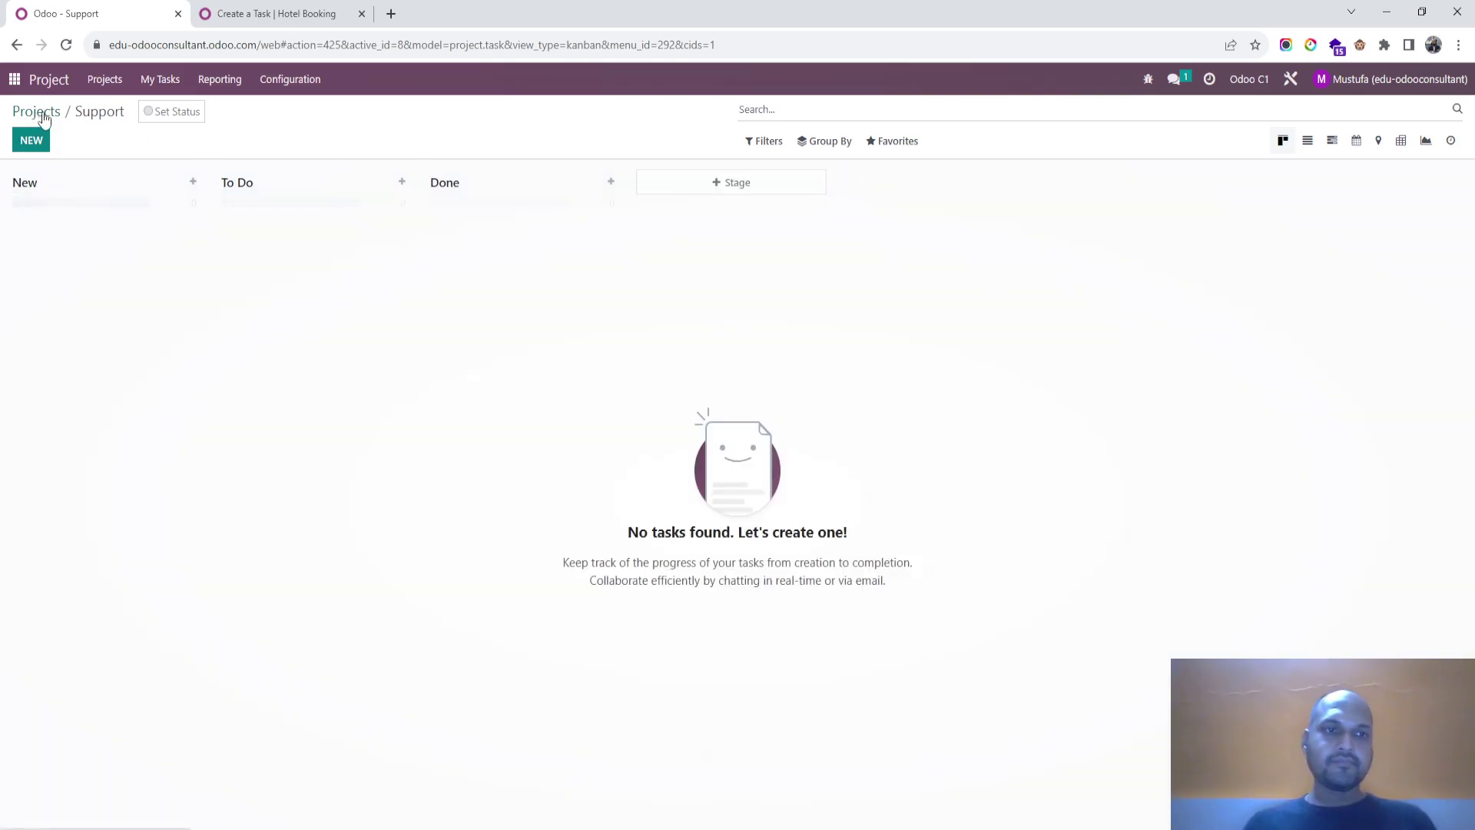
click(44, 113)
Step: Check the Create a Task form's action and project, dismiss the new-project redirect, save, and re-edit
key(ctrl+Tab)
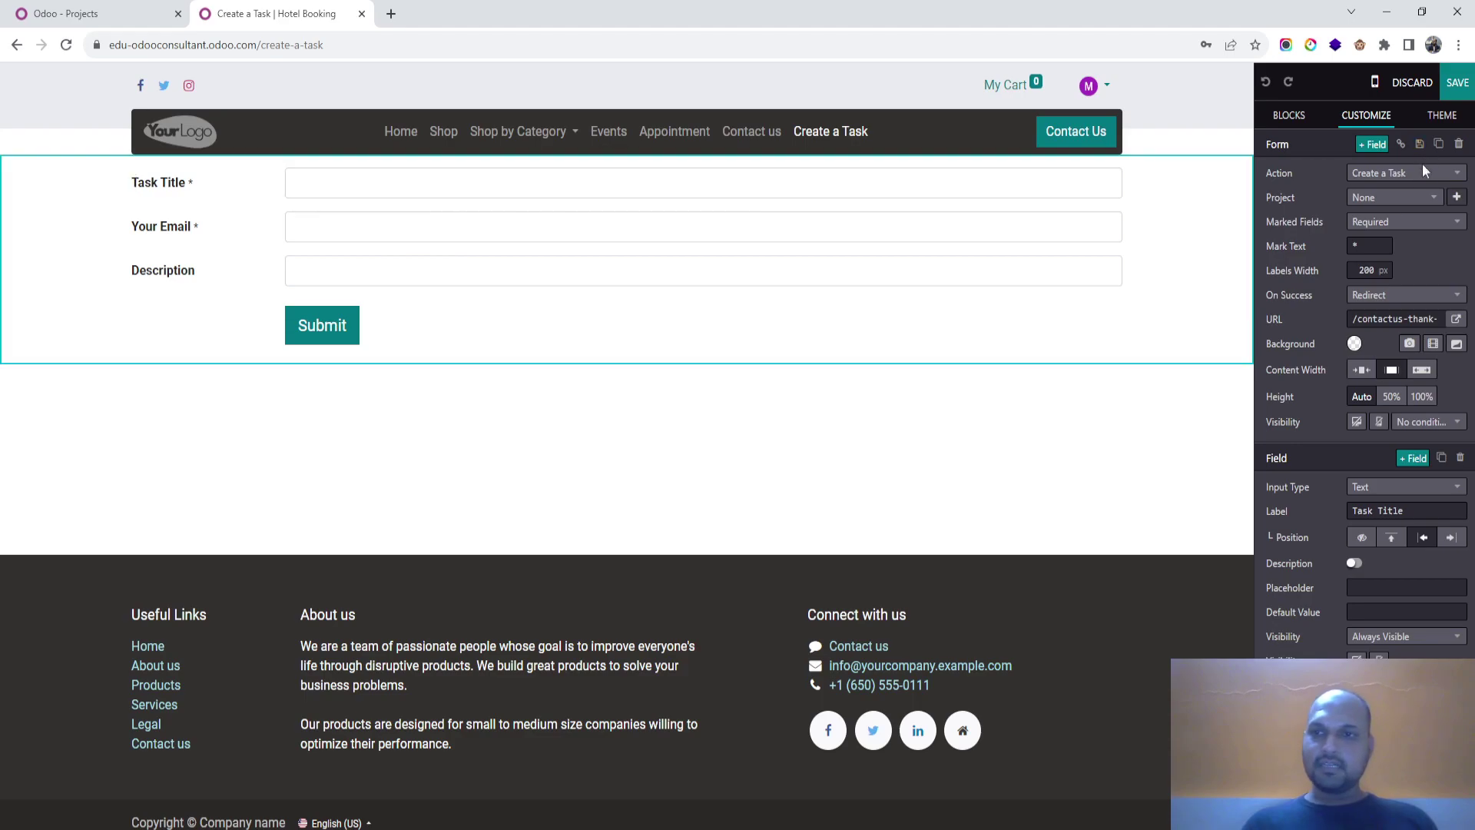
click(1420, 175)
click(1420, 175)
click(1404, 197)
click(1404, 197)
click(1456, 198)
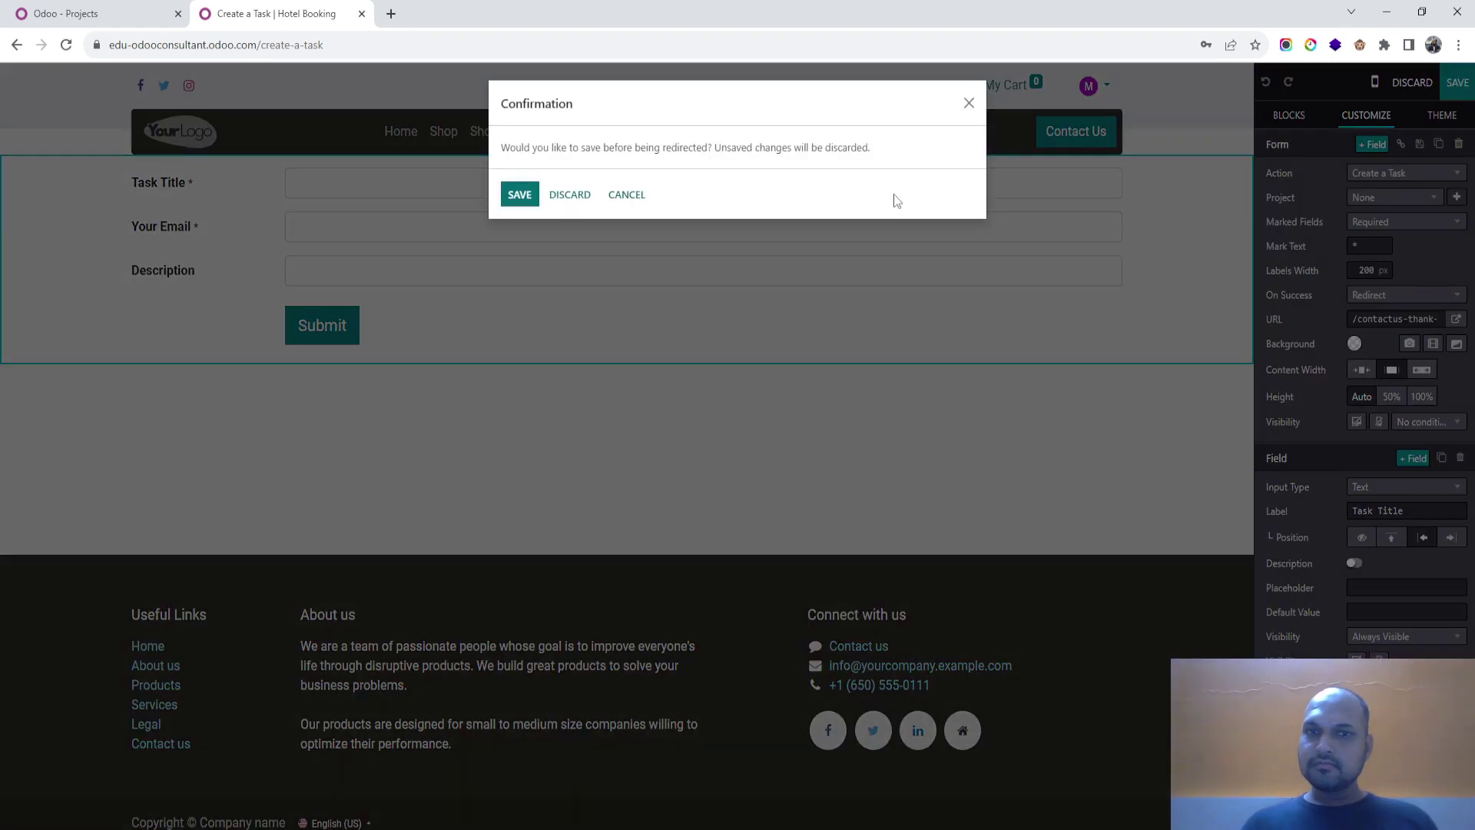
click(624, 198)
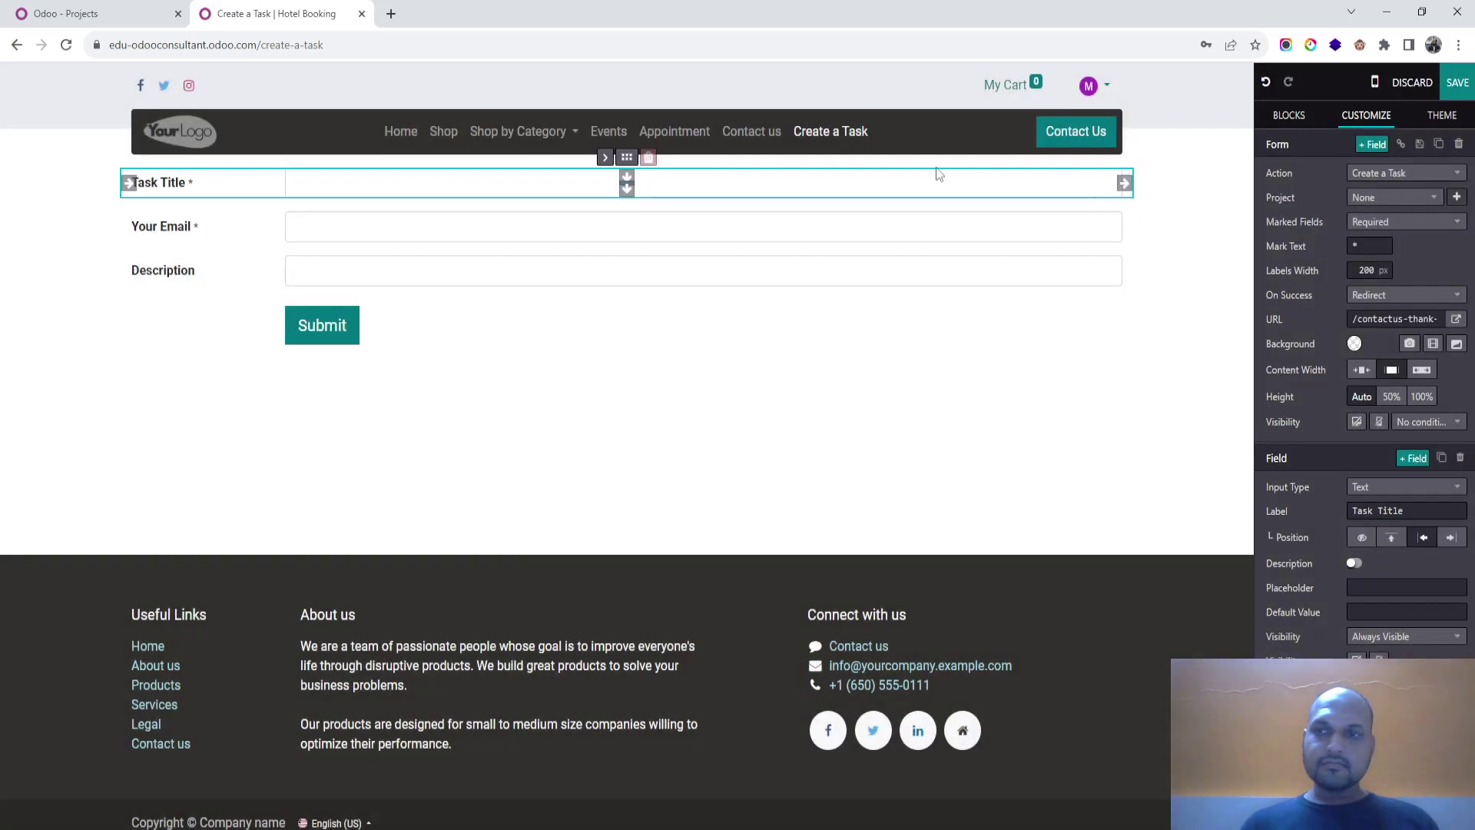
click(1465, 86)
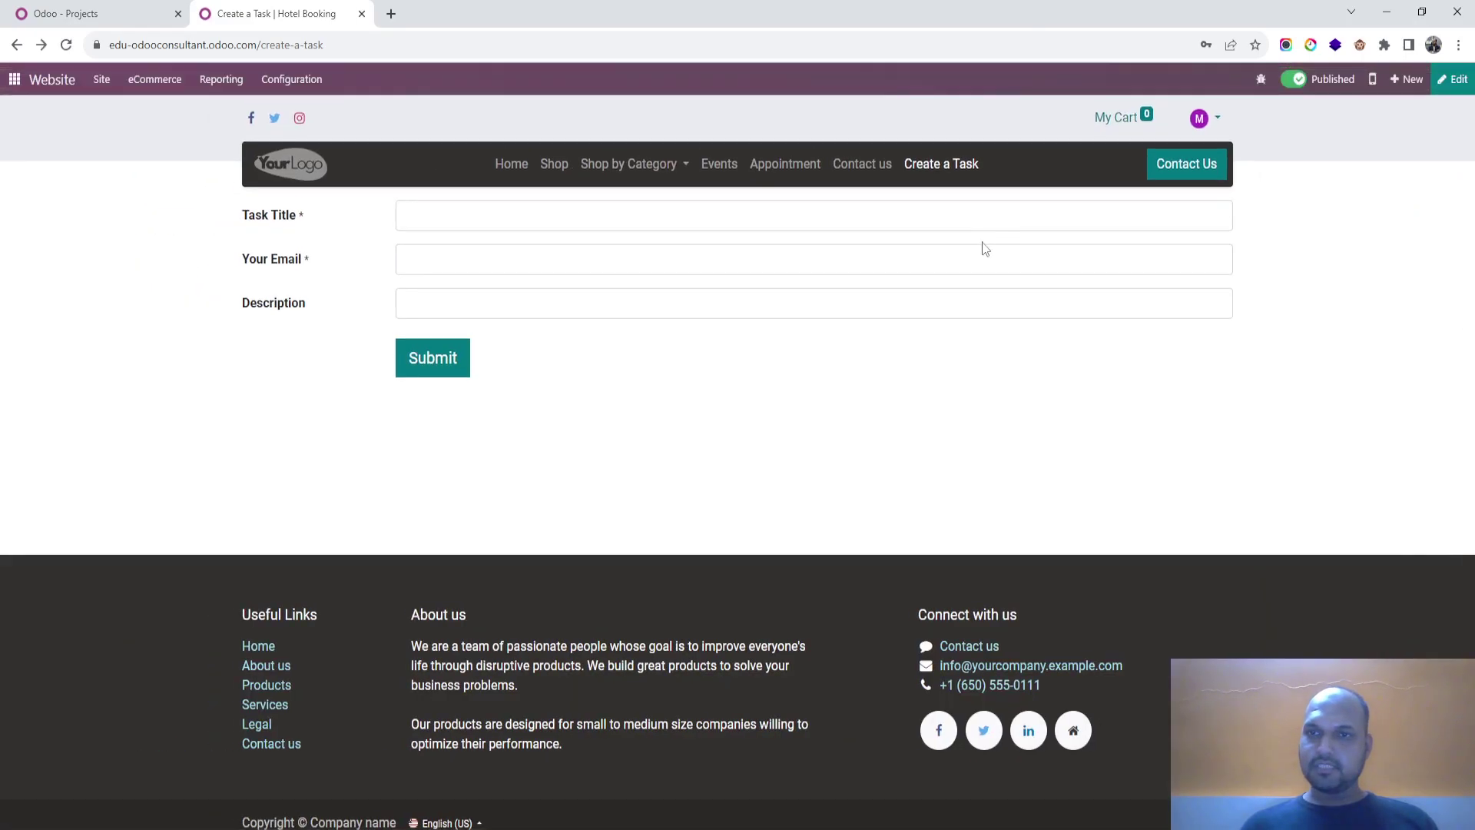
click(951, 219)
click(1452, 79)
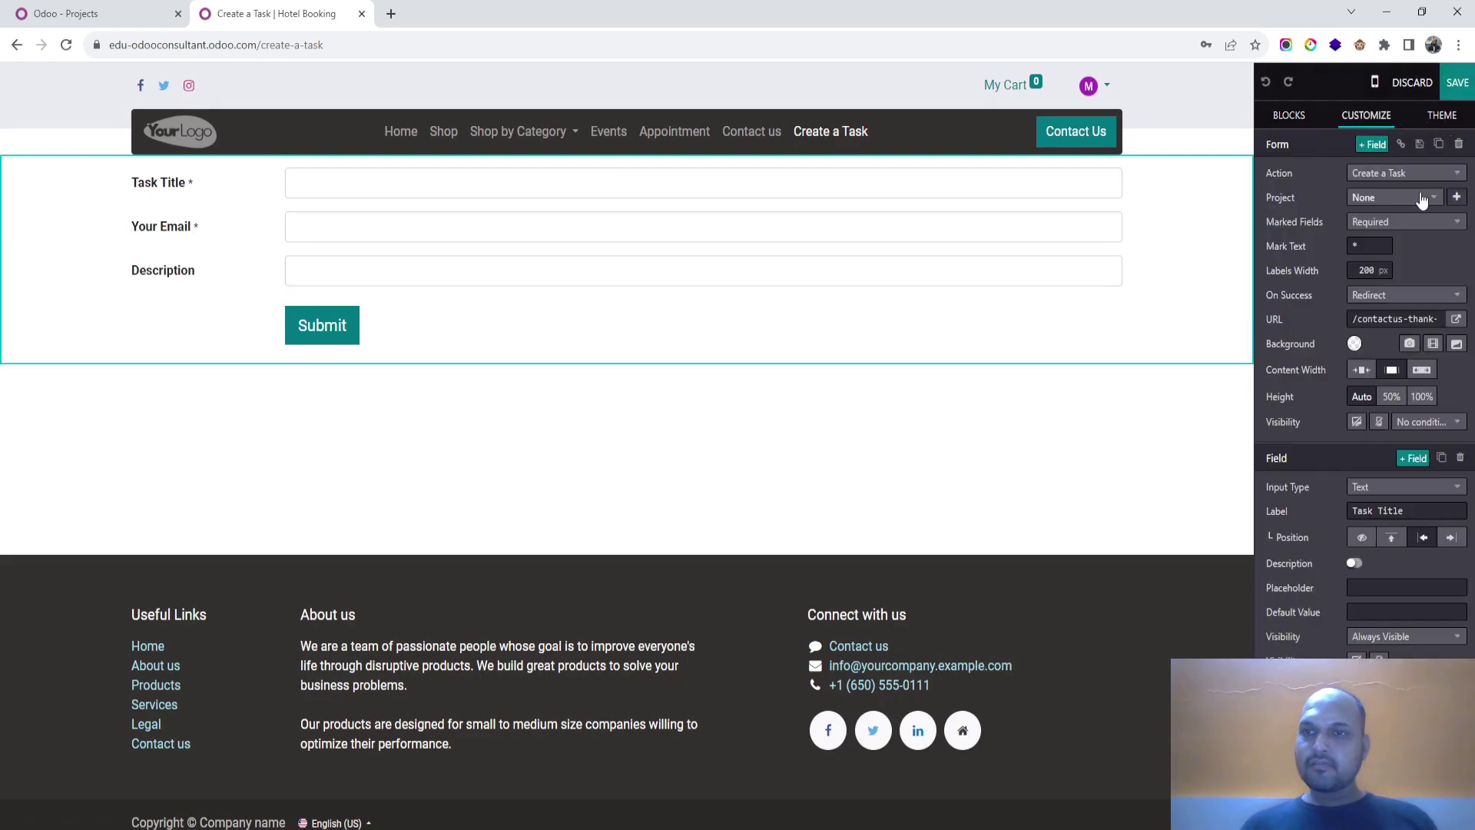
Step: Check the form's project choices and keep Task Title as a plain text field
click(1421, 199)
click(1422, 199)
click(1422, 198)
click(1422, 199)
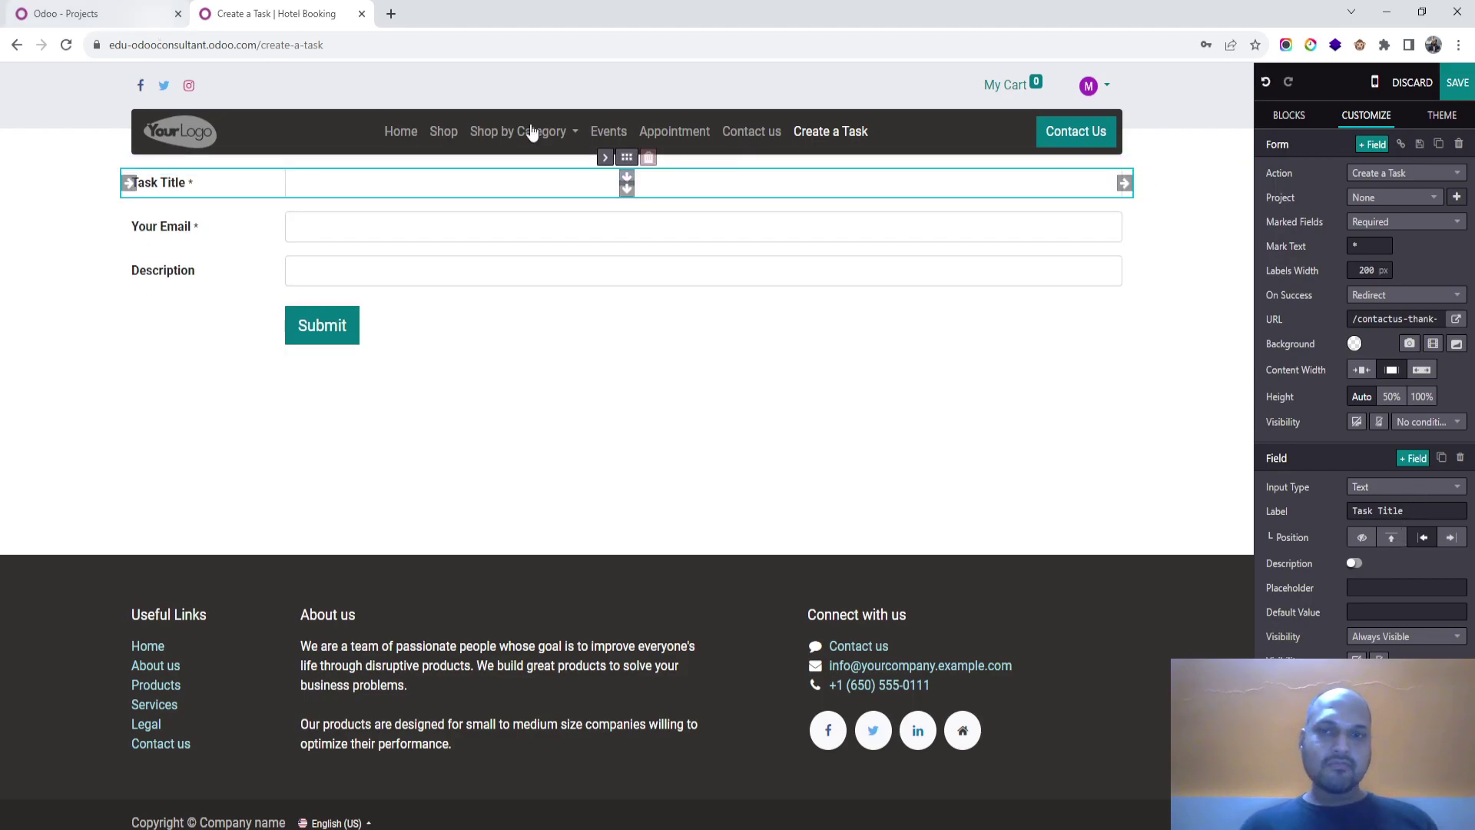
click(1418, 487)
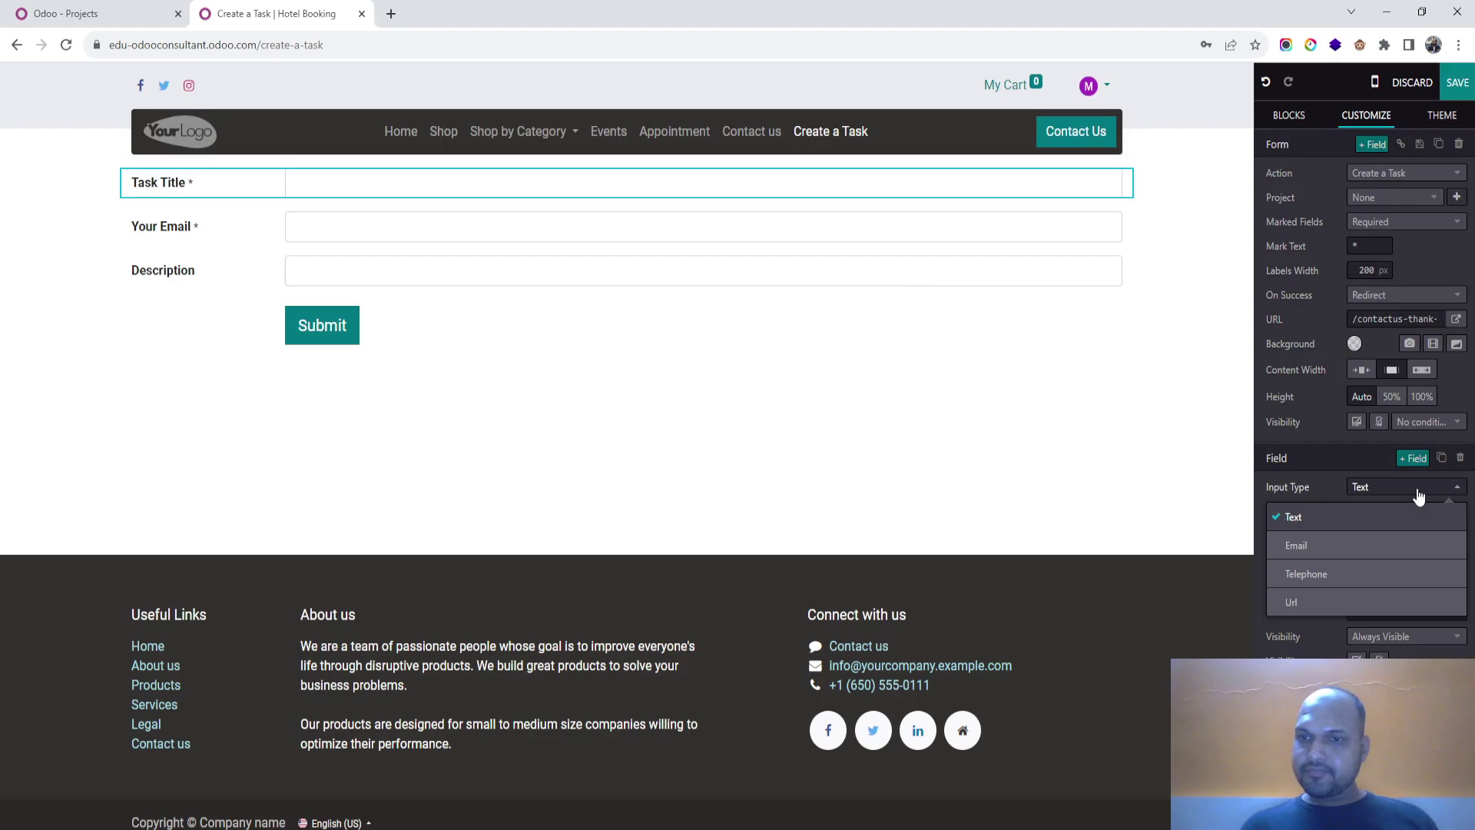
click(1418, 493)
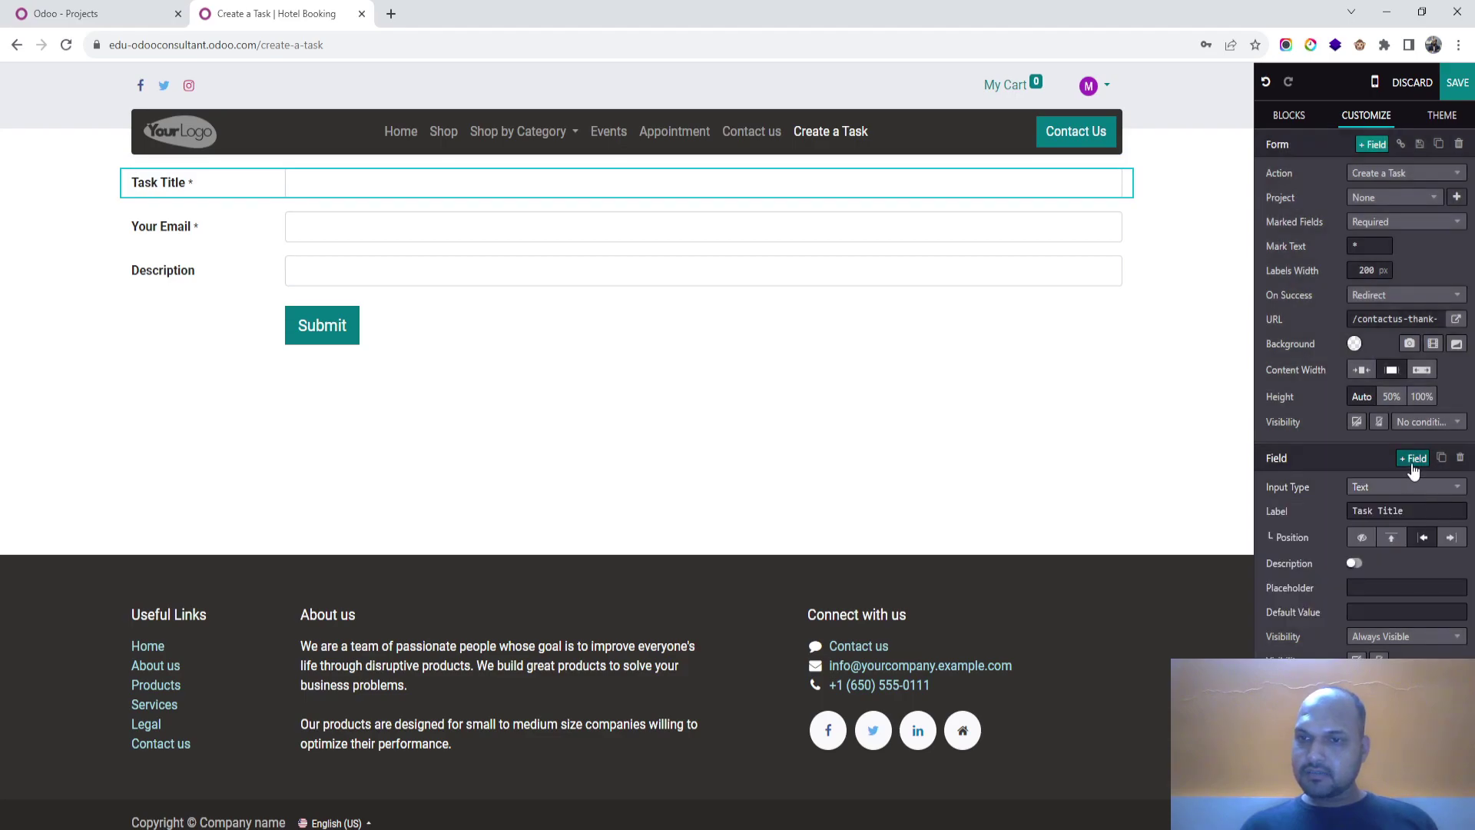
Step: Add a 'Project' field below Task Title, typed as a project picker defaulting to Support
click(1412, 461)
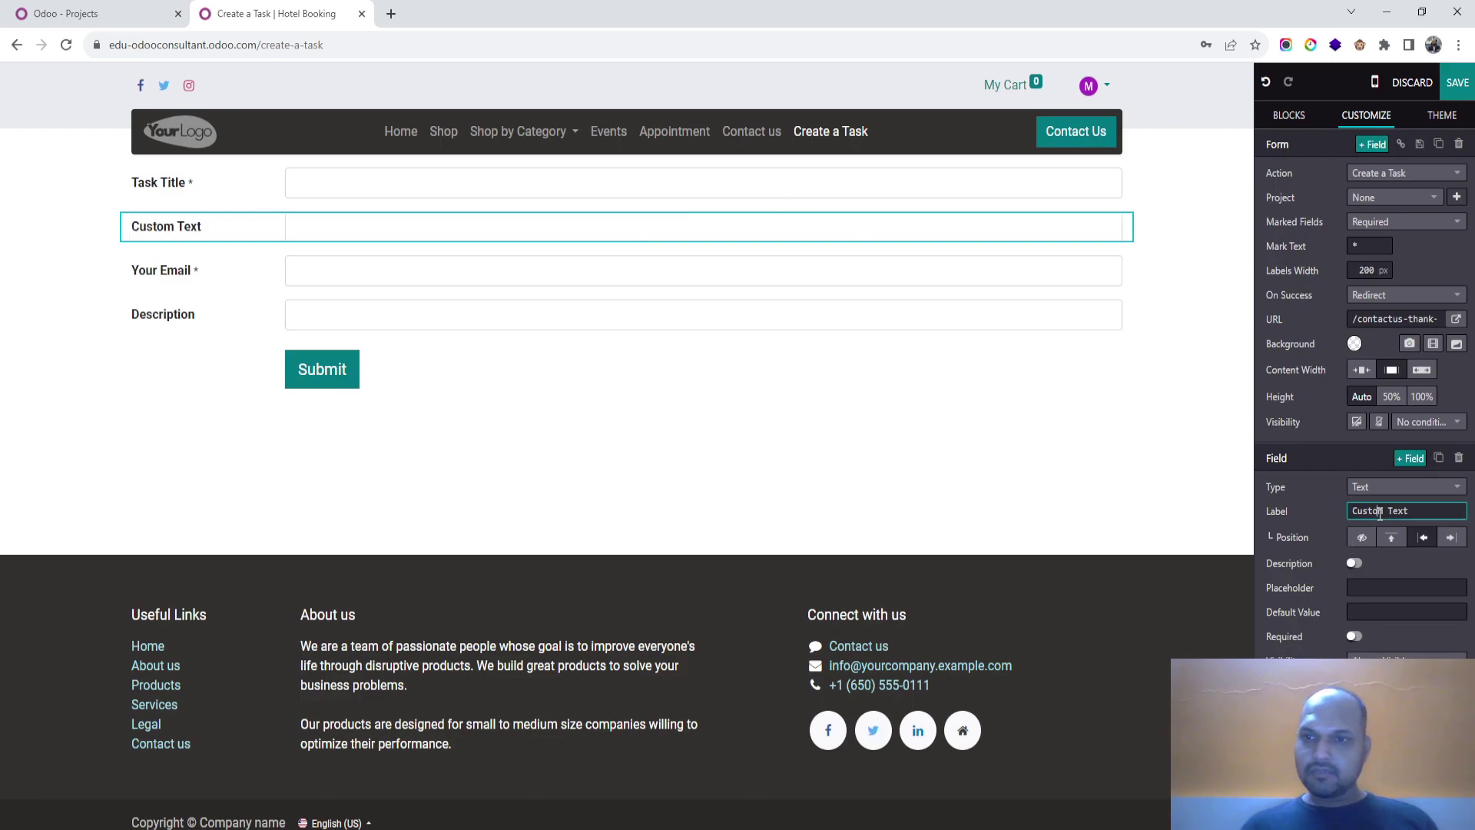
drag(1352, 511, 1409, 511)
text(Proje)
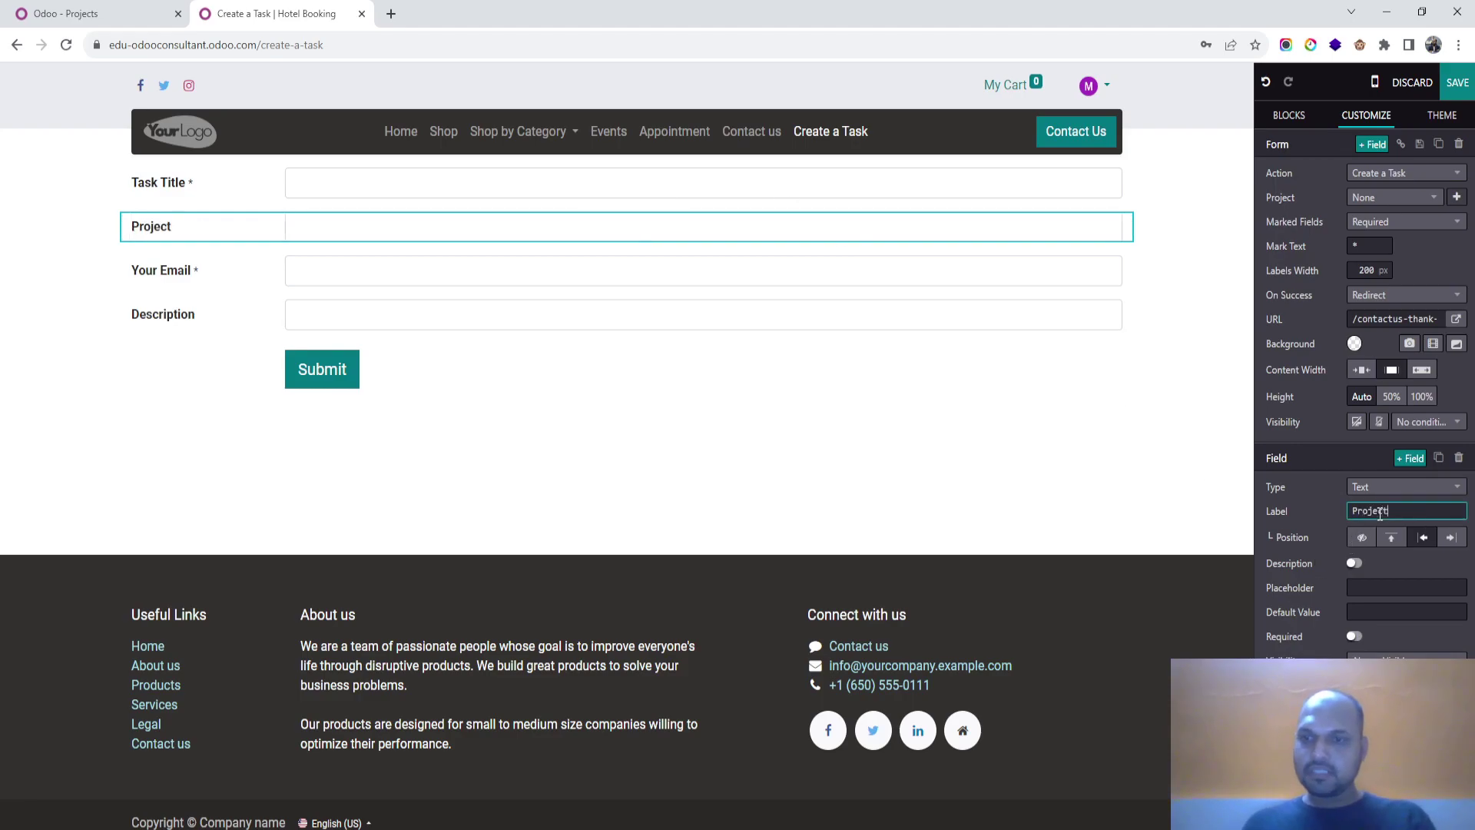
text(ct)
click(1412, 488)
scroll(1352, 584, down, 5)
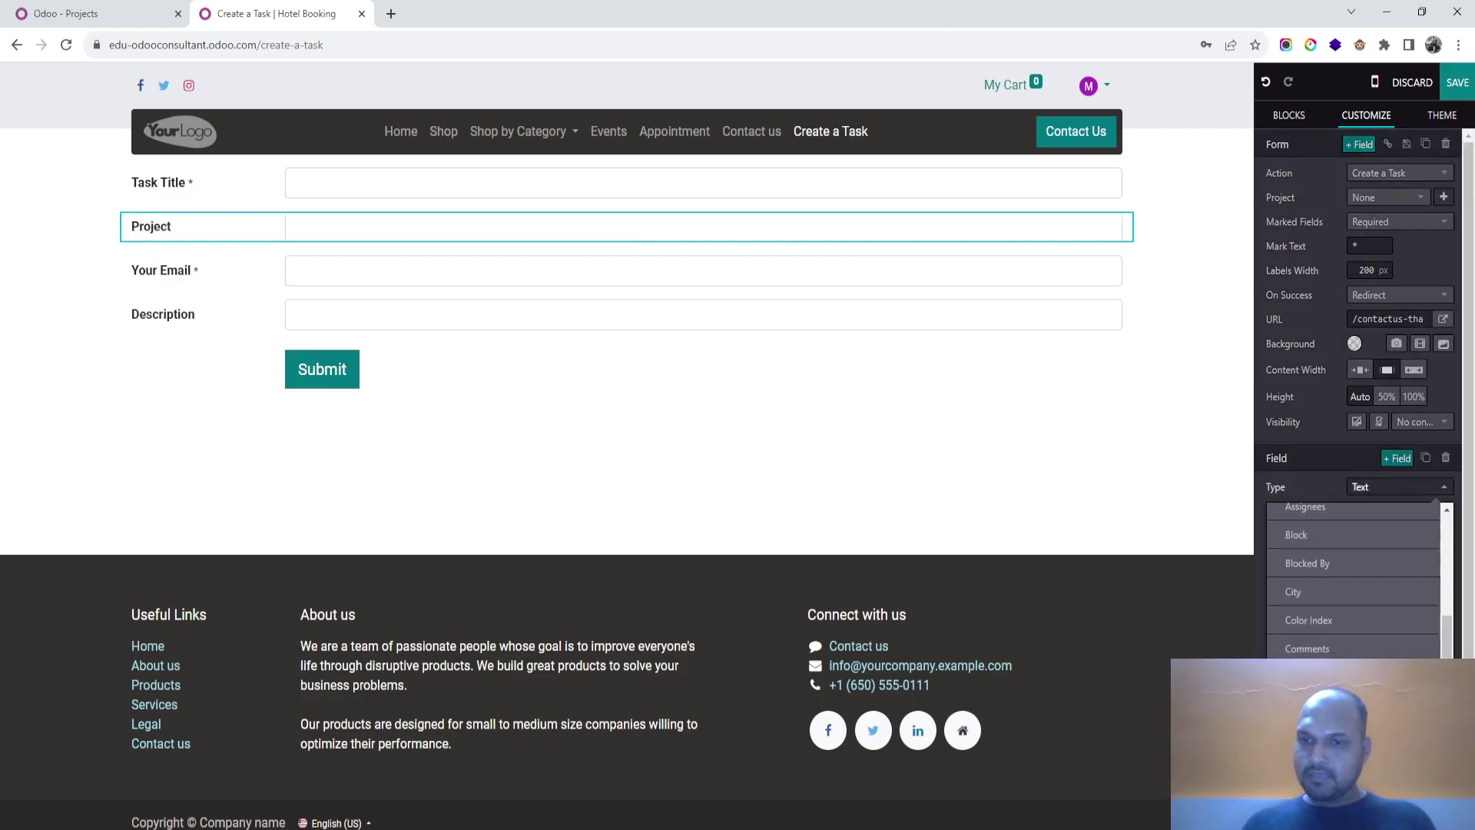
scroll(1352, 584, down, 5)
click(1352, 584)
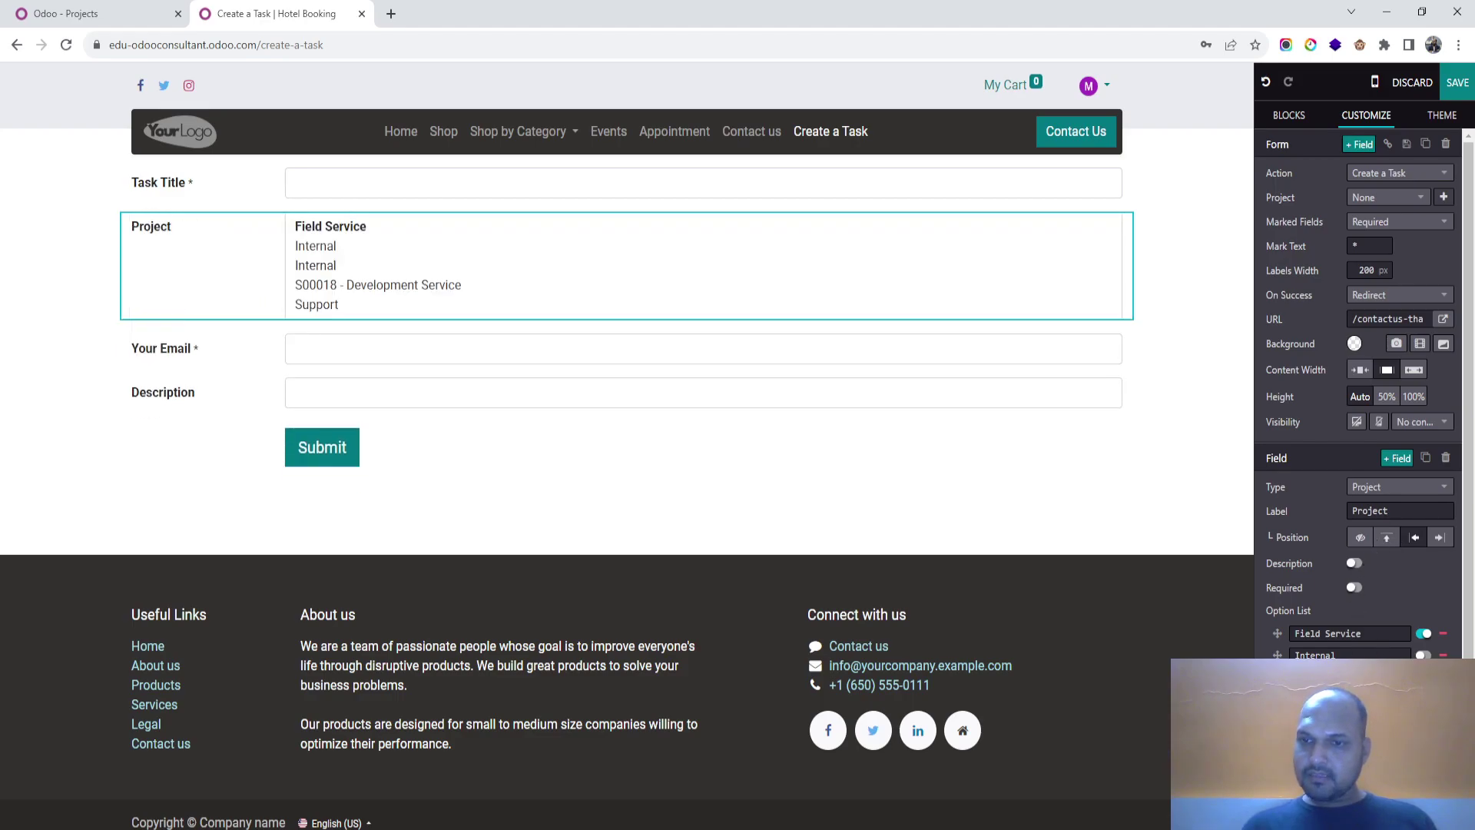
click(1423, 719)
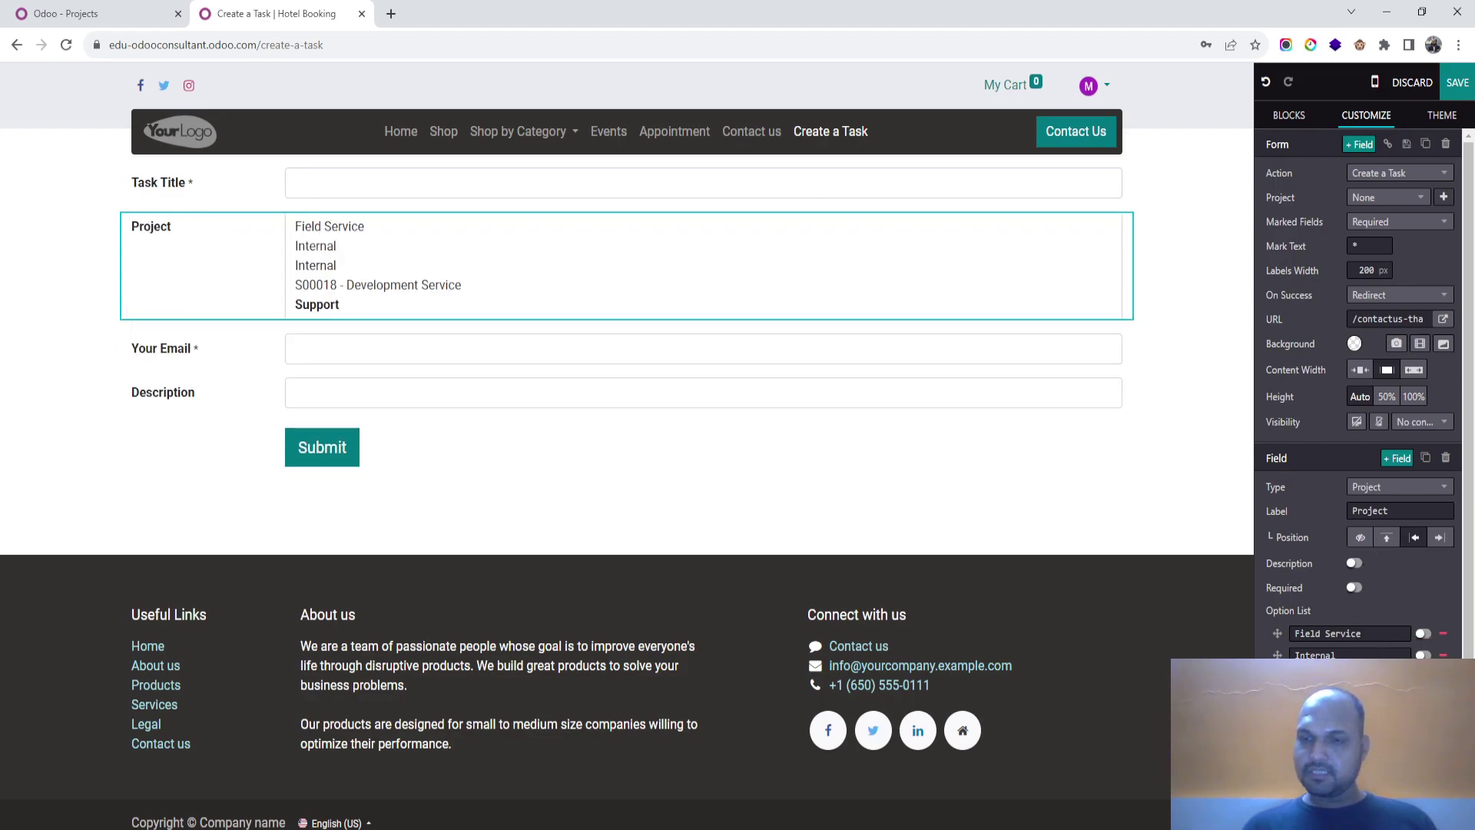
Step: Set the form's visibility to Conditionally, open the Users option, and save the page
scroll(1355, 538, down, 1)
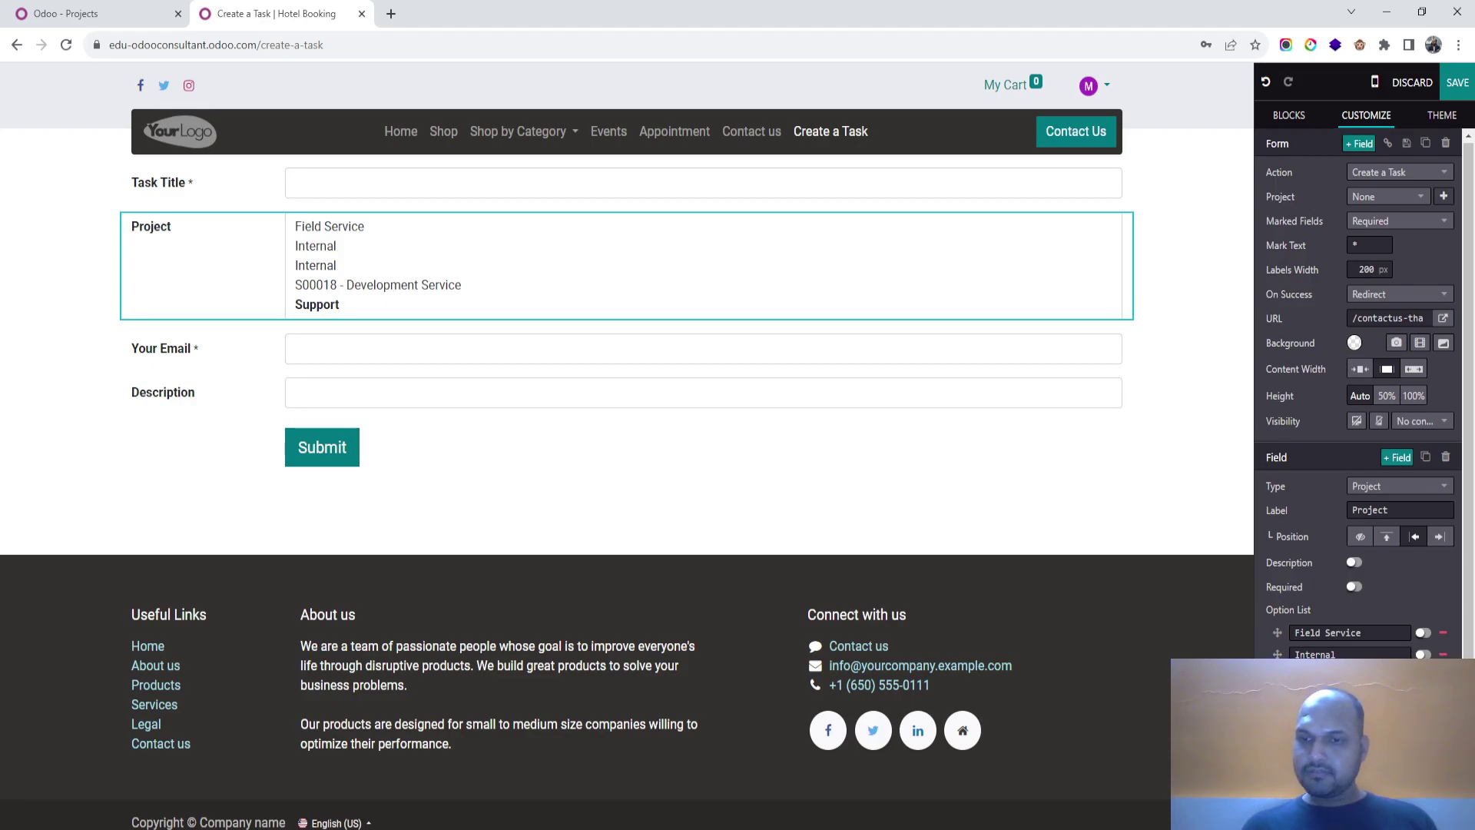
scroll(1356, 384, down, 1)
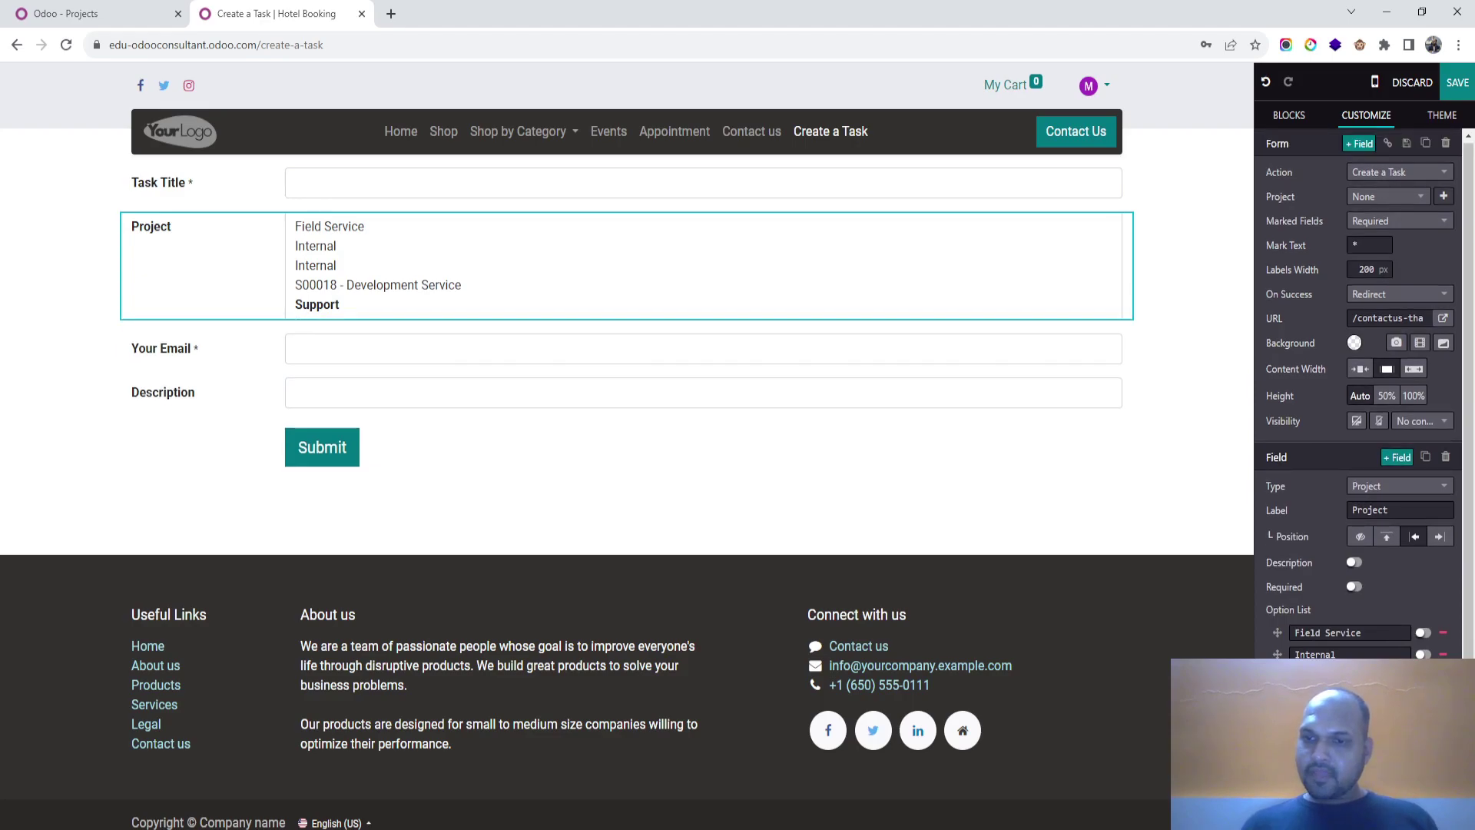
scroll(1358, 384, down, 1)
scroll(1358, 392, down, 1)
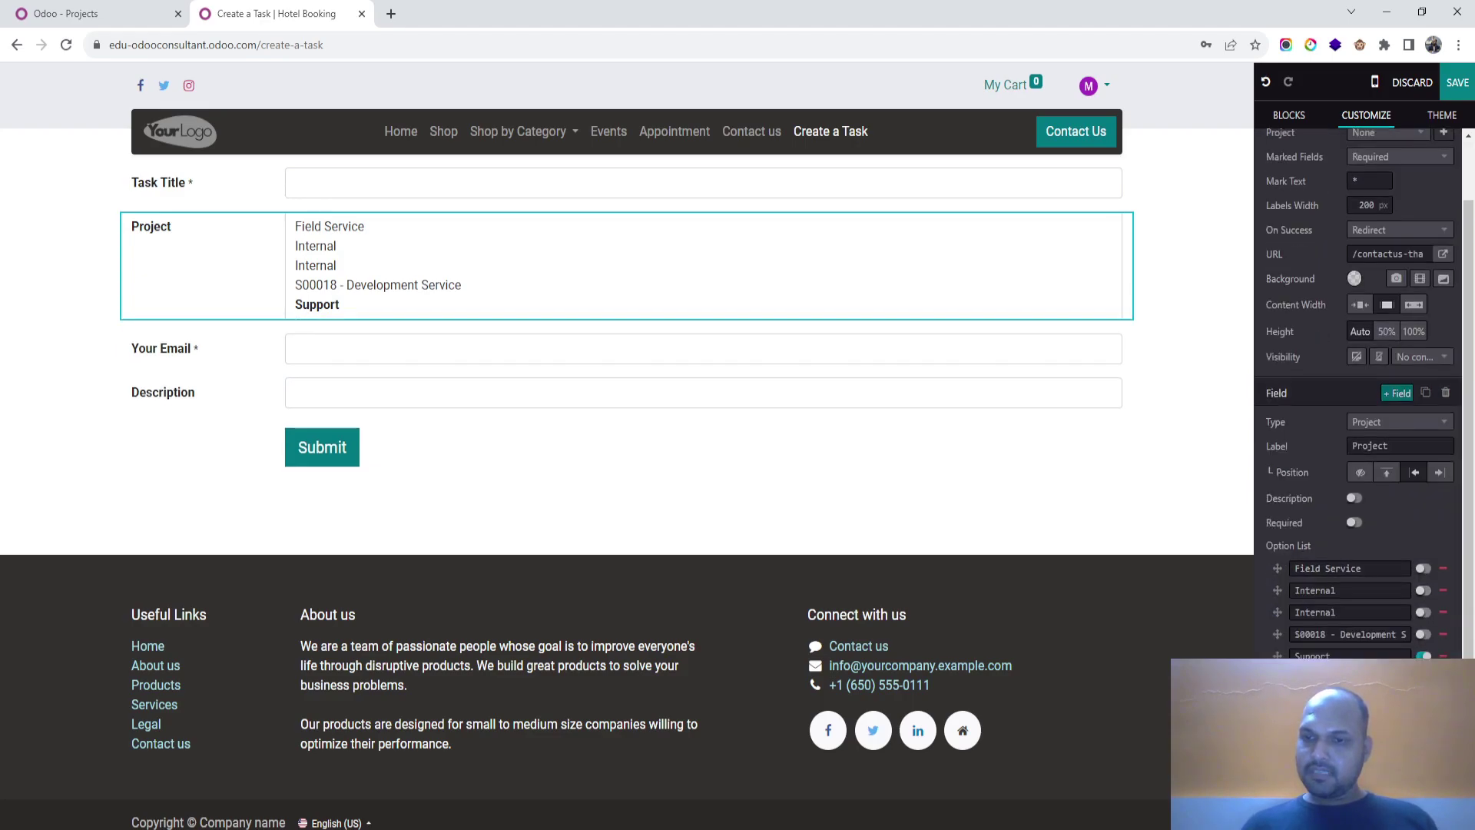
scroll(1404, 465, up, 2)
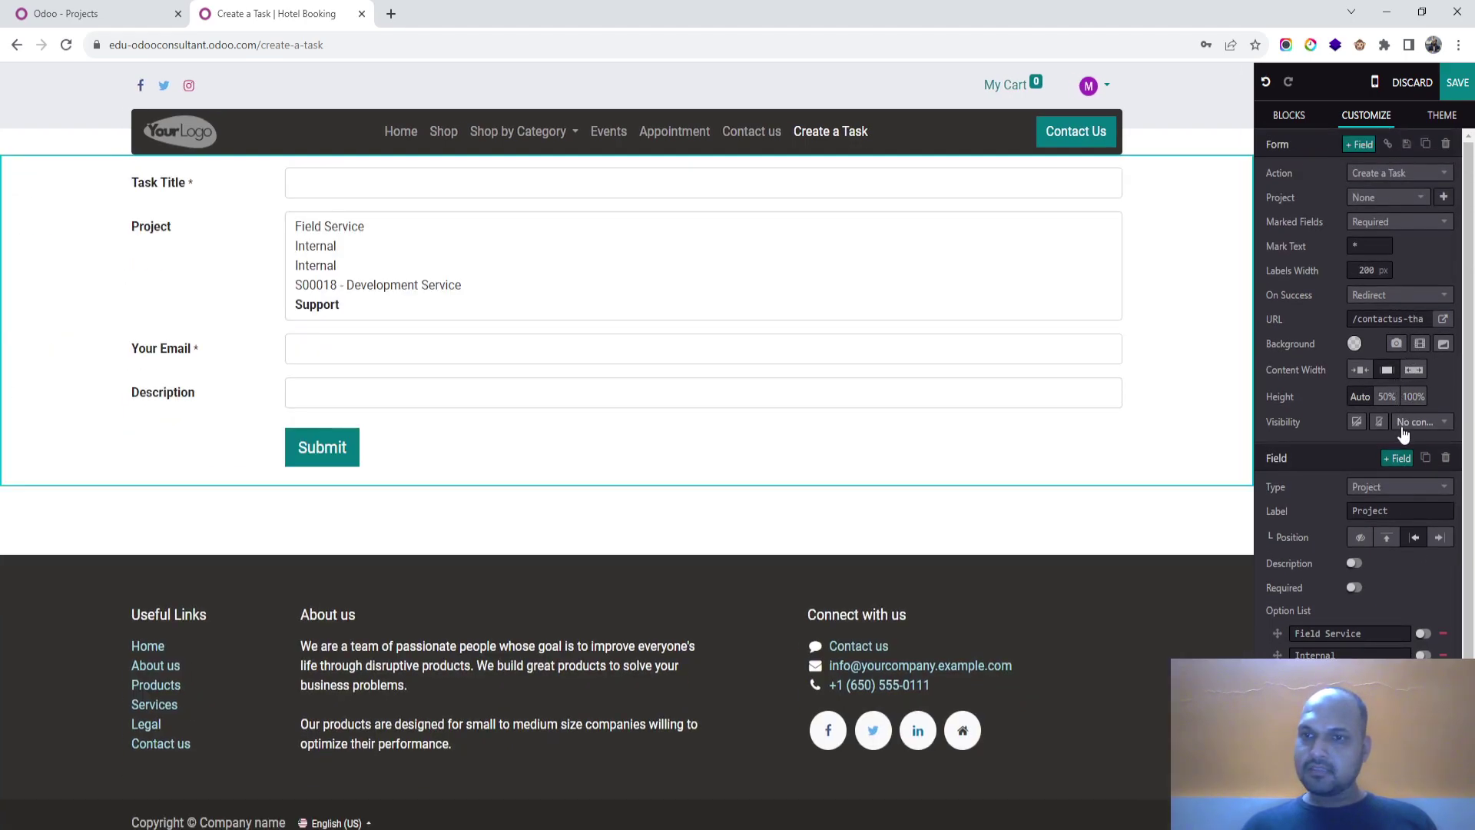
click(1419, 423)
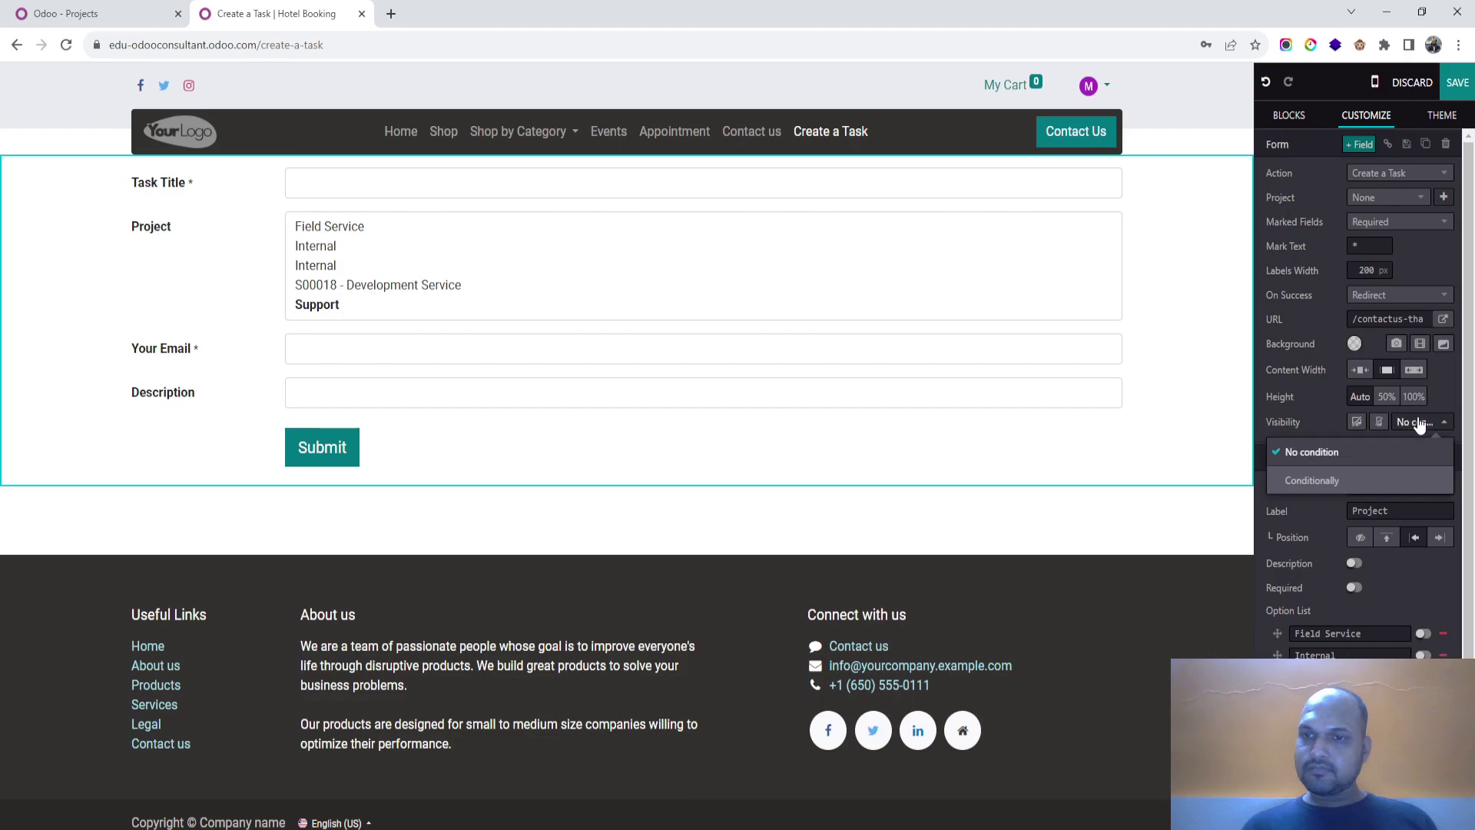
click(1391, 481)
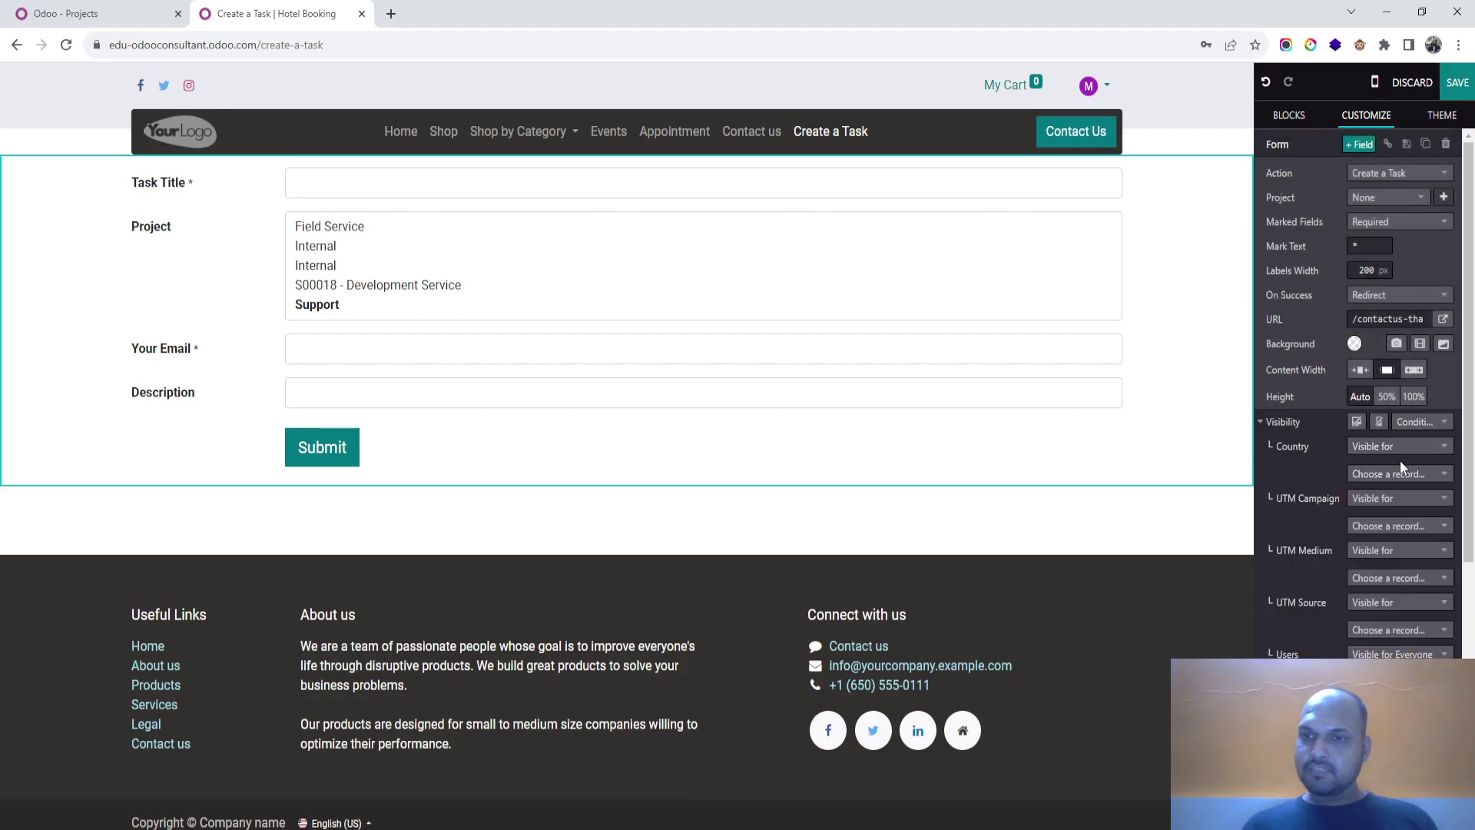
click(1383, 654)
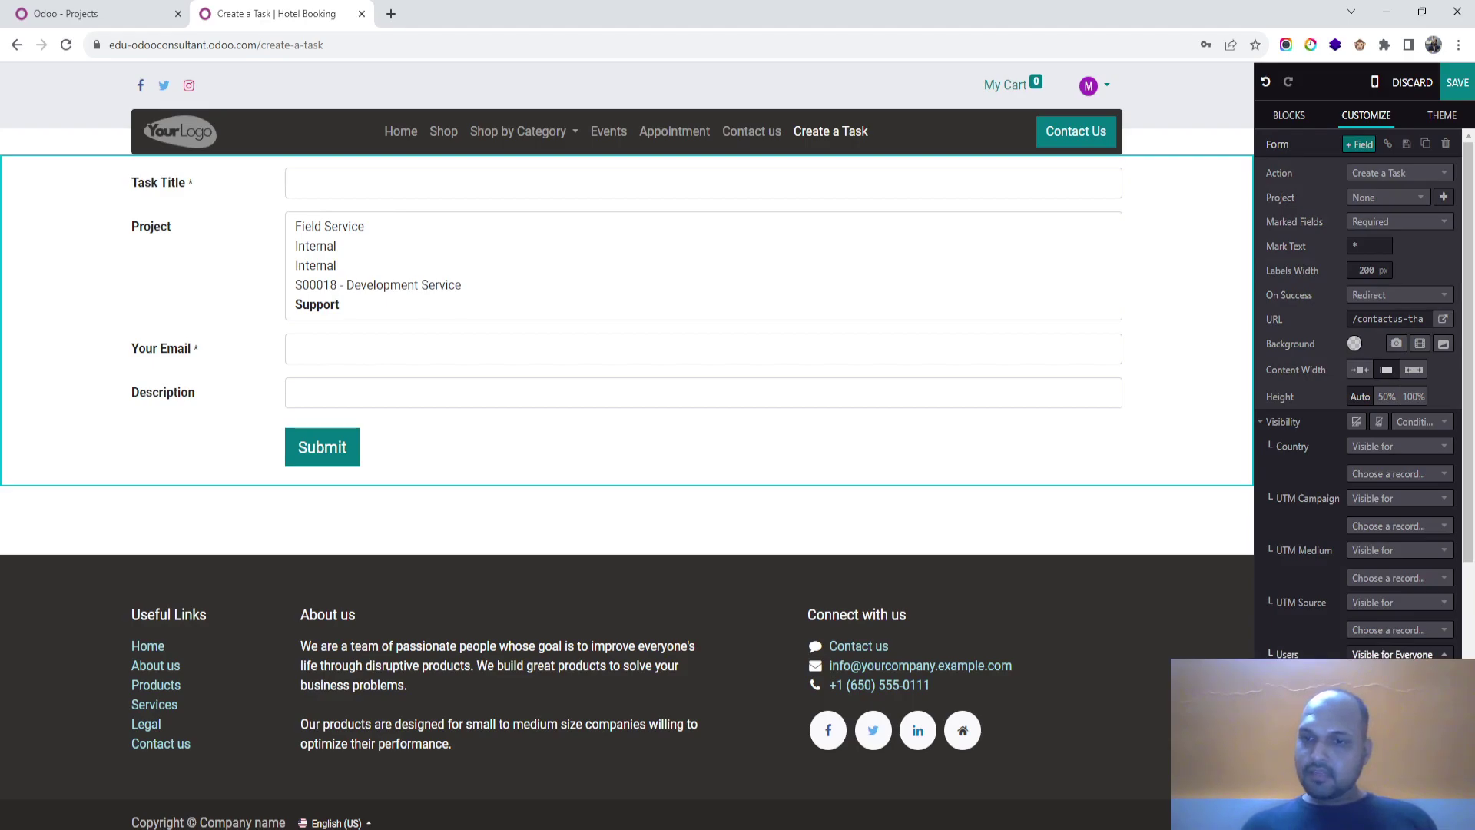
click(1457, 82)
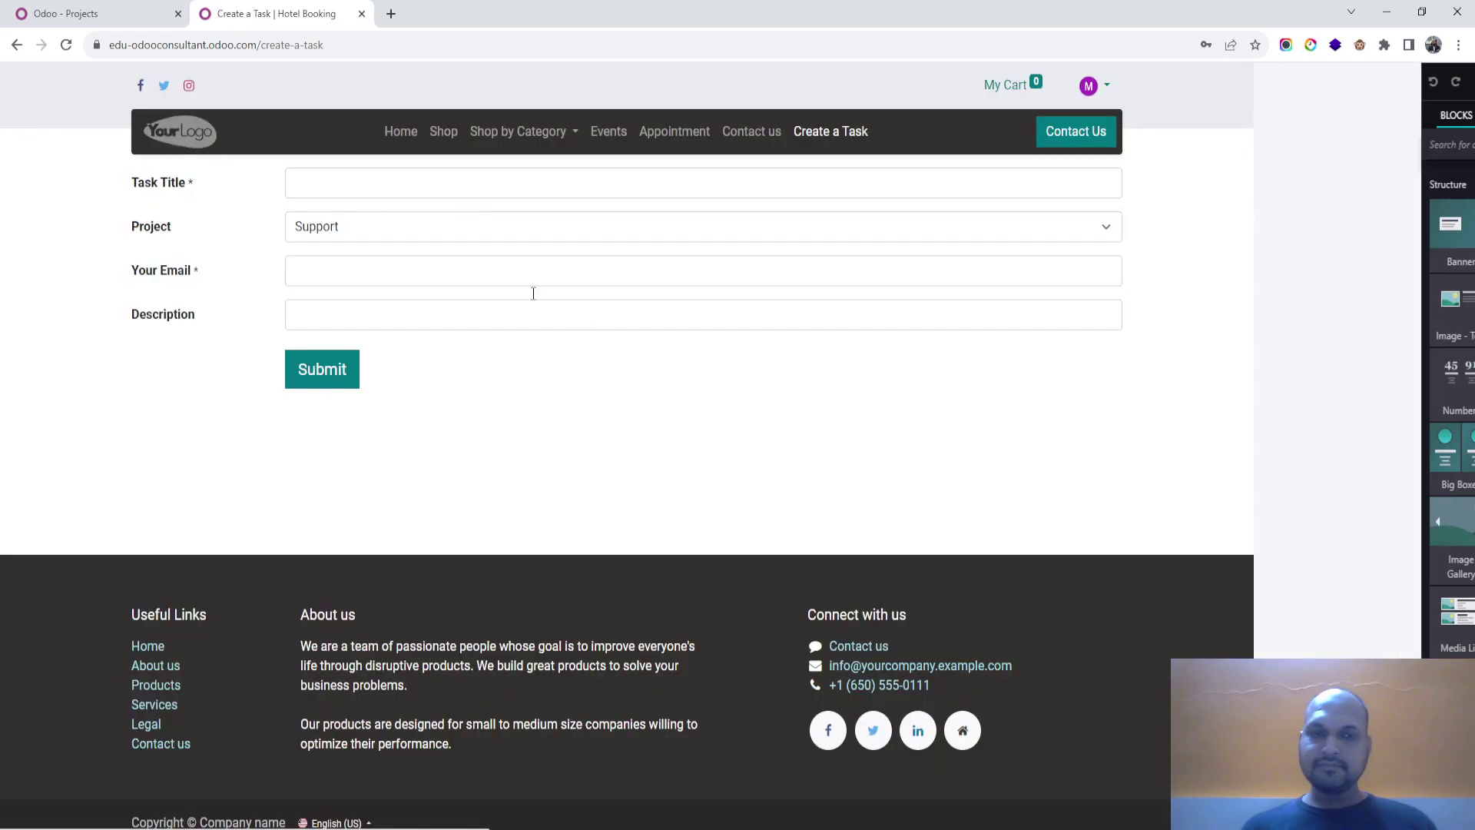
Step: Drag the Project field above Task Title, keeping Support selected, and save the page
click(468, 269)
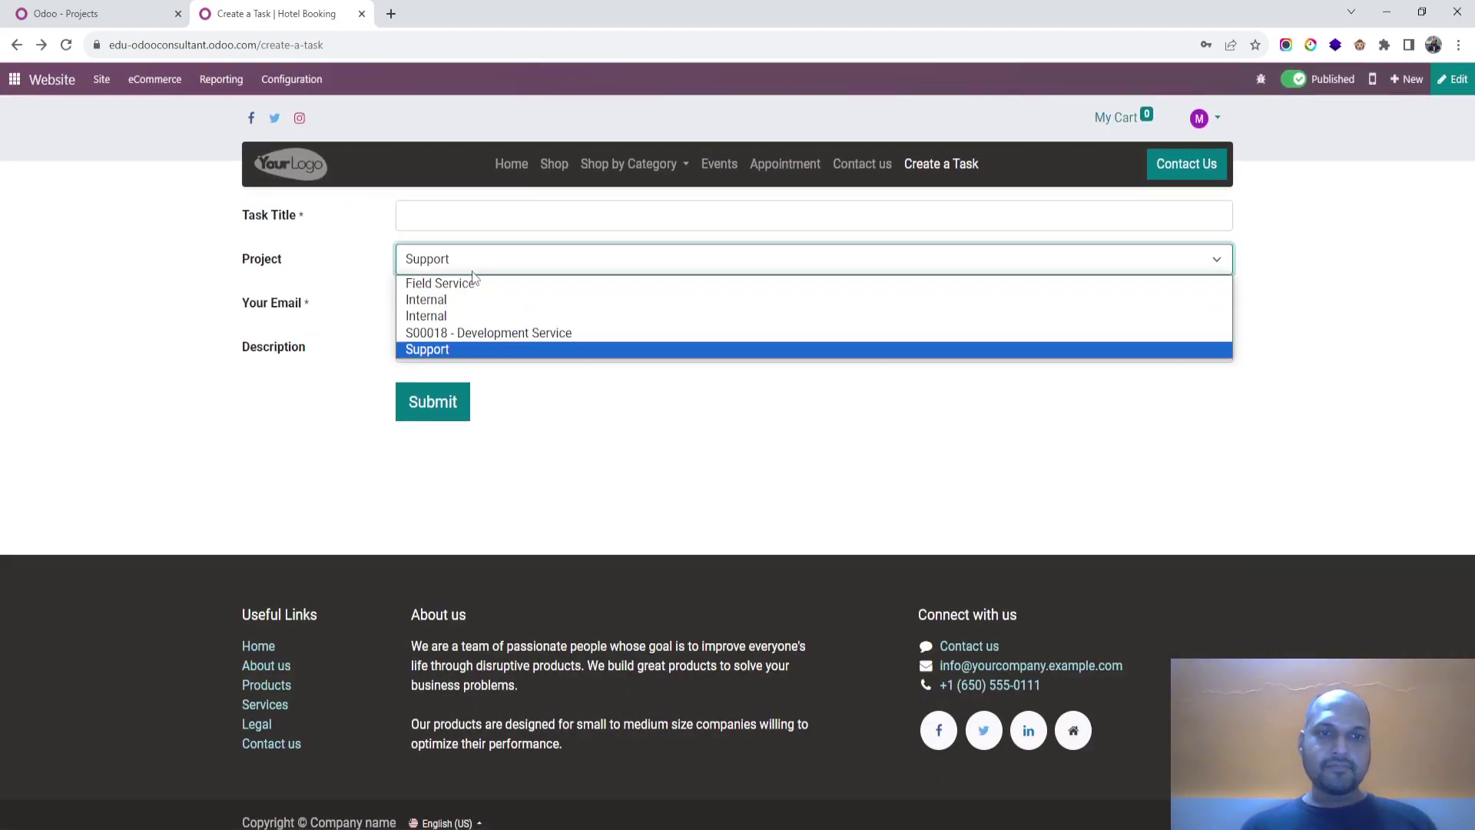
click(305, 259)
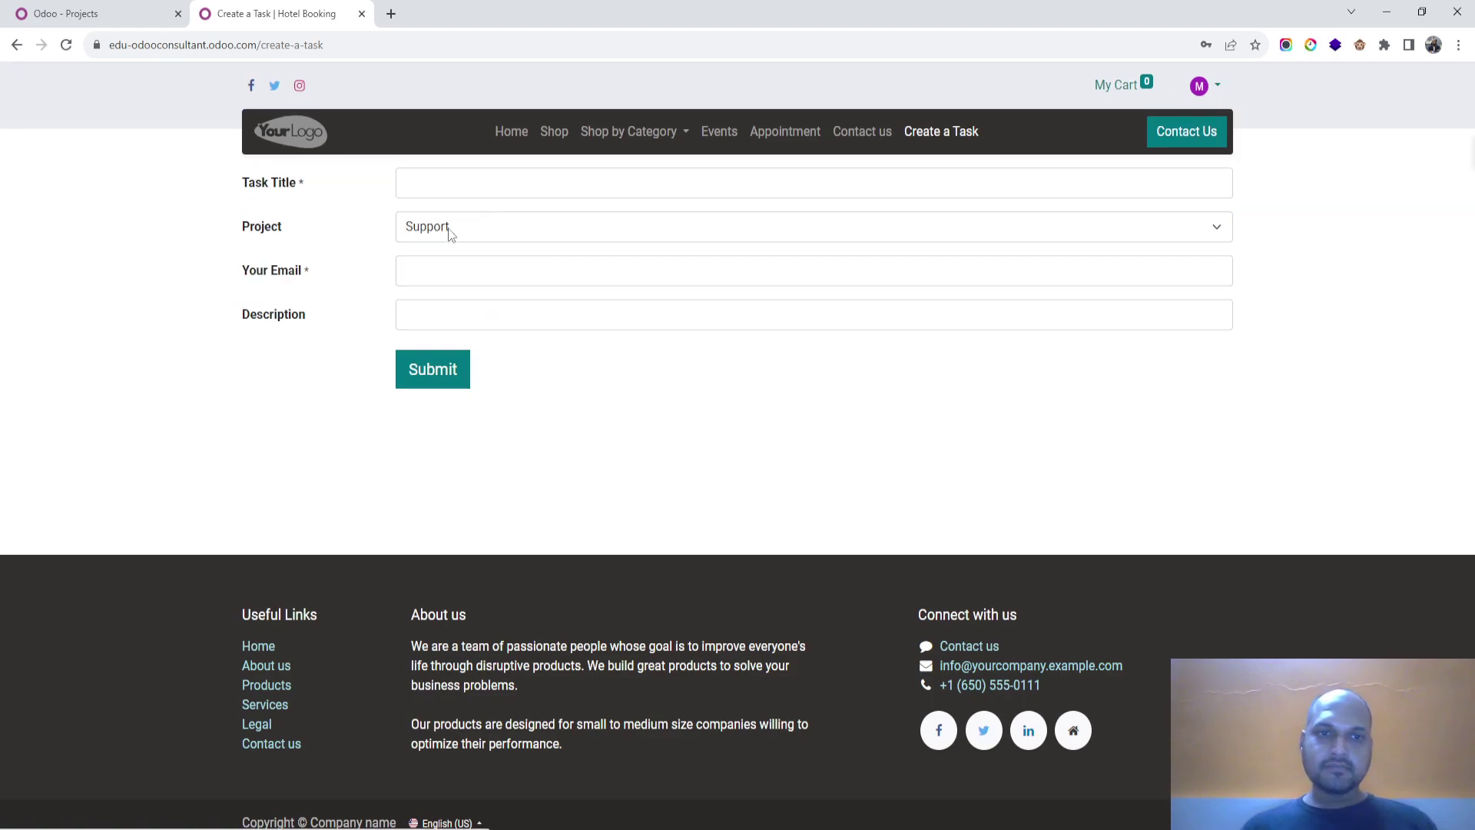
click(453, 233)
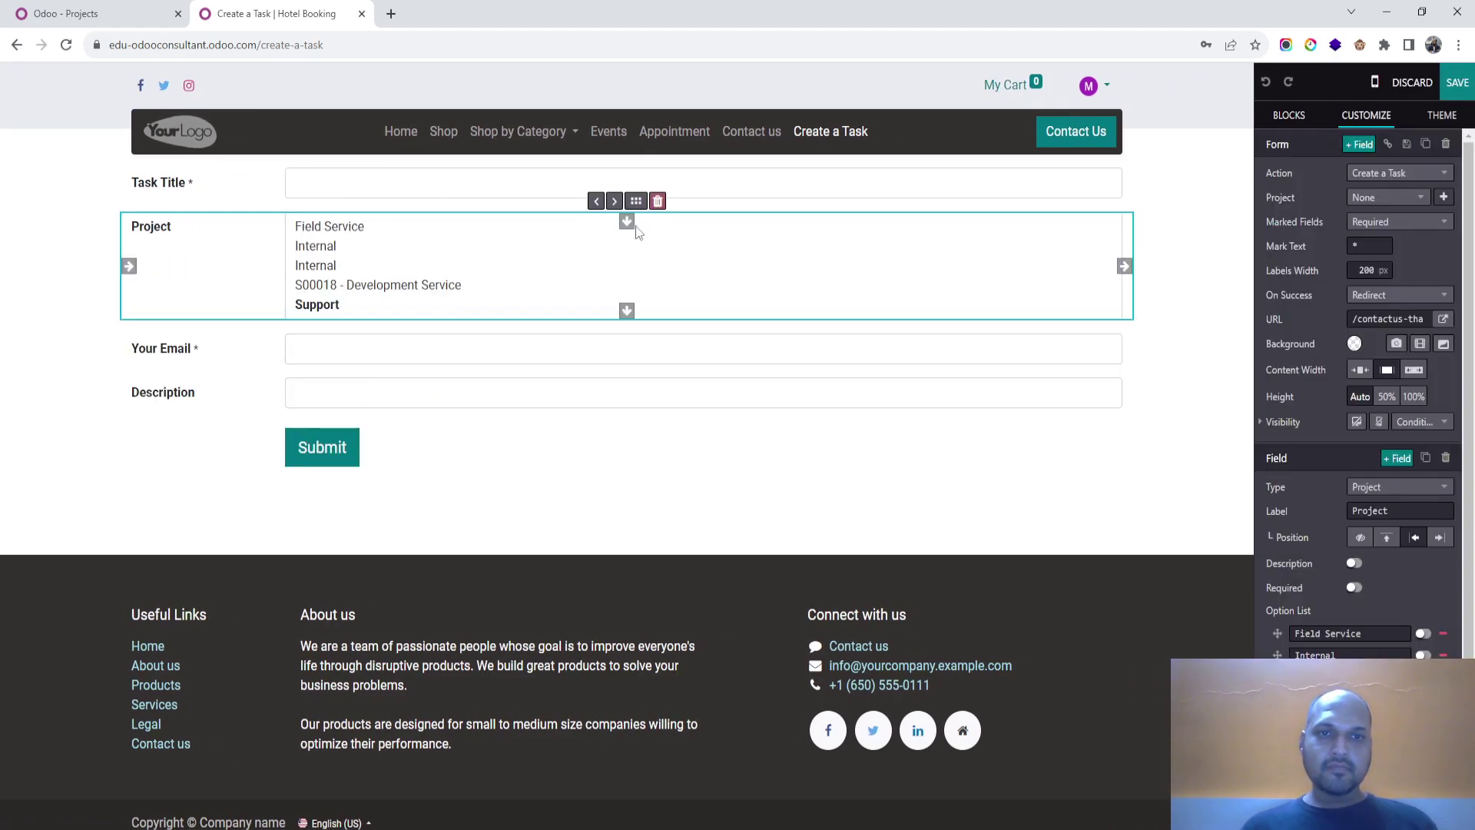
drag(636, 200, 580, 275)
click(1457, 83)
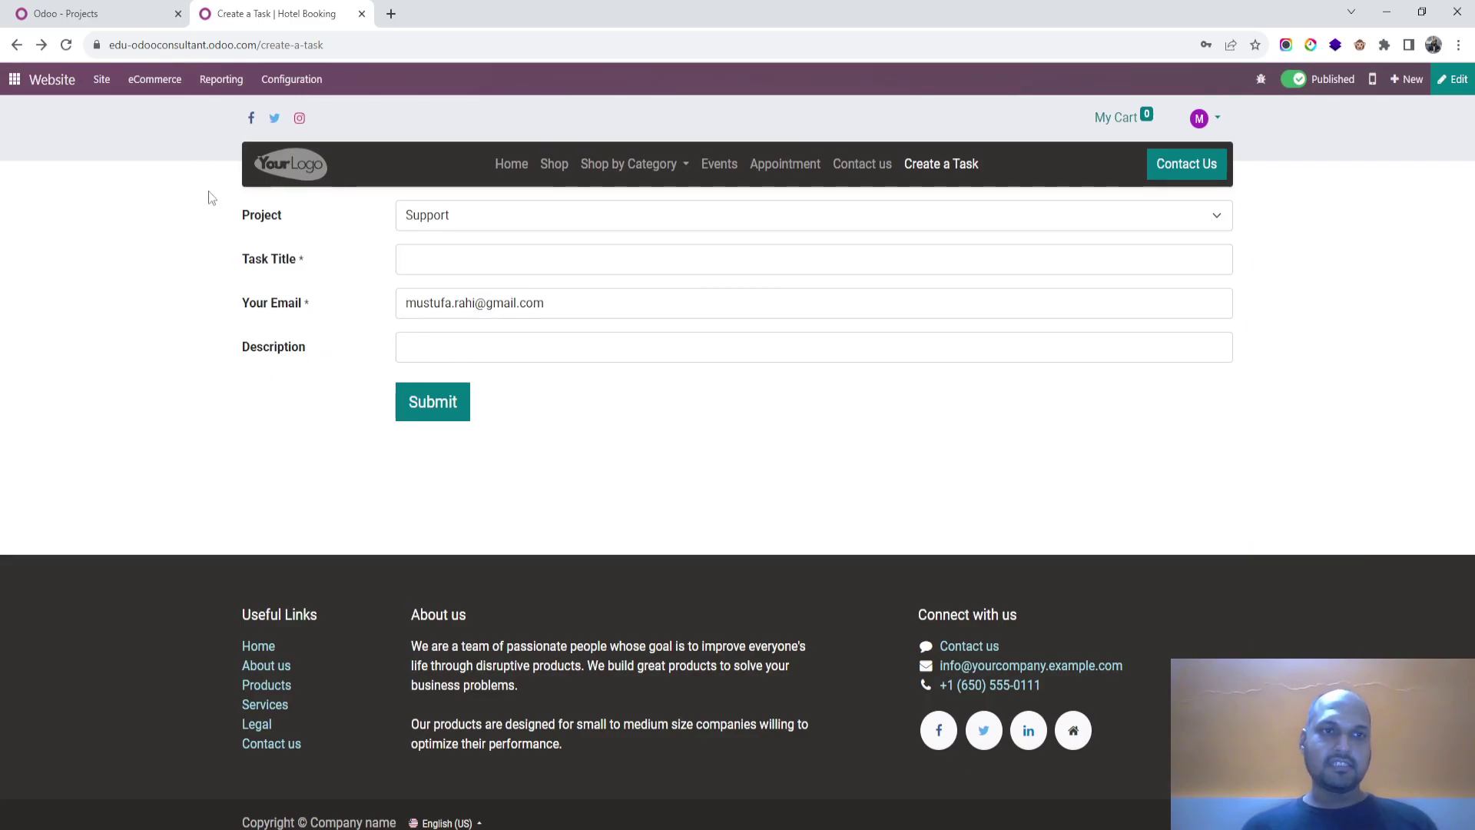
Step: In the other browser, view the portal account page and log out of the website
key(alt+Tab)
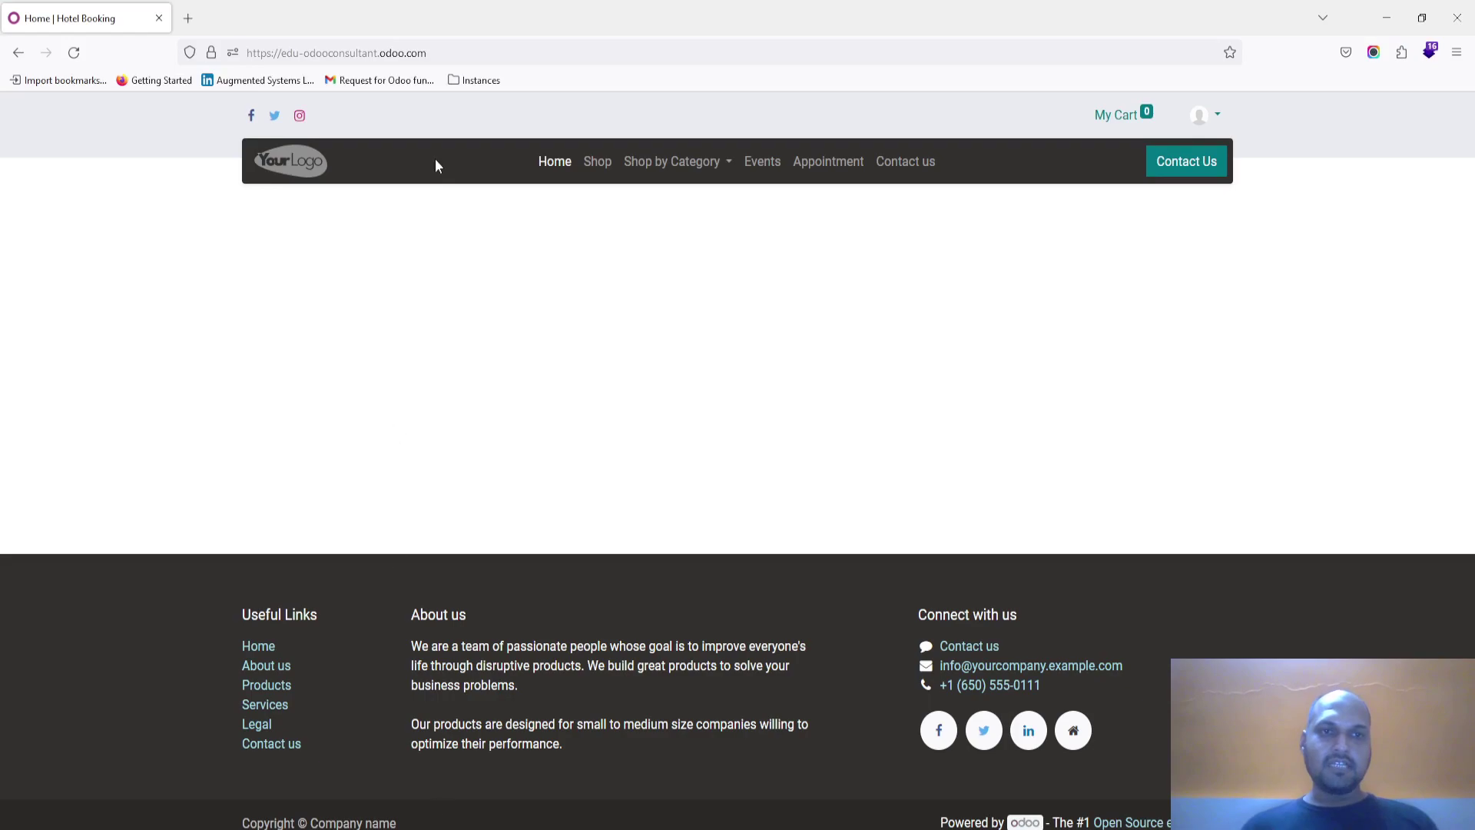
click(1202, 115)
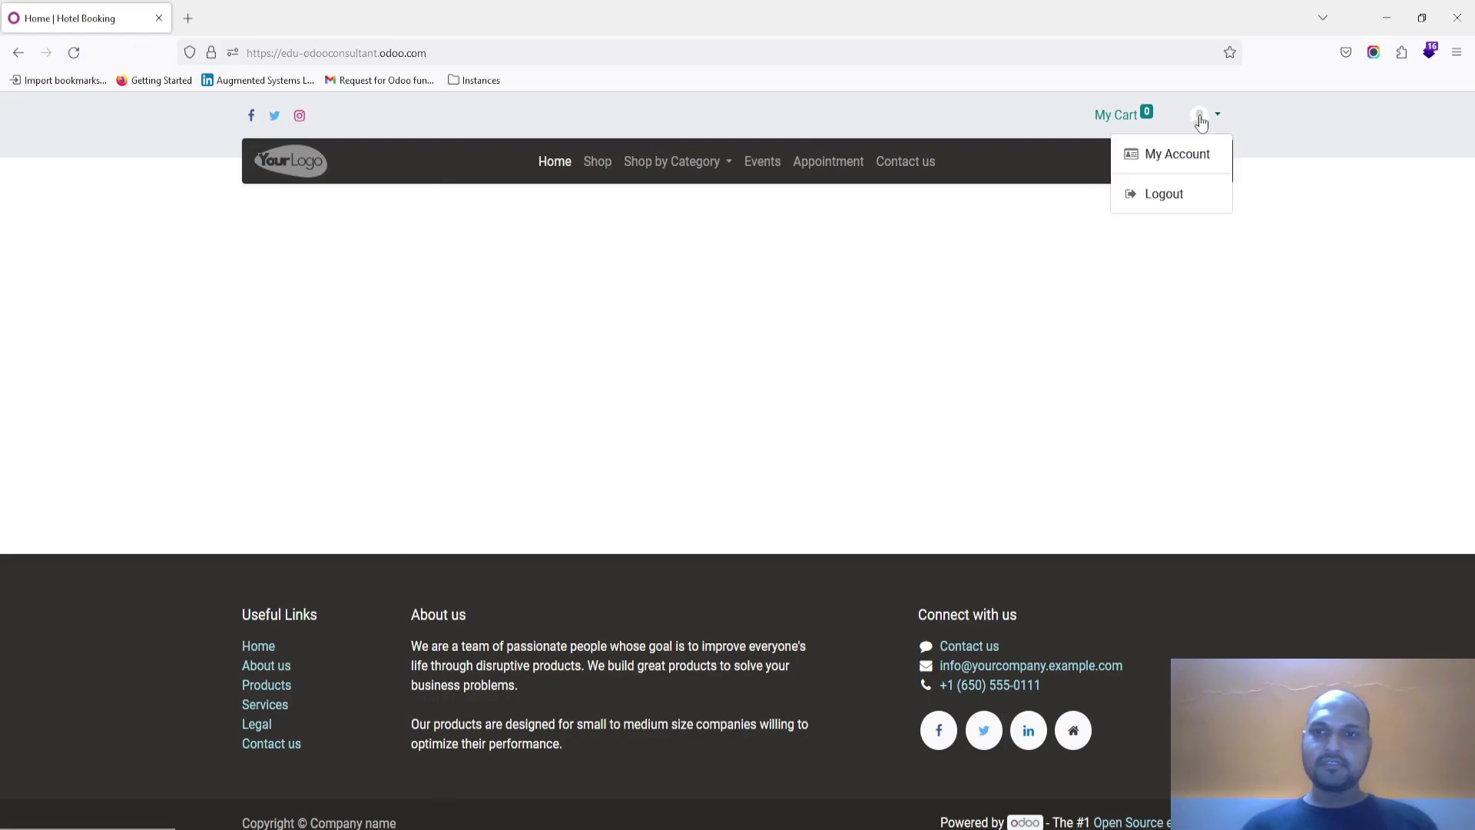
click(1165, 153)
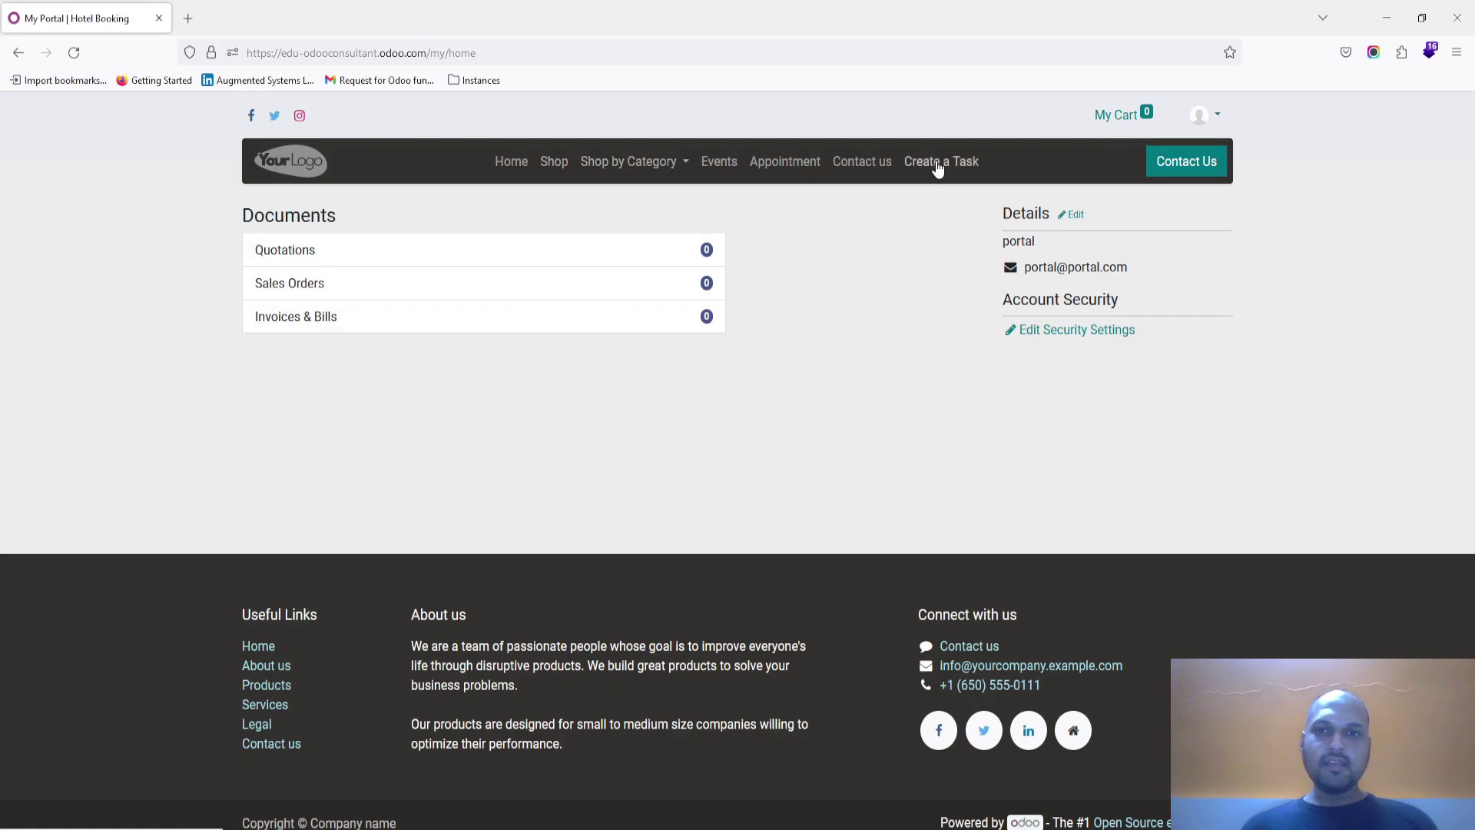
click(1203, 117)
click(1177, 194)
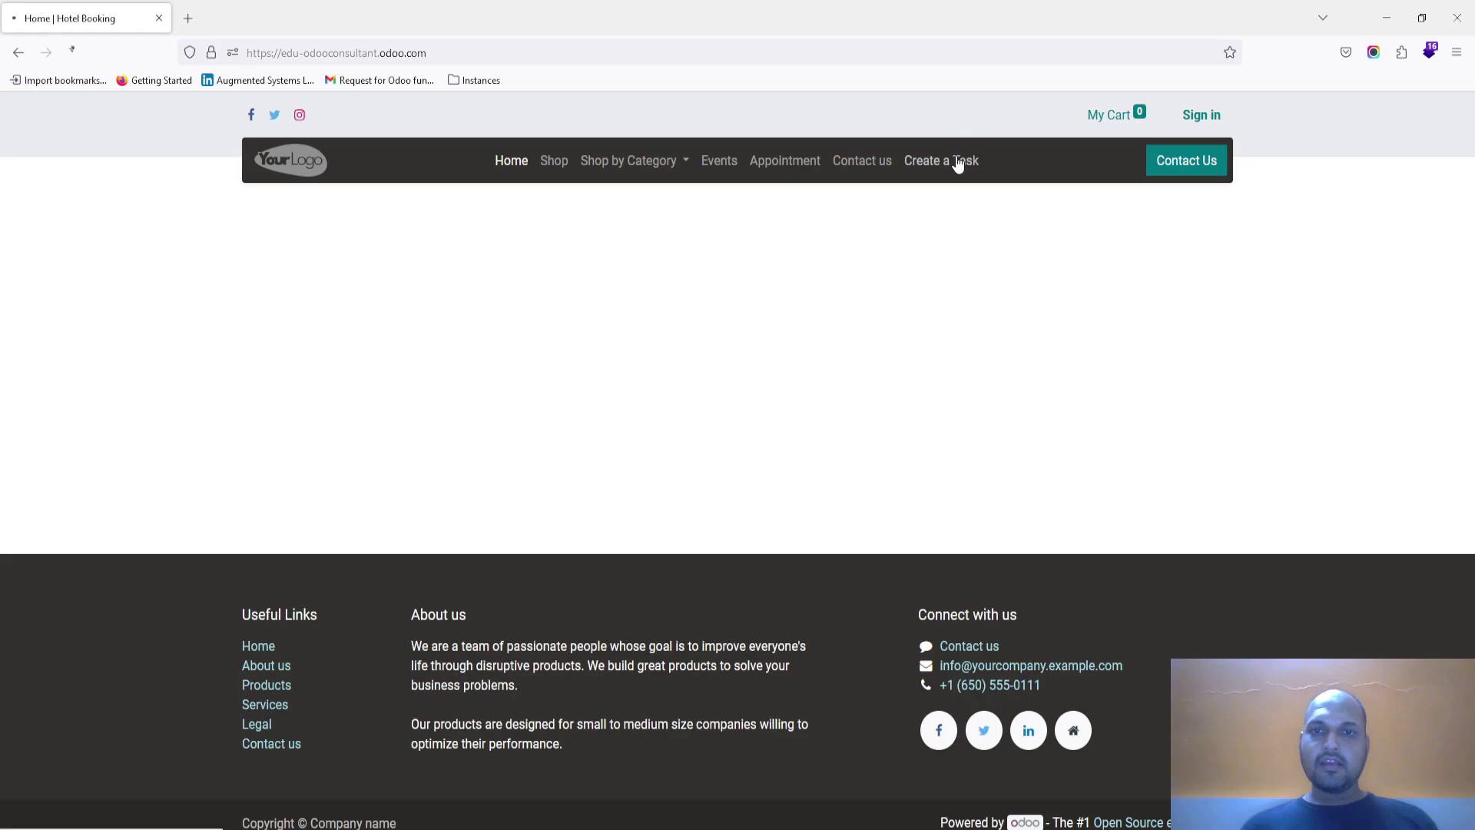
Step: Sign in as the portal test user with its email and password
click(932, 162)
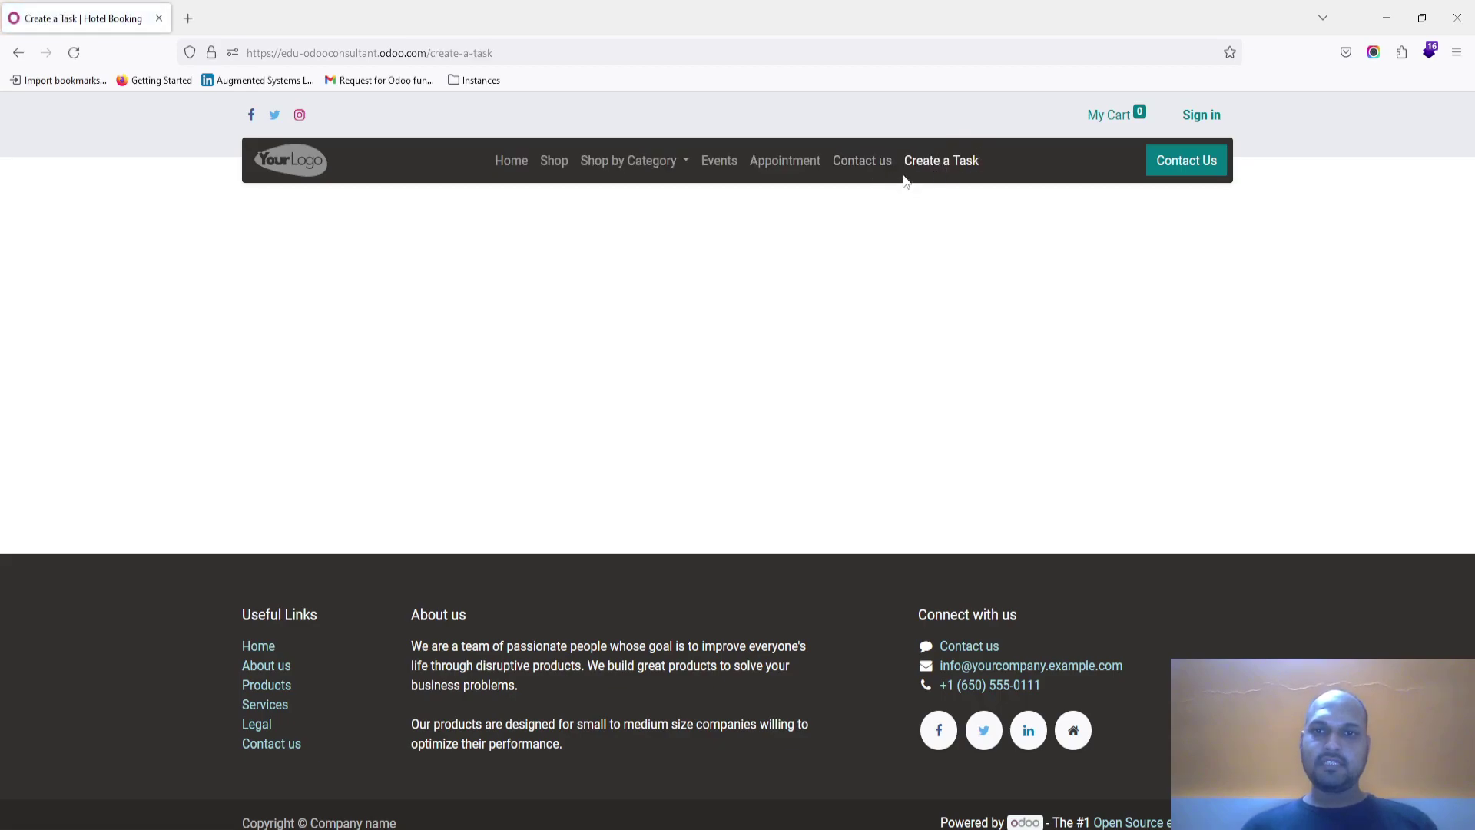
click(1201, 115)
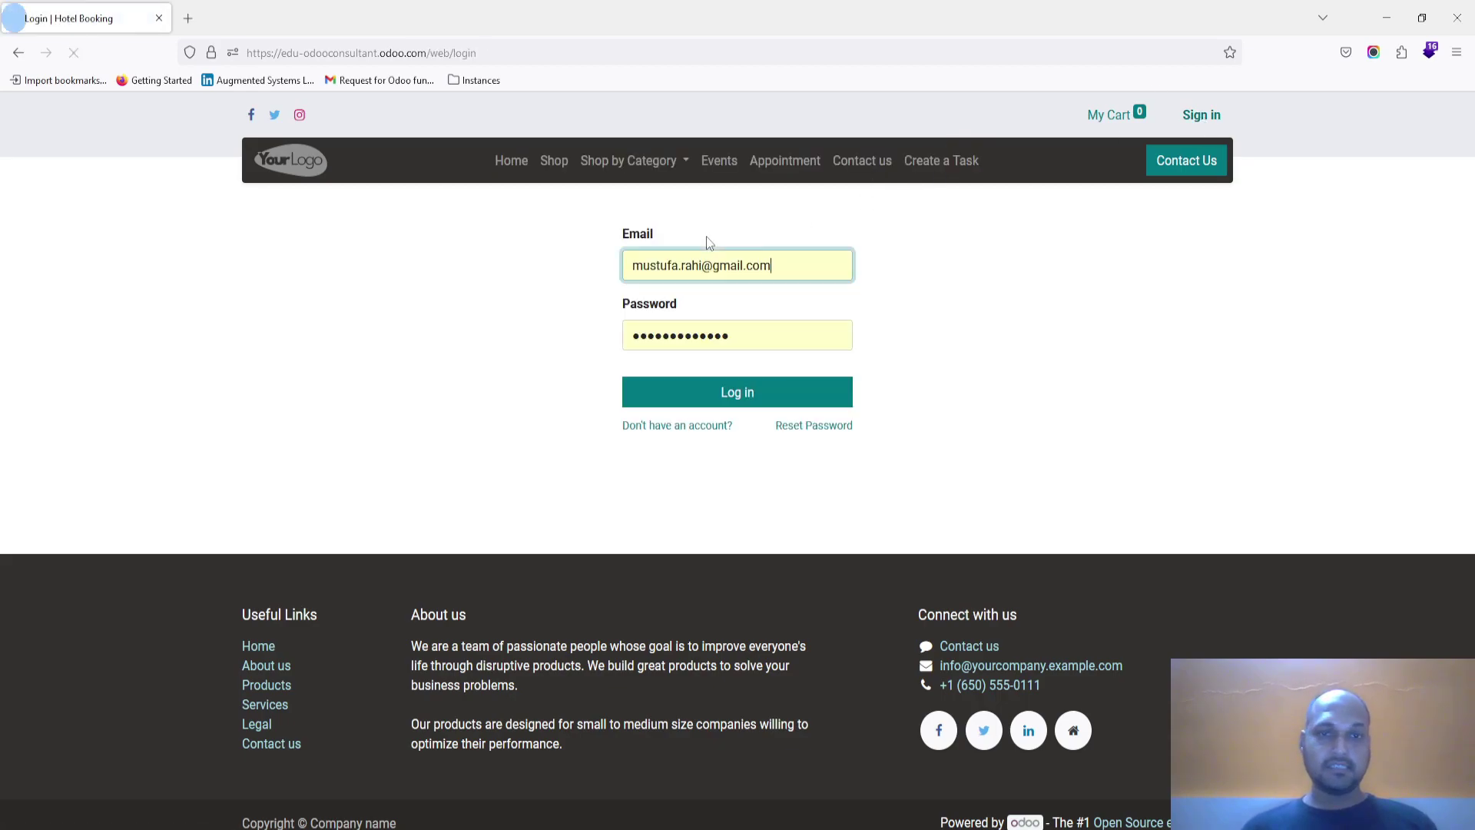
triple_click(701, 278)
text(po)
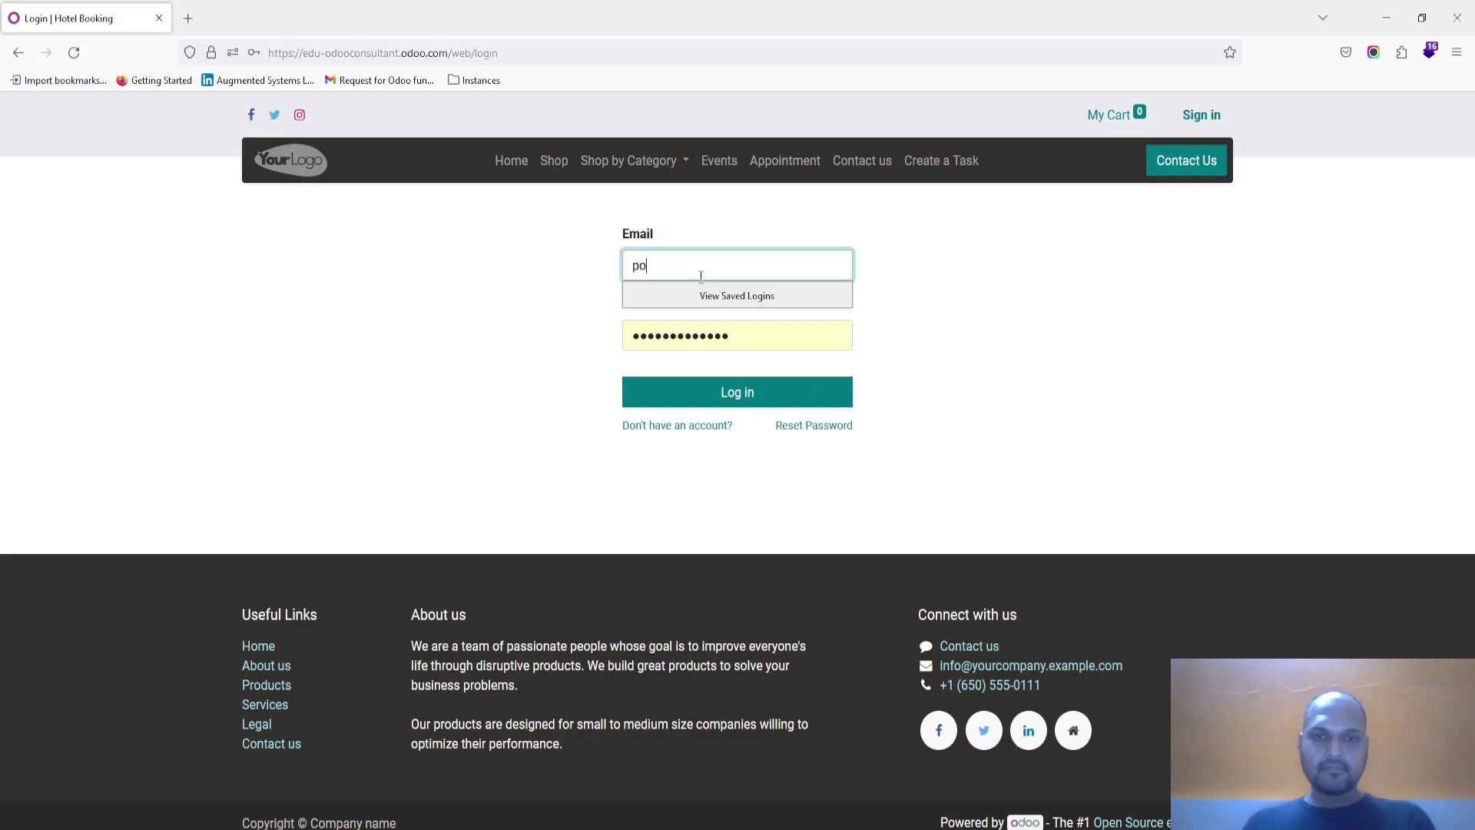
text(rtal@portal.com)
key(Tab)
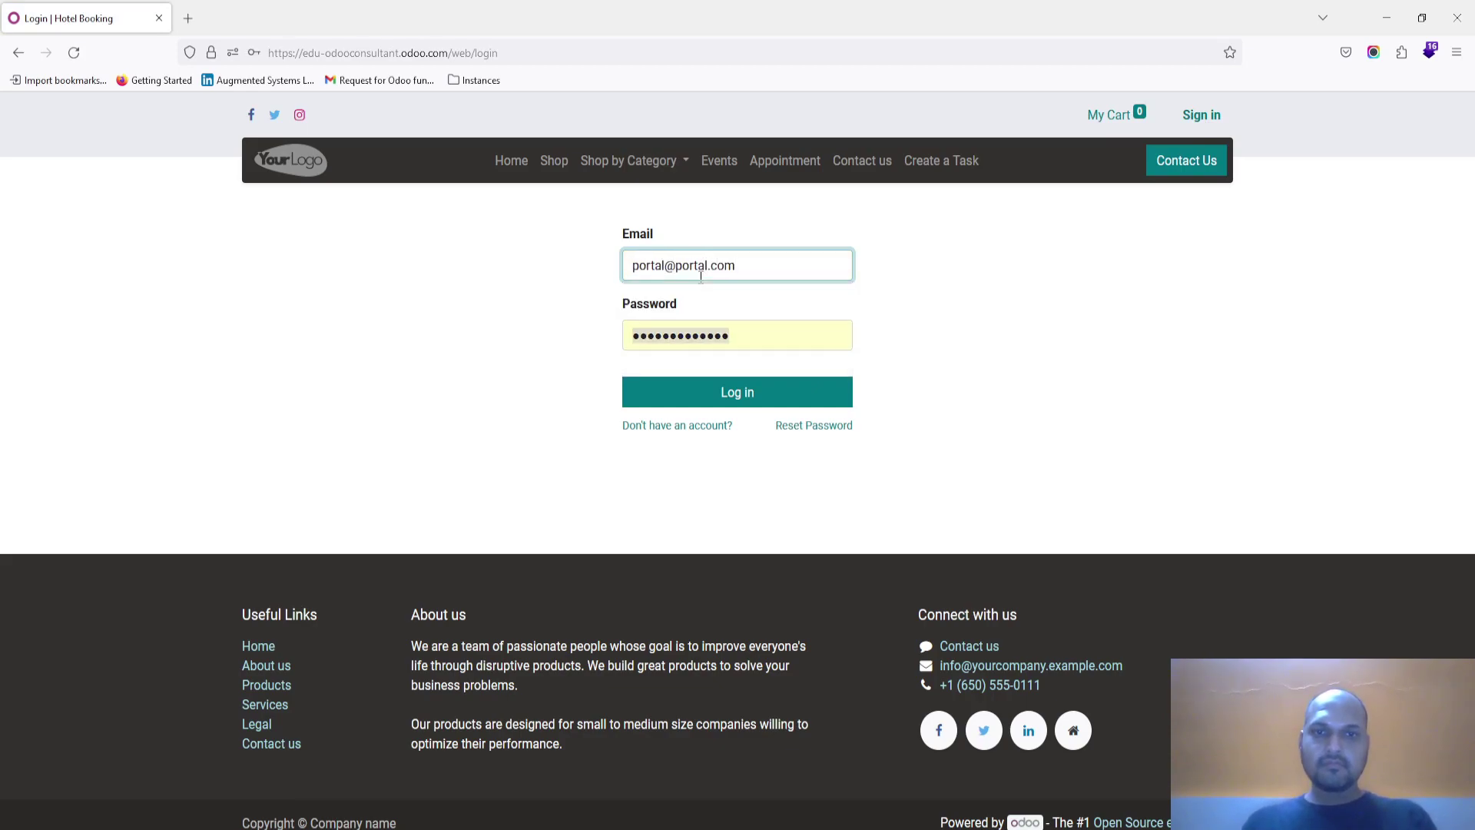
text(p)
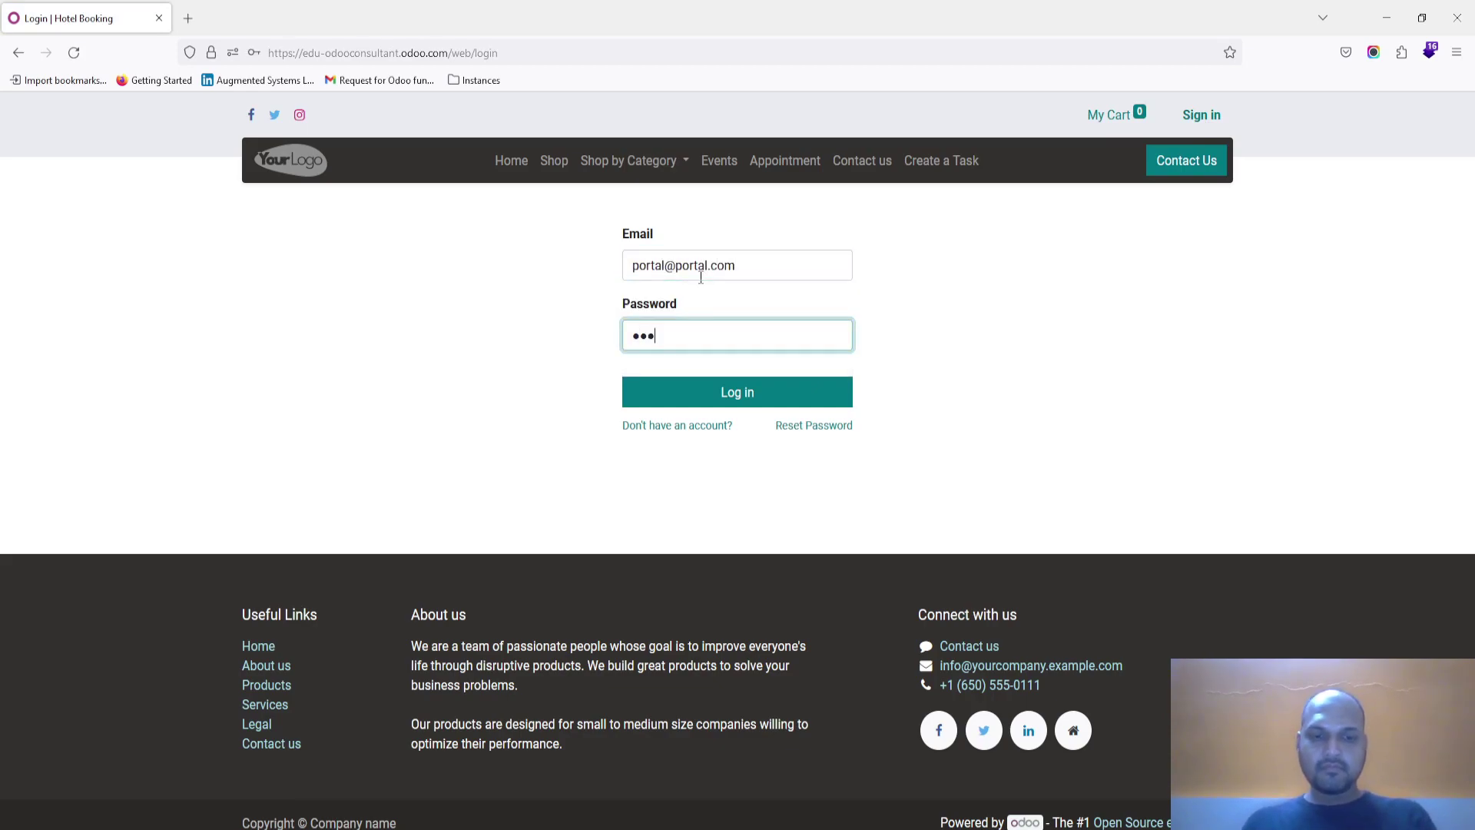
text(ortal)
key(Return)
click(453, 257)
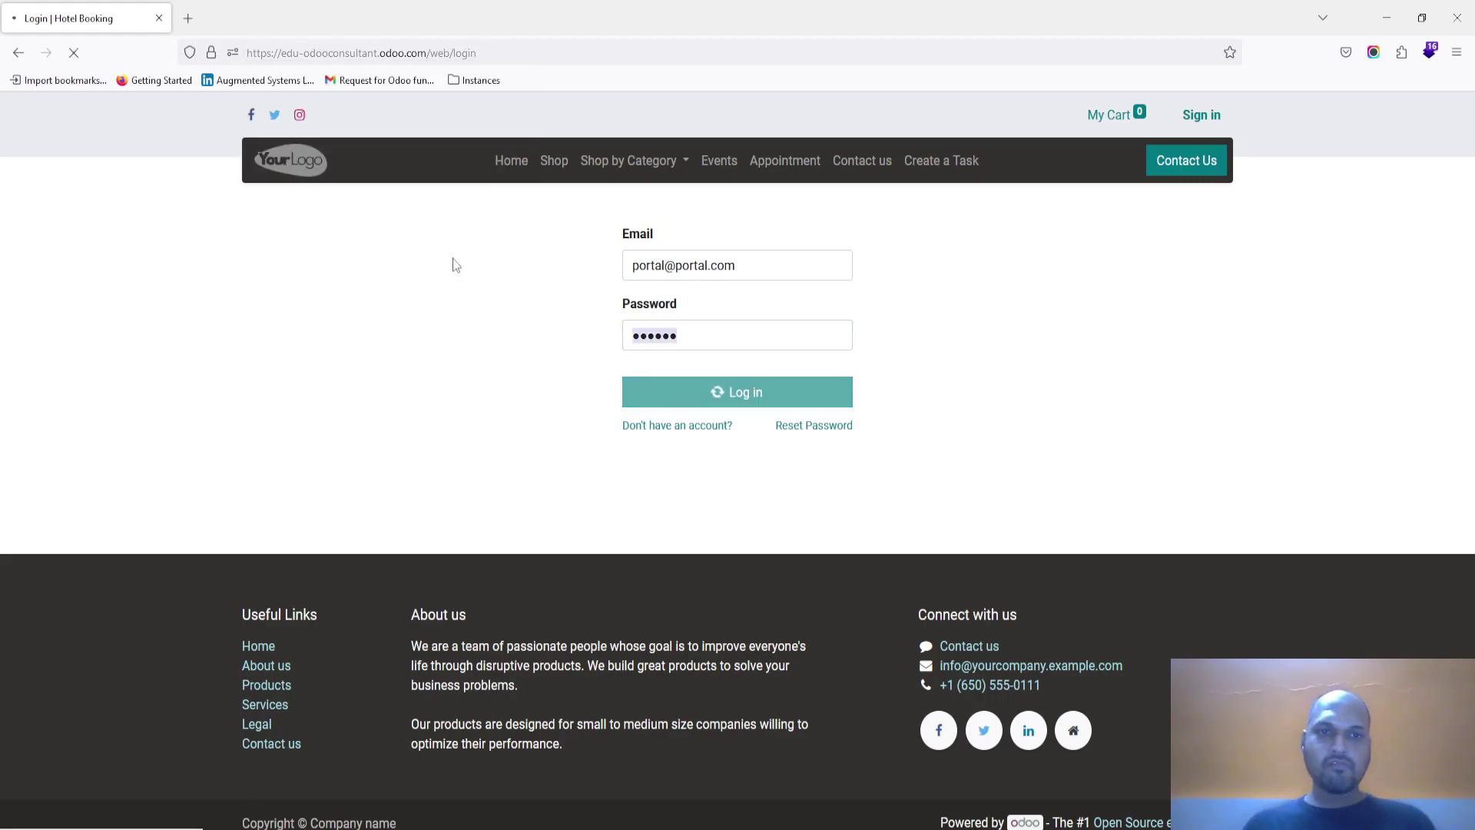
Step: Submit a Support-project task titled 'Test 4' with description 'Test 4 test' via the website form
click(931, 163)
click(466, 217)
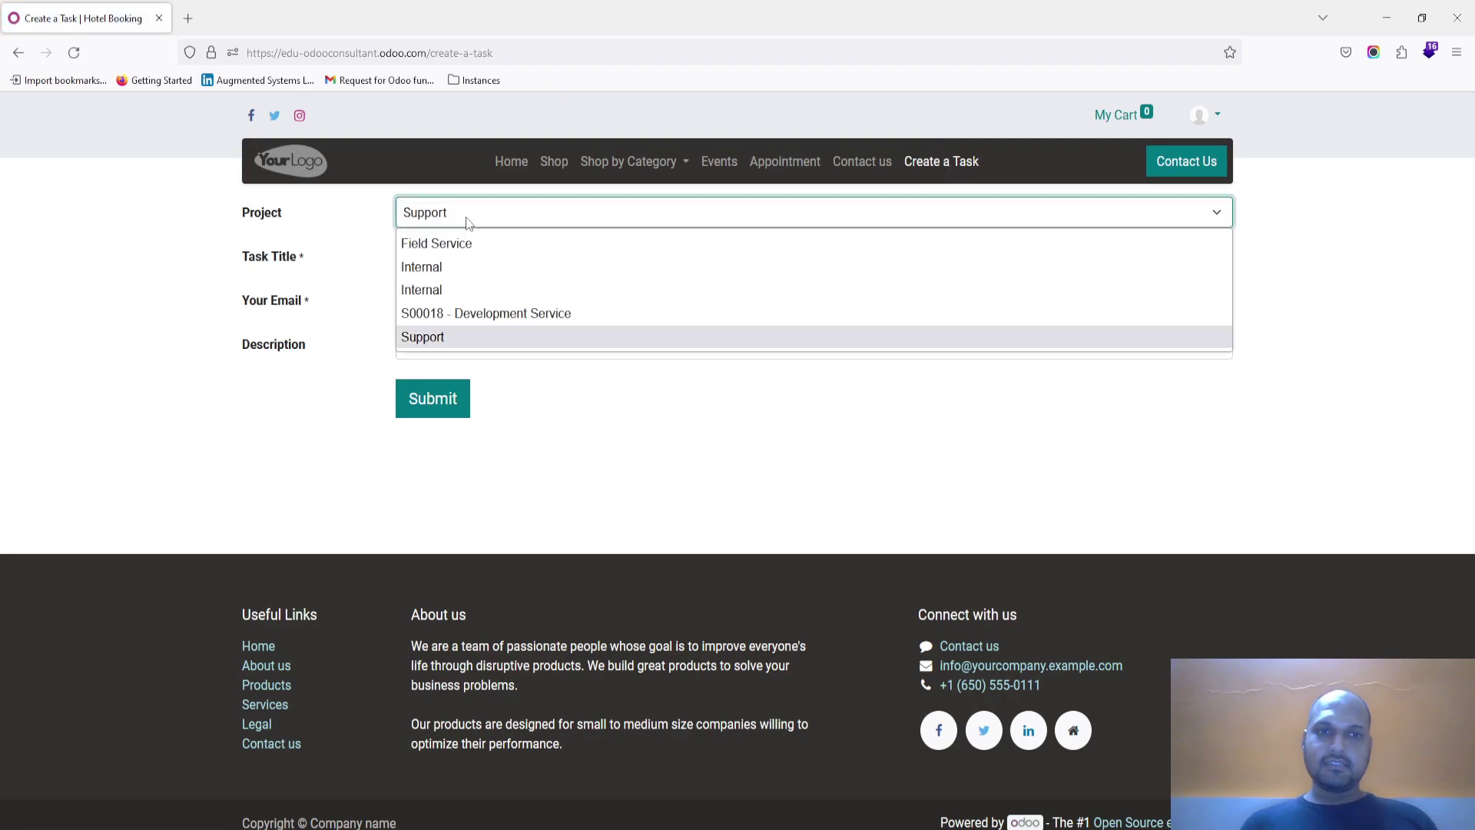
click(465, 217)
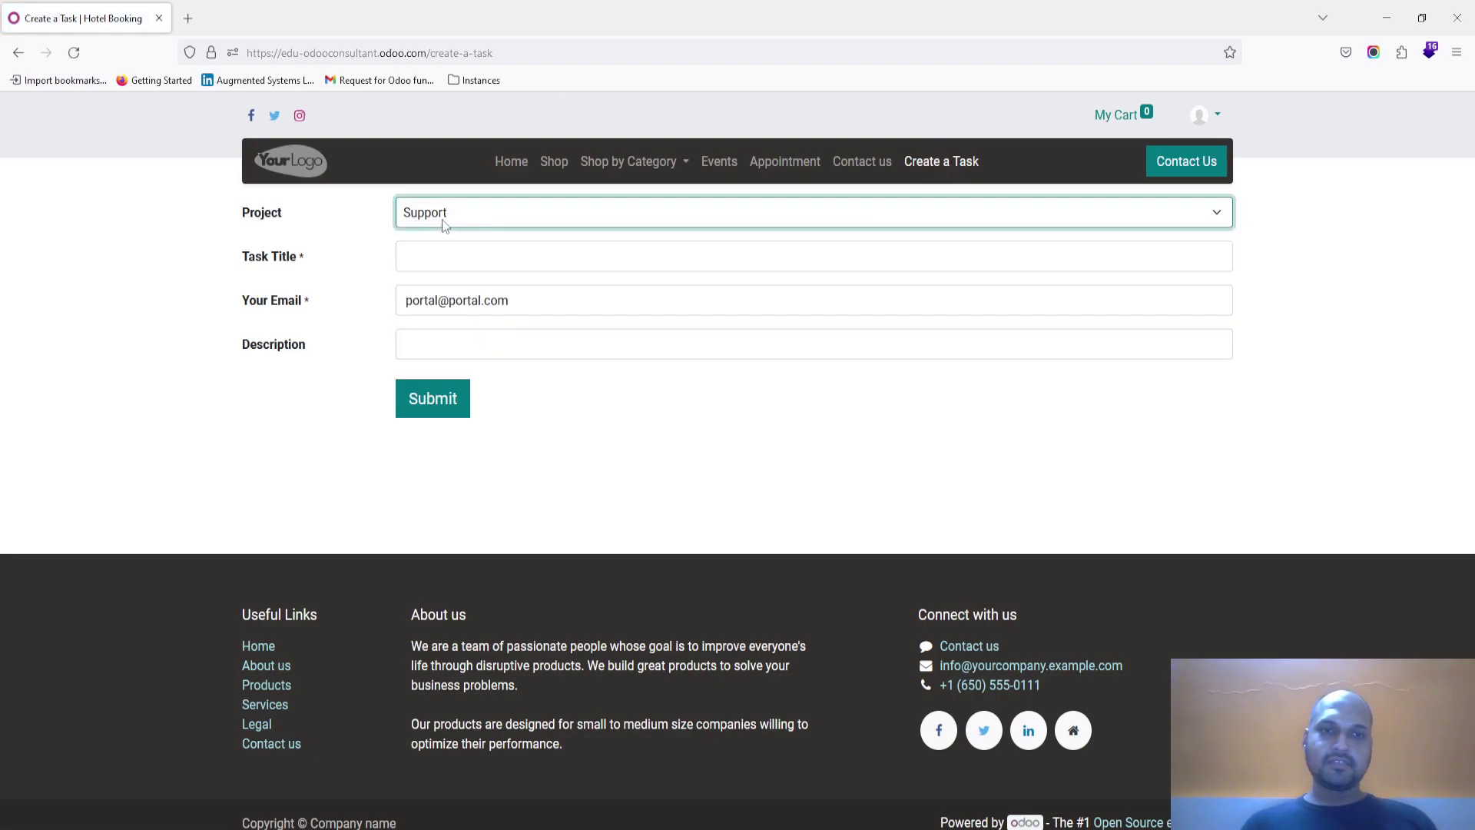
click(445, 249)
text(Te)
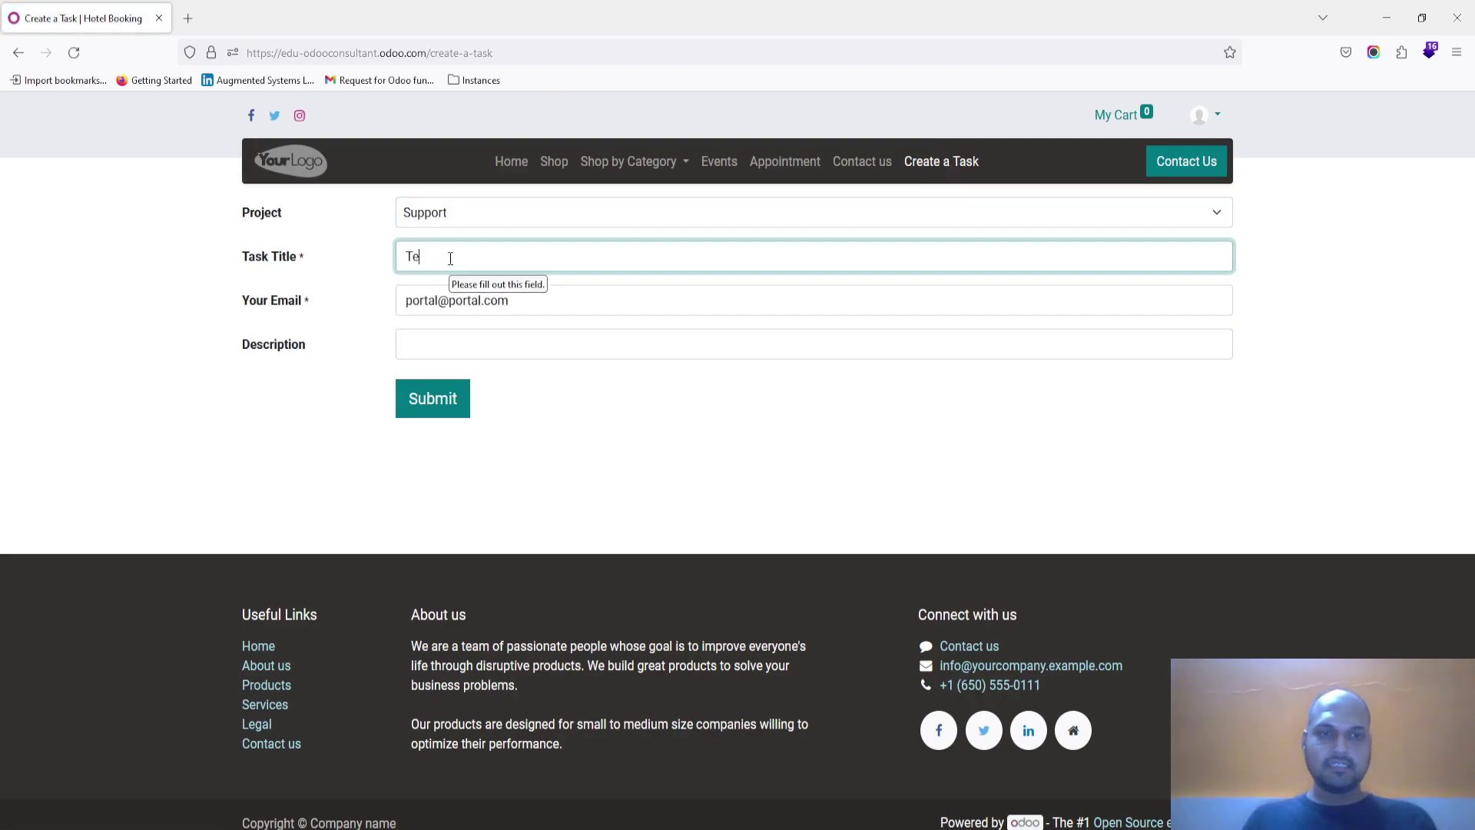
key(Tab)
key(Tab)
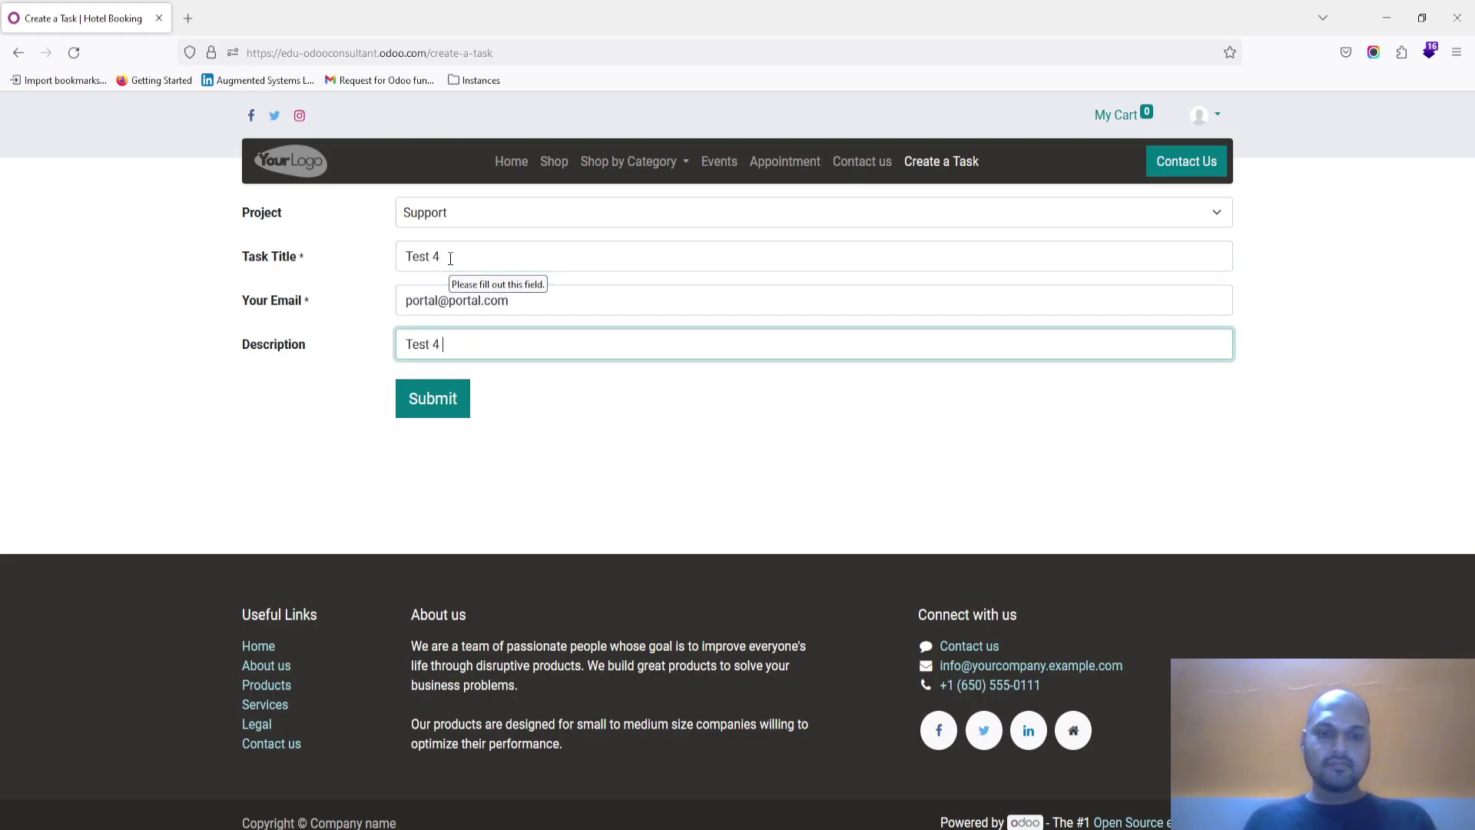
click(435, 401)
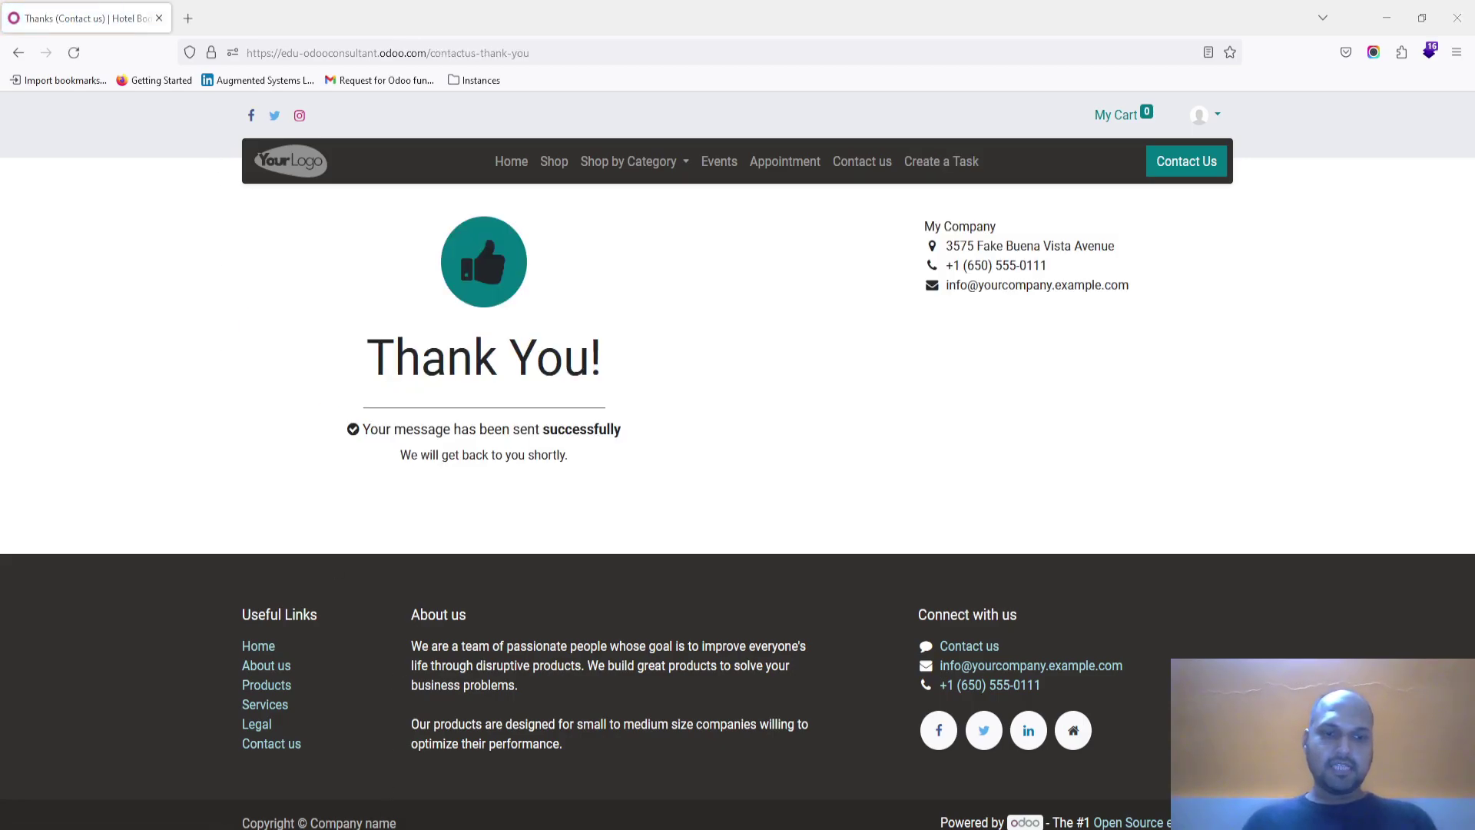
Step: In the backend Projects overview, open the Test 4 task in the Support project
key(alt+Tab)
click(88, 9)
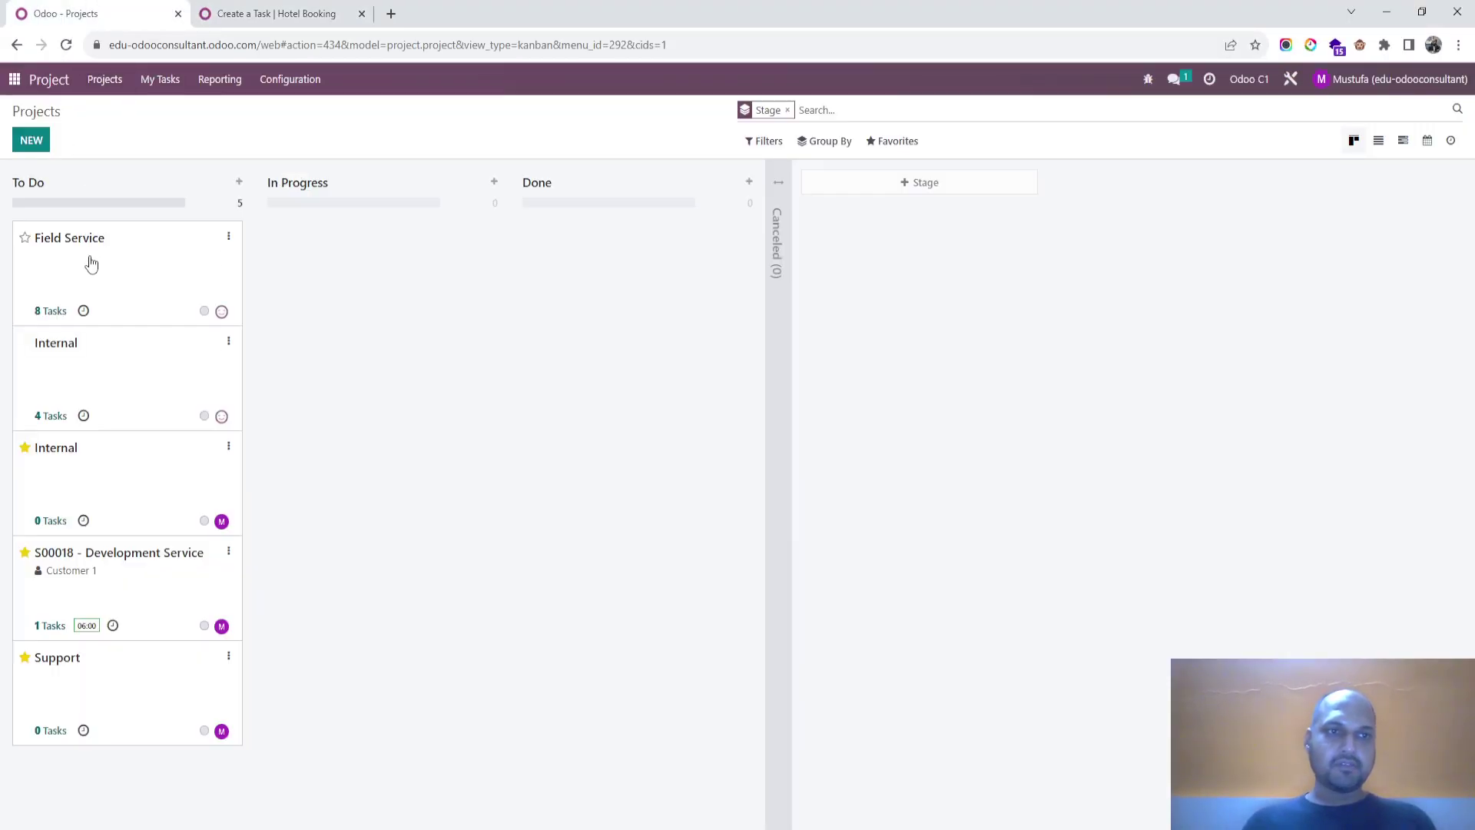
click(106, 82)
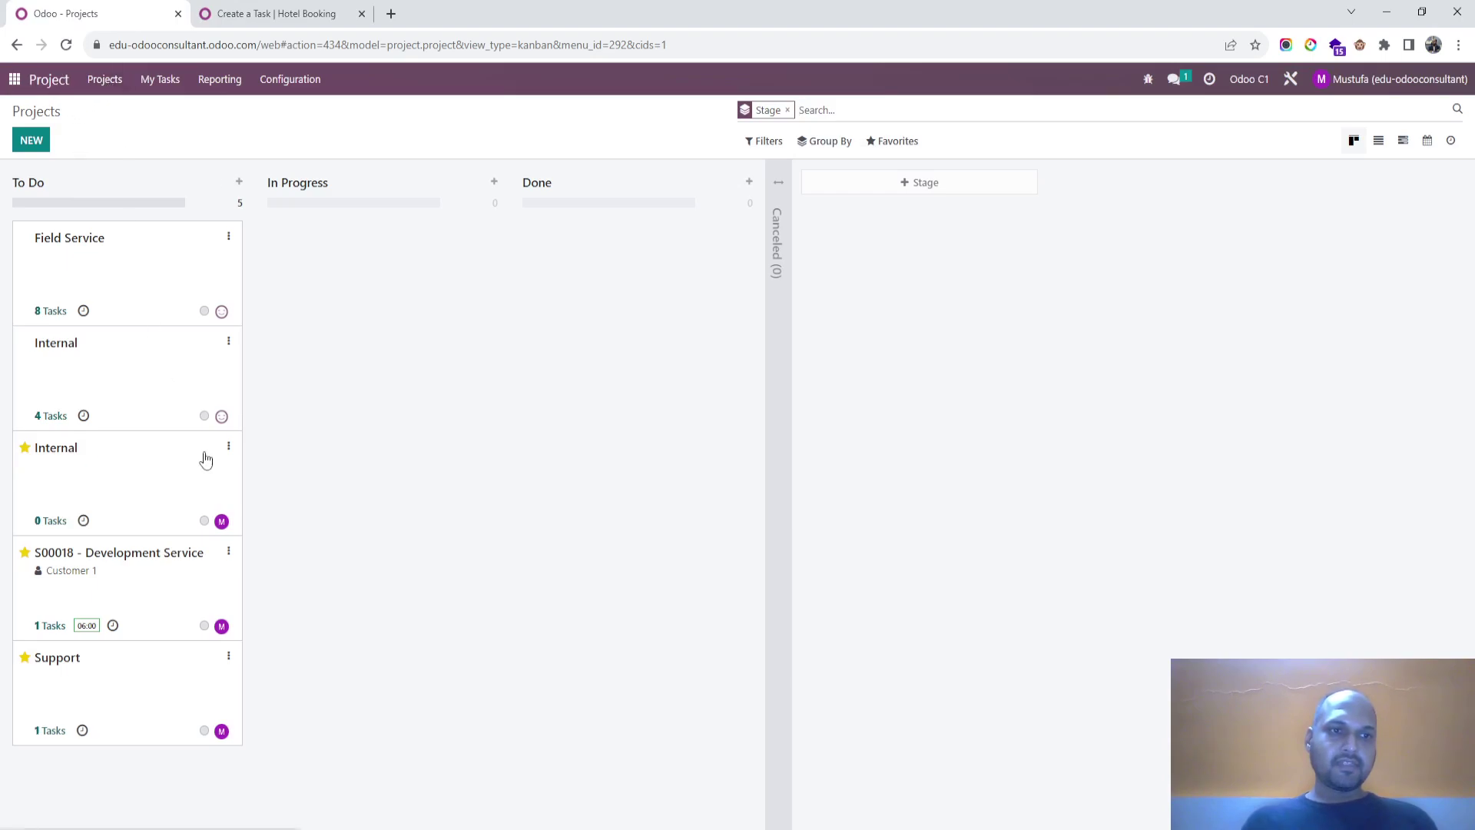
click(49, 730)
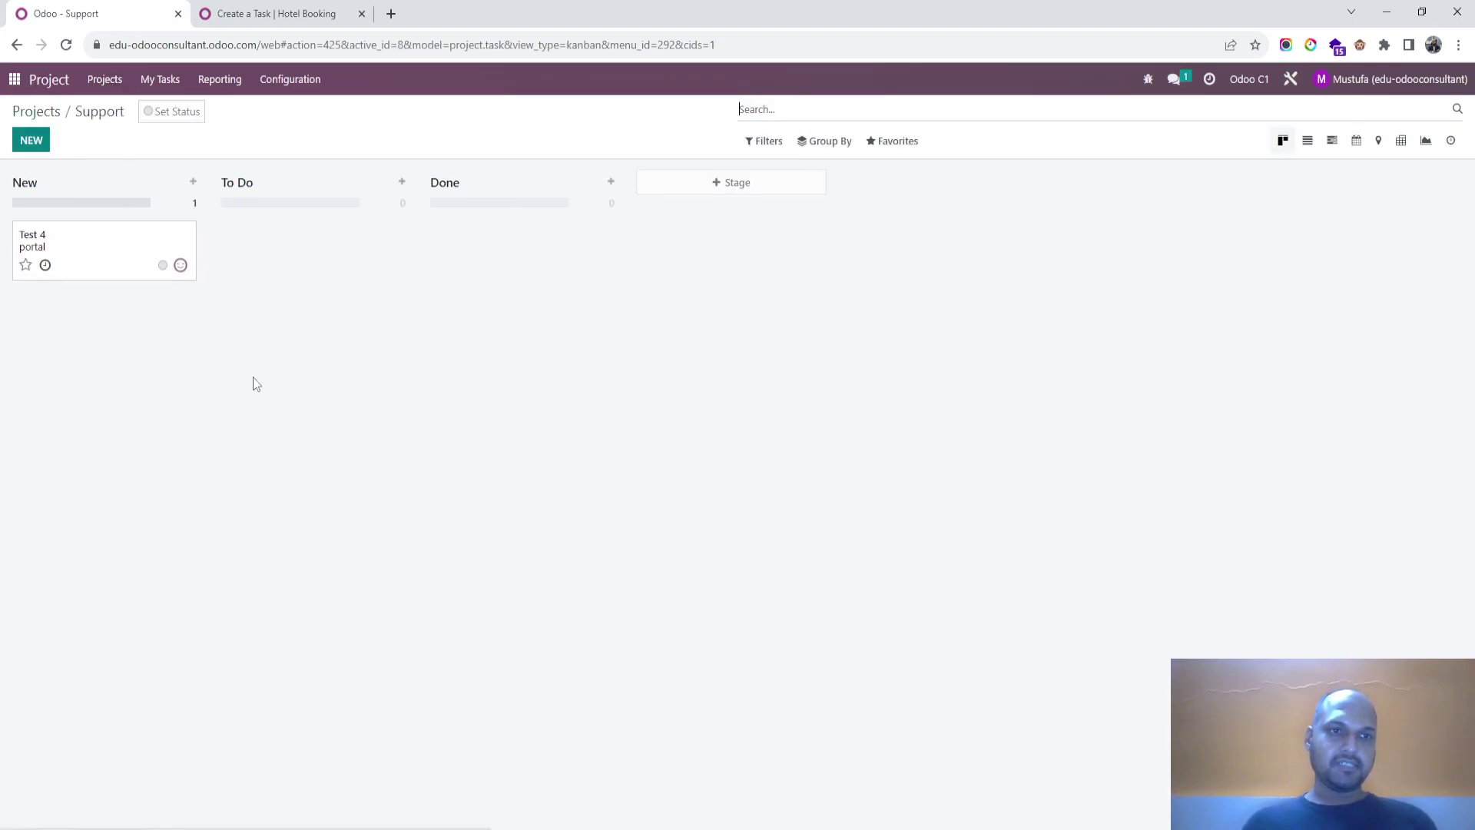
click(46, 245)
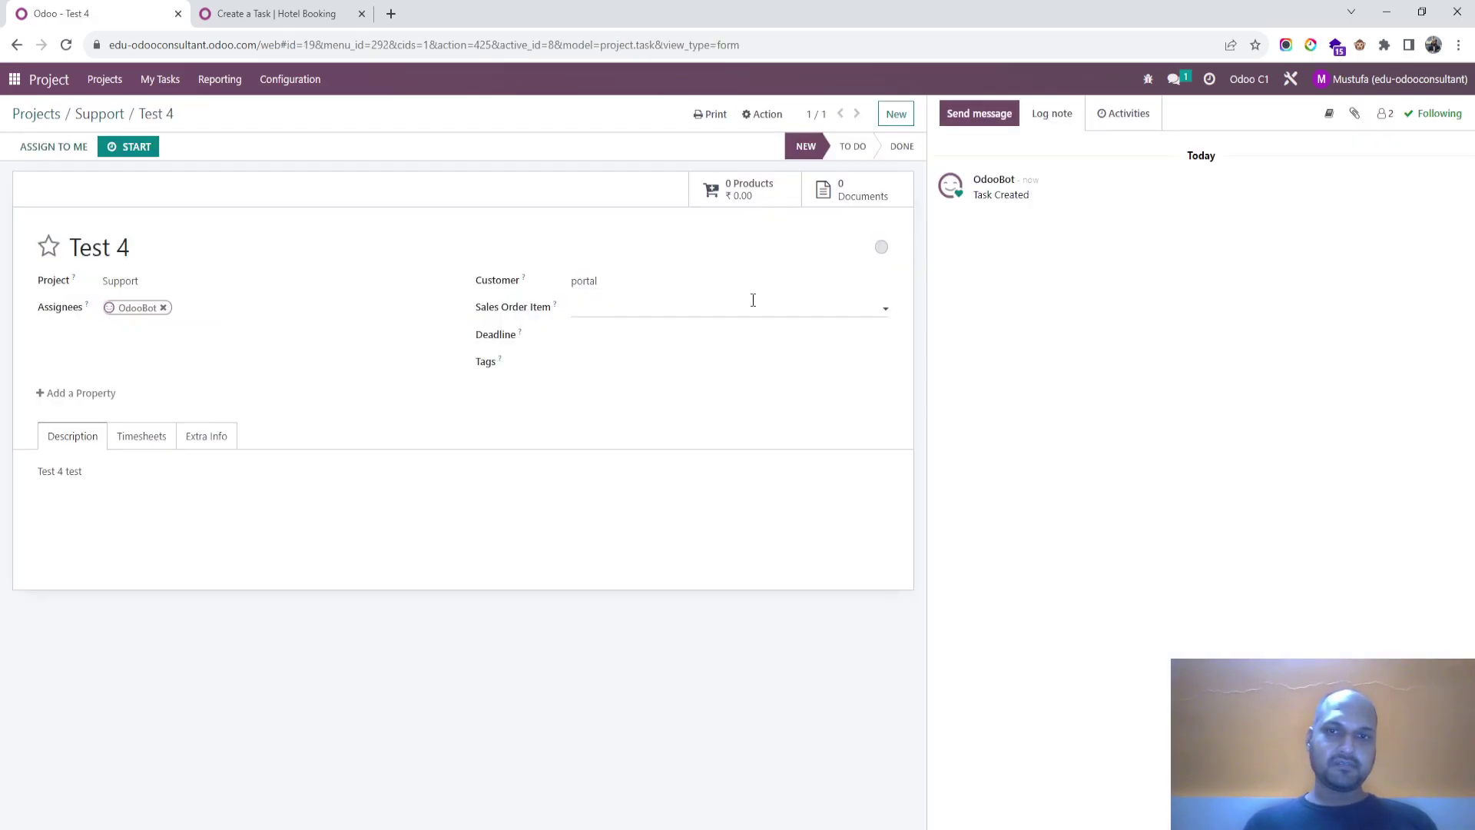
Step: Enable the optional Sales Order Item column in the task's Timesheets list
click(130, 440)
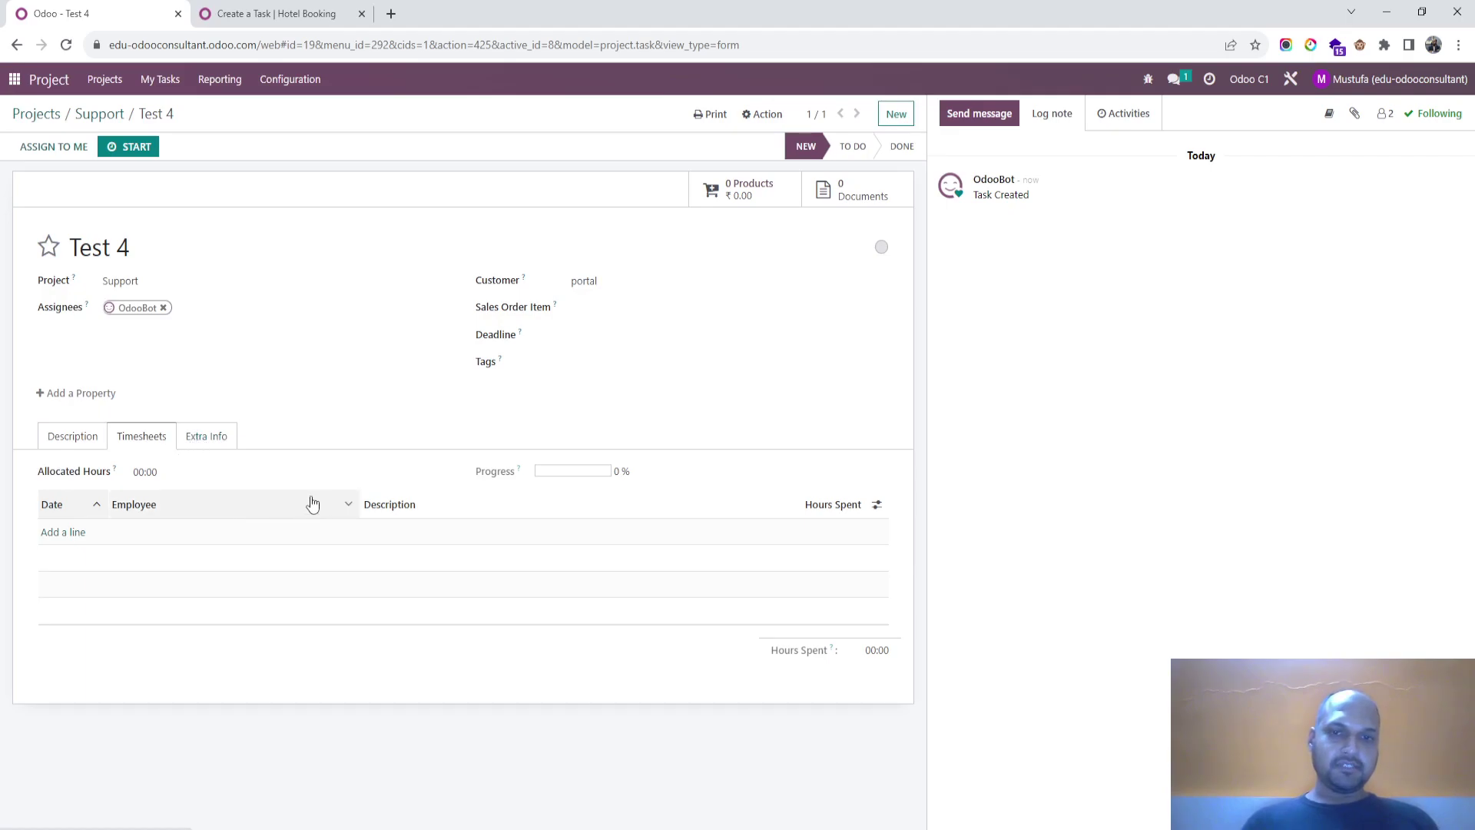
click(877, 507)
click(878, 507)
click(877, 507)
click(860, 530)
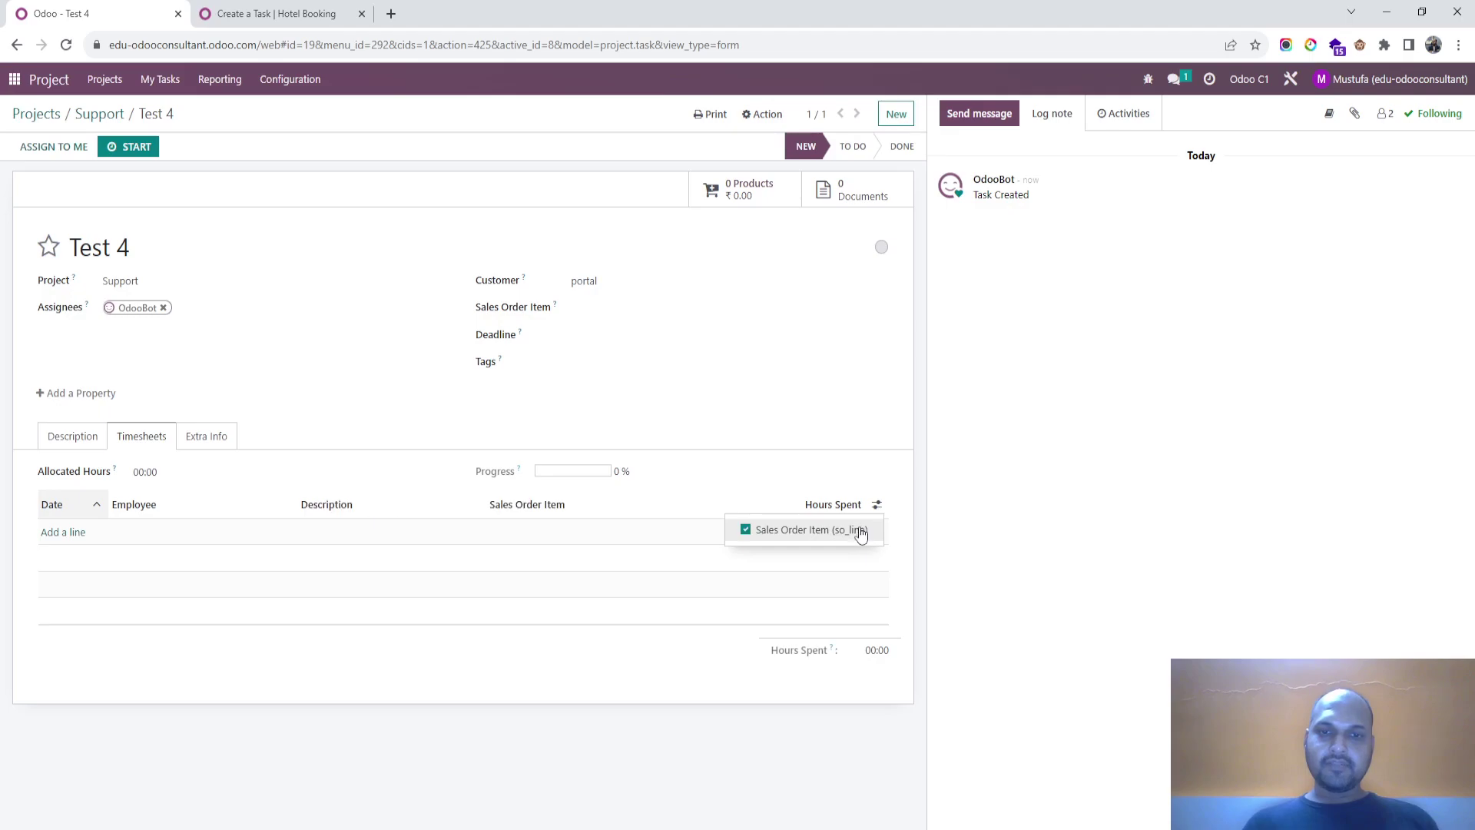
click(73, 440)
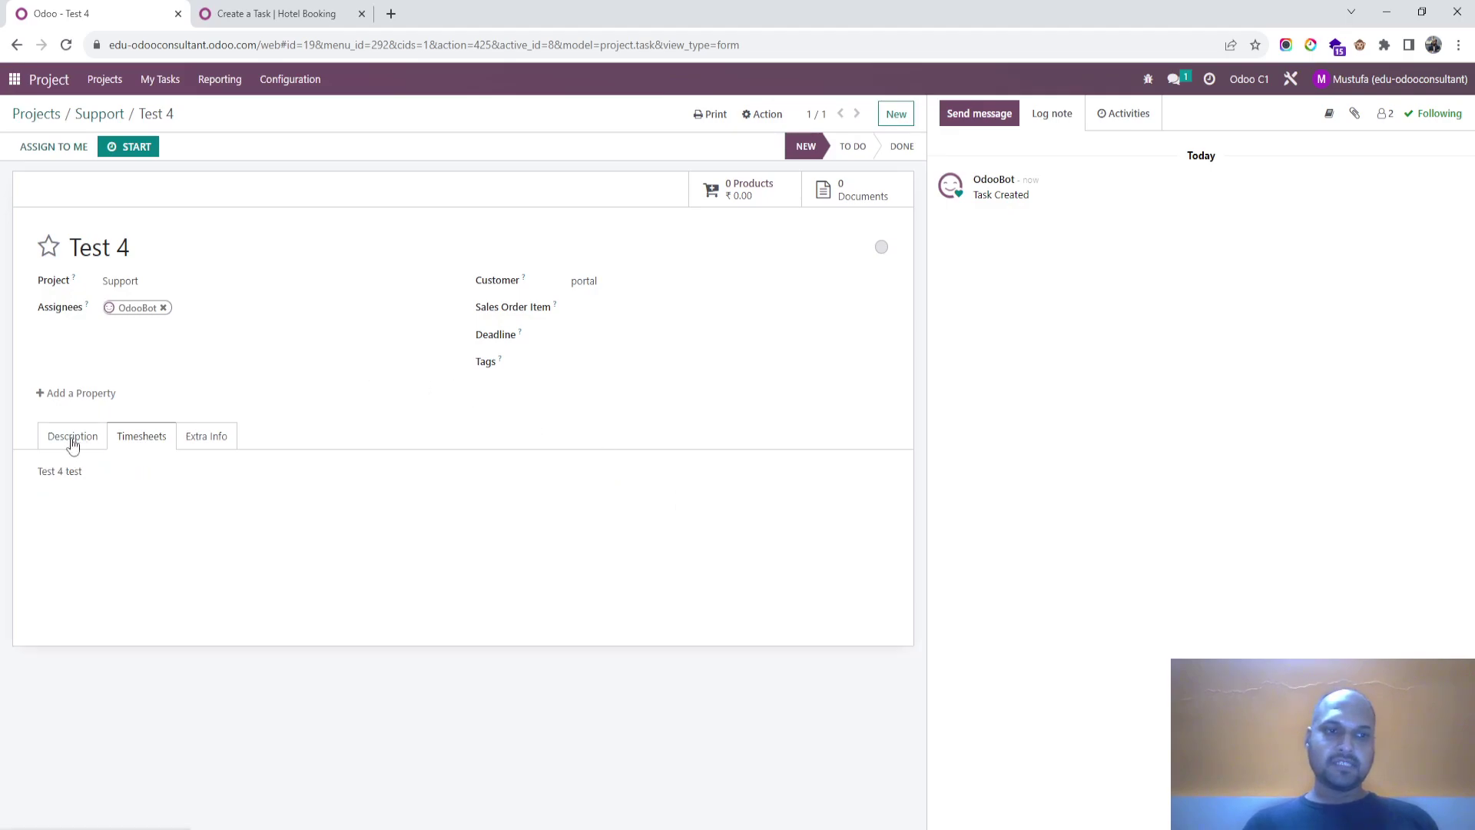
click(123, 442)
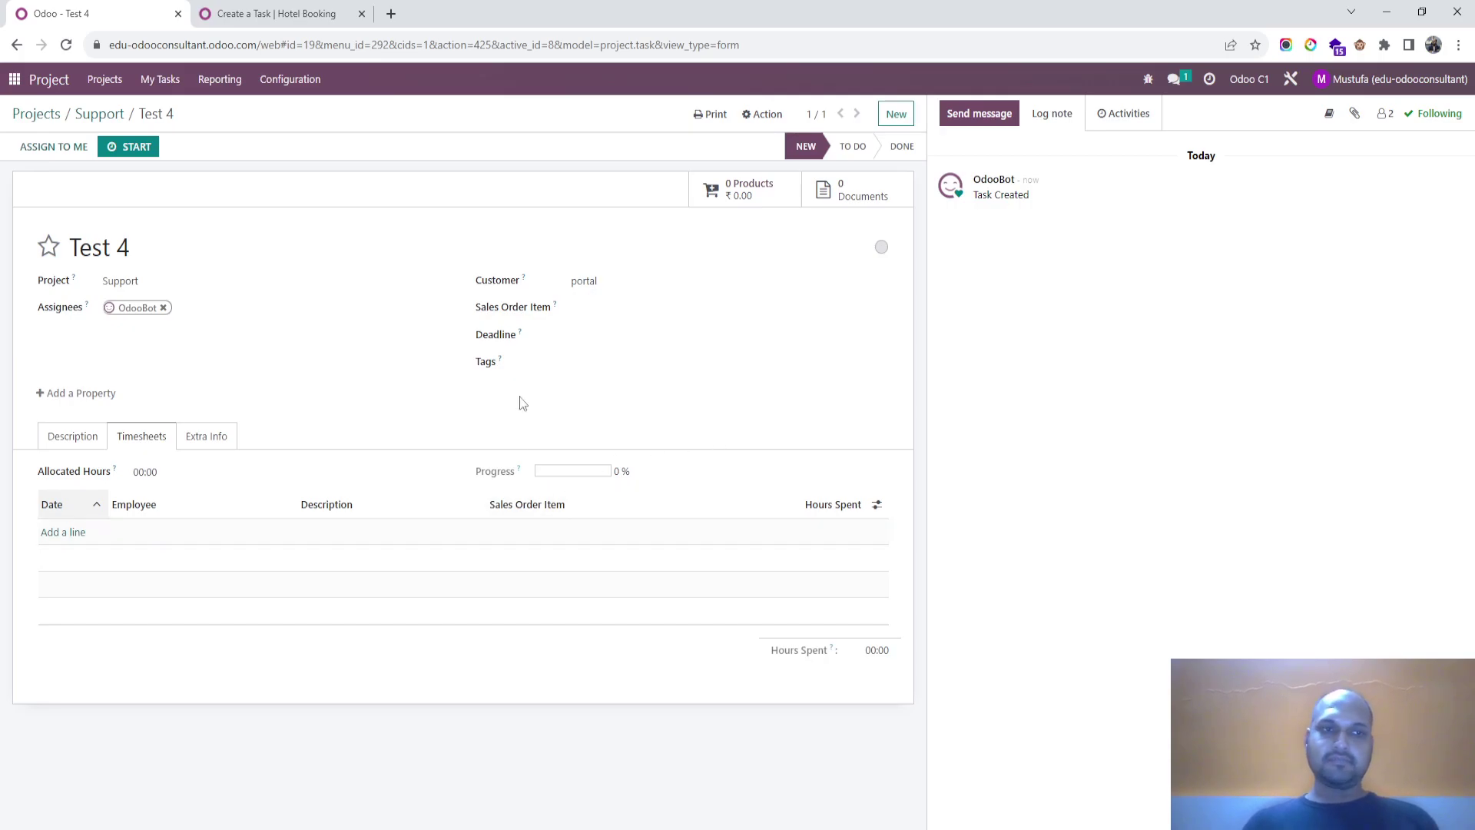
Step: Open the Sales app and start a new quotation for the portal customer
click(14, 79)
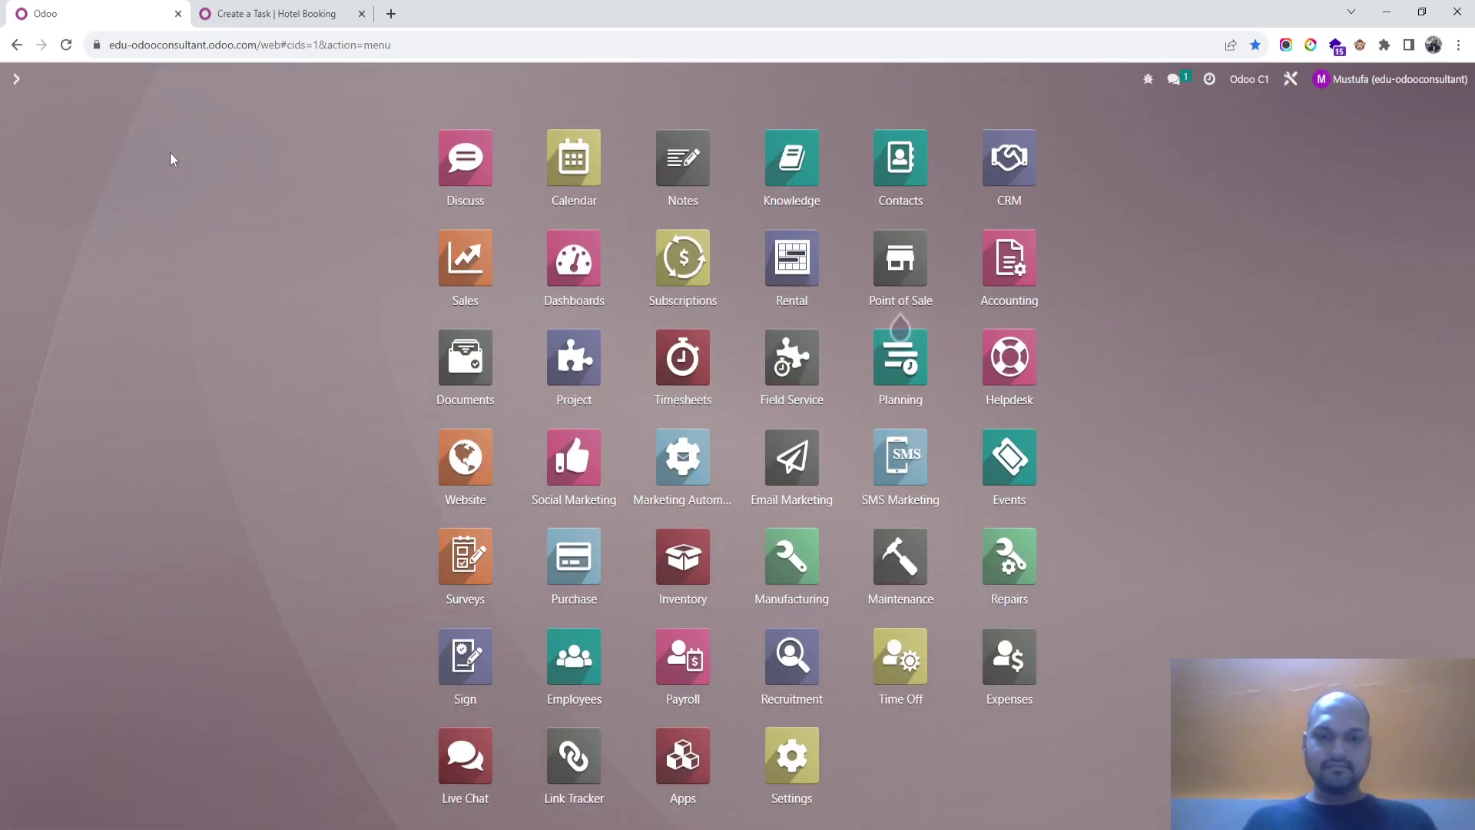
text(cust)
key(Escape)
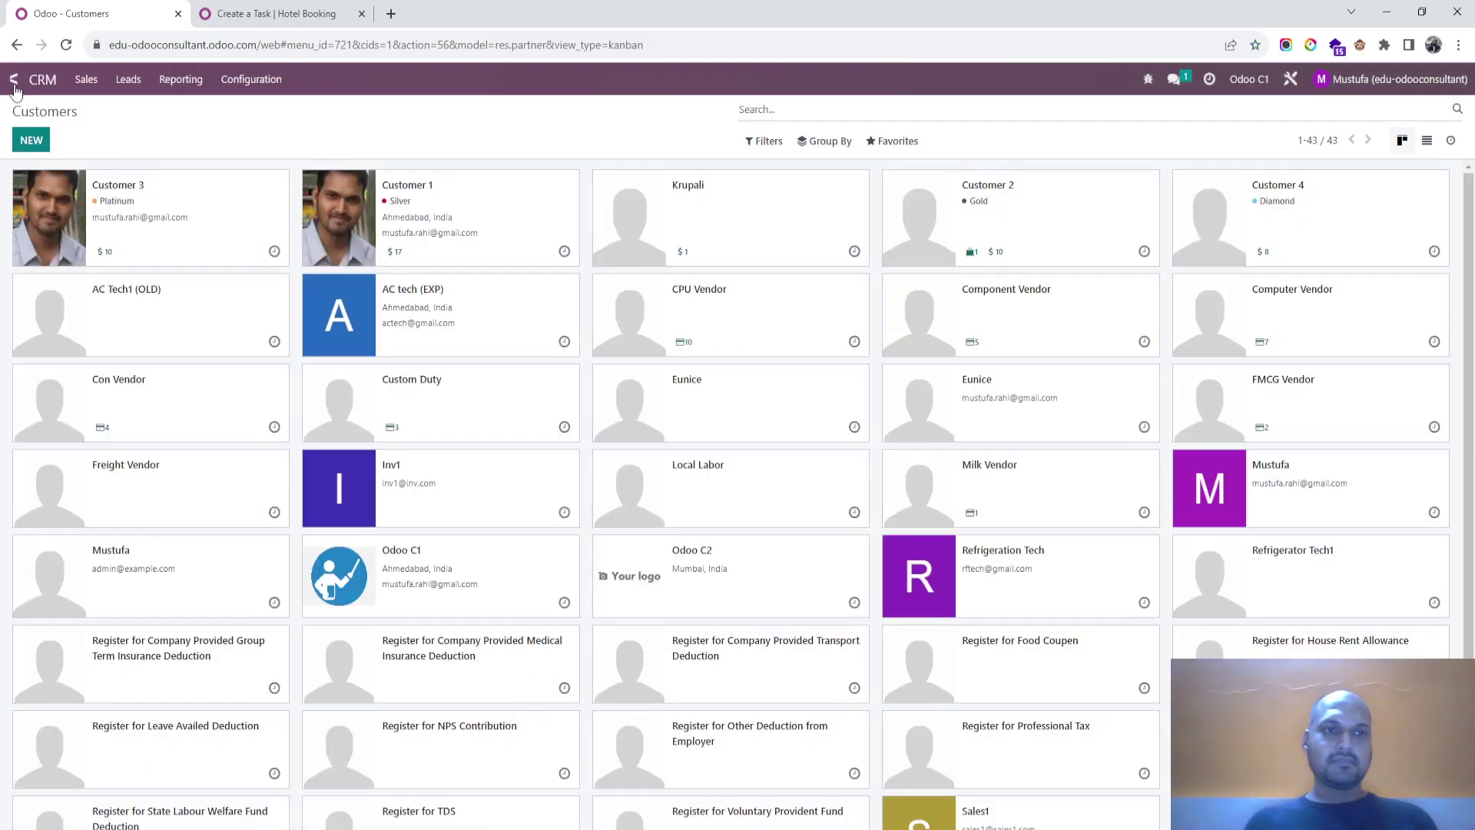
click(14, 79)
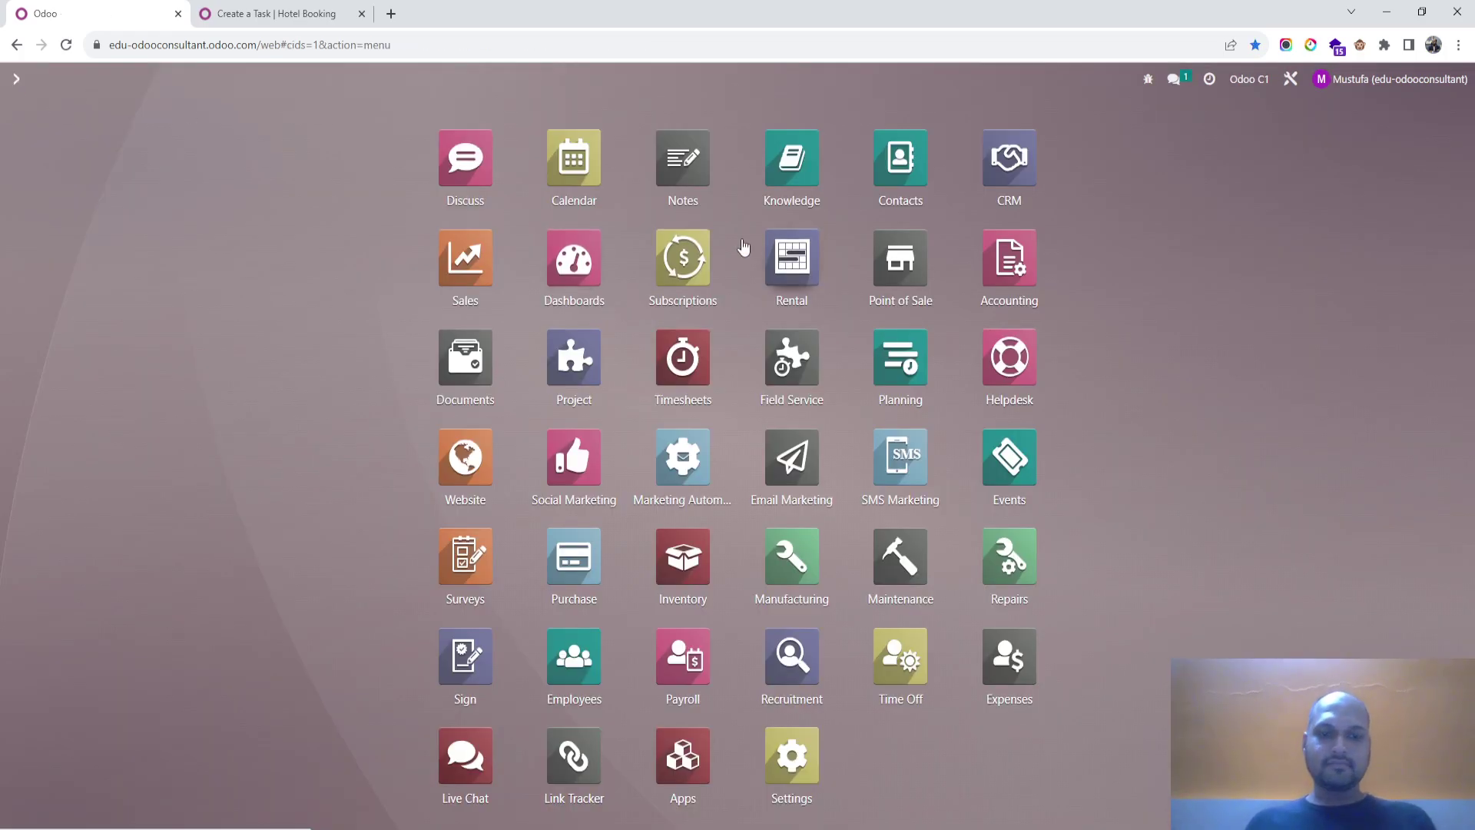
text(sale)
key(Return)
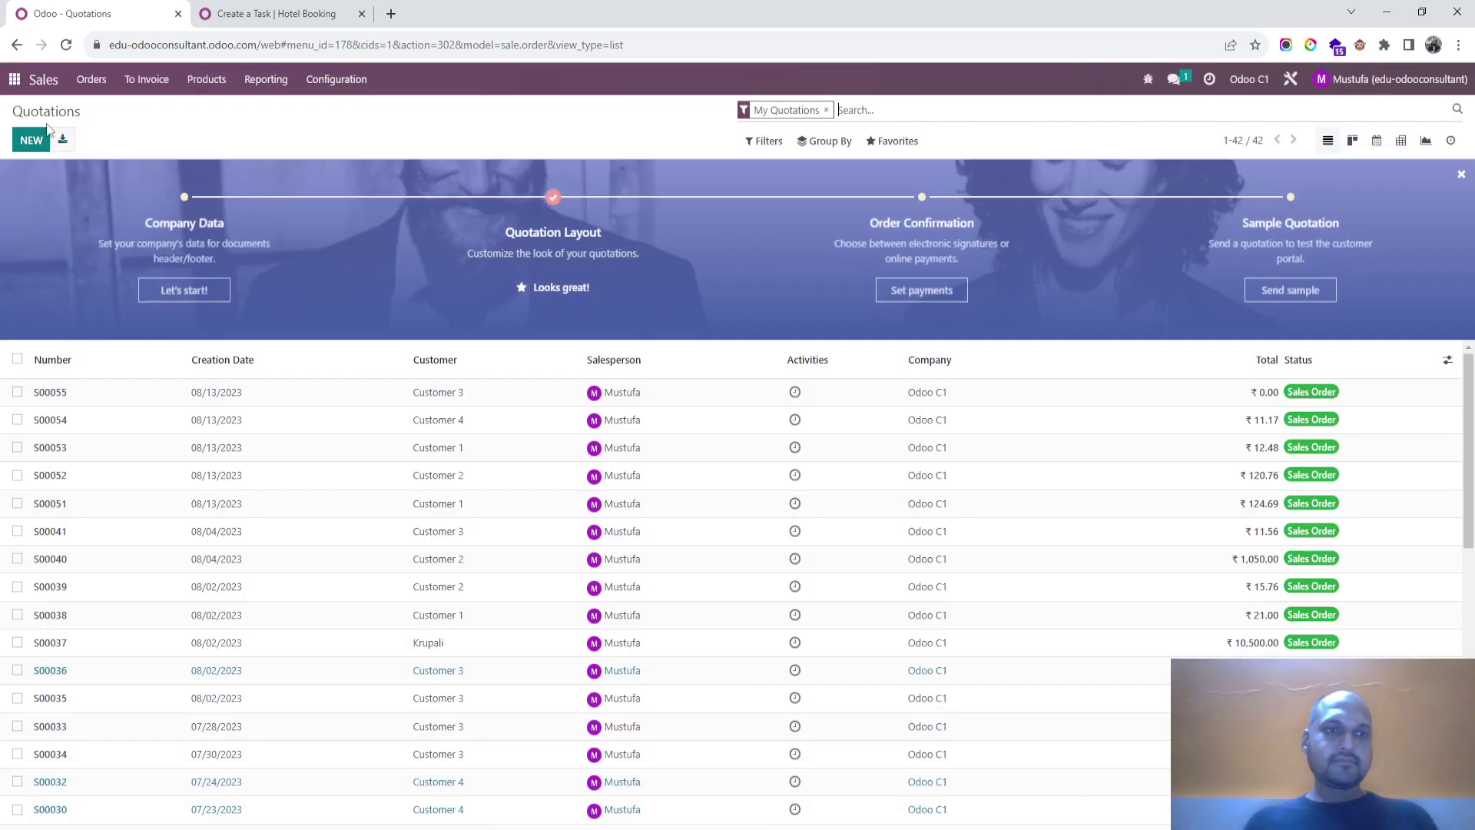
click(44, 132)
text(porta)
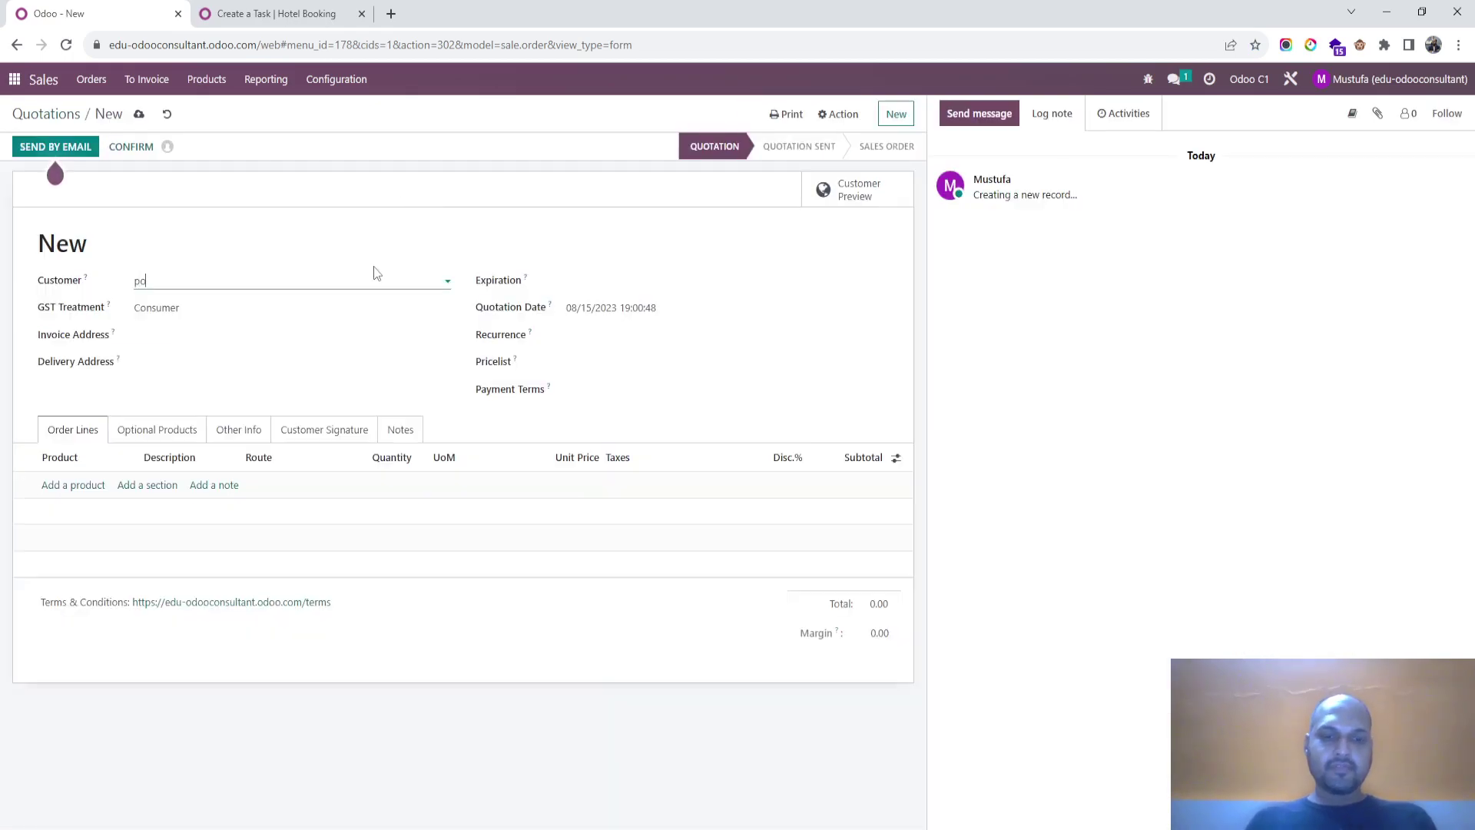
click(284, 301)
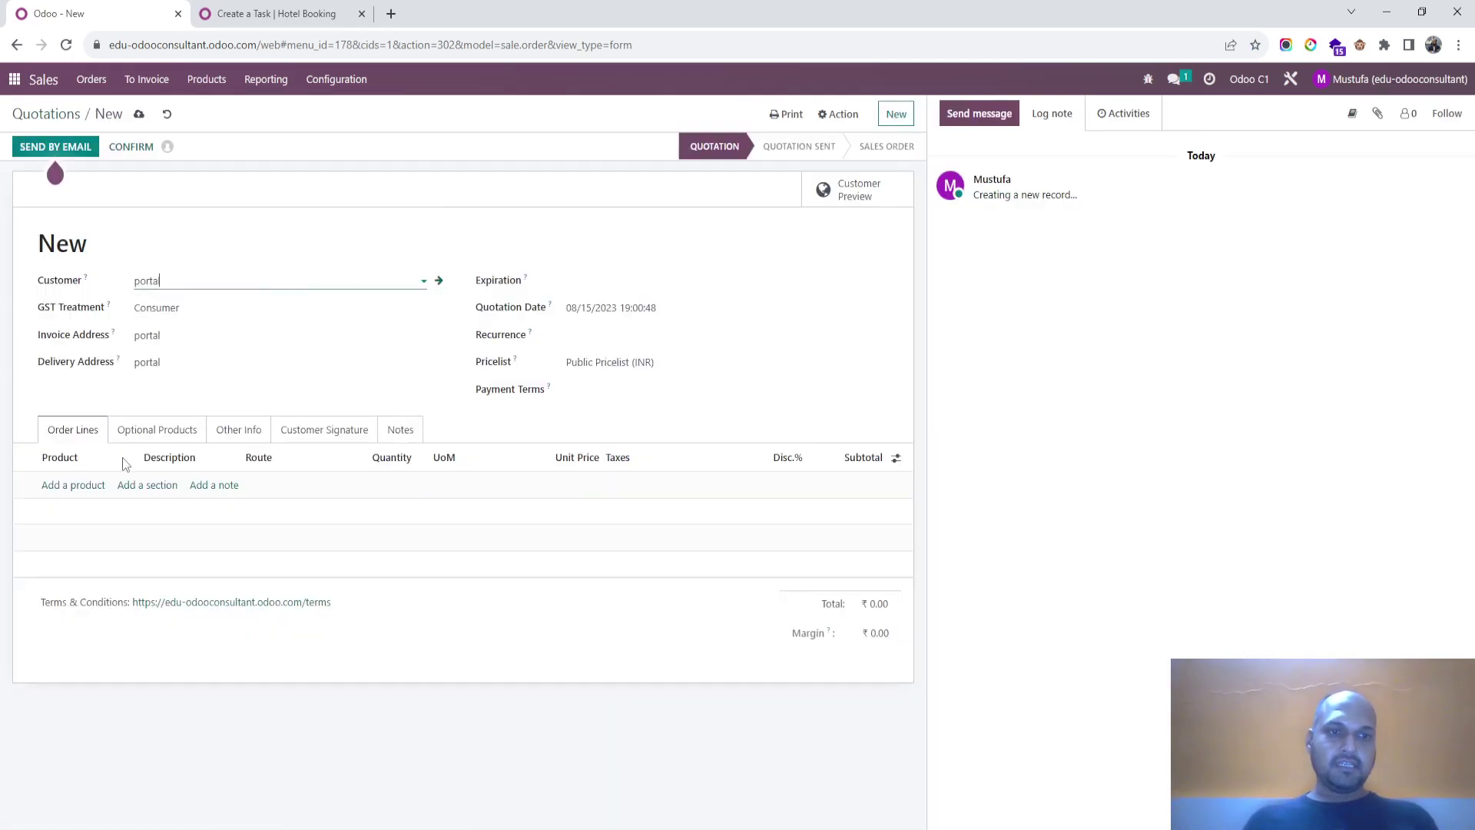
Step: Add 10 Hours of Development Service, save the quotation, and try confirming it, dismissing the error
click(82, 486)
text(deve)
click(101, 508)
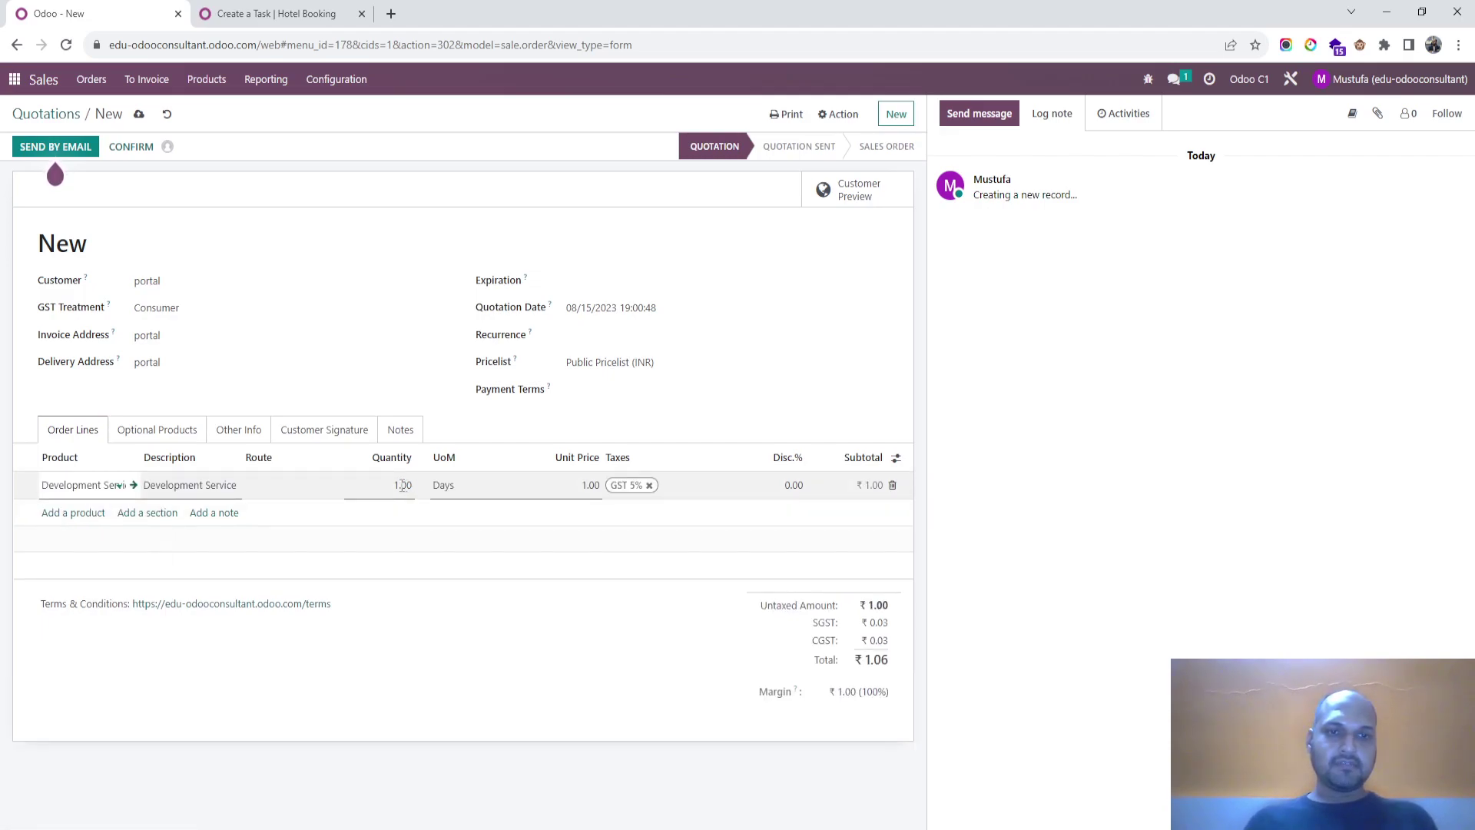
click(402, 485)
text(10)
key(Tab)
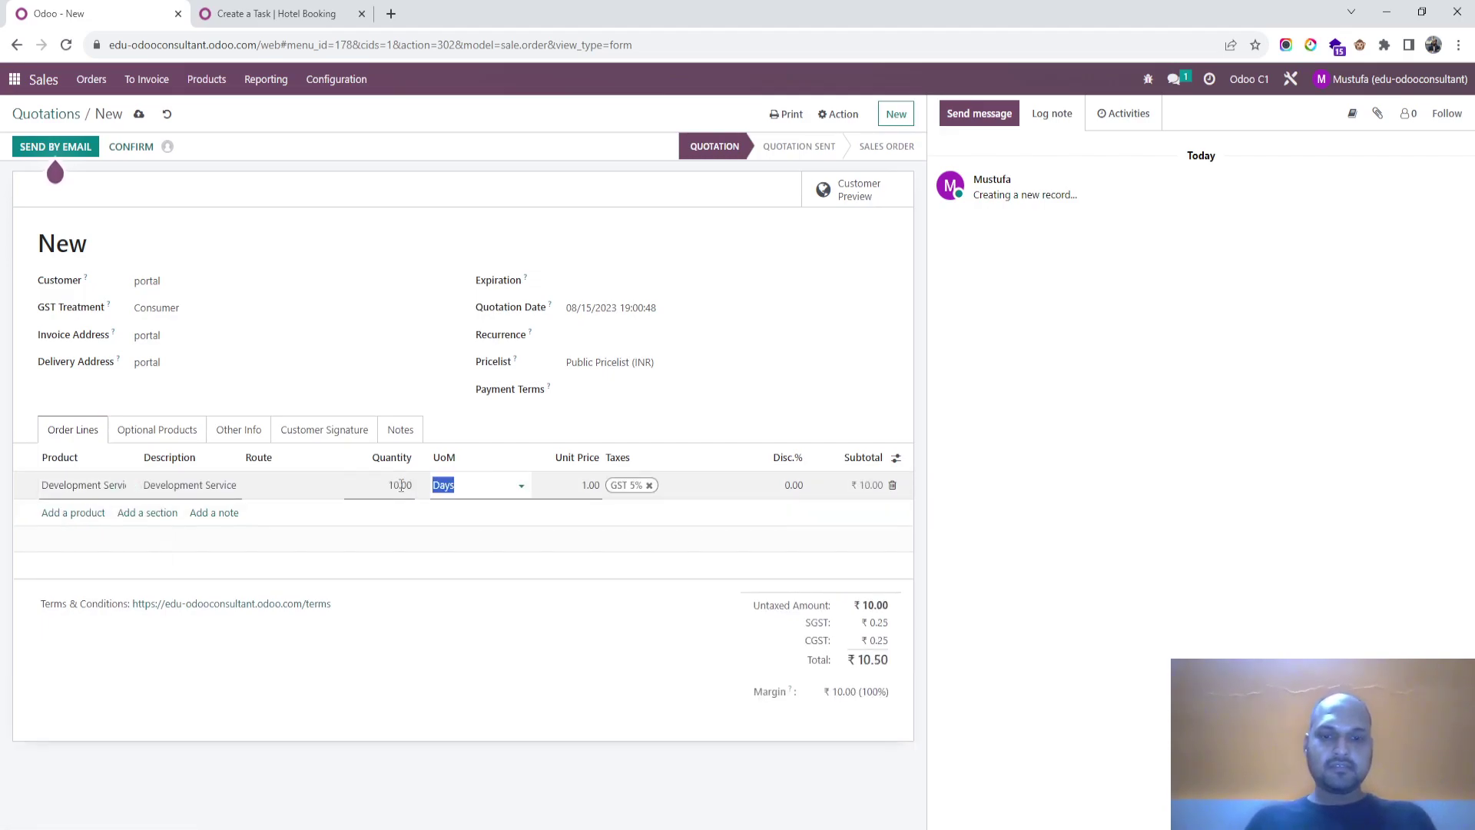
text(Ho)
click(449, 511)
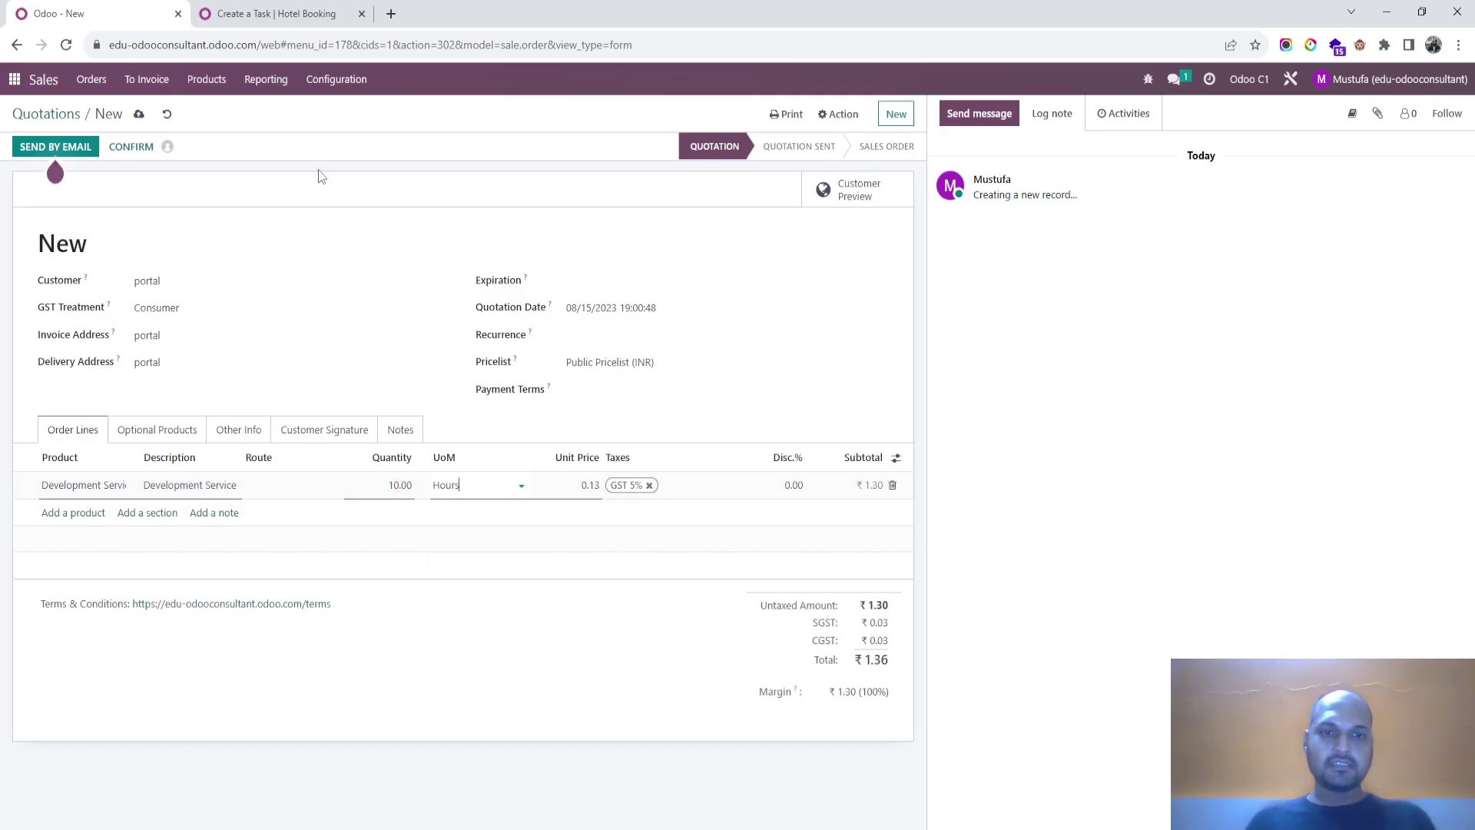
click(139, 114)
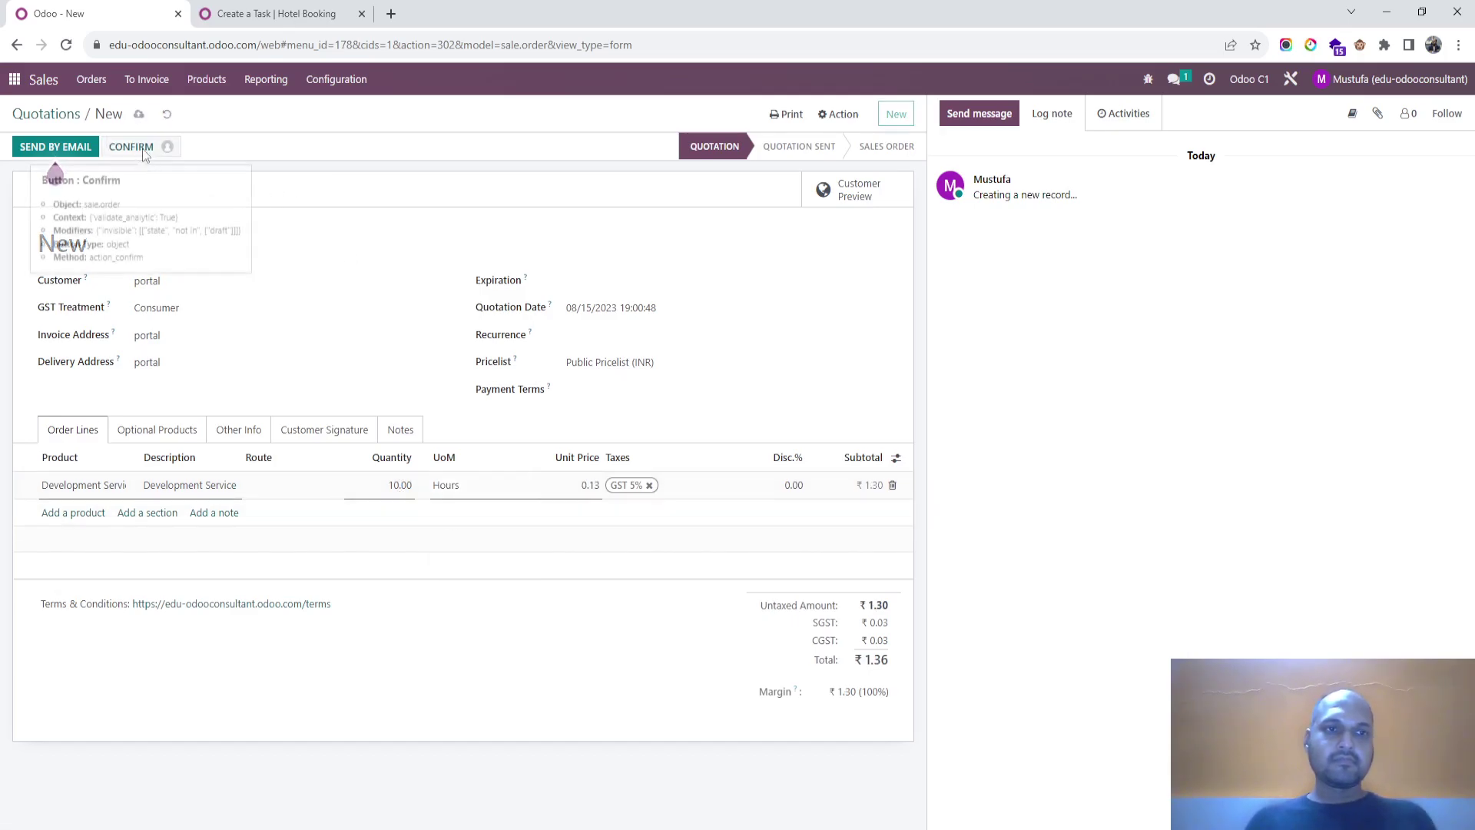
click(142, 149)
click(388, 202)
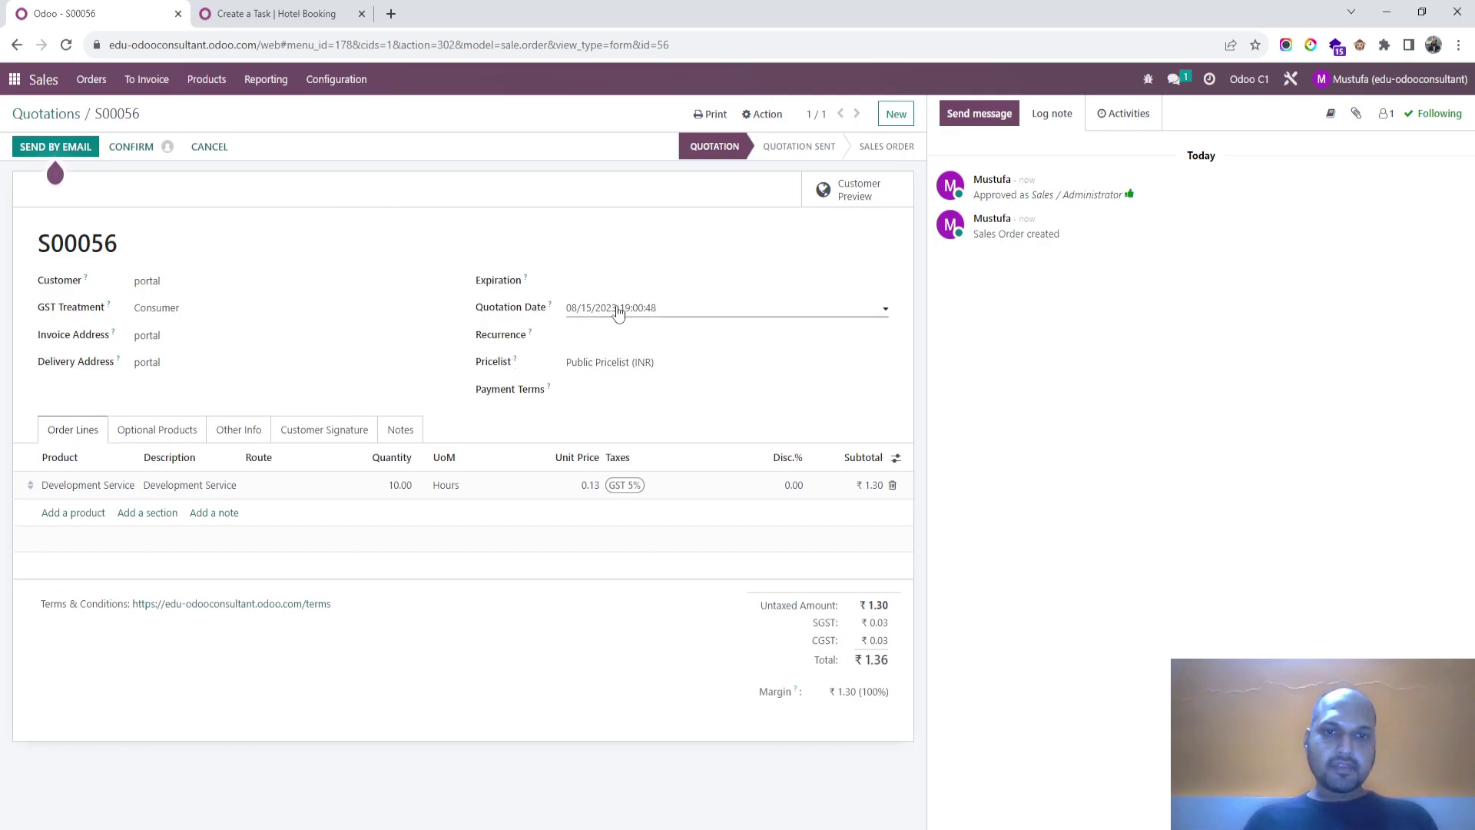
Step: Untick Recurring on the Development Service product, then return to S00056 and open Send by Email
click(130, 484)
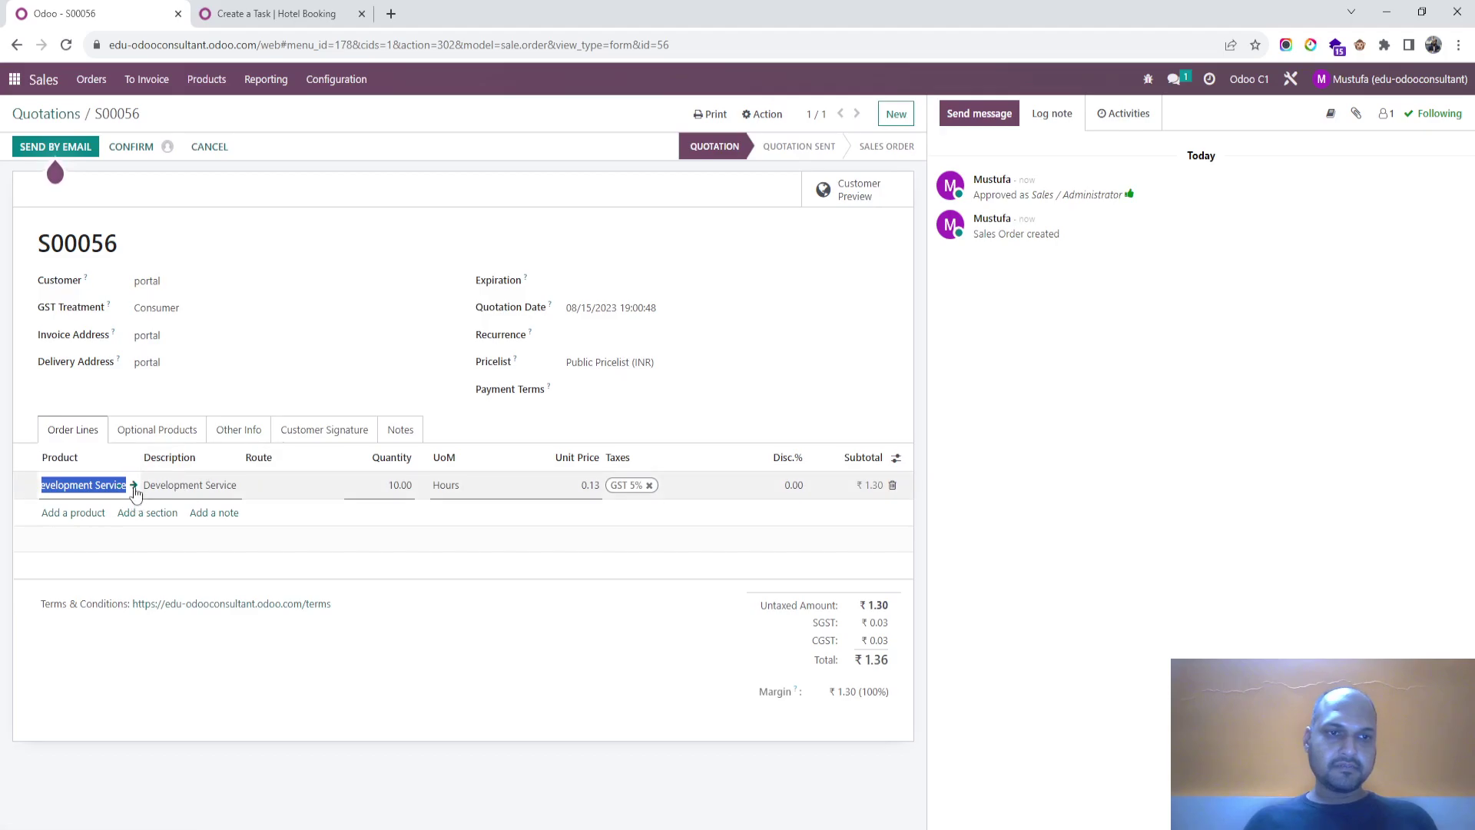
click(134, 484)
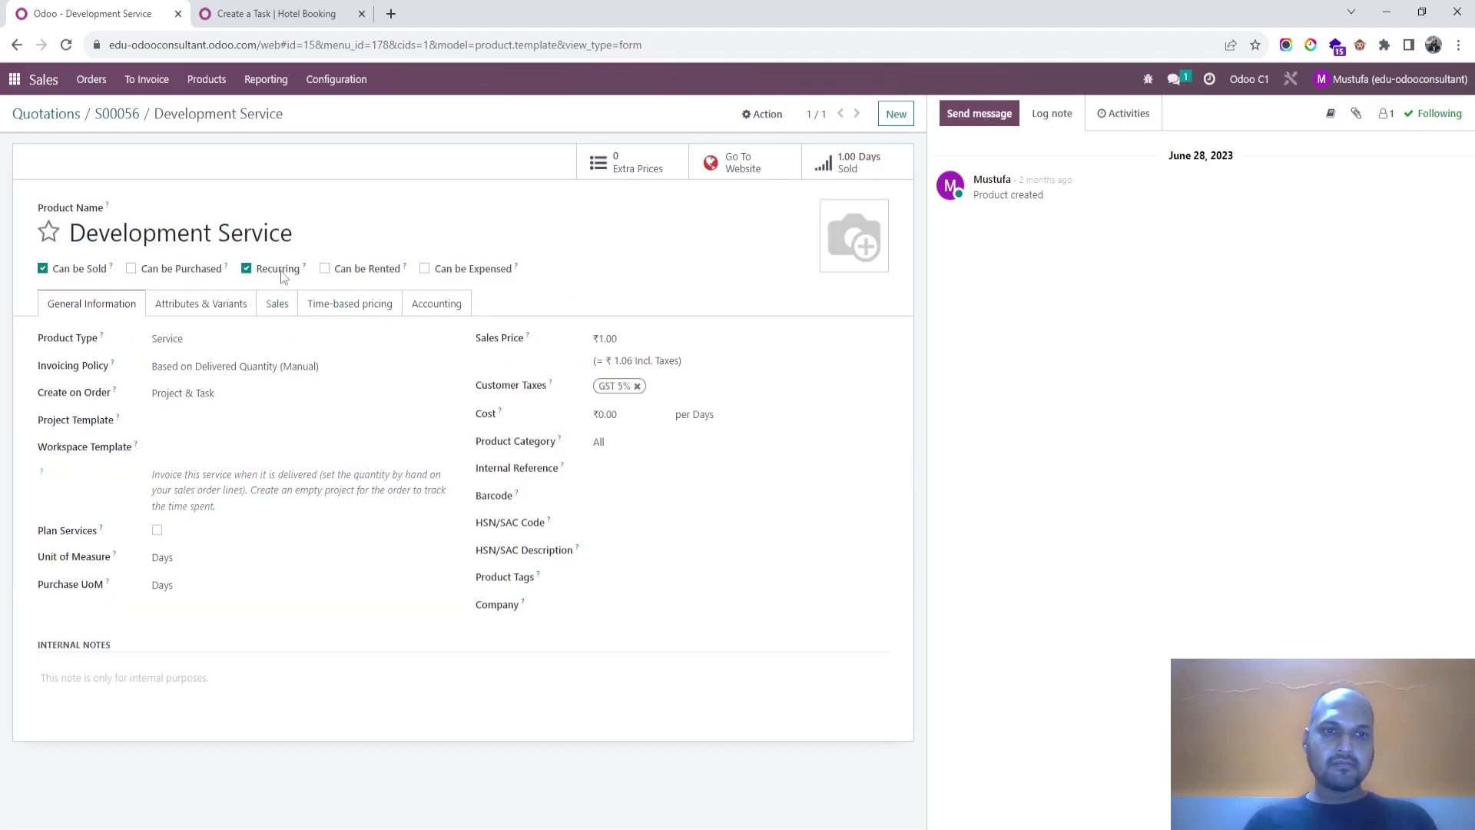
click(247, 268)
click(386, 204)
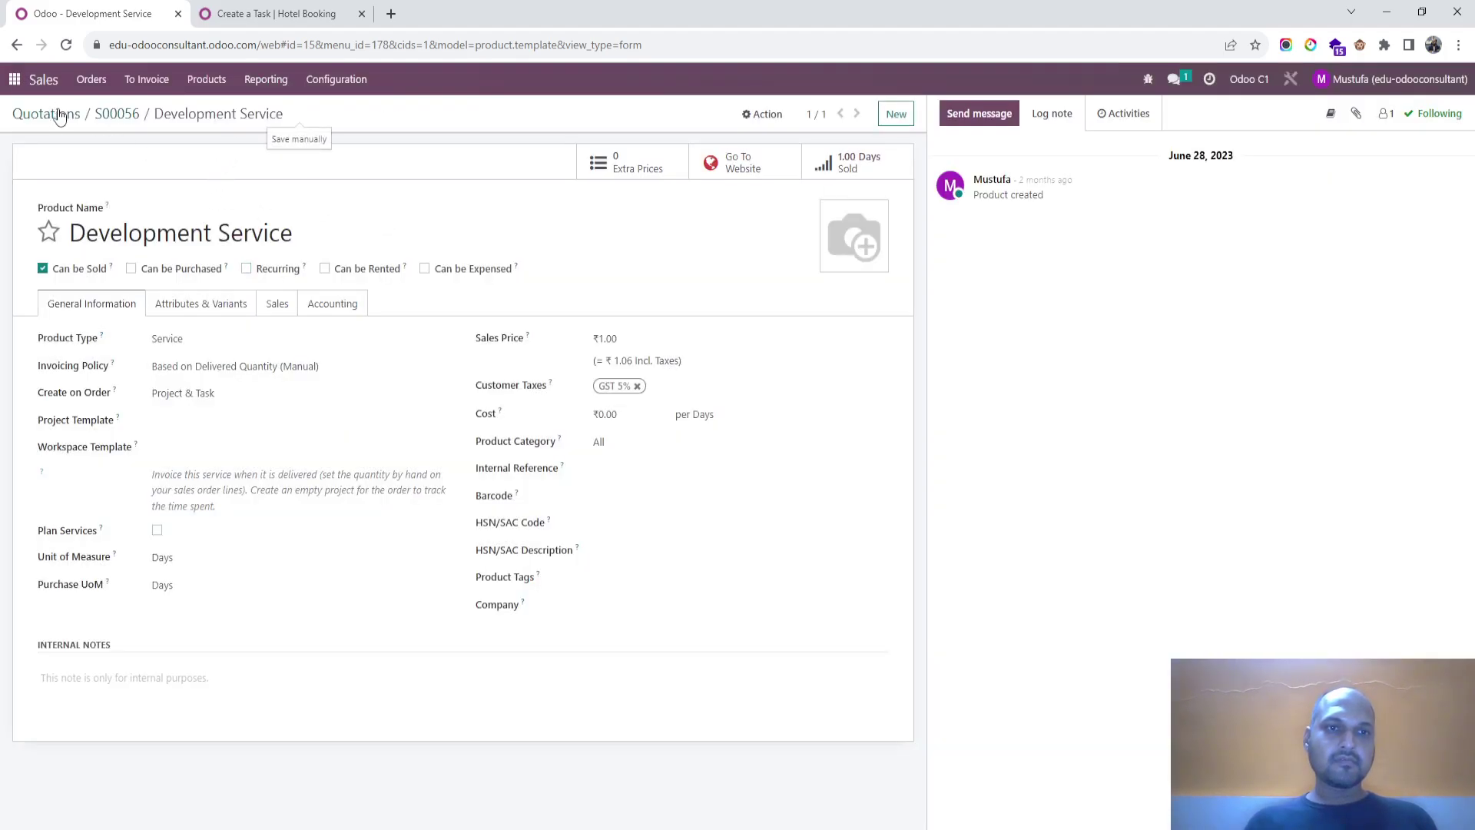
click(115, 114)
click(61, 146)
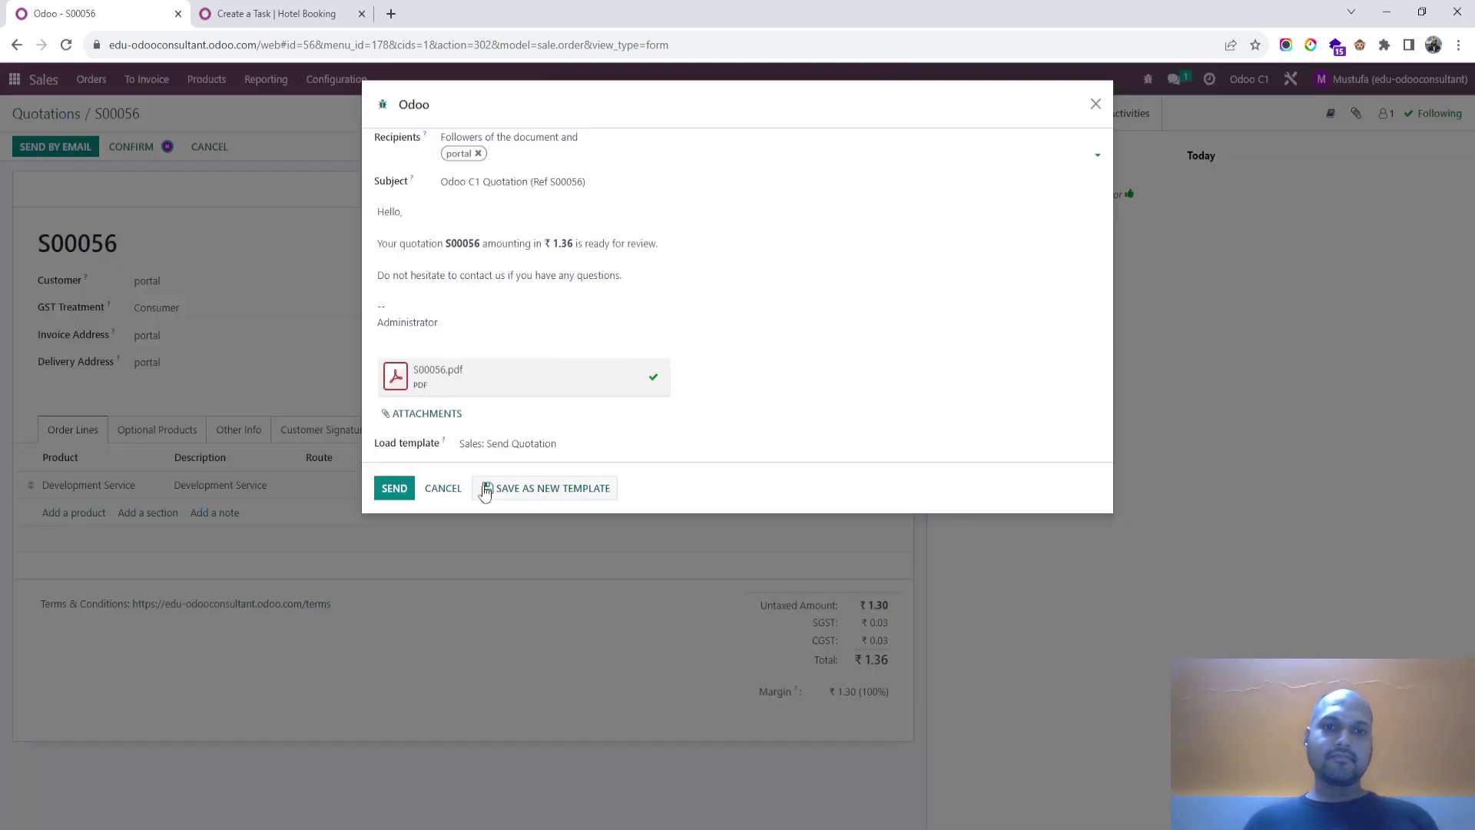
Step: Discard the quotation email and confirm S00056 as a sales order
click(445, 490)
click(141, 148)
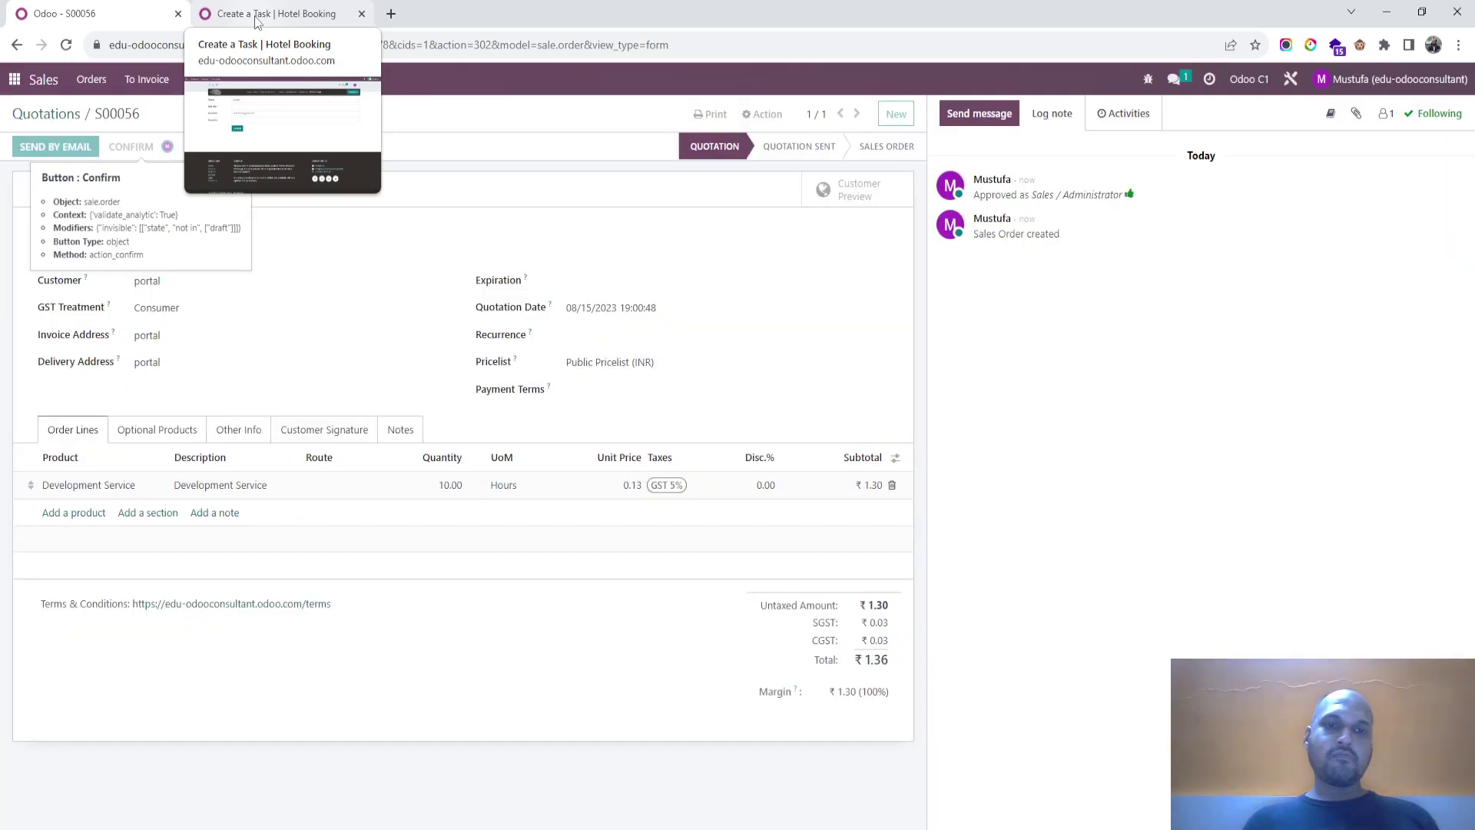
click(256, 17)
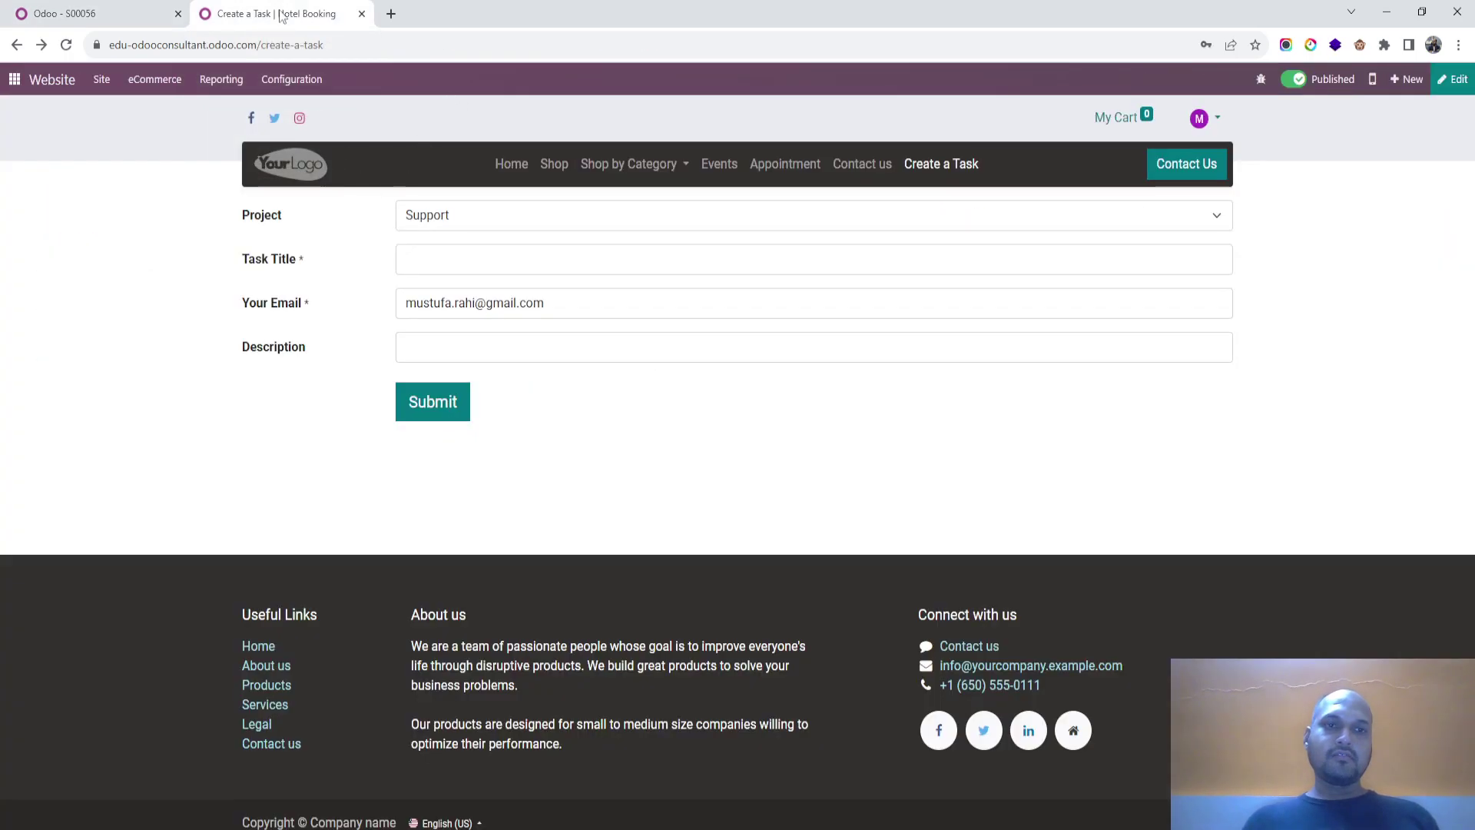
click(146, 16)
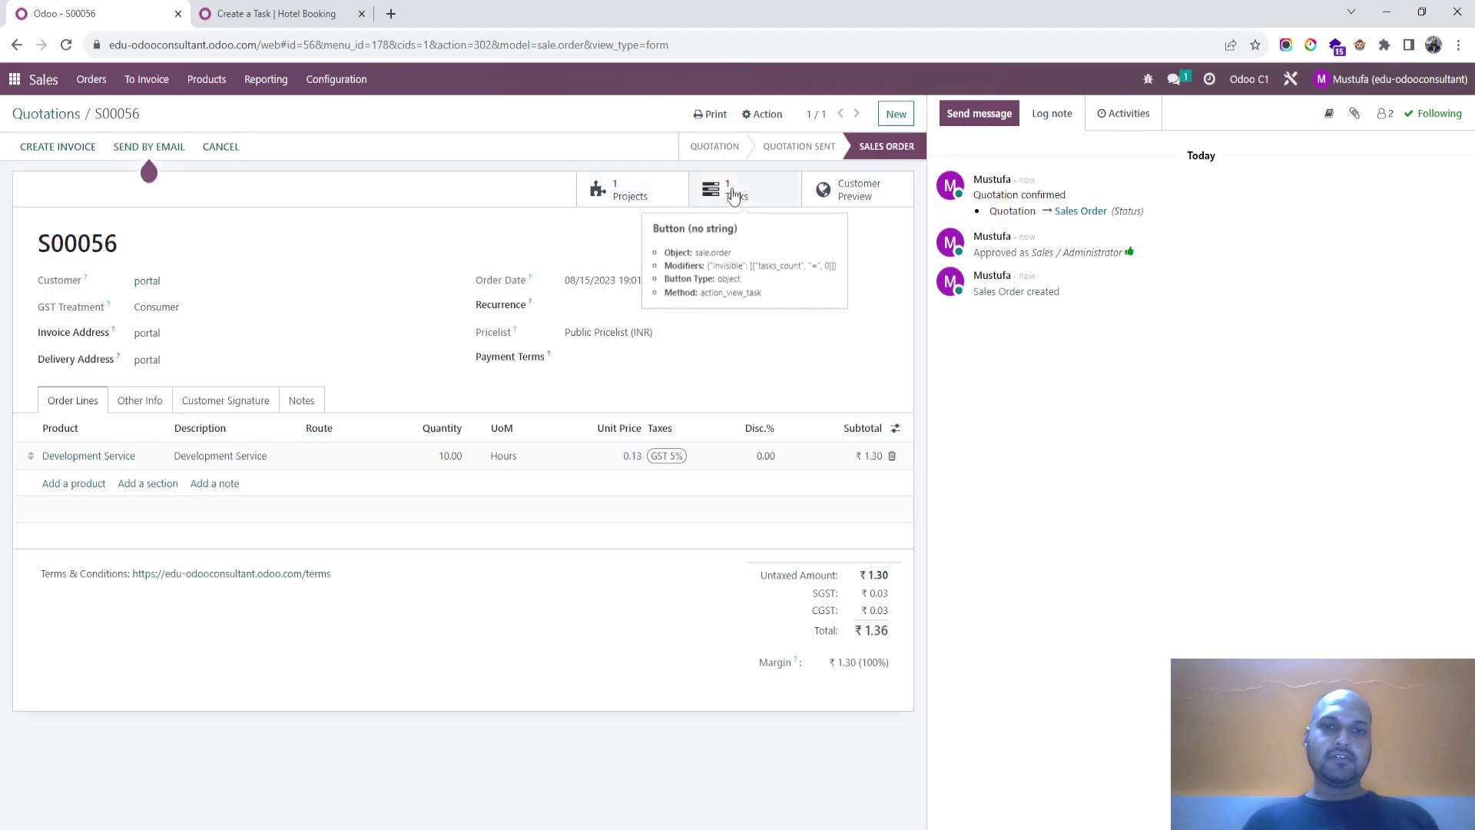
Step: Review the S00056 - Development Service project linked to the order
click(673, 191)
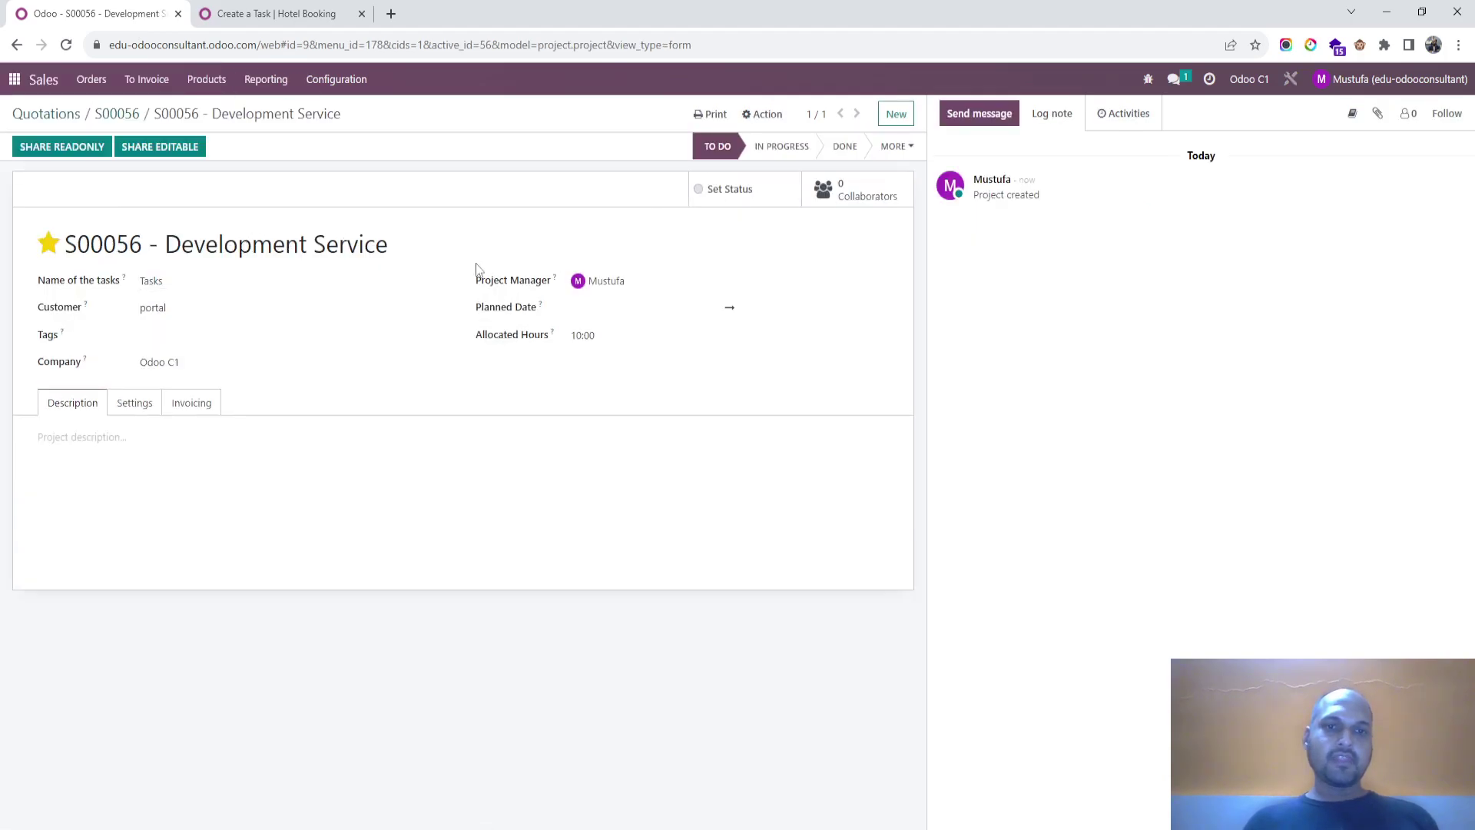
click(226, 17)
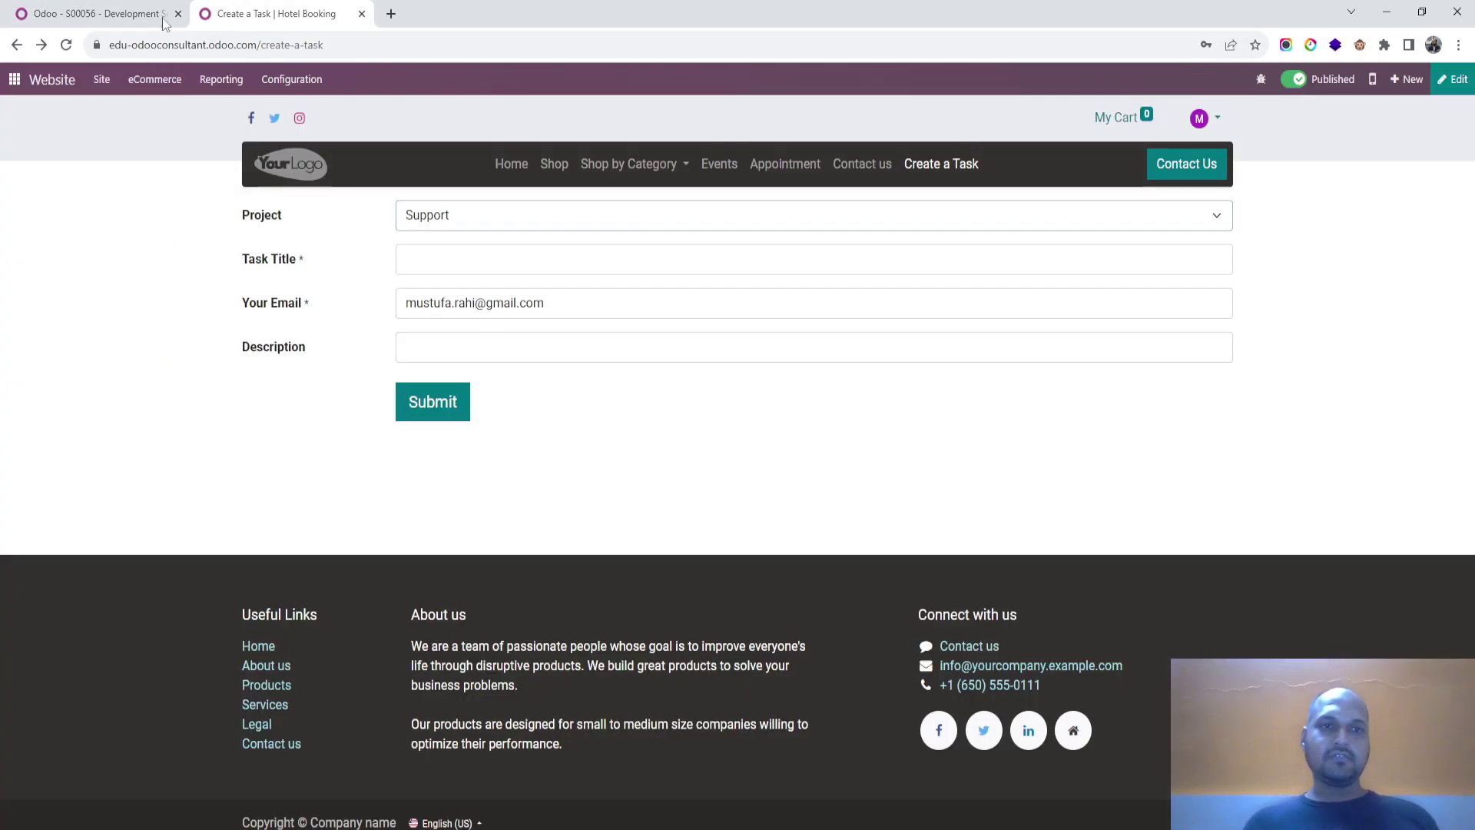
click(96, 13)
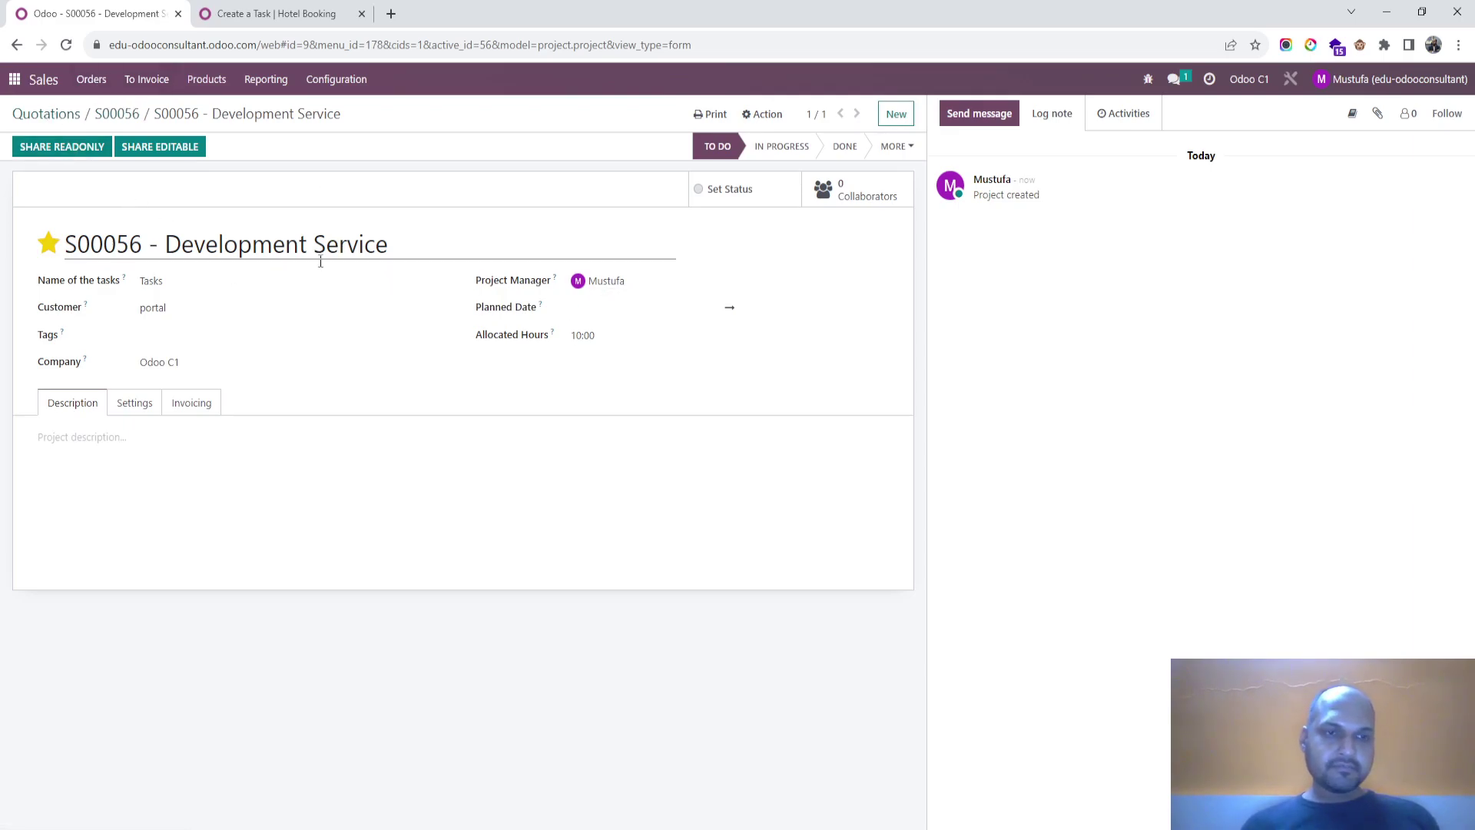
Step: Go to Sales > Products > Products
click(91, 80)
mouse_move(217, 79)
click(220, 109)
Step: Start a new product named 'support services'
click(43, 133)
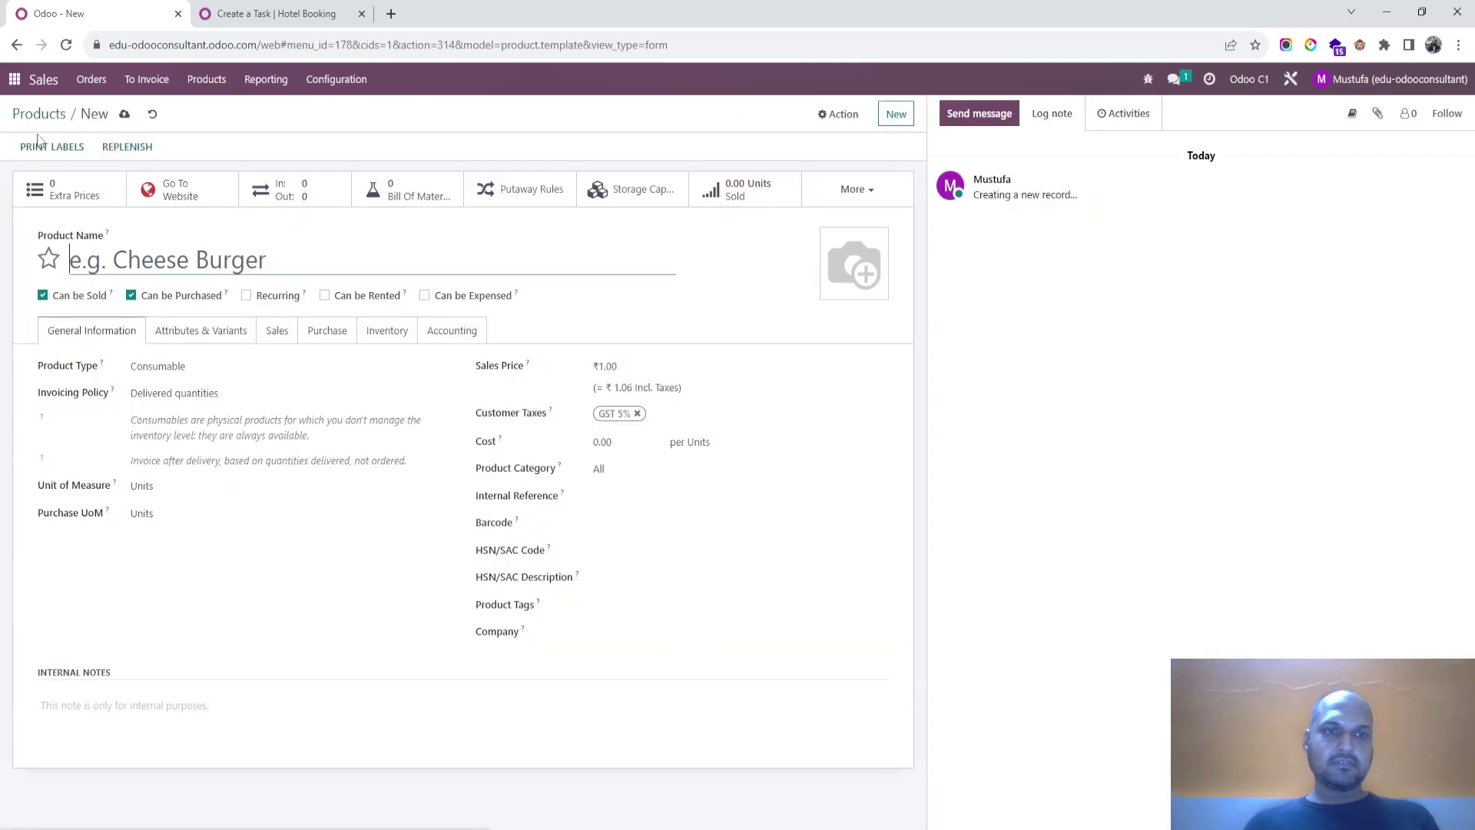
text(development)
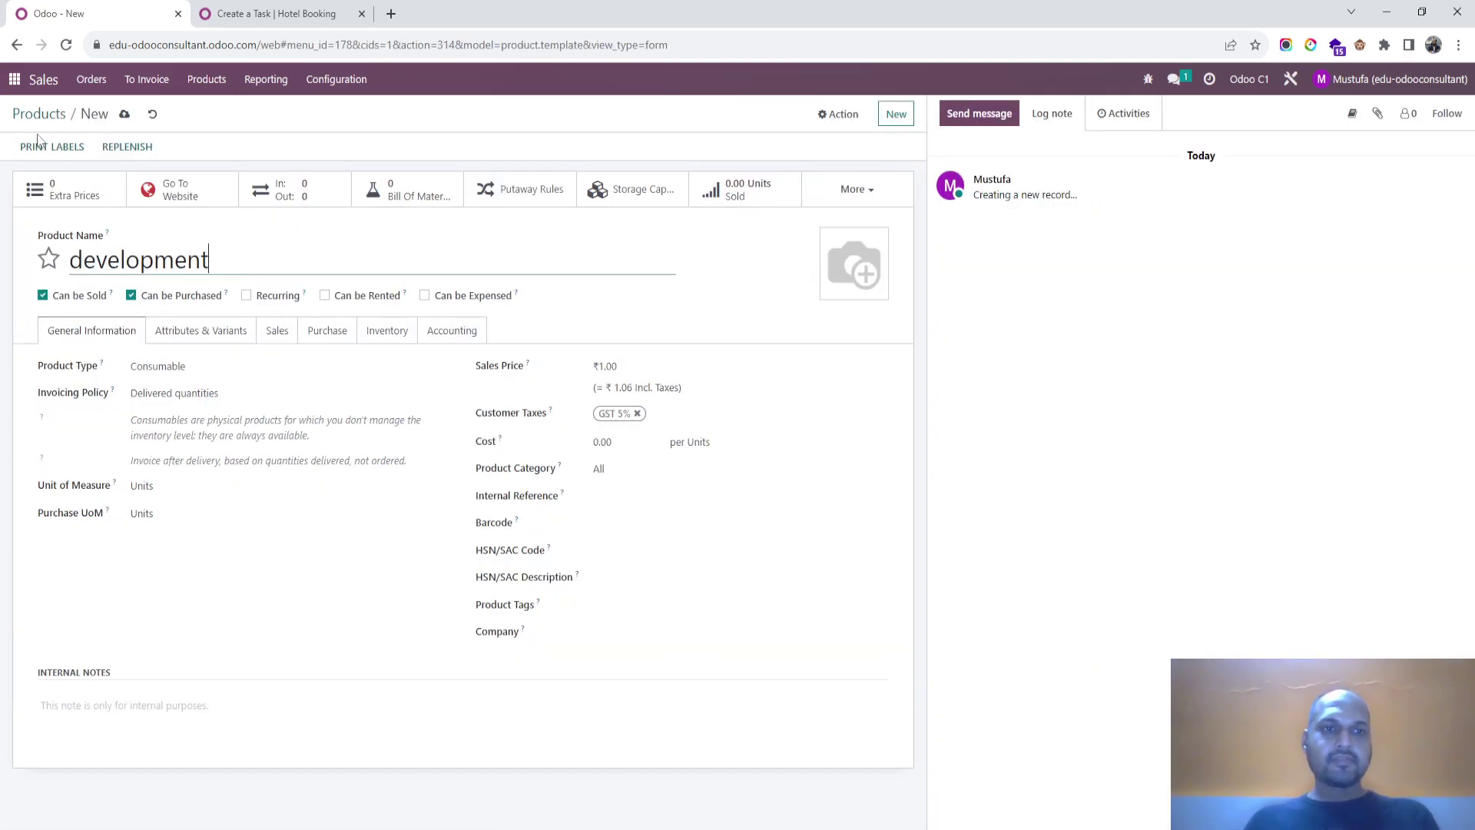
key(BackSpace)
key(BackSpace)
key(BackSpace)
key(BackSpace)
key(BackSpace)
key(BackSpace)
key(BackSpace)
key(BackSpace)
key(BackSpace)
key(BackSpace)
text(support services)
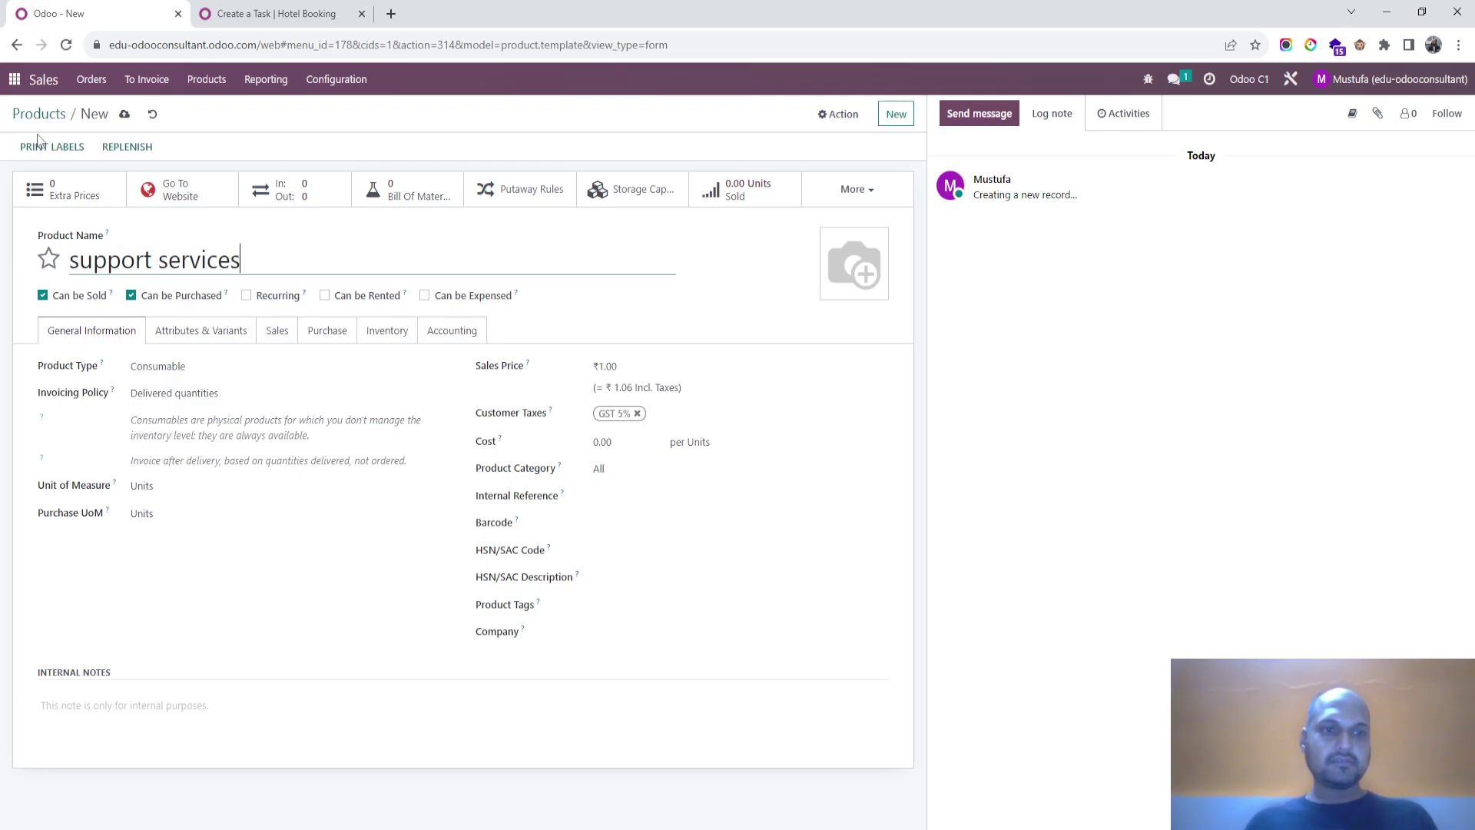
Step: Make it a Service invoiced Based on Timesheets, create on order Nothing, and save it
click(192, 368)
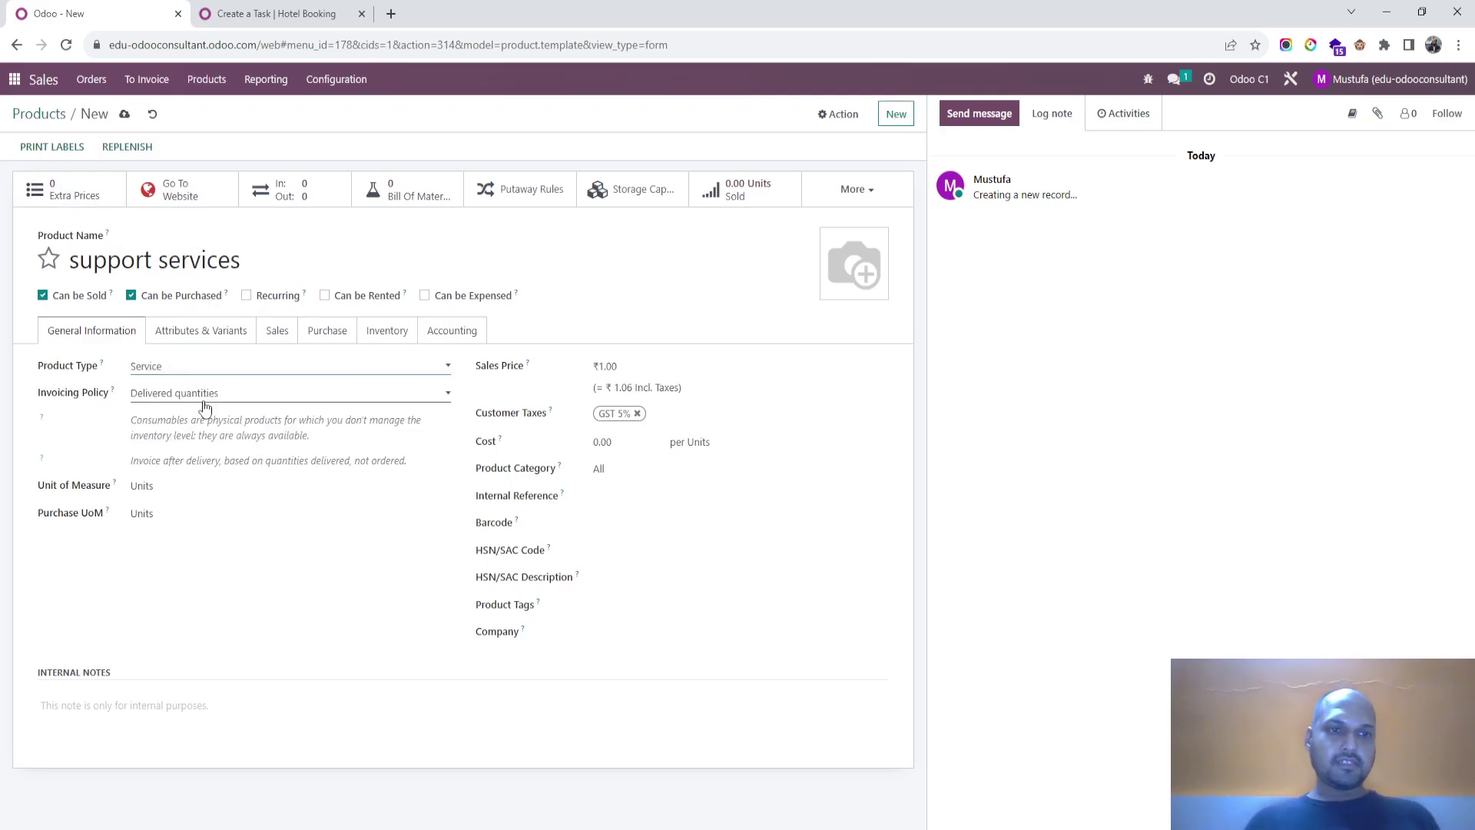
click(206, 395)
click(244, 367)
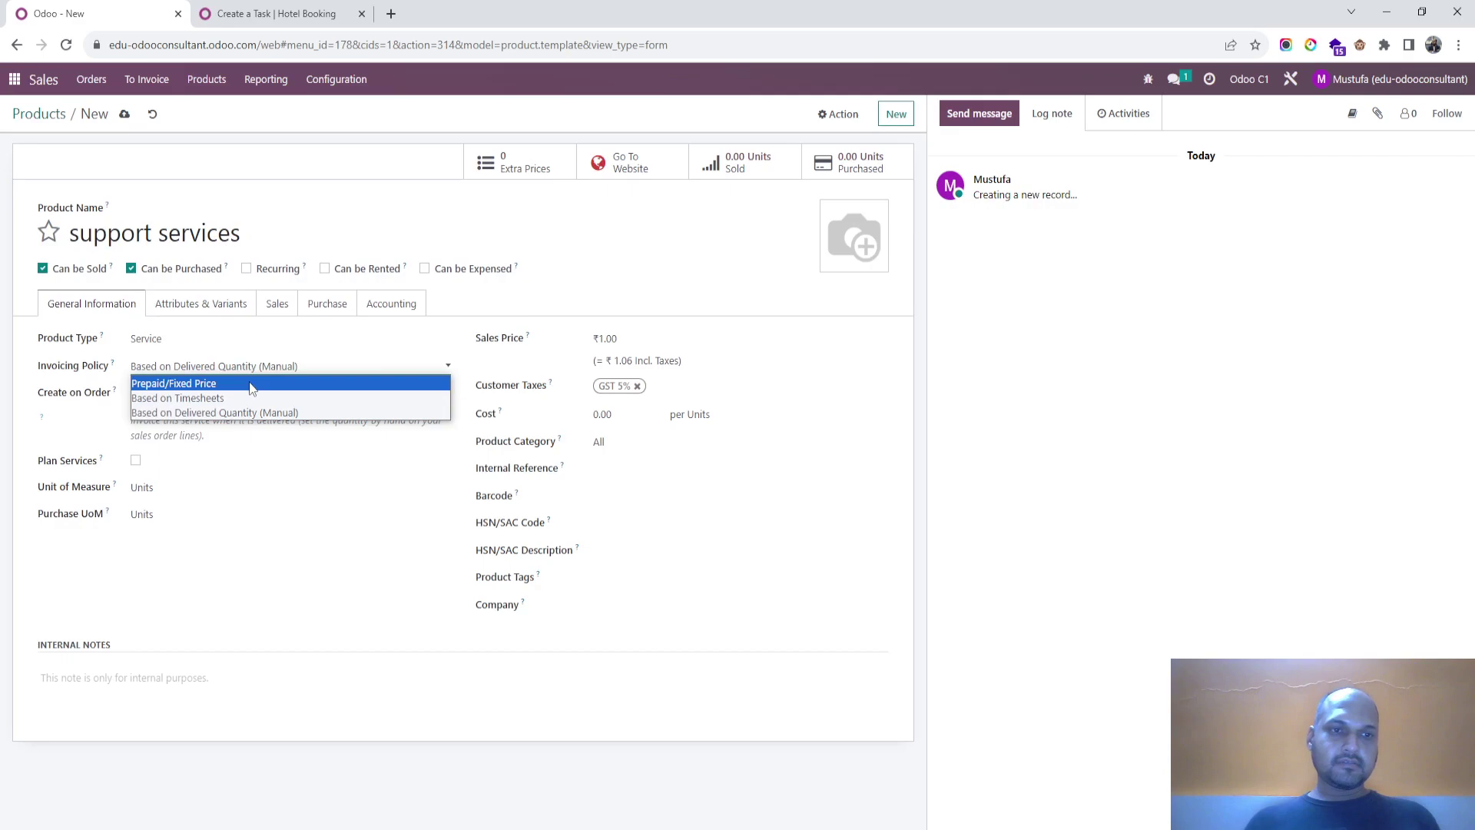
click(246, 397)
click(271, 400)
click(274, 399)
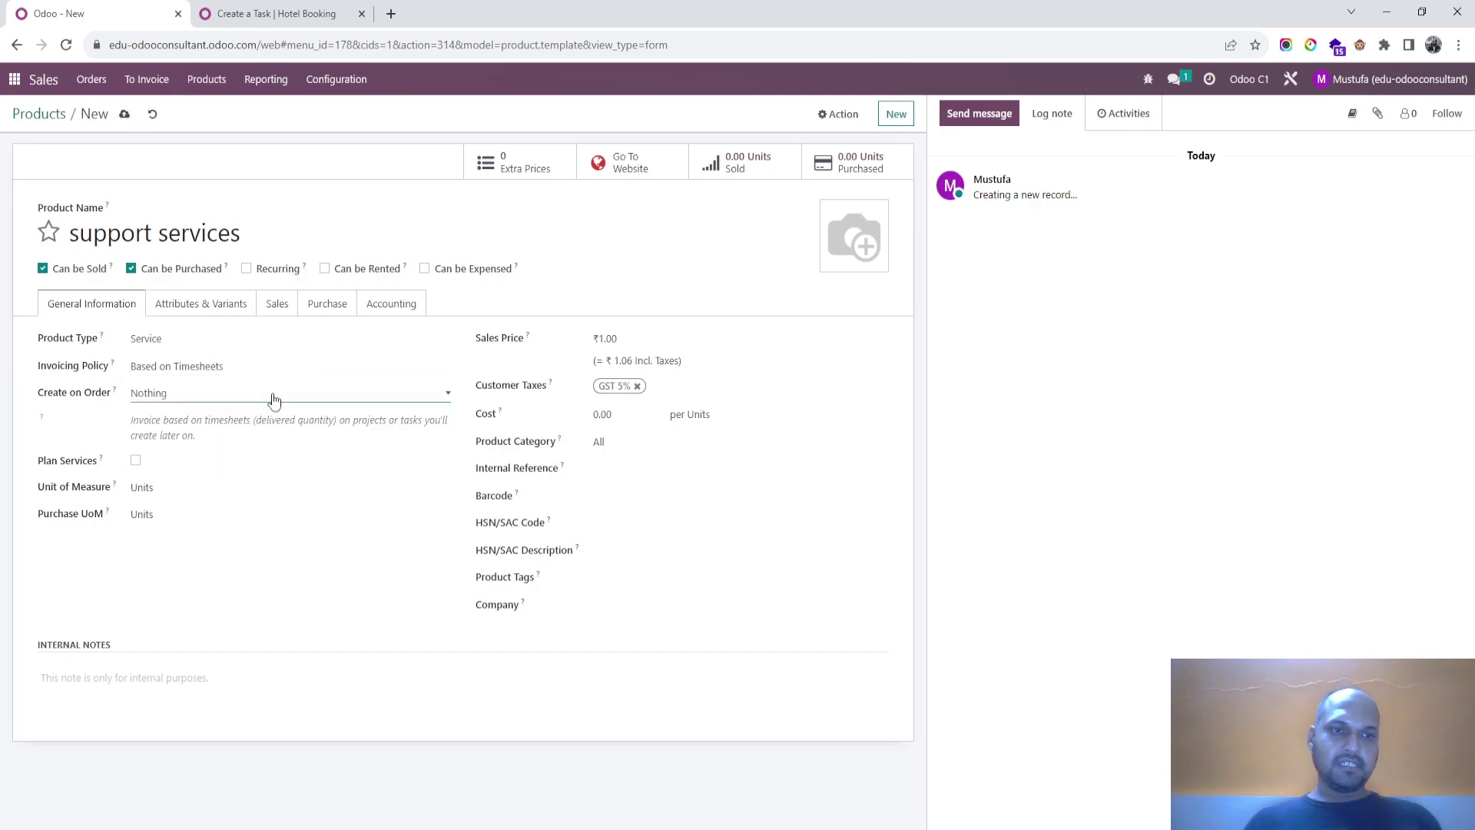
click(124, 113)
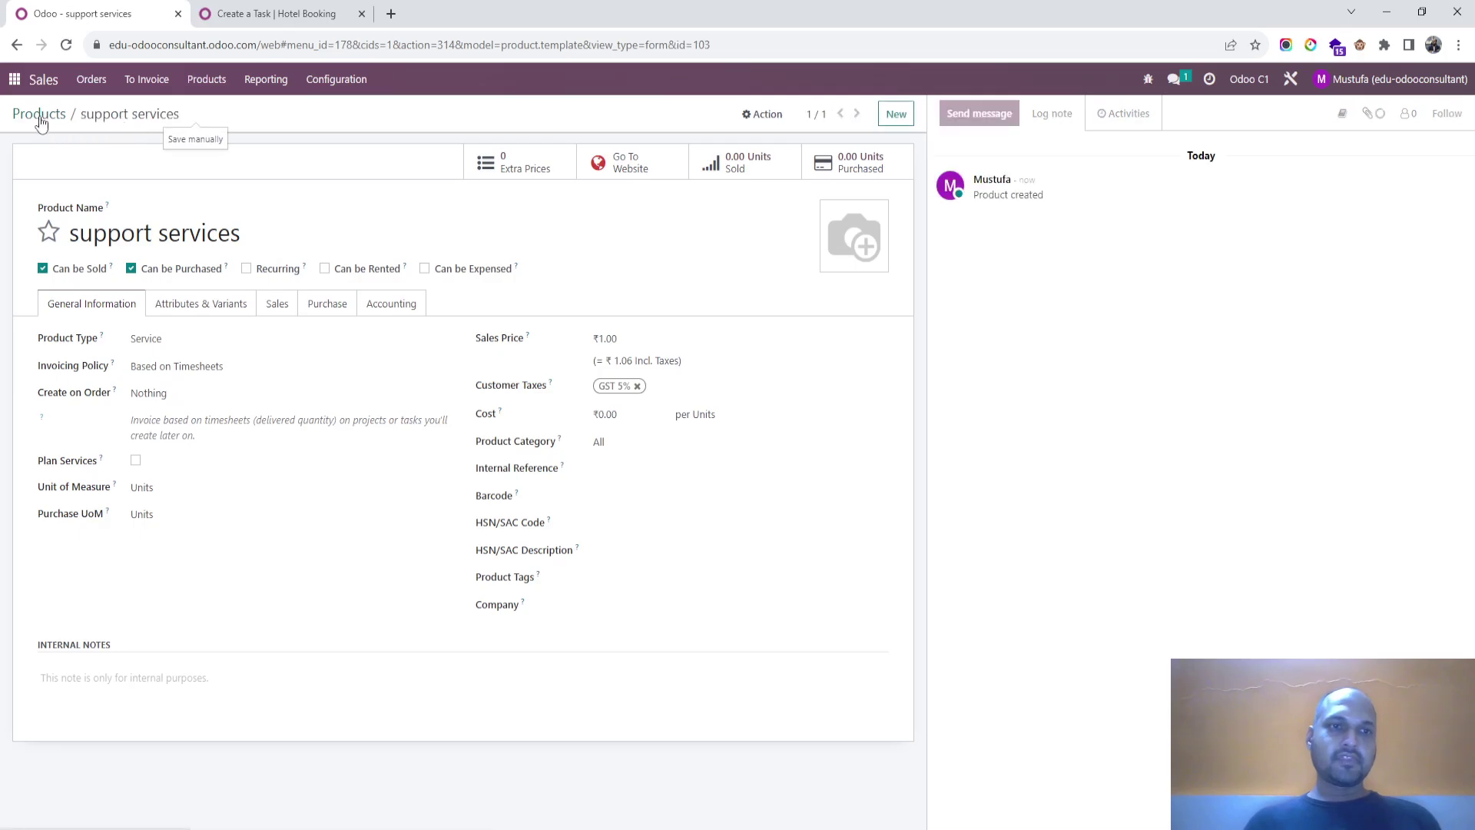
click(338, 14)
Step: Start a new Sales quotation for the portal customer
click(117, 16)
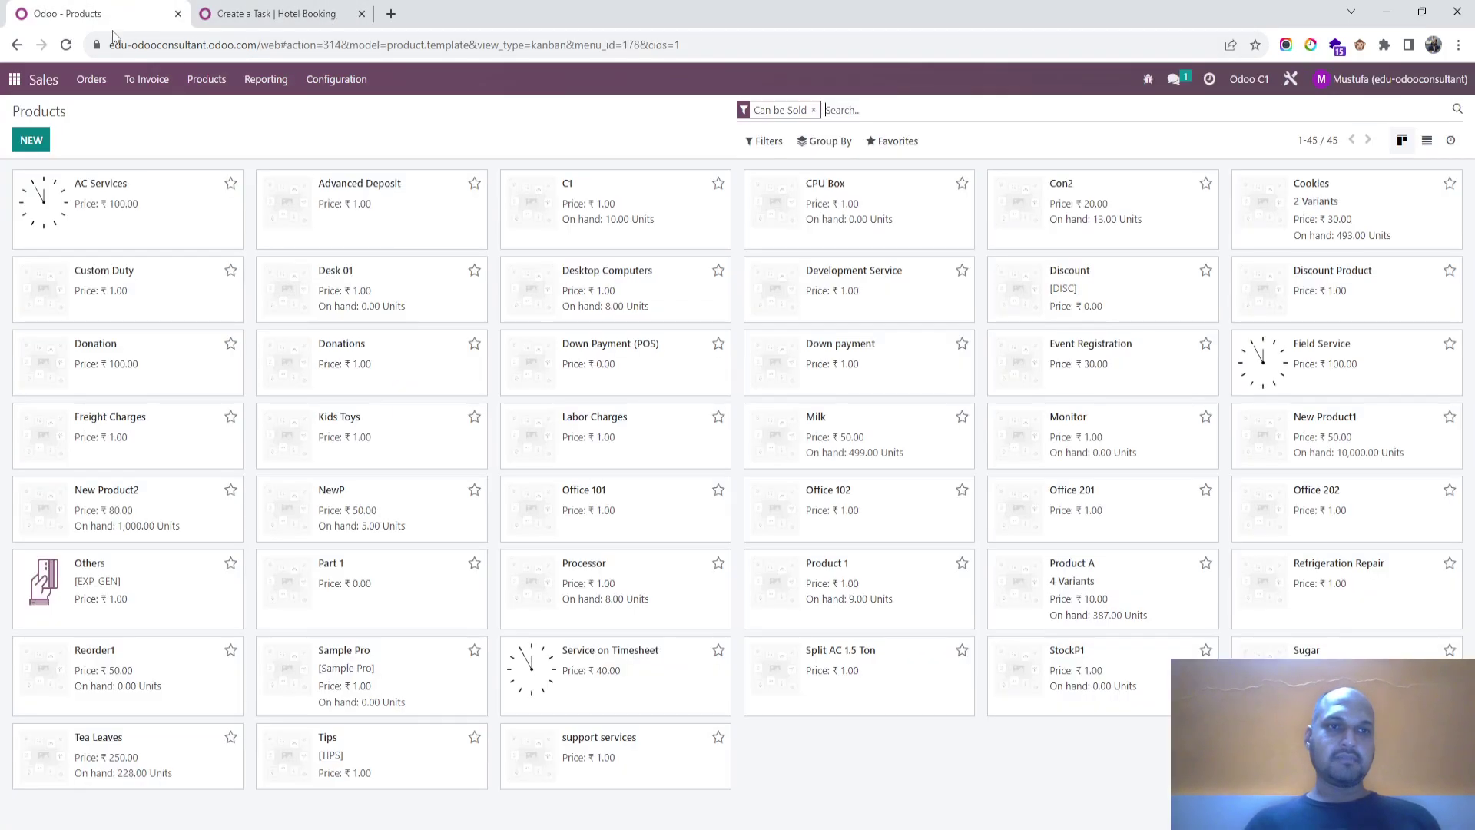
click(13, 79)
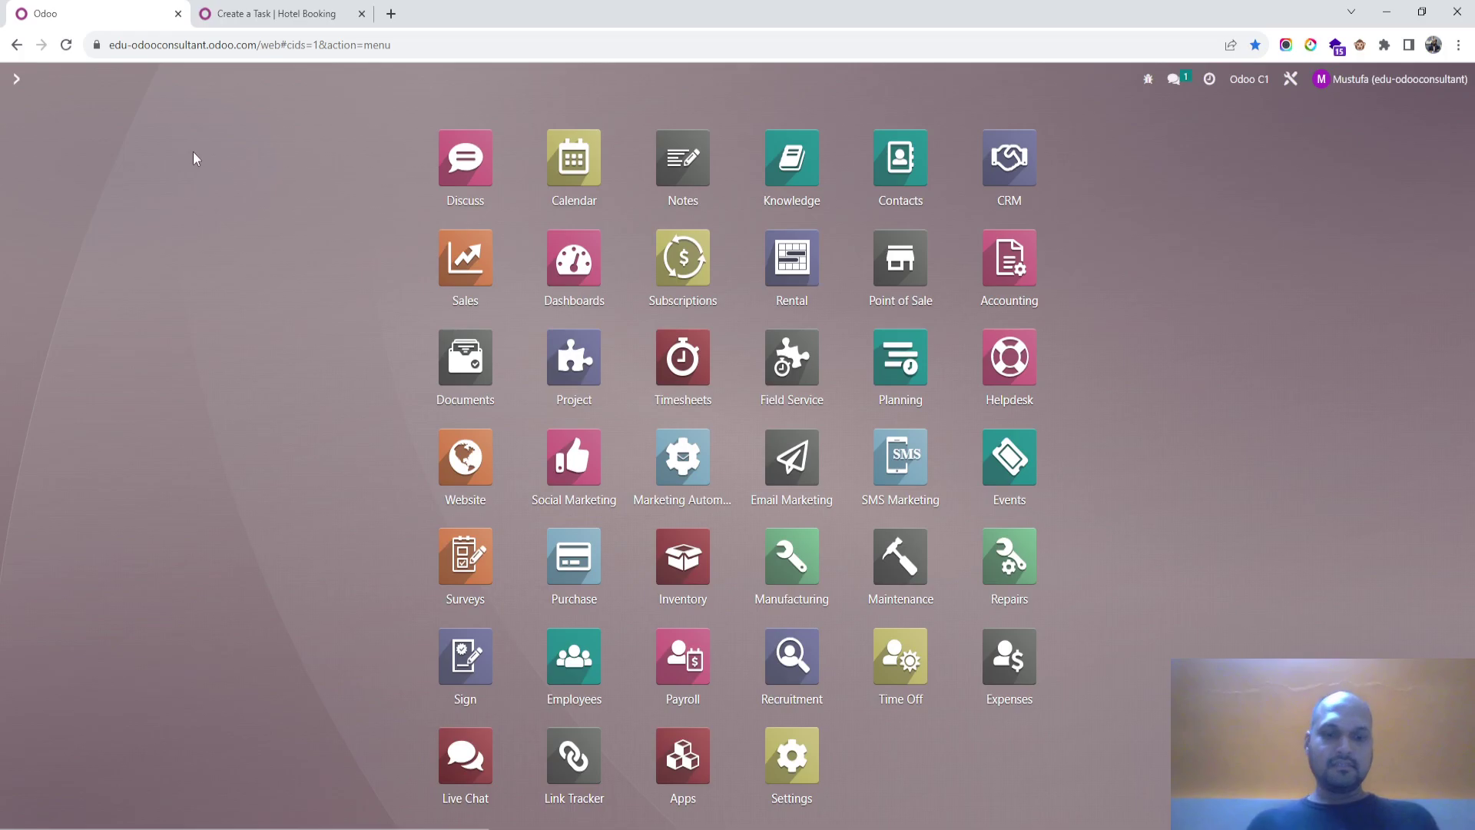
text(sal)
key(Escape)
click(29, 146)
text(portal)
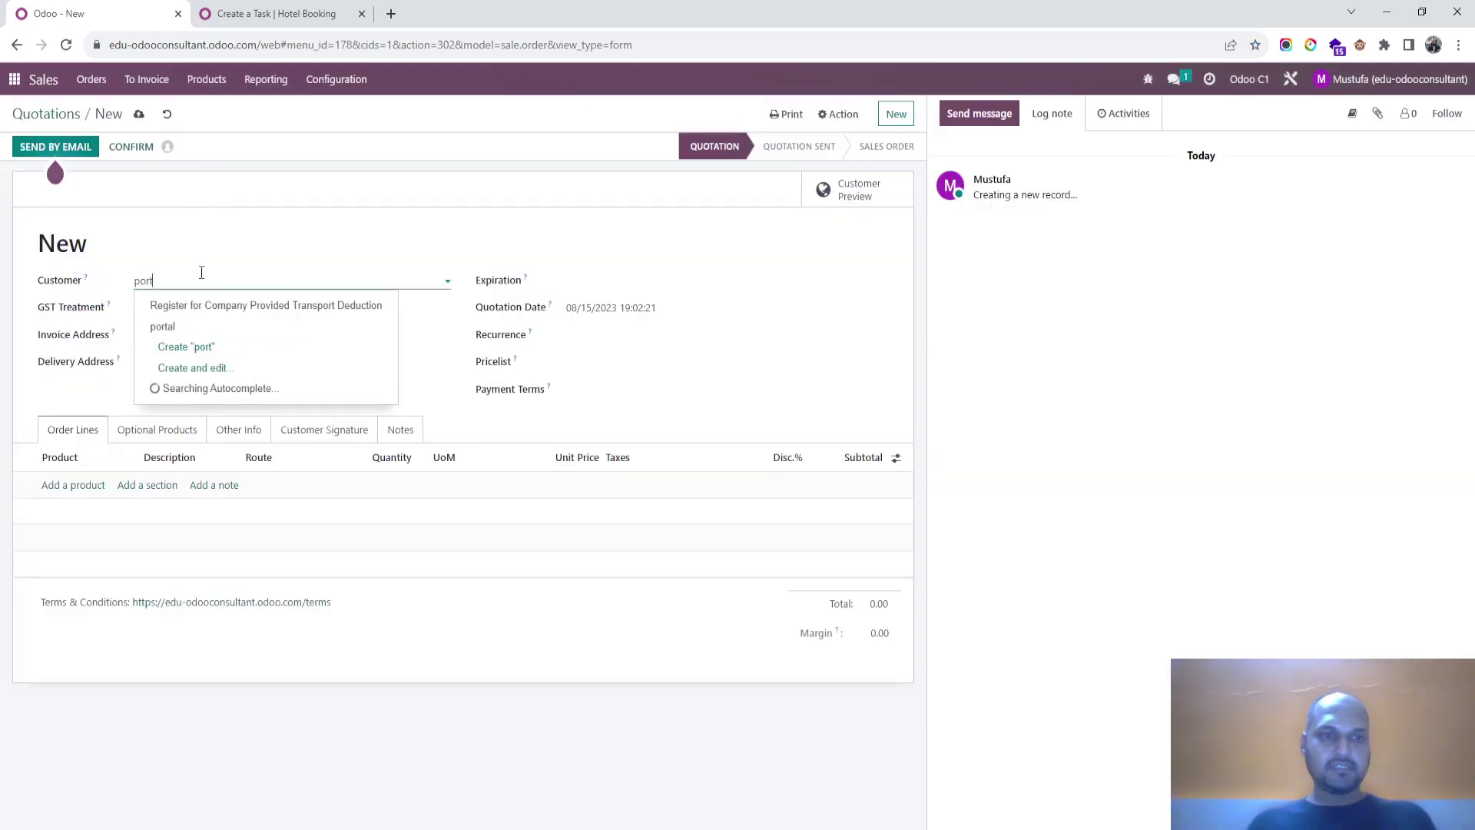
click(197, 326)
Step: Add 10 Units of support services at 10.00 and confirm the order as S00057
click(77, 484)
text(su)
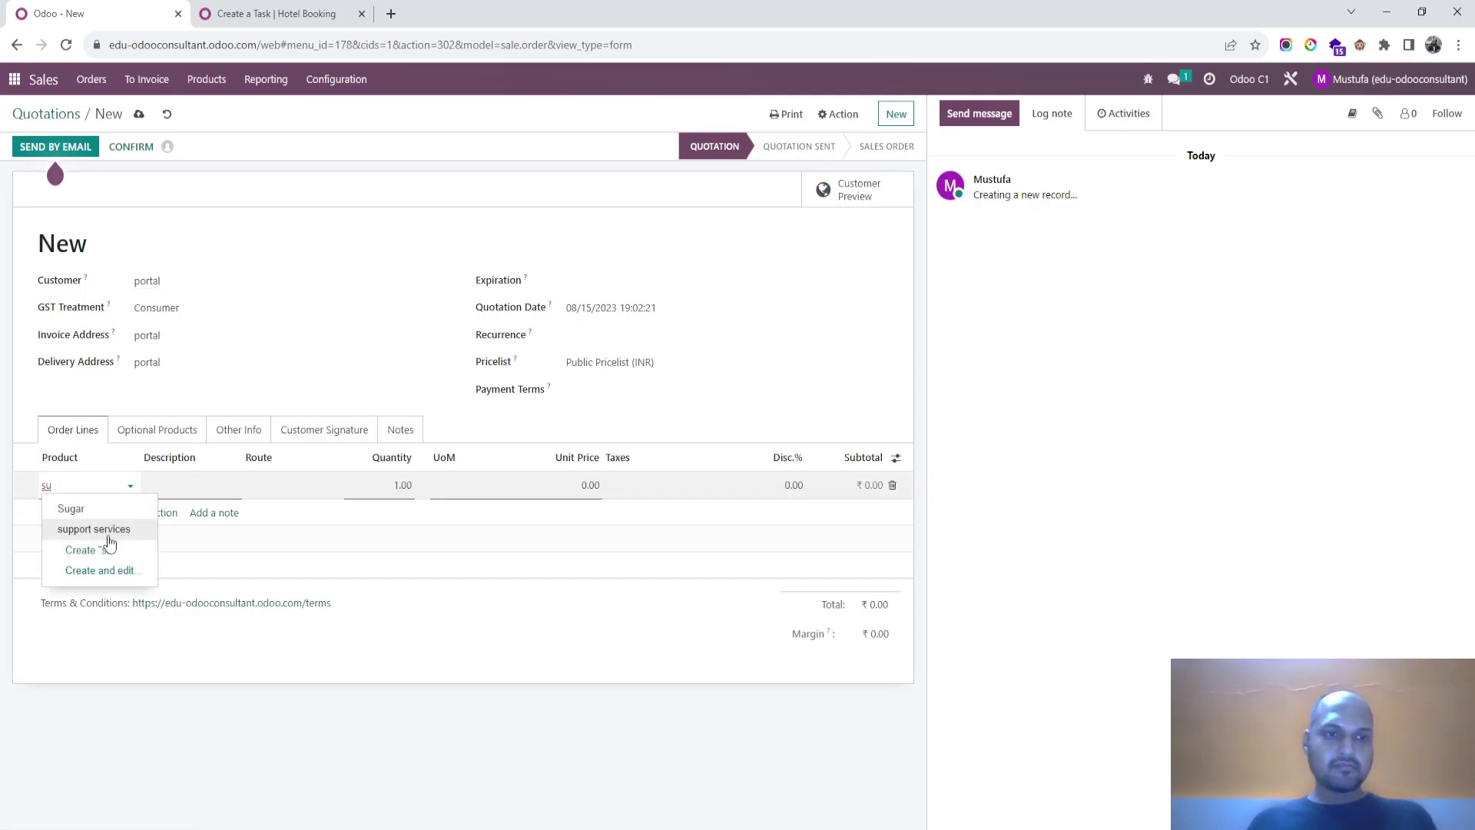
click(109, 529)
click(384, 490)
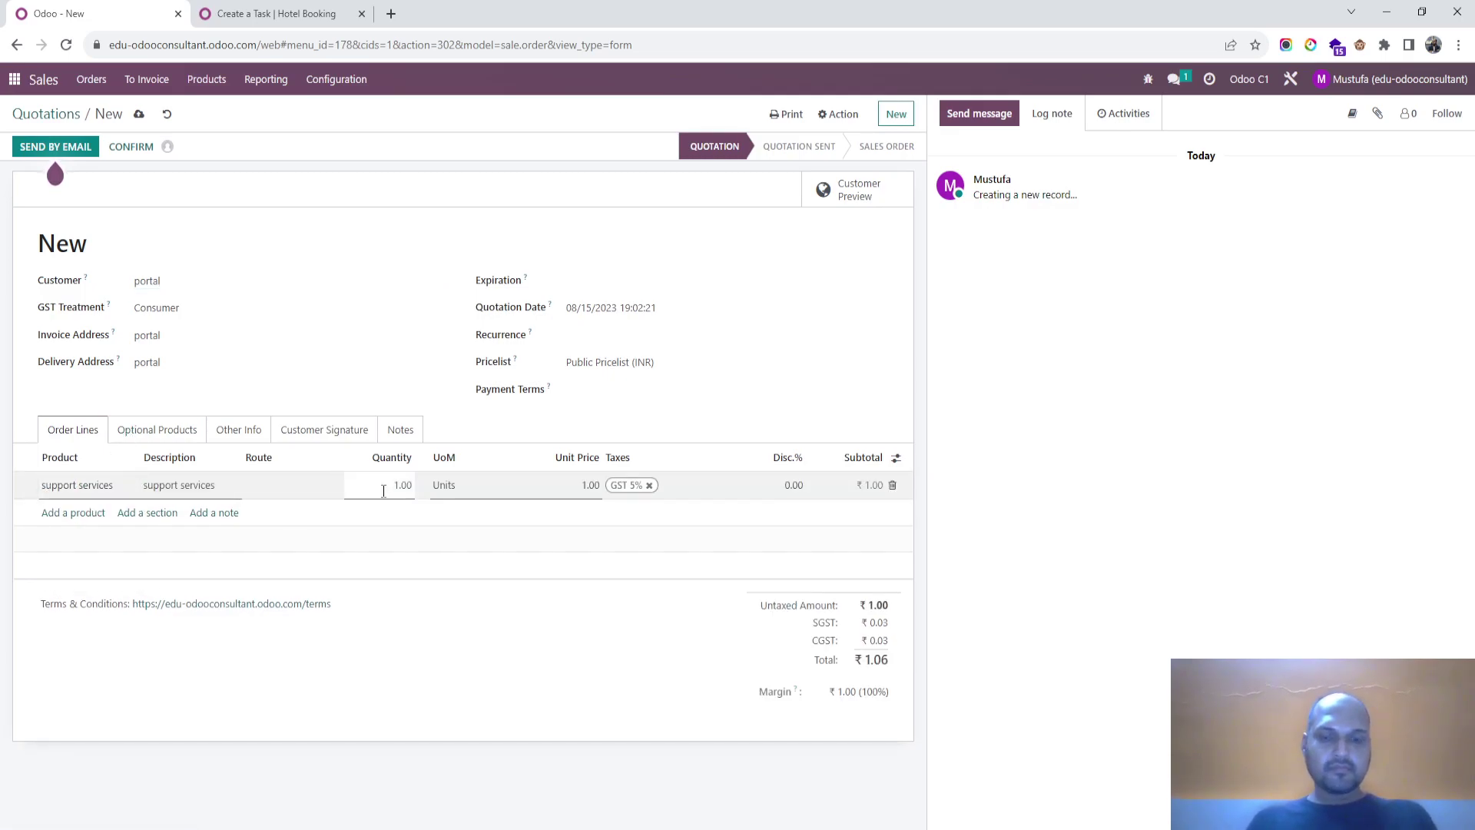
text(0)
key(Tab)
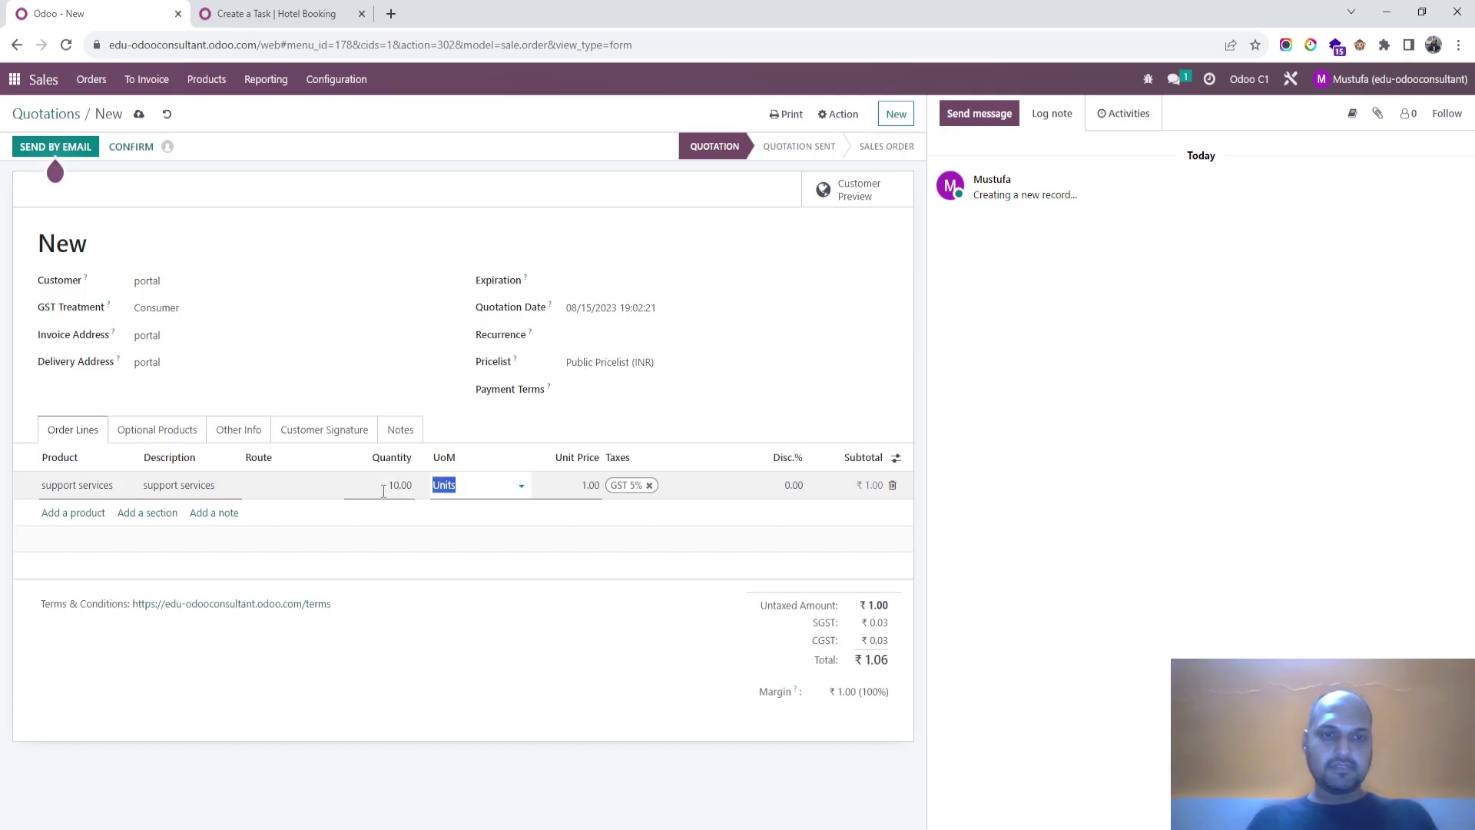
text(h)
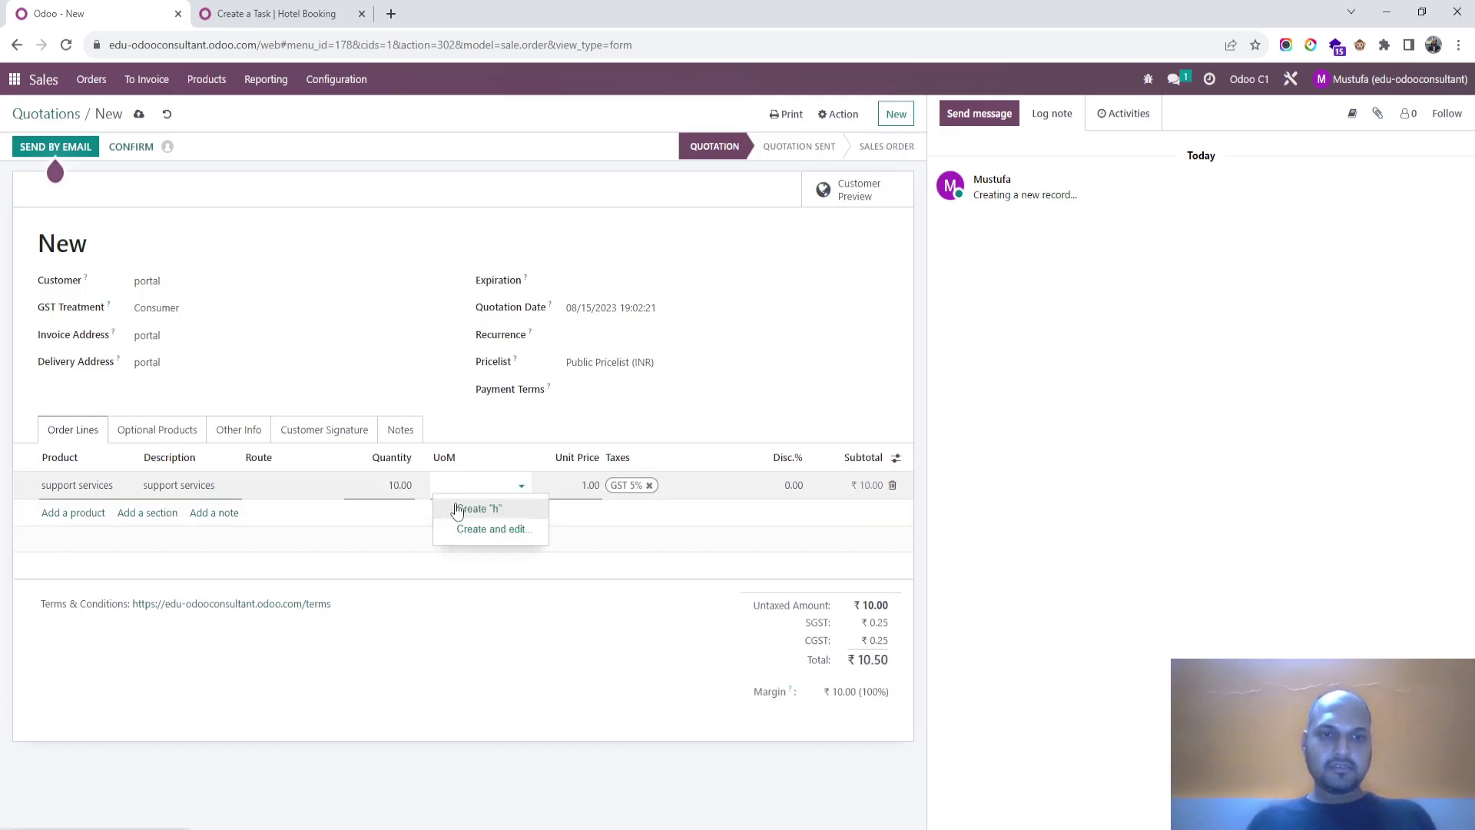
click(485, 485)
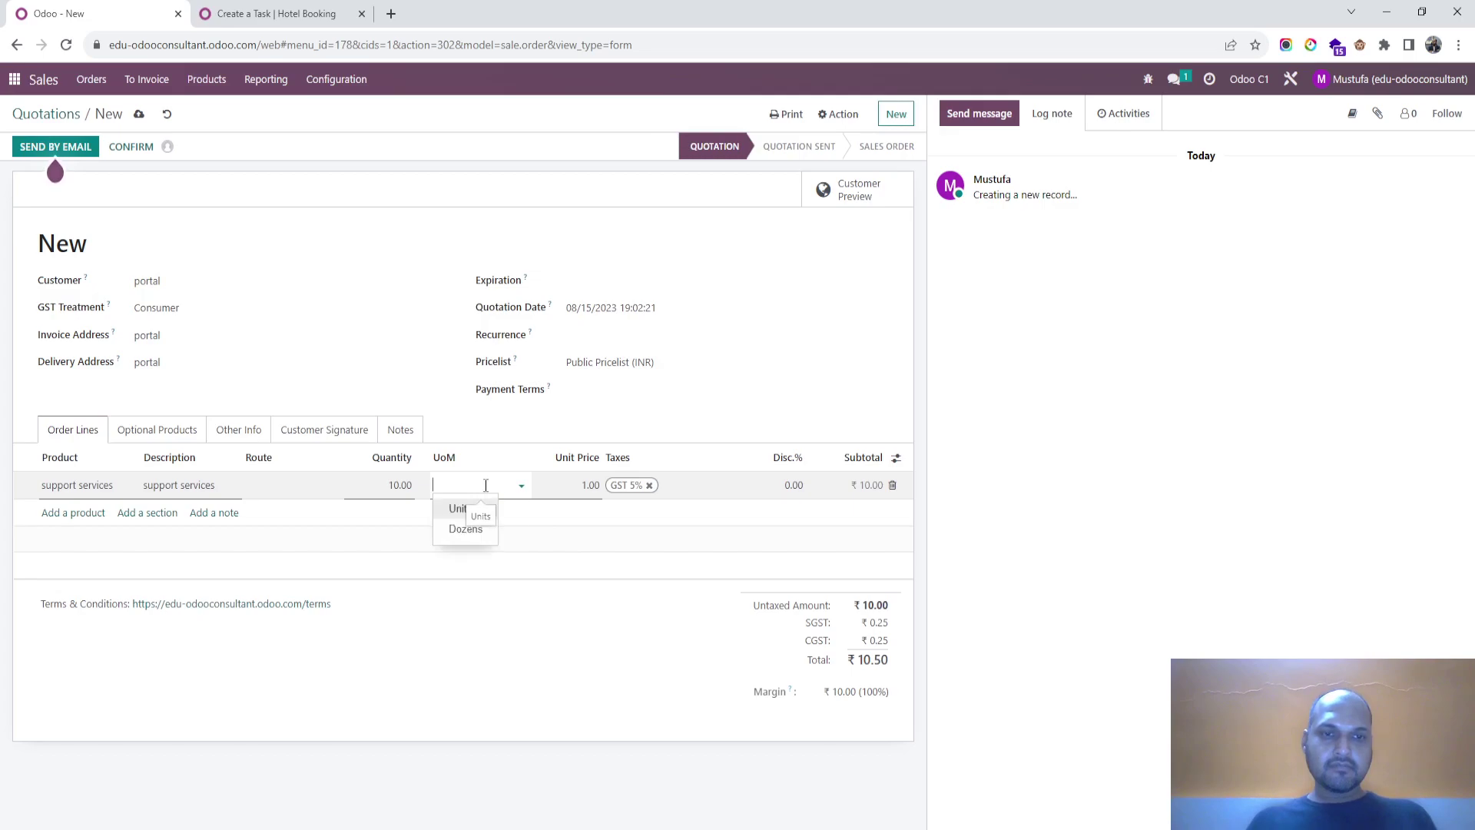
key(Escape)
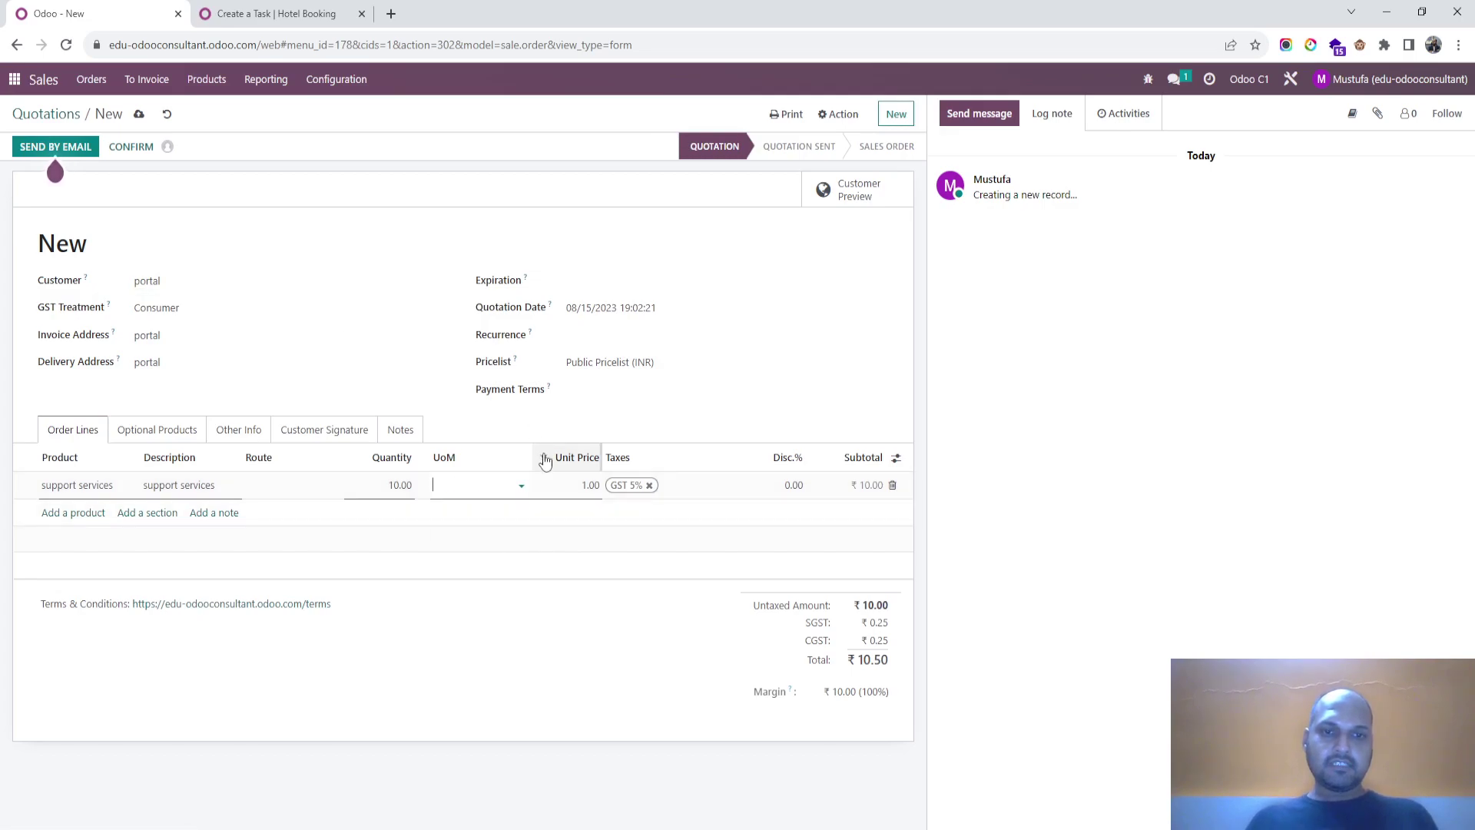
click(583, 485)
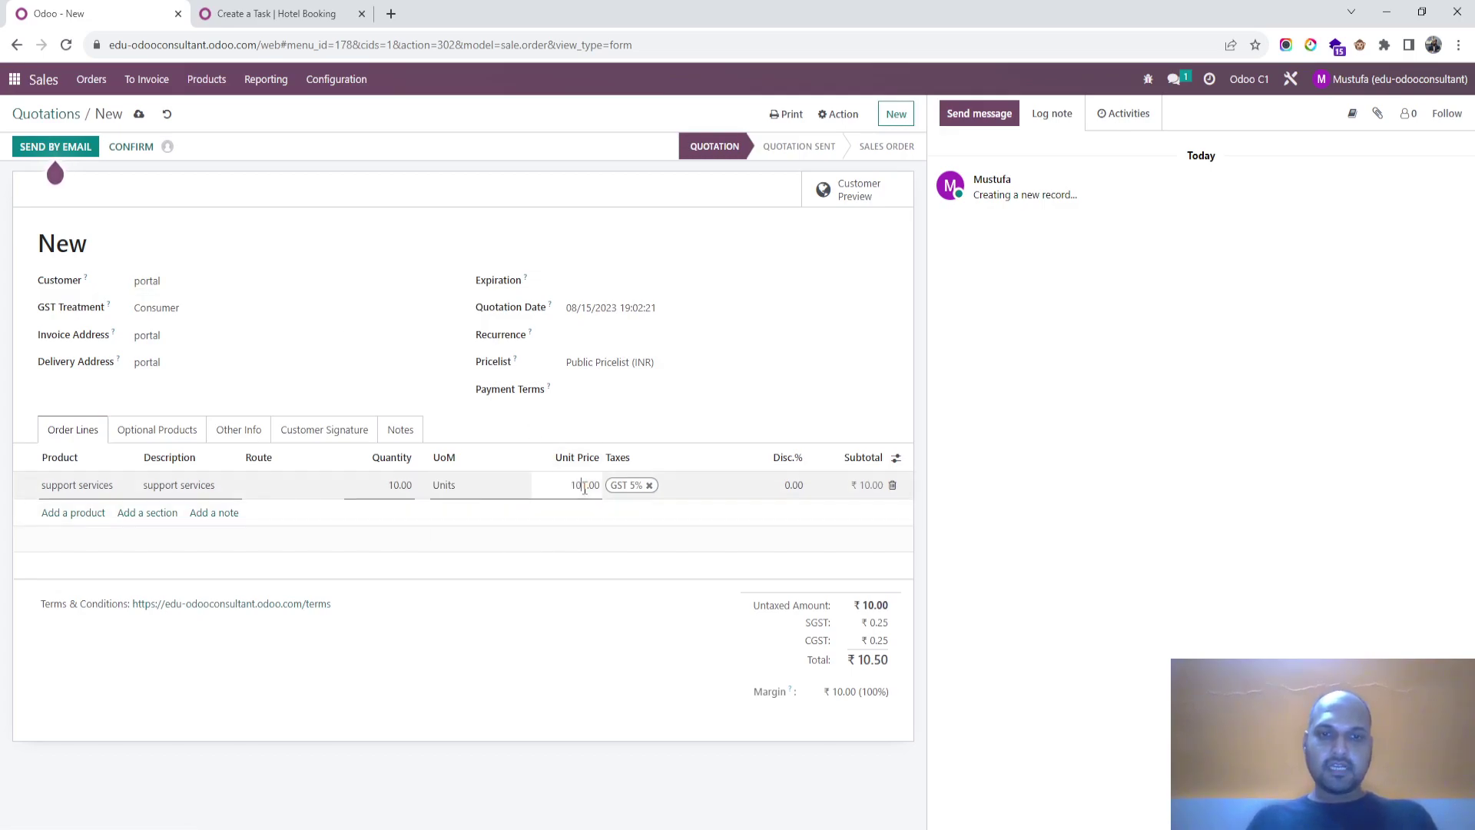
click(127, 147)
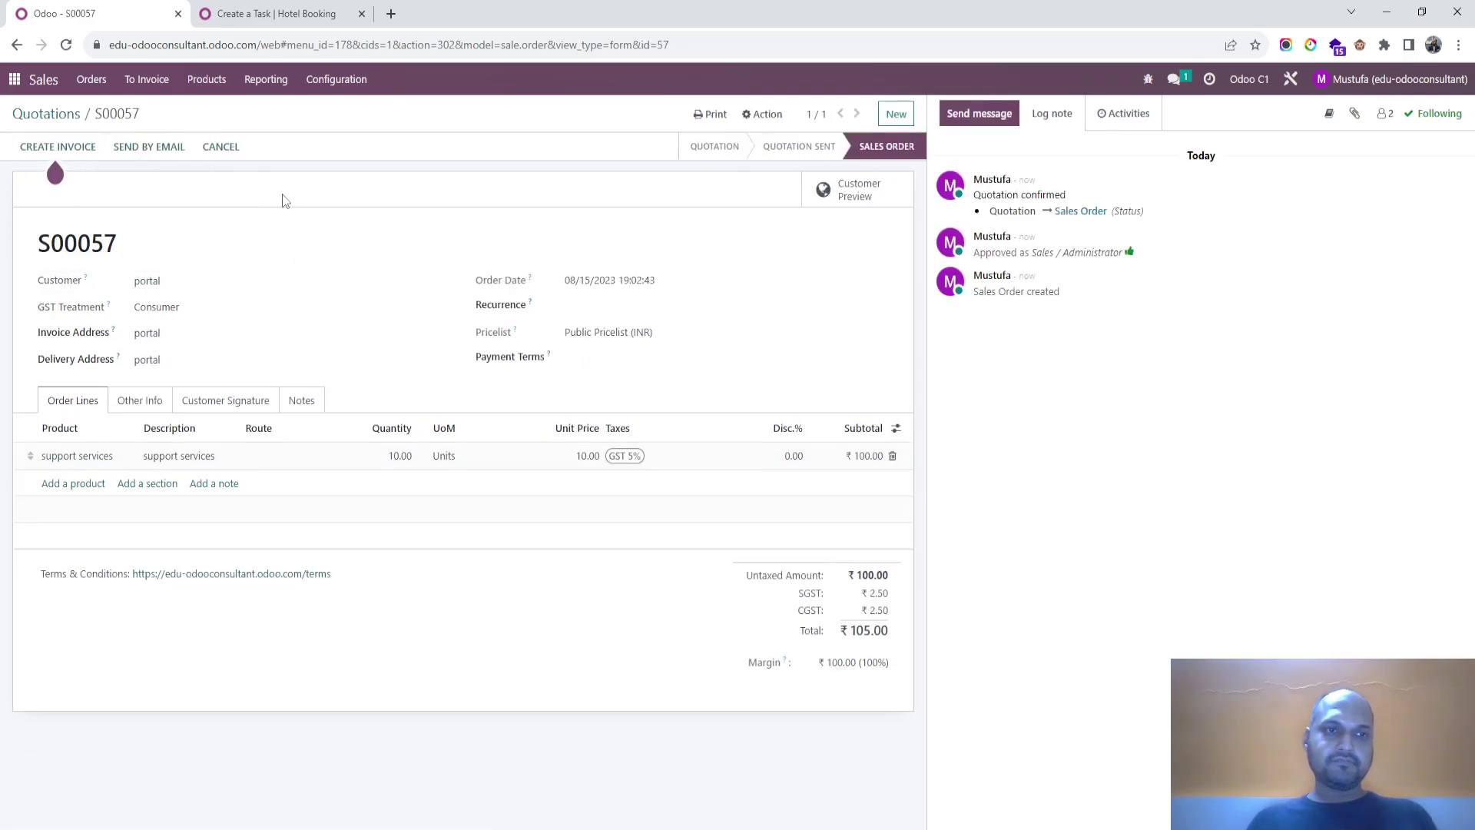
Step: Open the Project app and the Test 4 task under the Support project's tasks
click(265, 16)
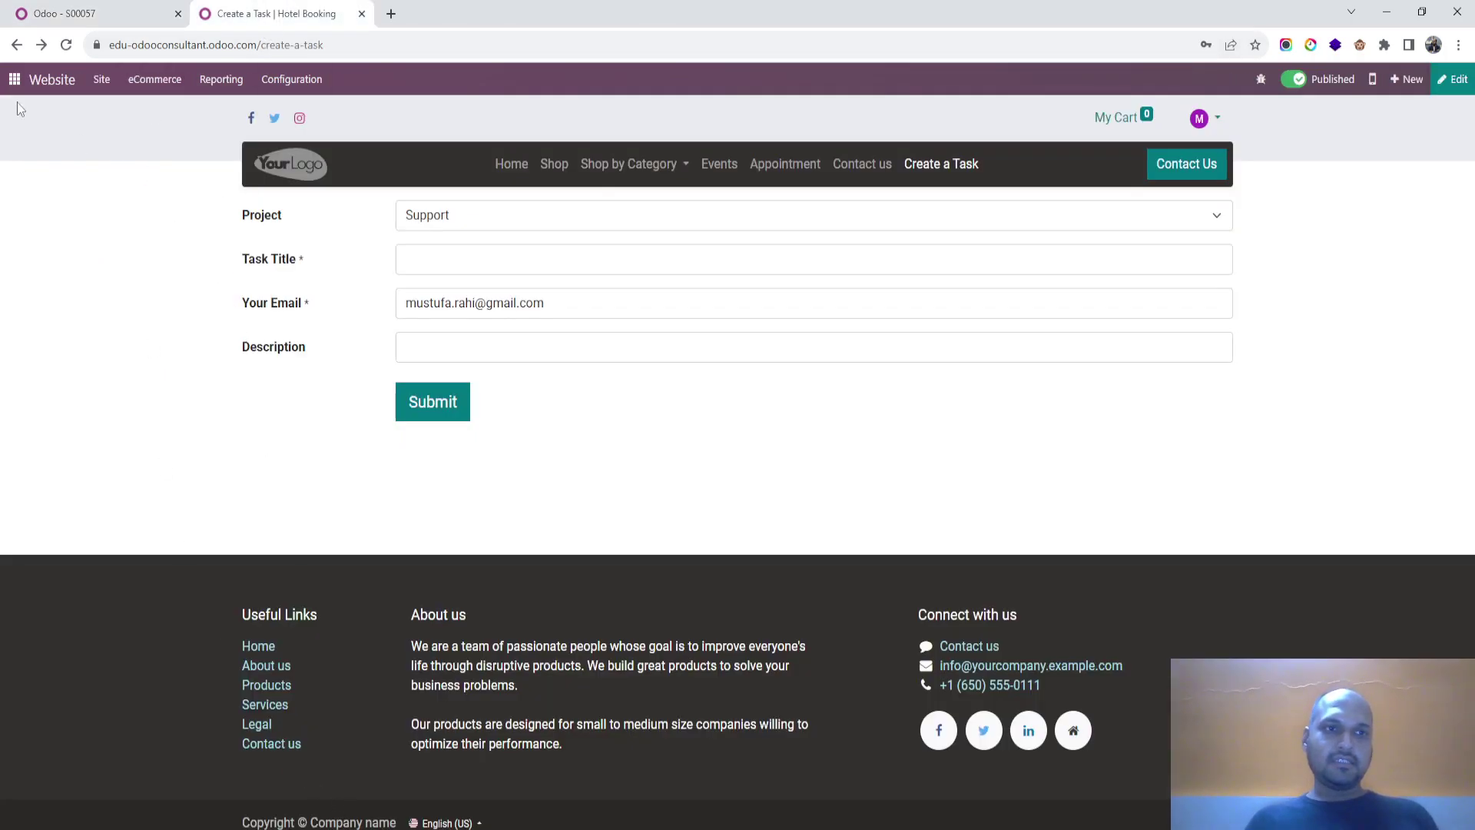
click(14, 79)
text(proe)
key(Escape)
click(13, 79)
scroll(107, 787, down, 1)
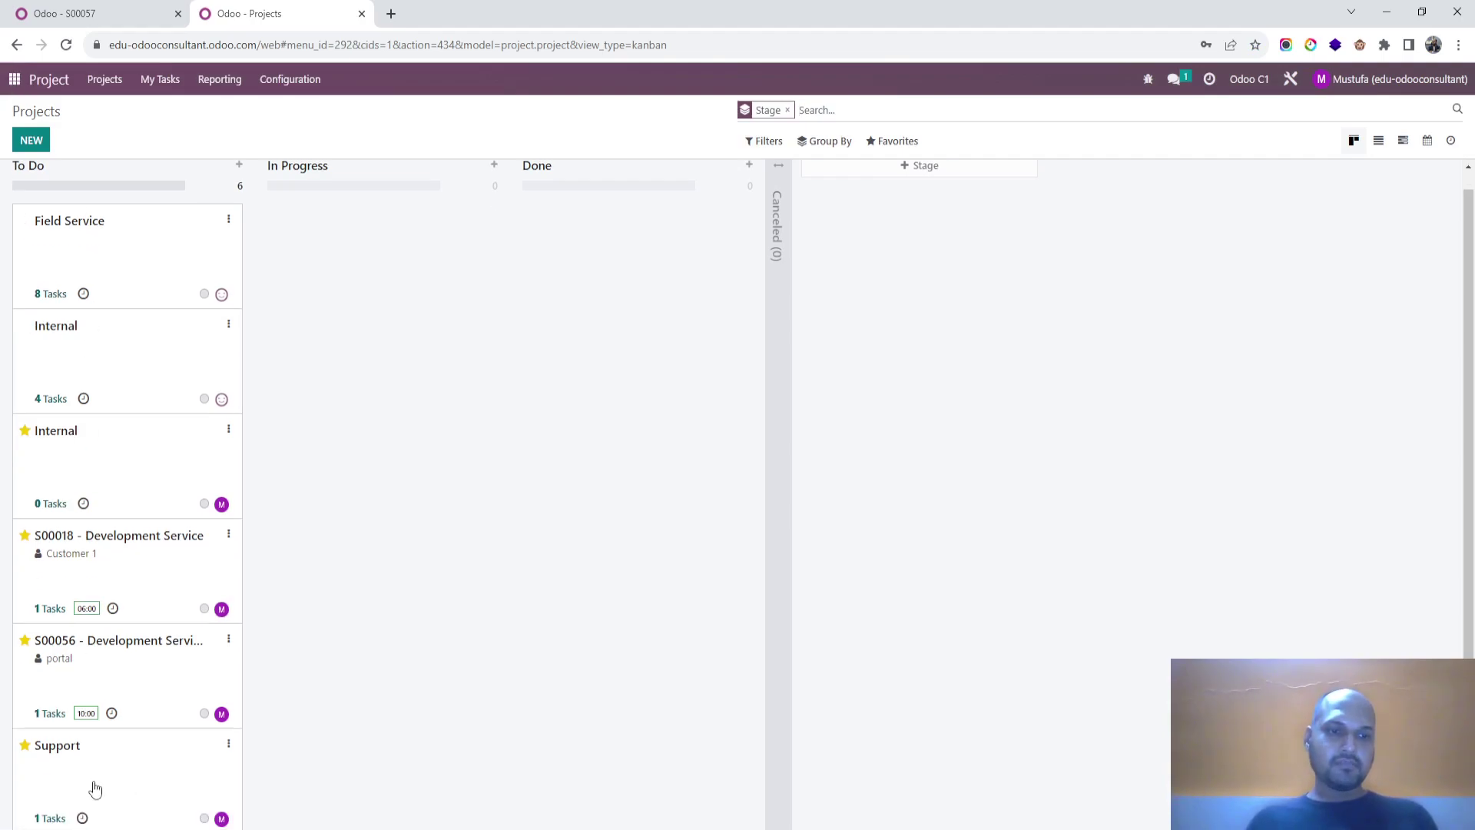
click(52, 819)
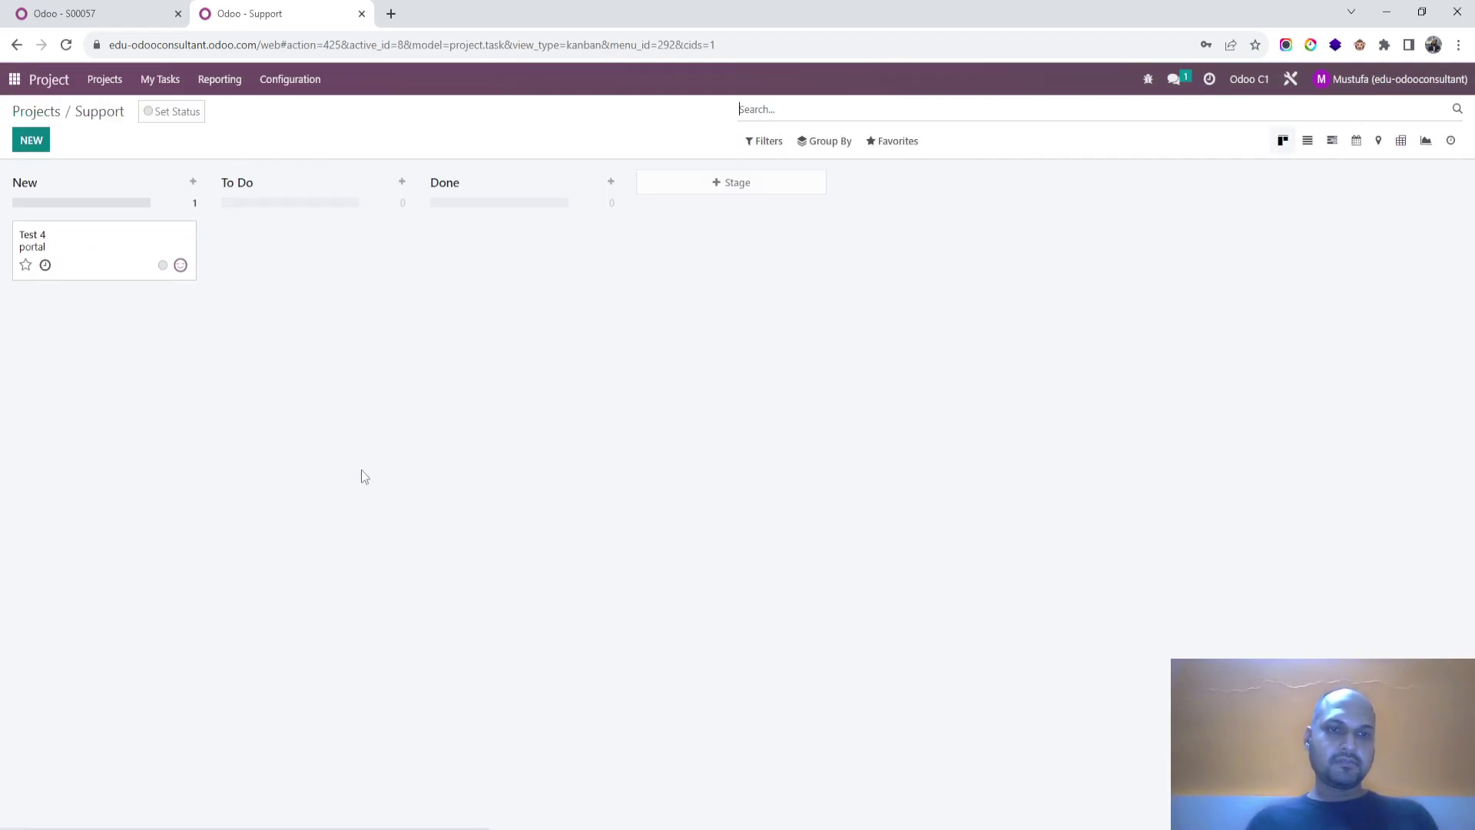
click(121, 252)
Step: Log a 02:00-hour timesheet line on Test 4 against S00057 - support services and save
click(605, 306)
click(138, 436)
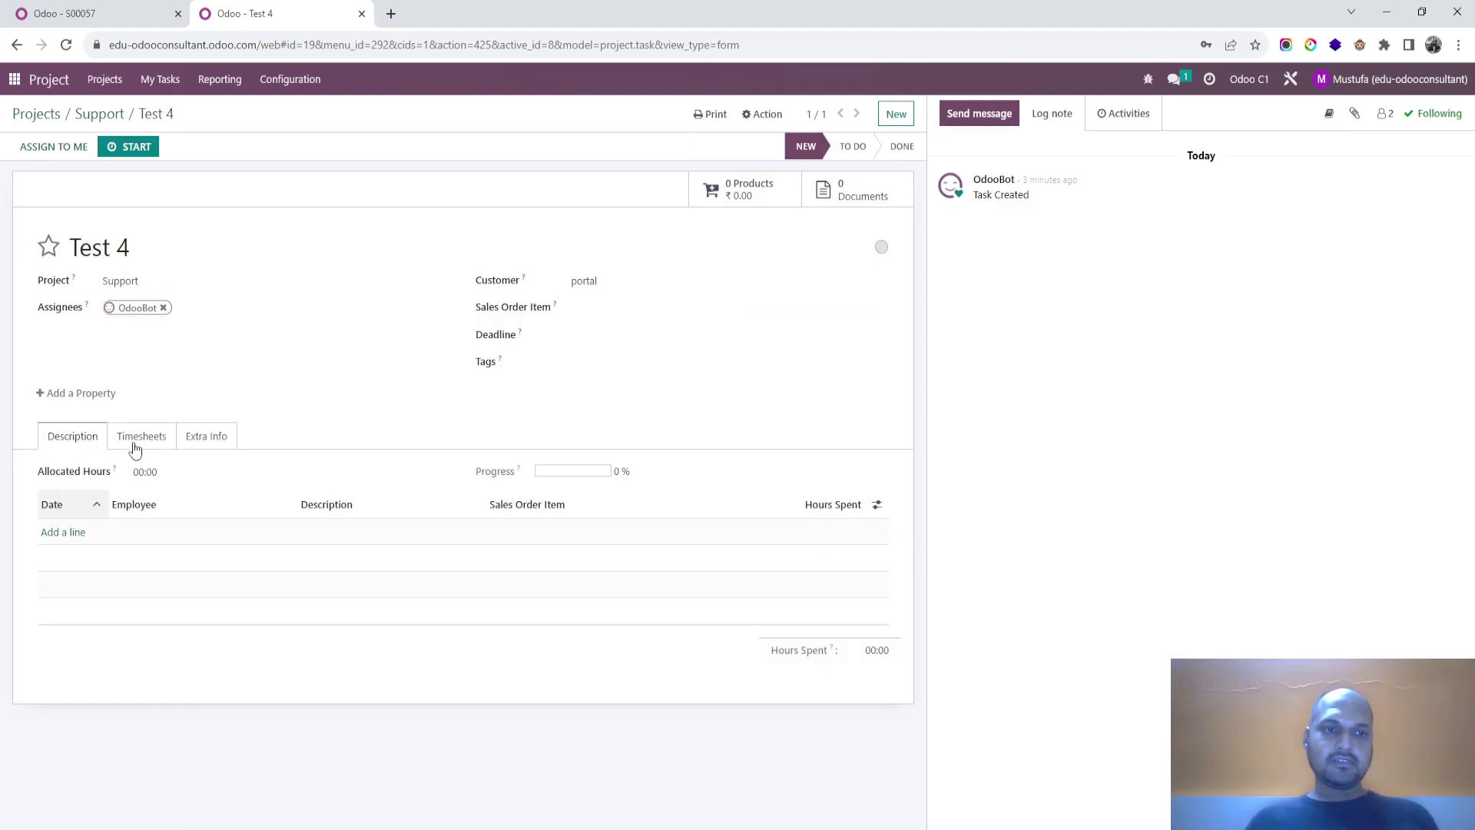
click(73, 542)
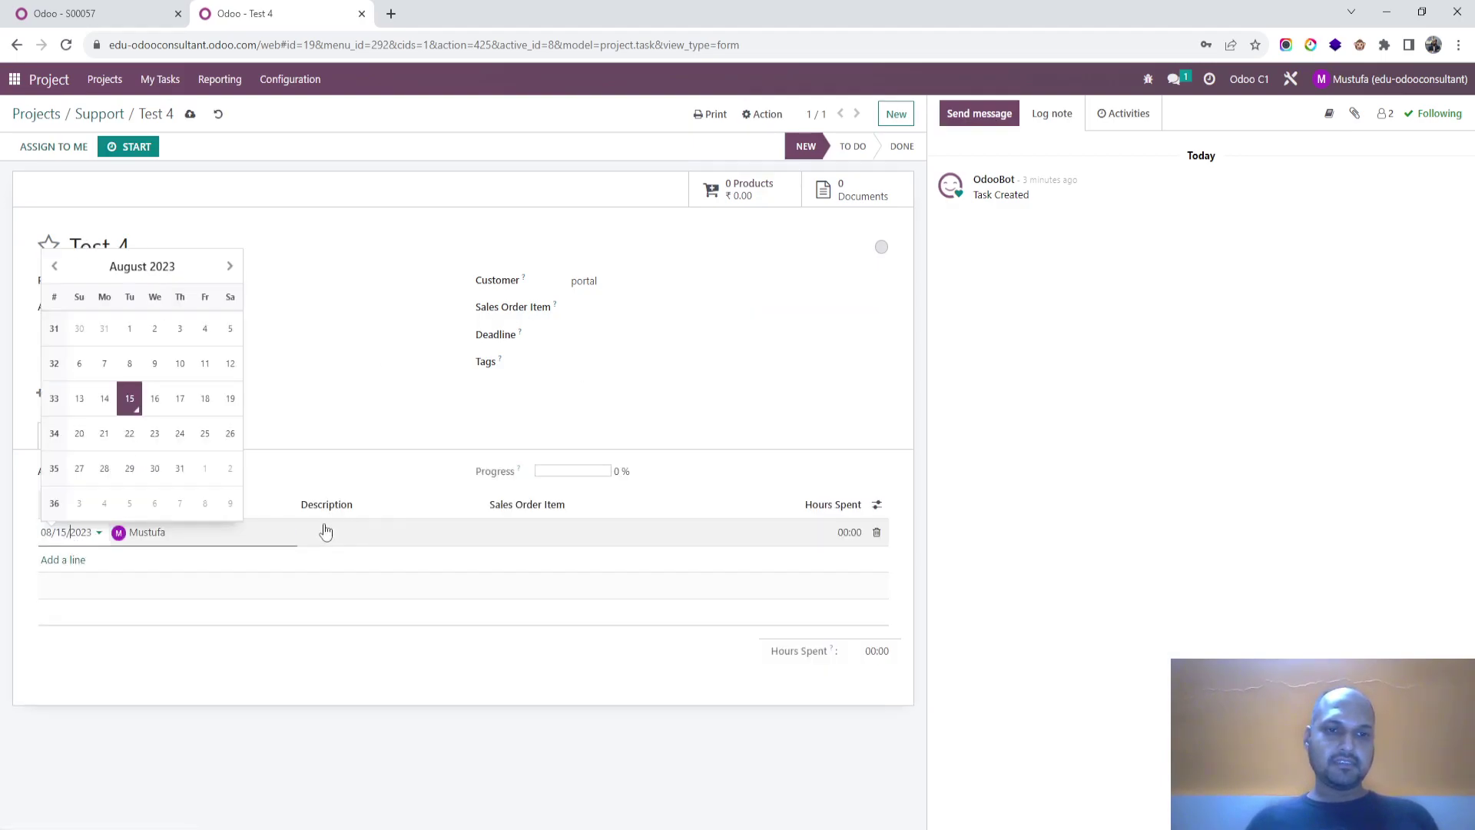
click(539, 538)
click(582, 555)
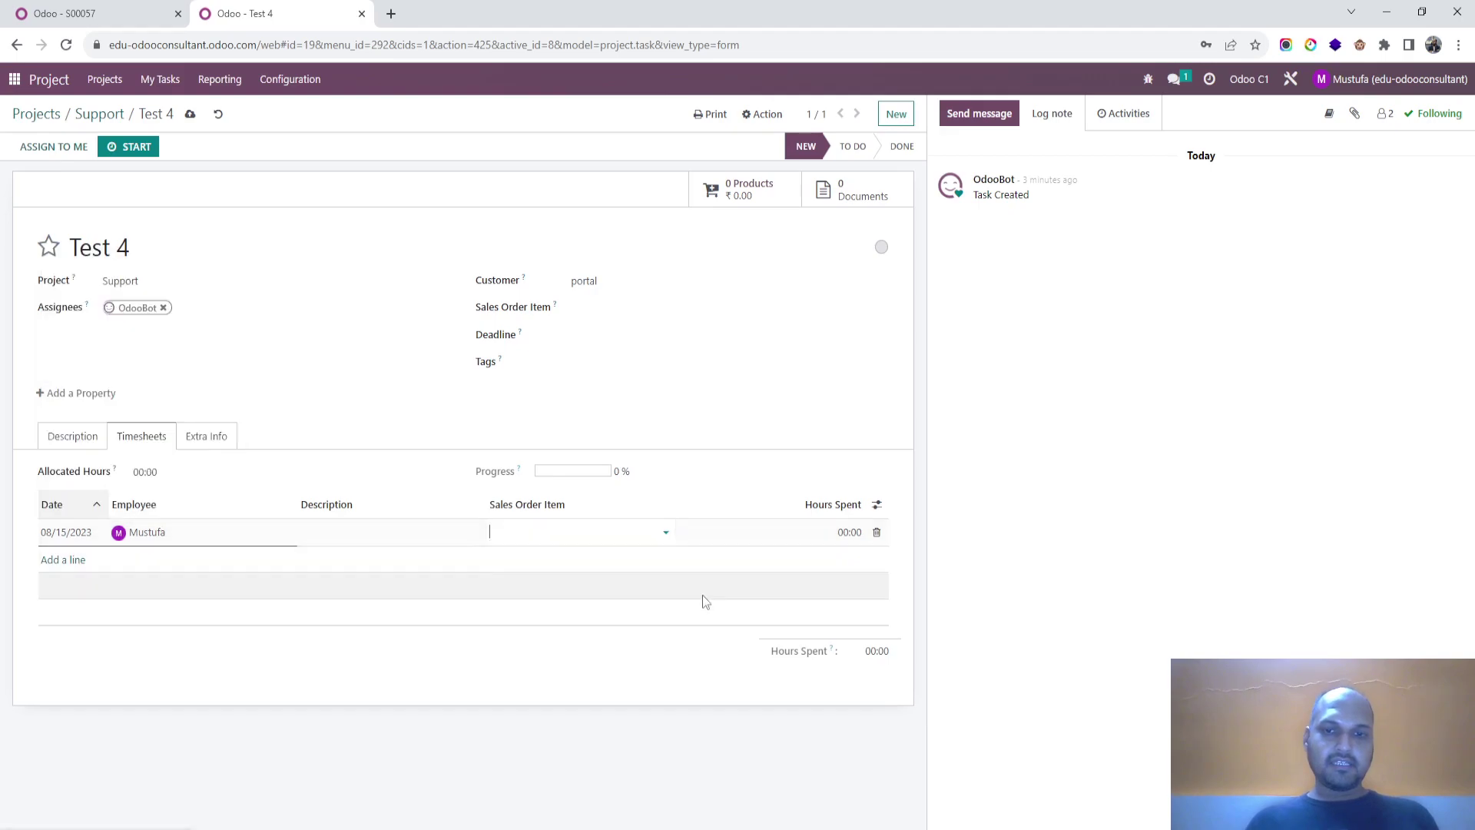
click(833, 533)
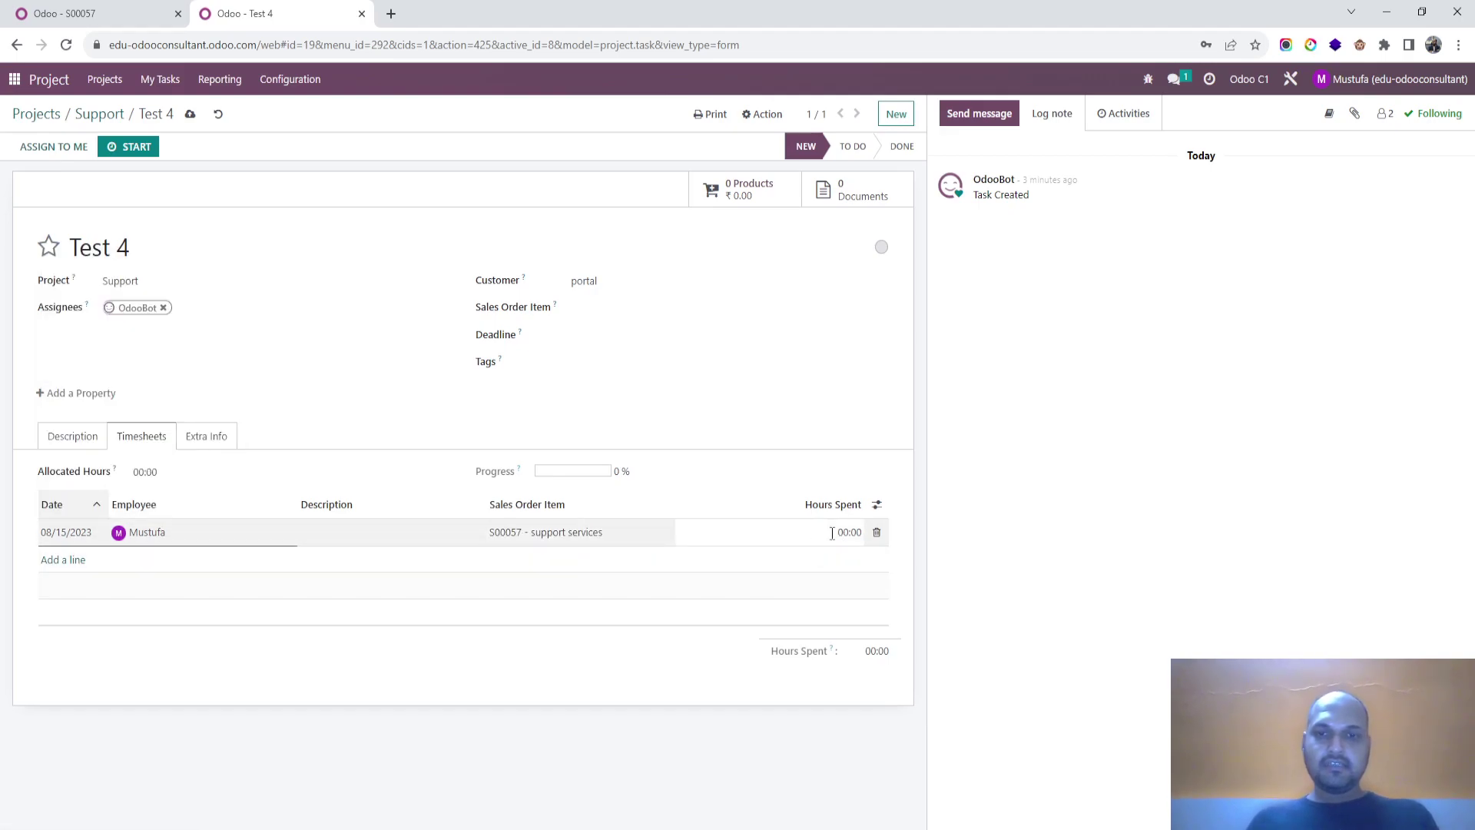
click(190, 114)
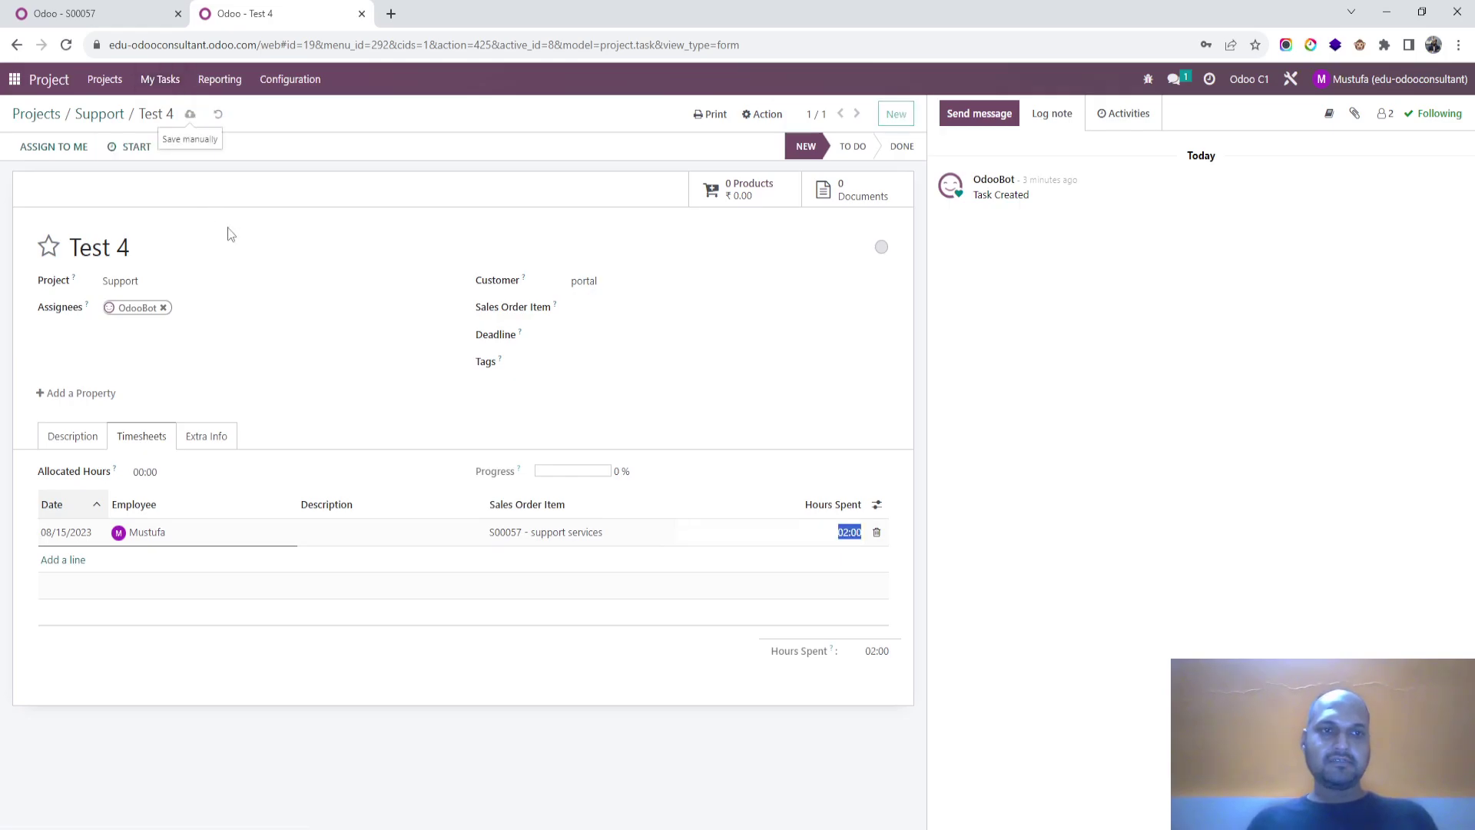
Step: Reopen sales order S00057 from the Quotations list
click(149, 13)
click(60, 117)
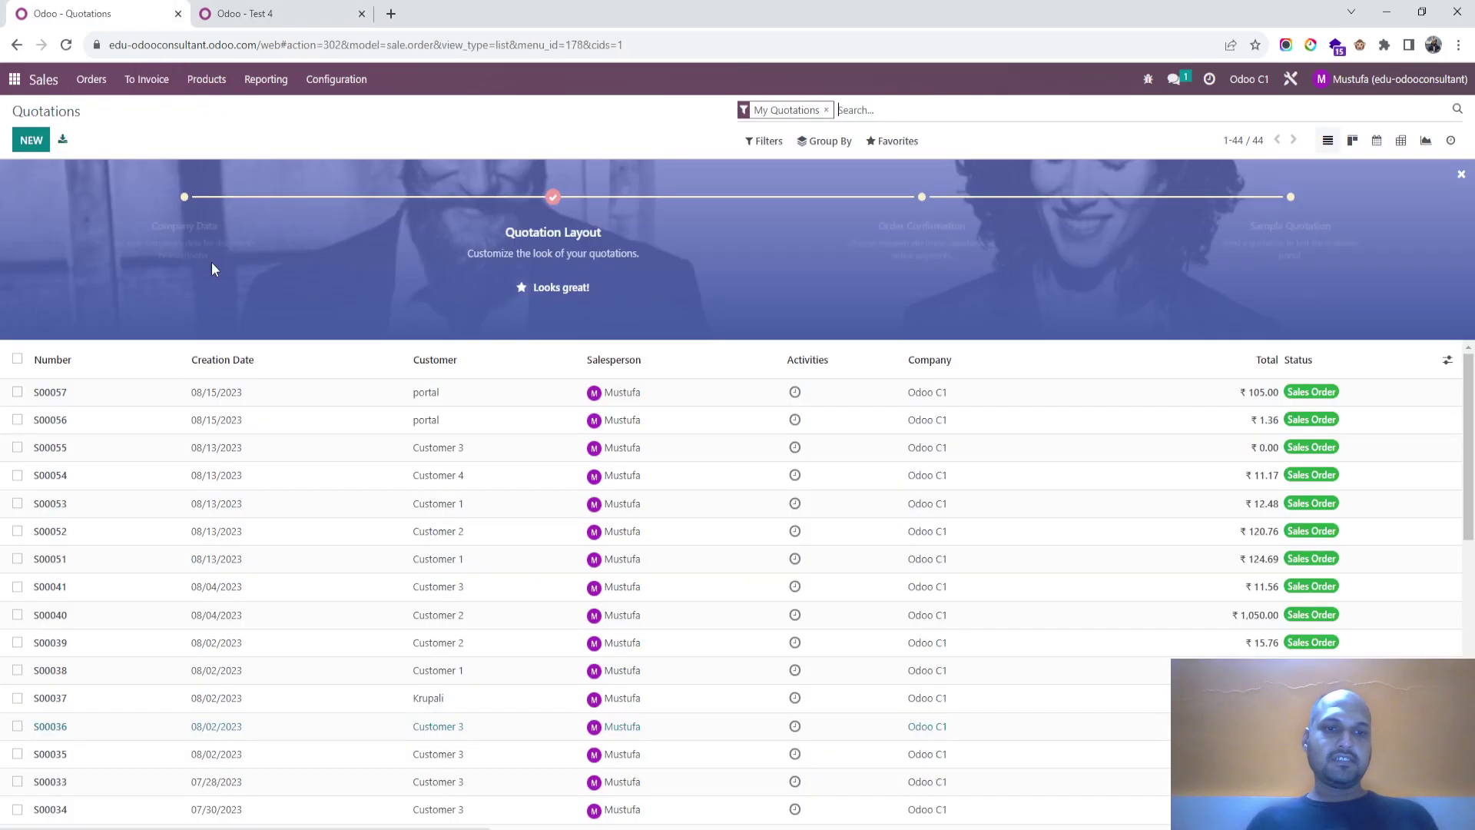
click(855, 391)
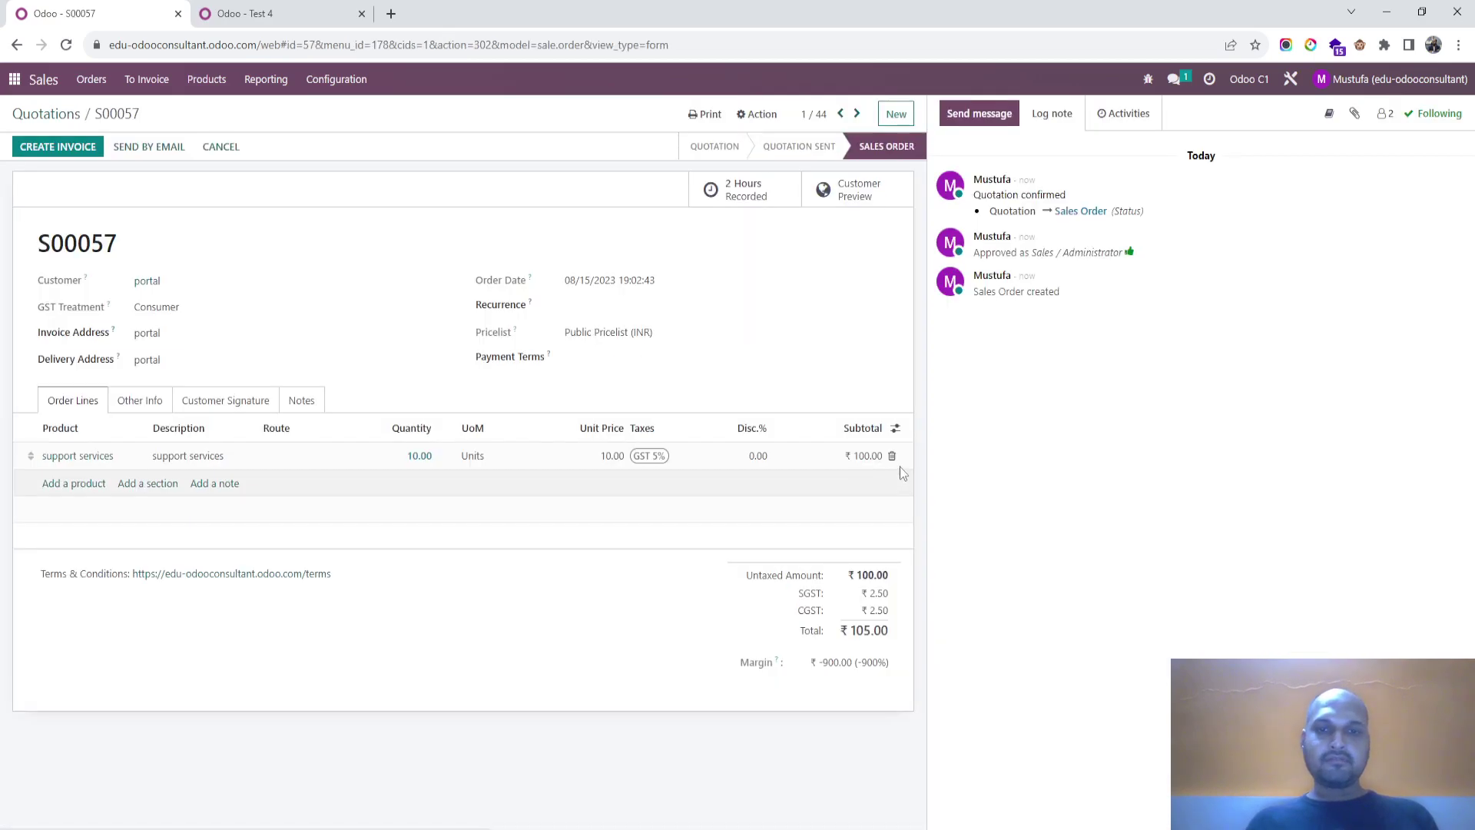
Step: Show the Delivered and Invoiced columns on S00057's order lines, then return to task Test 4
click(895, 428)
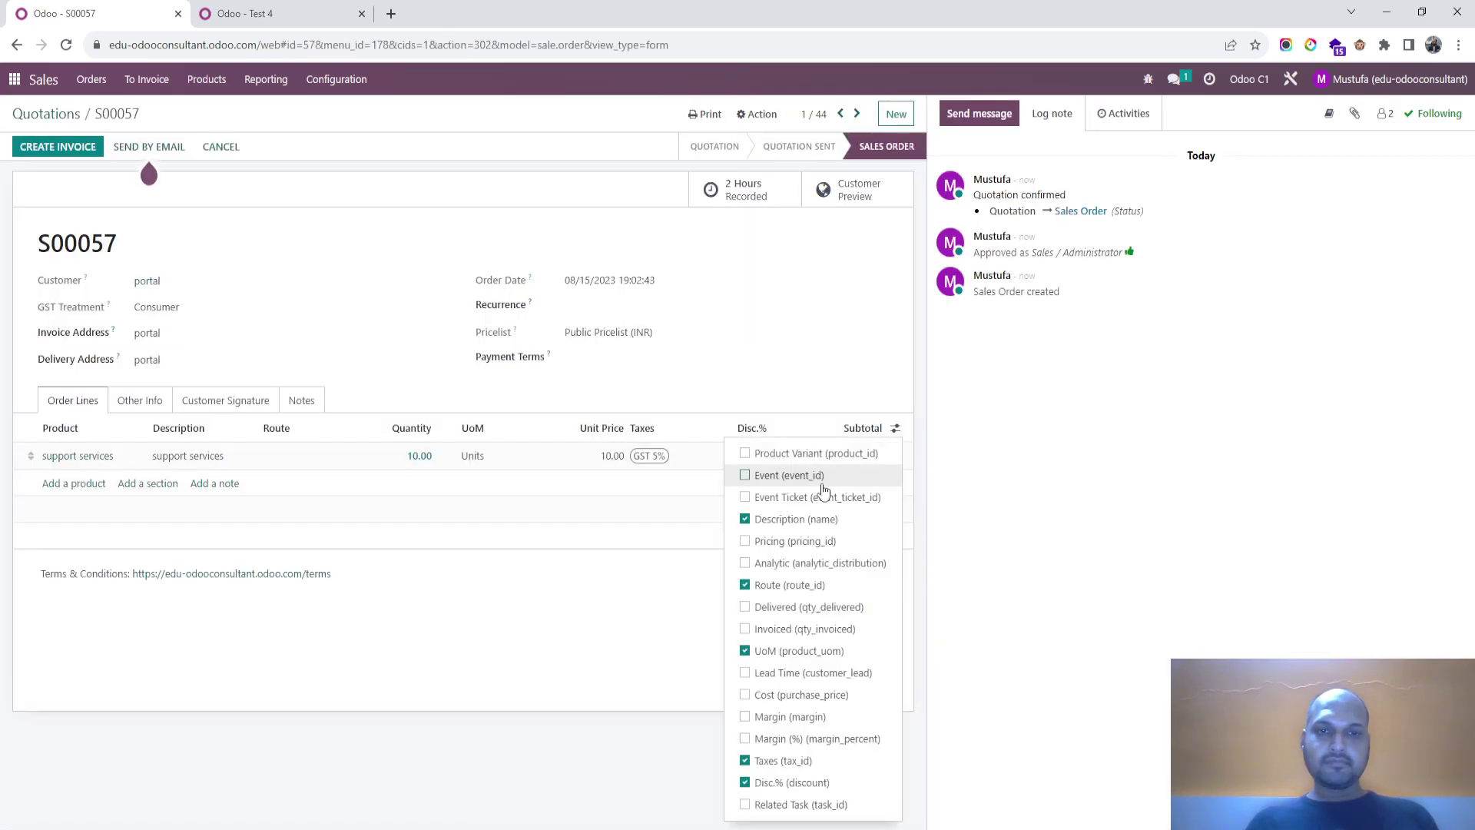
click(799, 607)
click(800, 629)
click(503, 393)
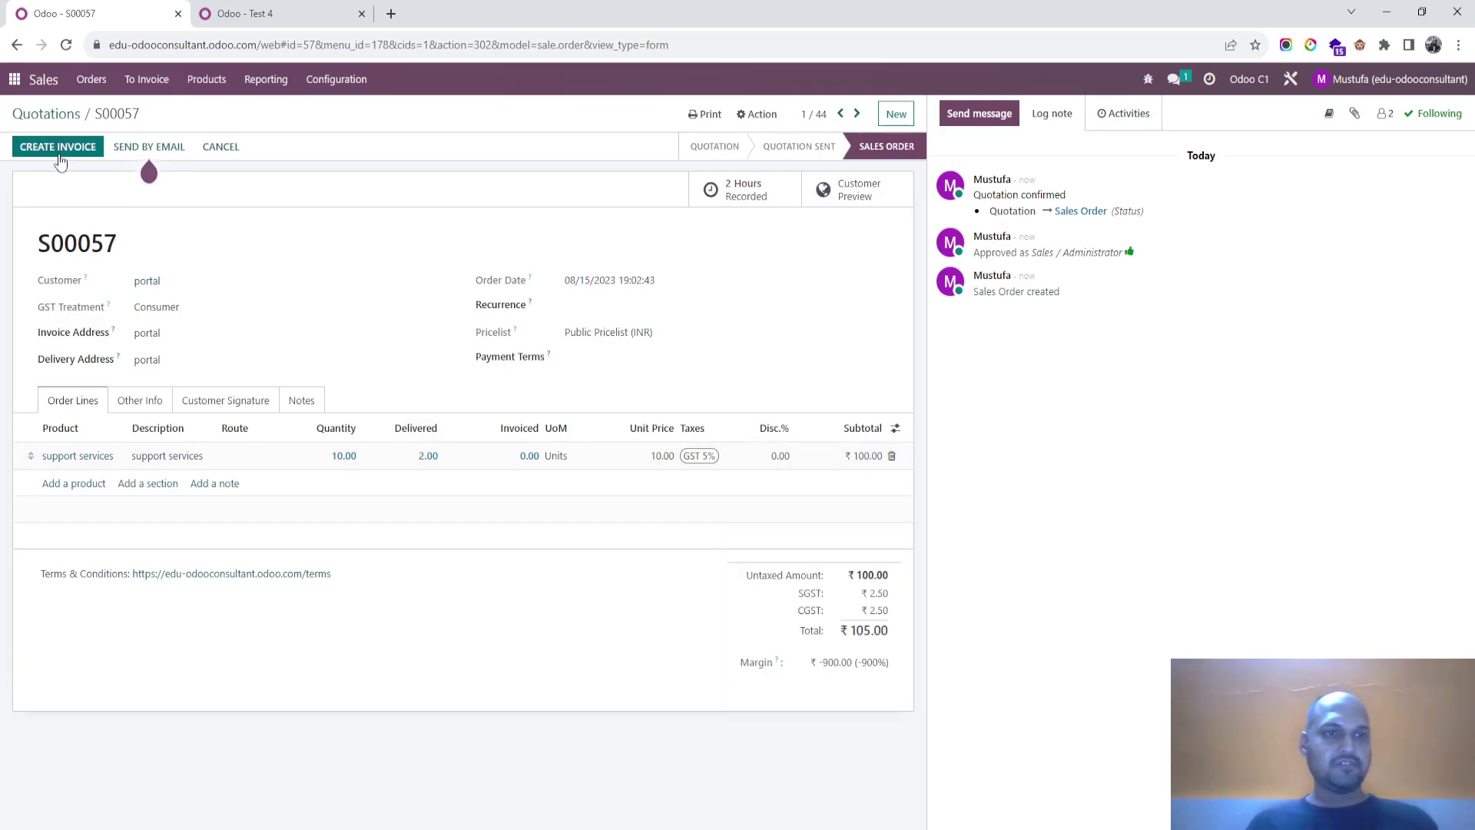
click(252, 7)
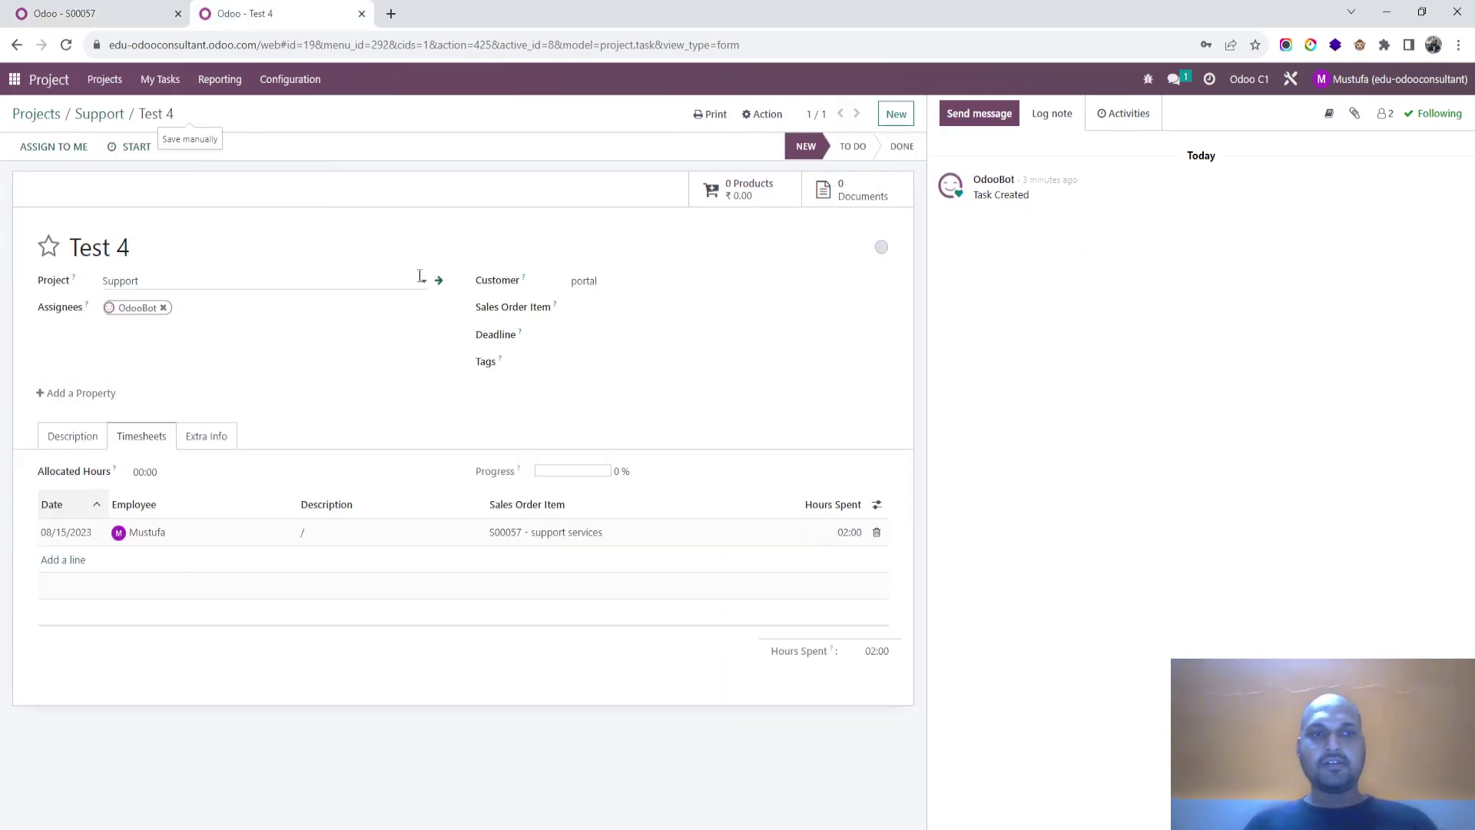
Step: Open the Website app's Create a Task page
click(13, 79)
text(we)
key(Escape)
key(Return)
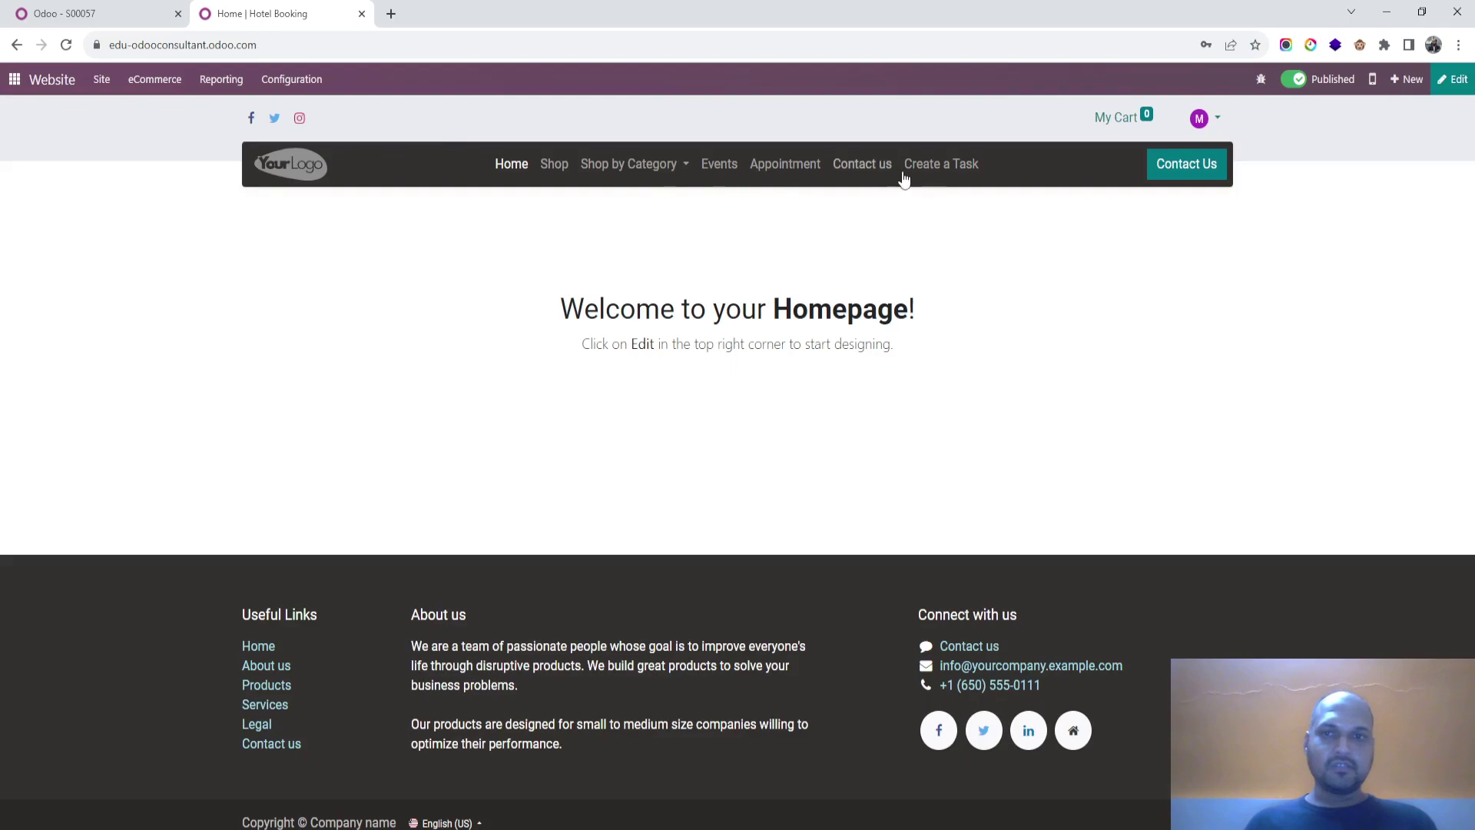
click(938, 163)
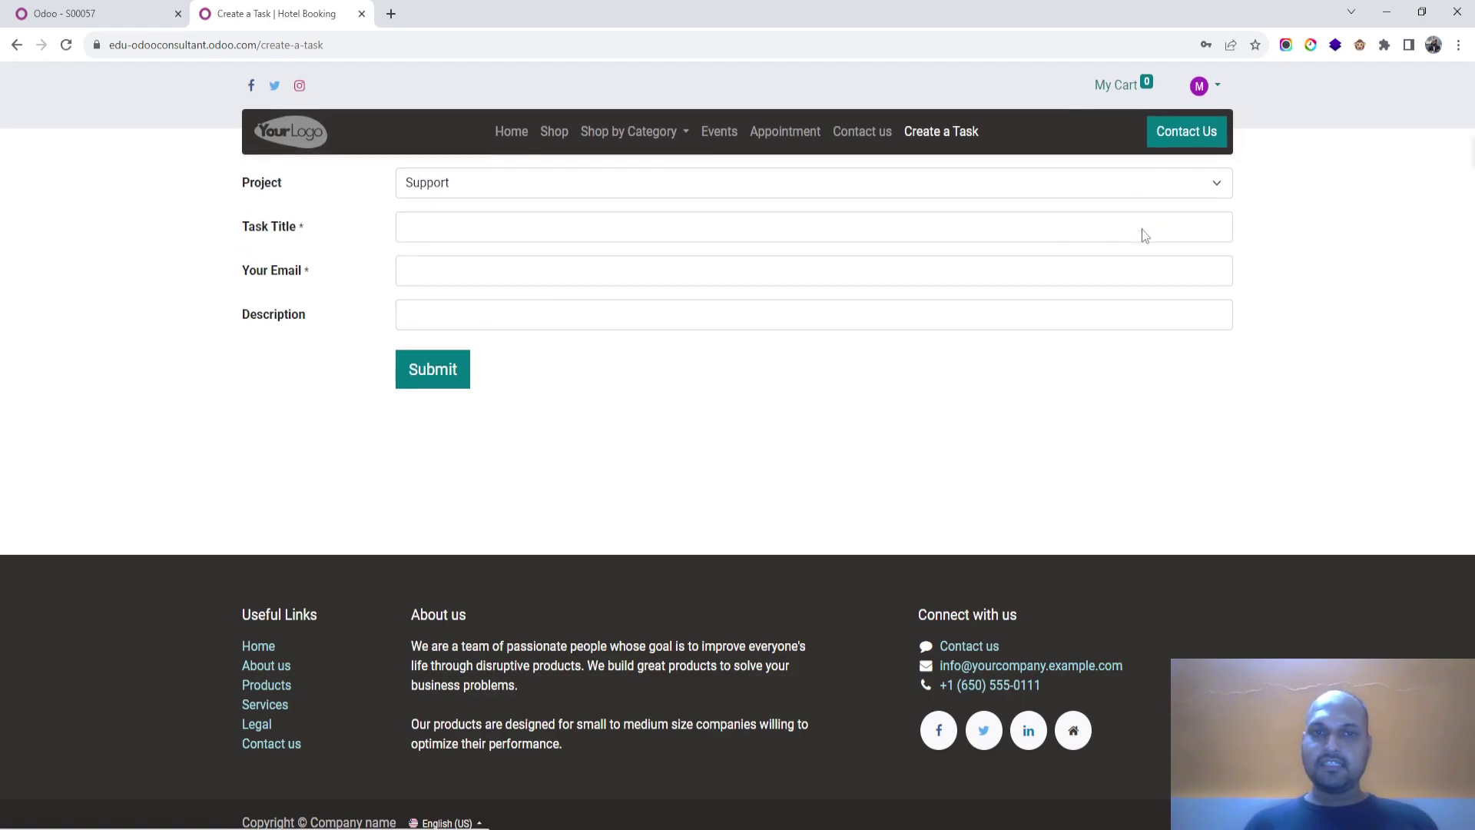
Step: Inspect the task form's action and default project options, then discard the unsaved edits
click(880, 190)
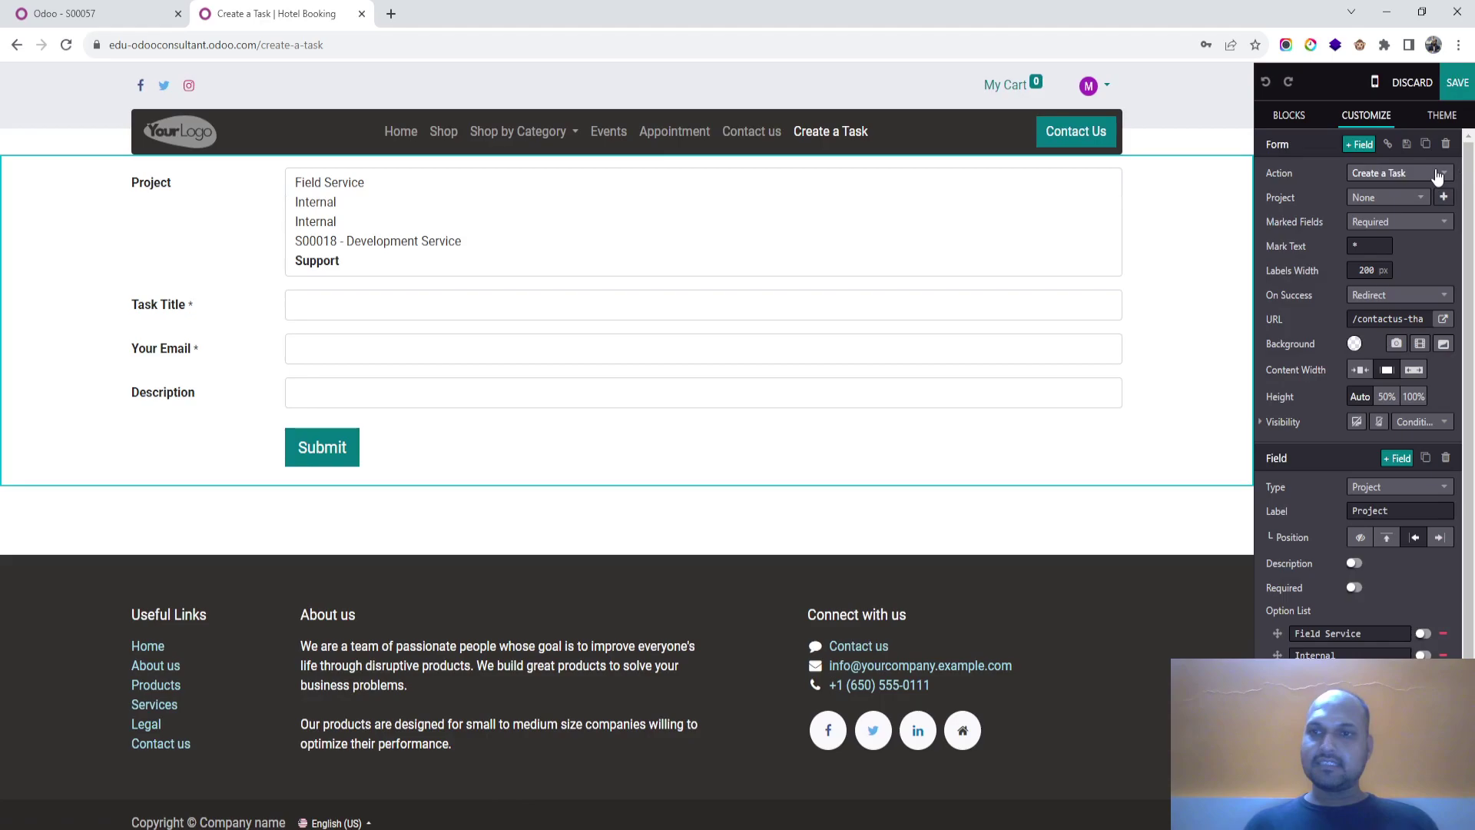
click(1437, 175)
click(1437, 175)
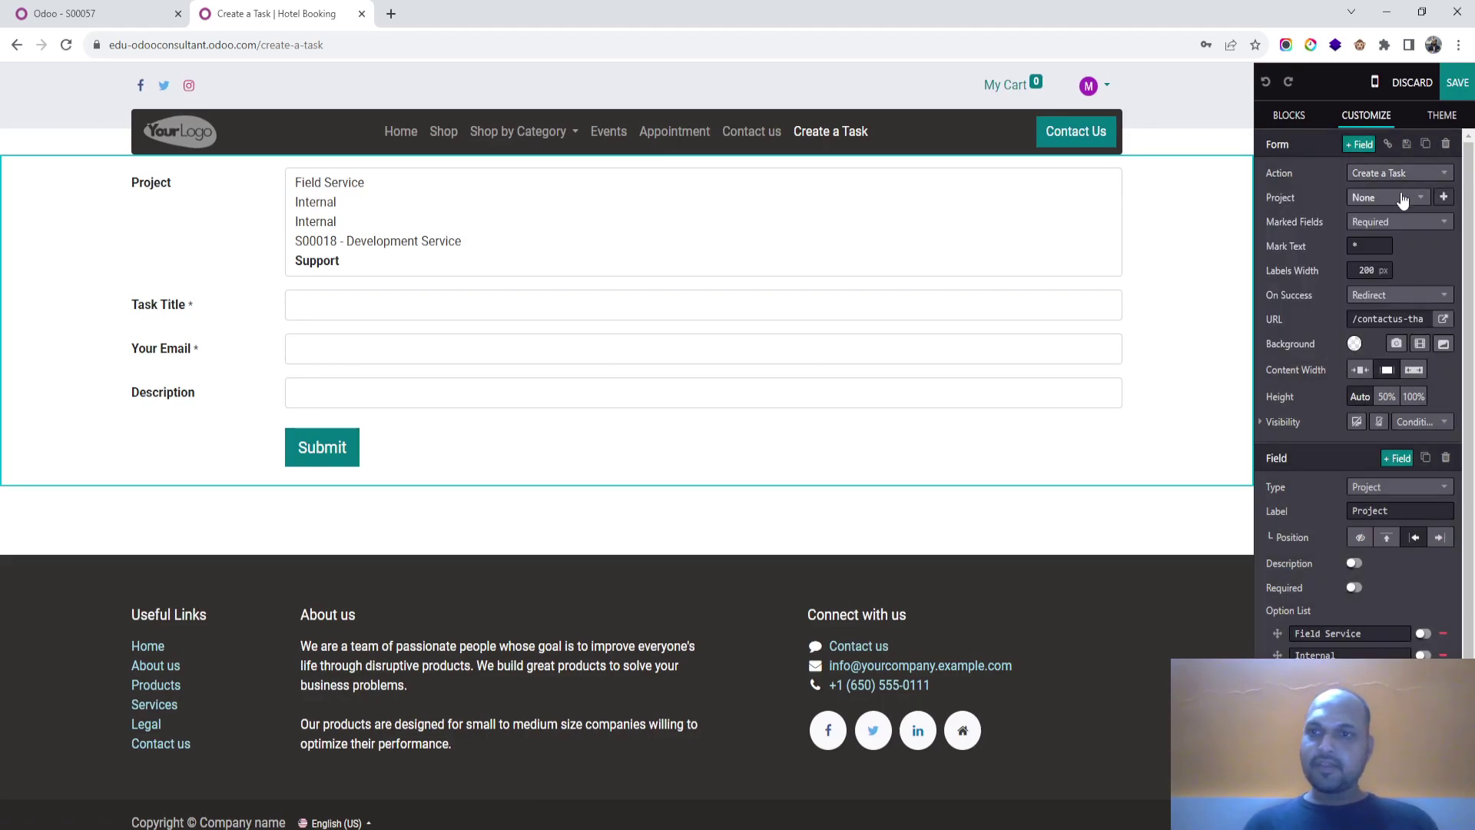
click(1413, 198)
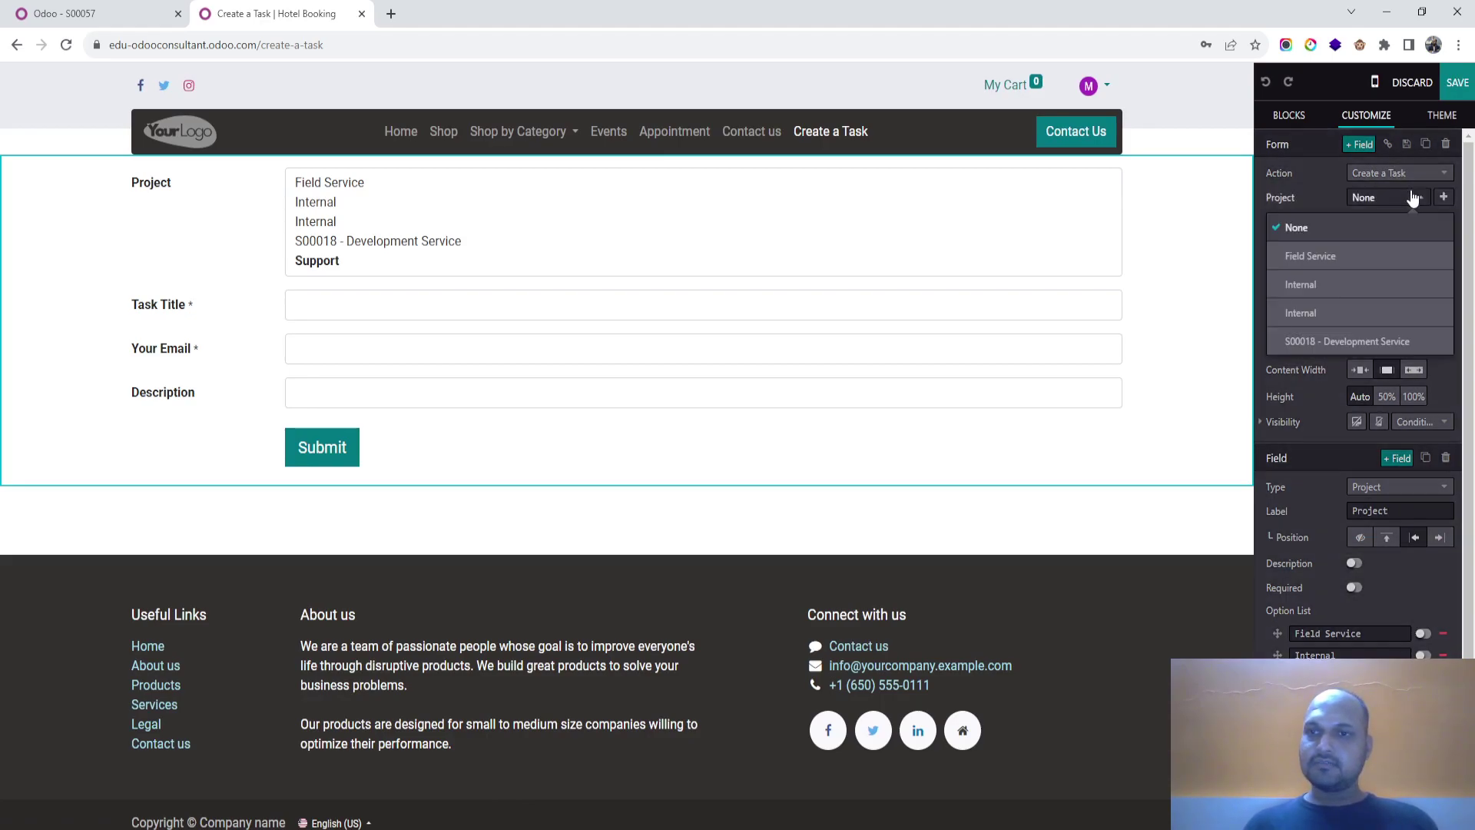
click(1412, 198)
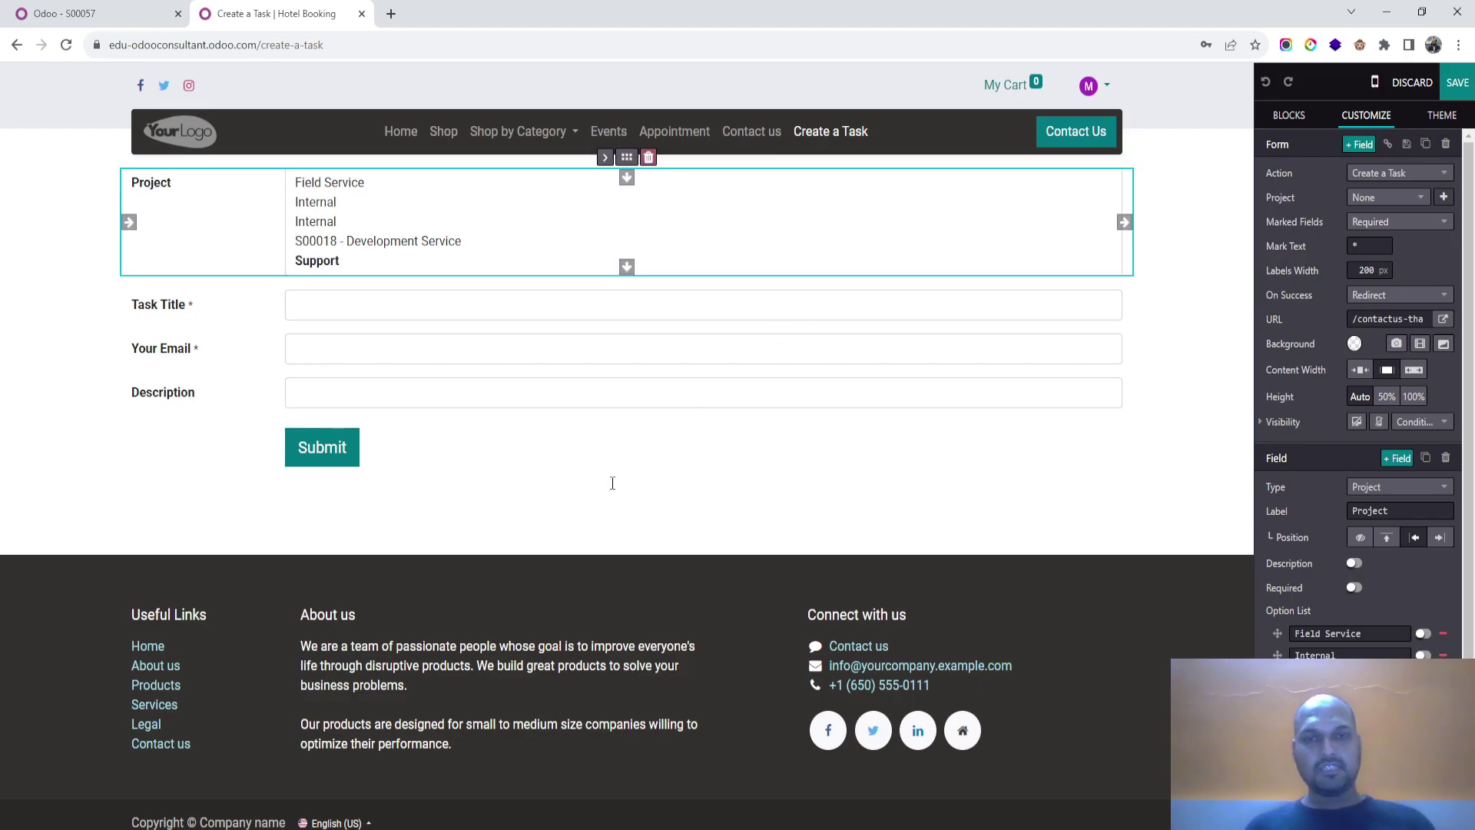
click(1405, 172)
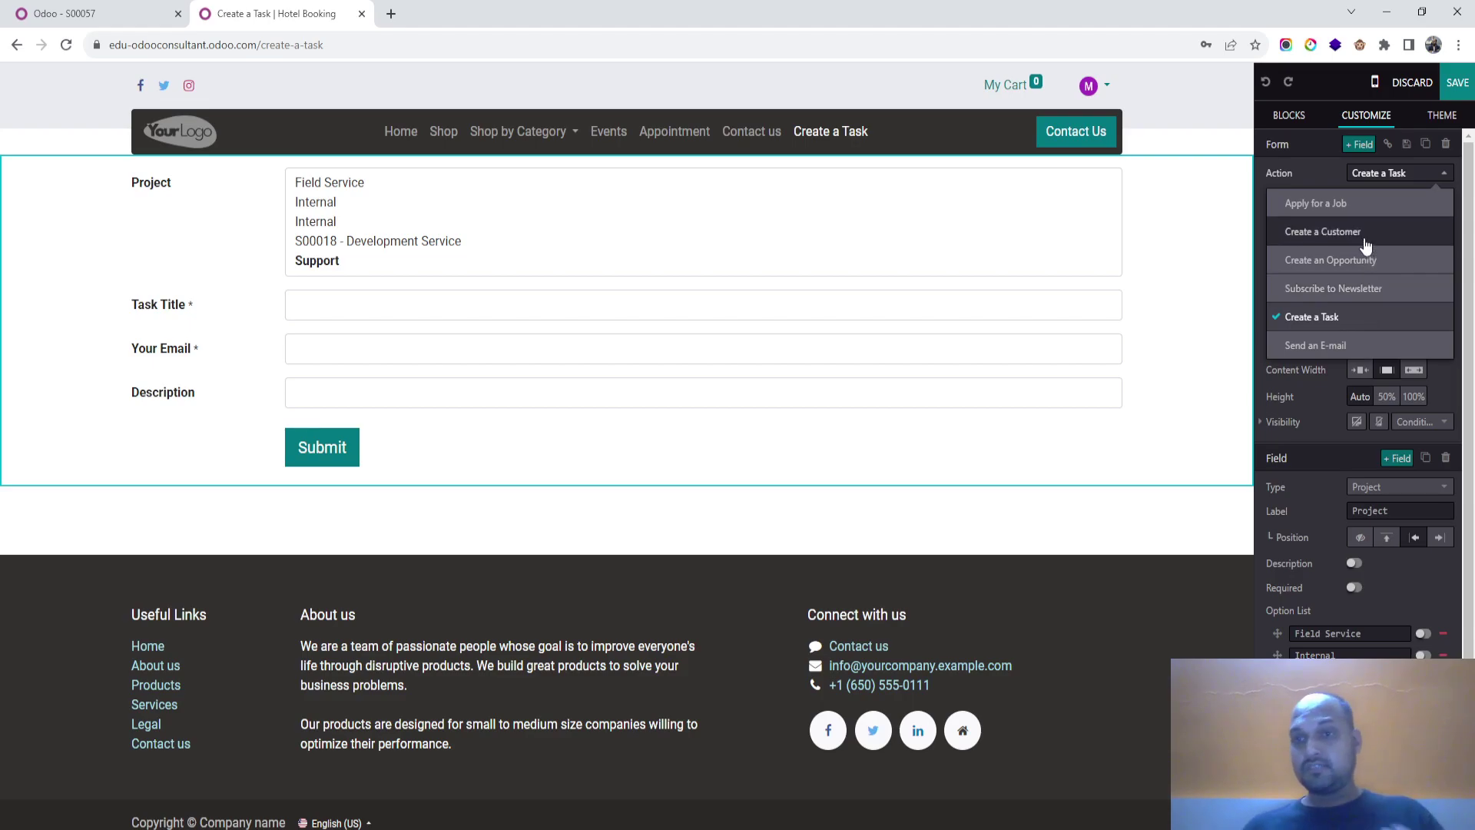
click(1210, 226)
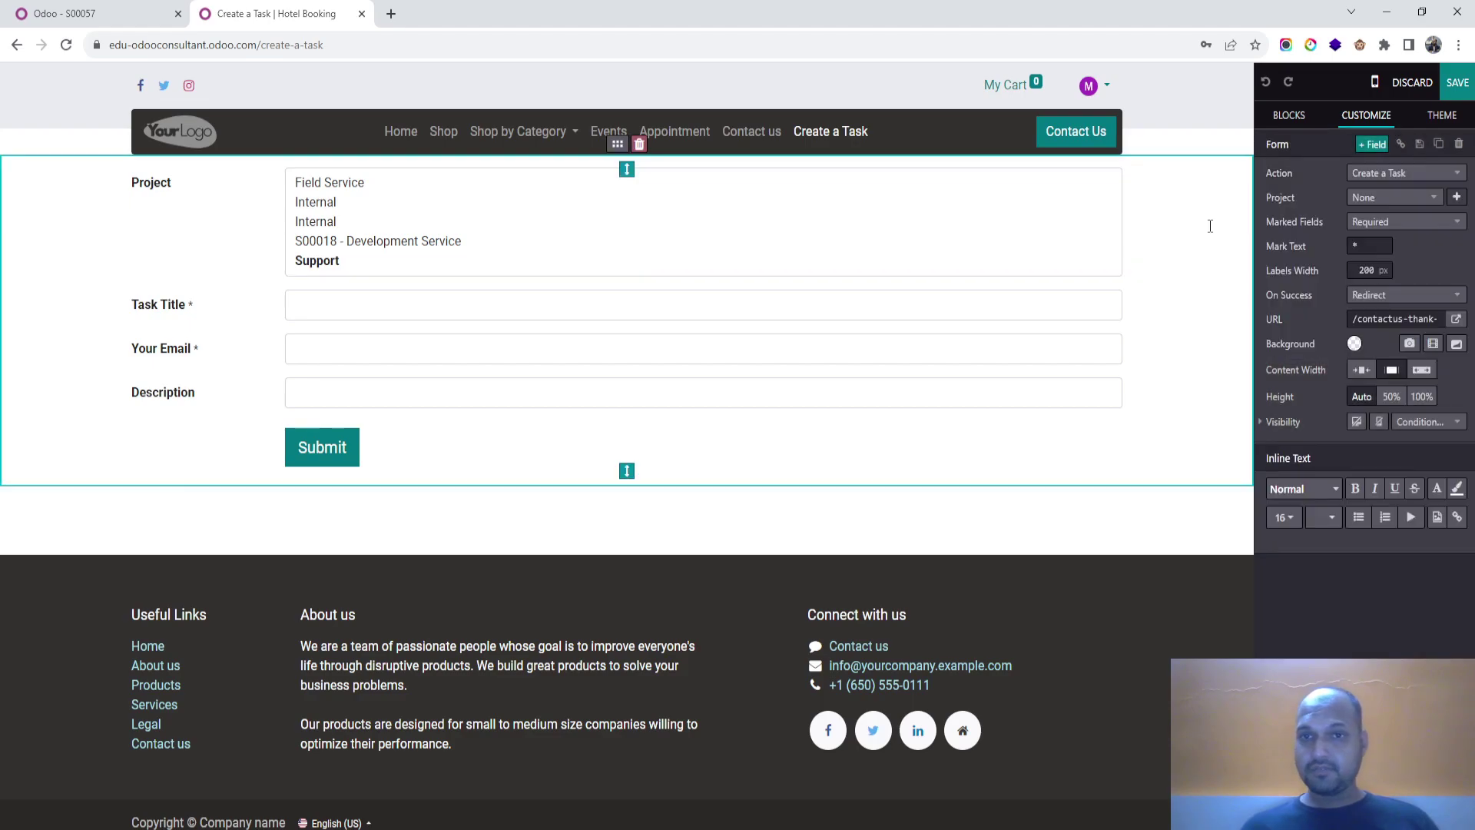
click(1425, 84)
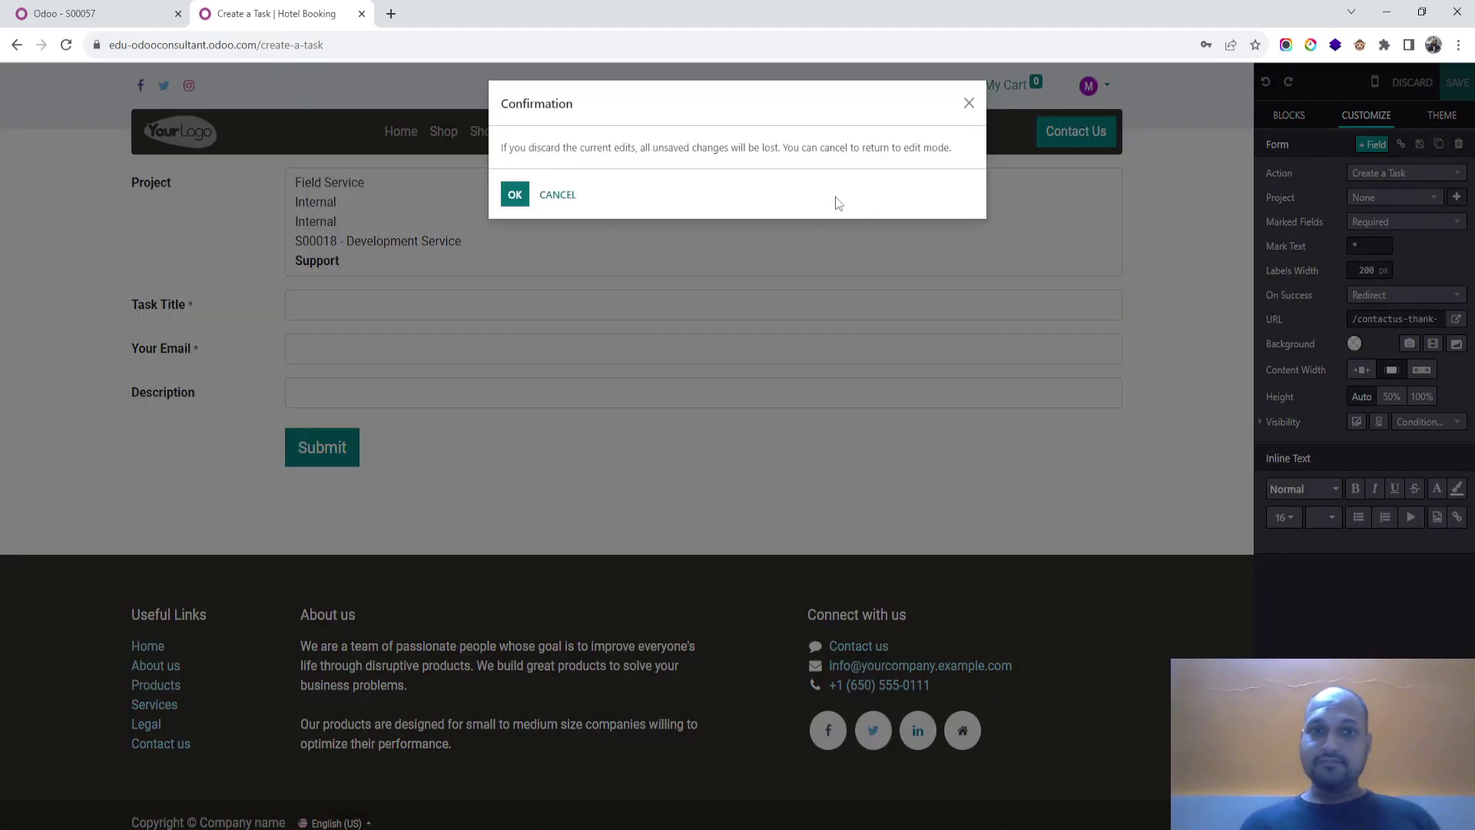
click(516, 196)
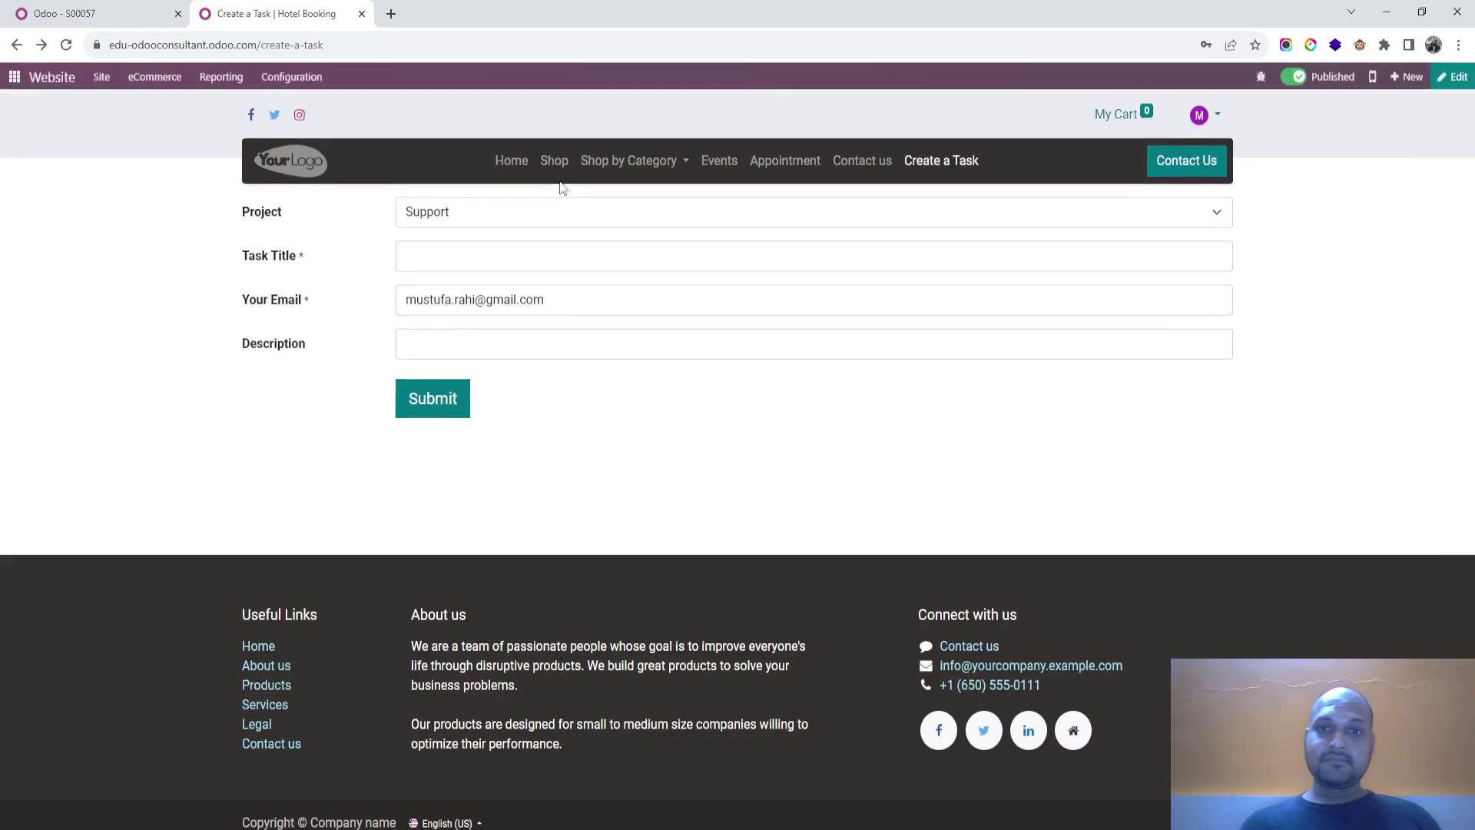
Step: Create a 'New Customer' page added to the site menu, save it and publish it
click(103, 80)
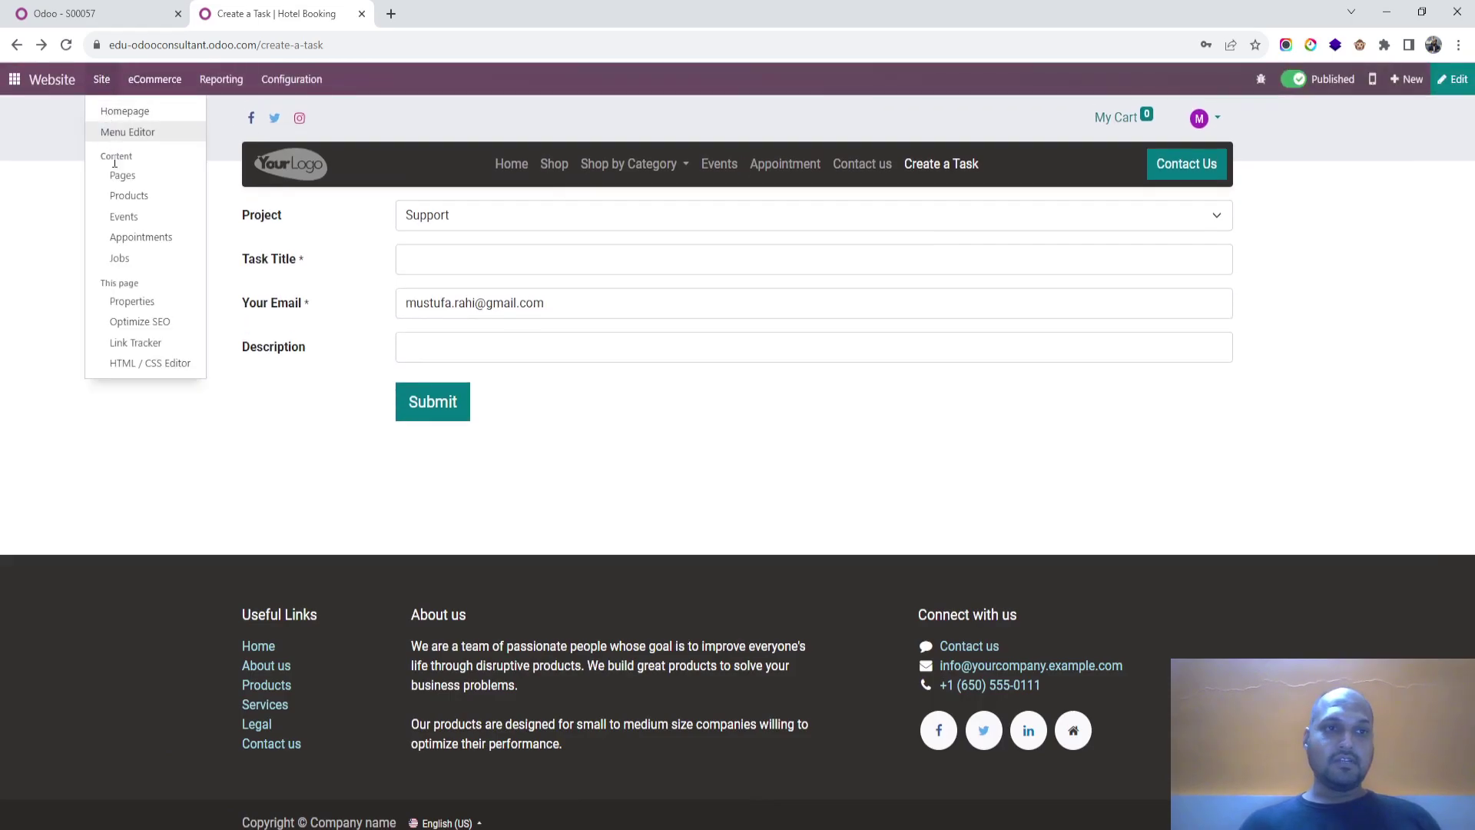
click(137, 178)
click(30, 140)
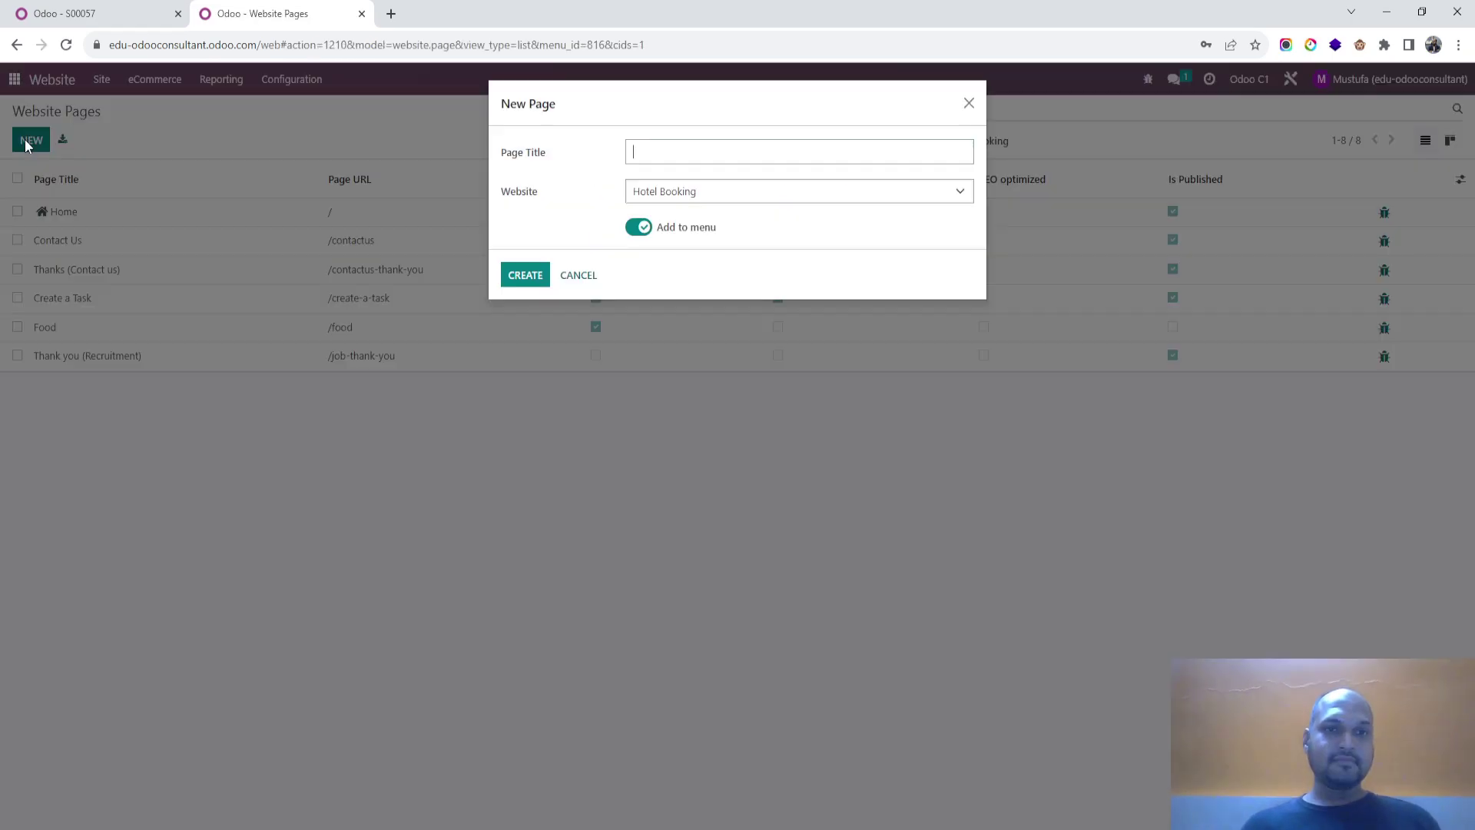
text(New Customer)
click(524, 275)
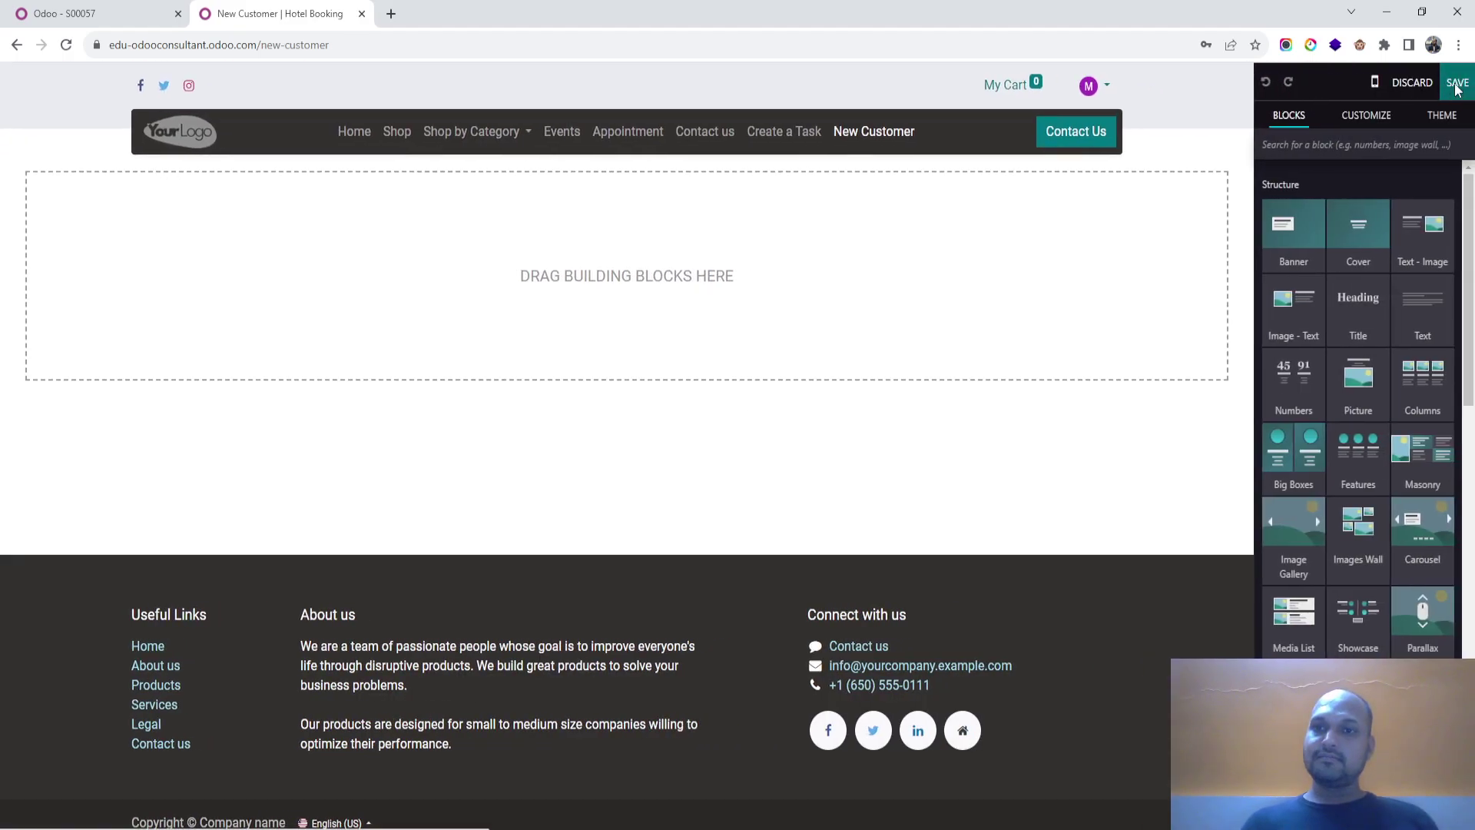
click(1456, 90)
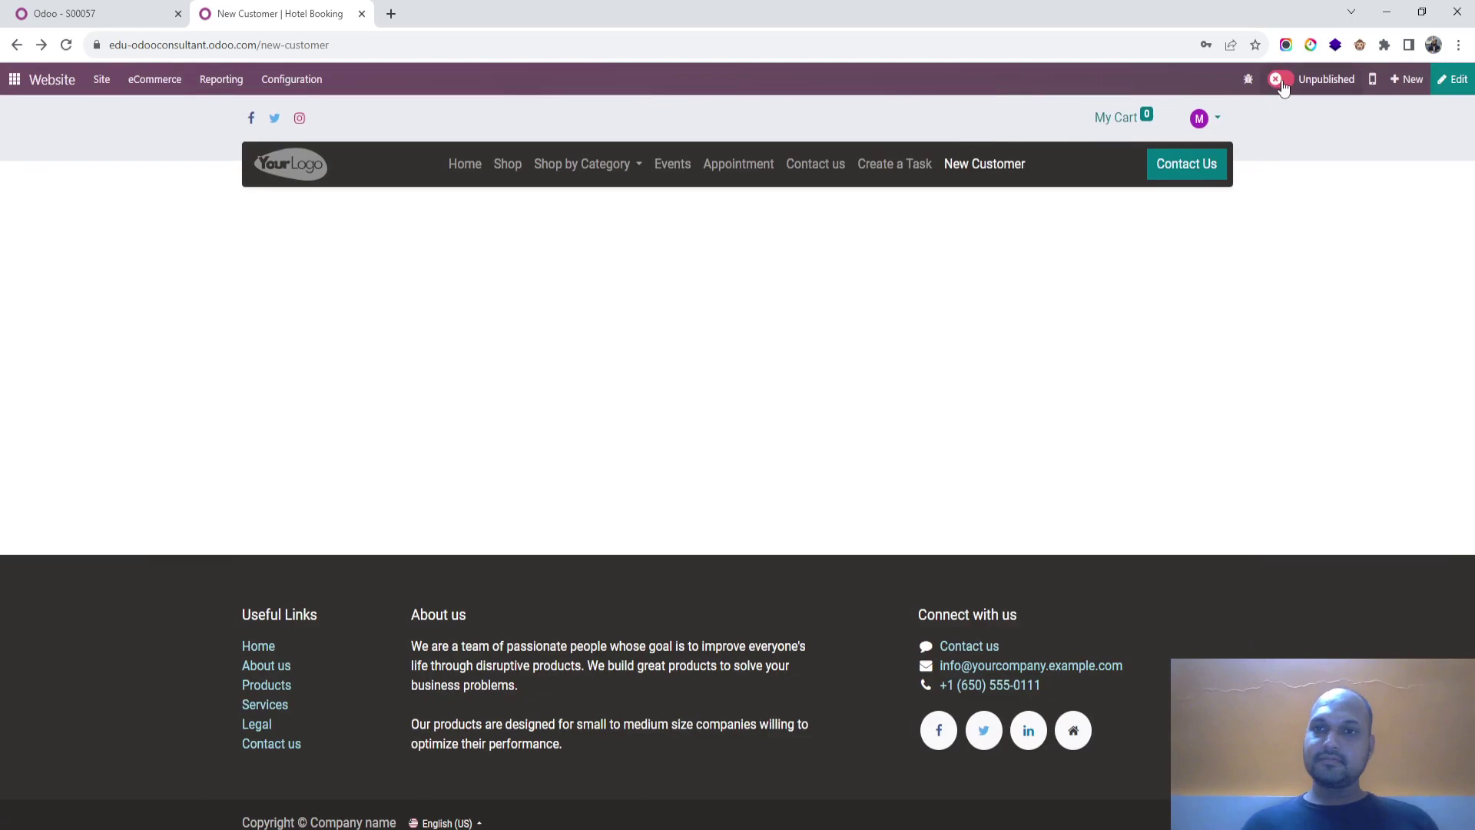
click(1280, 82)
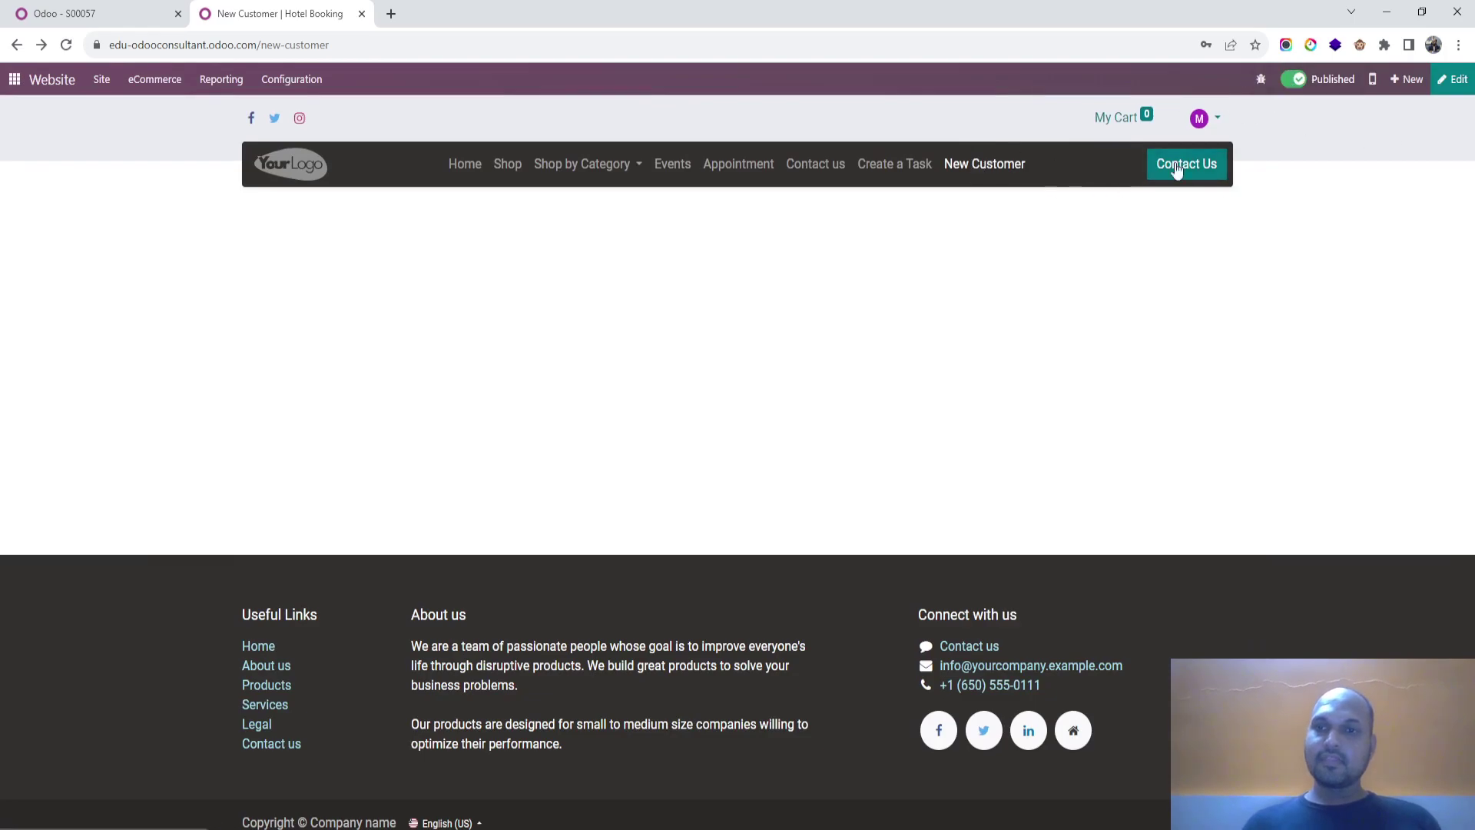
click(1455, 79)
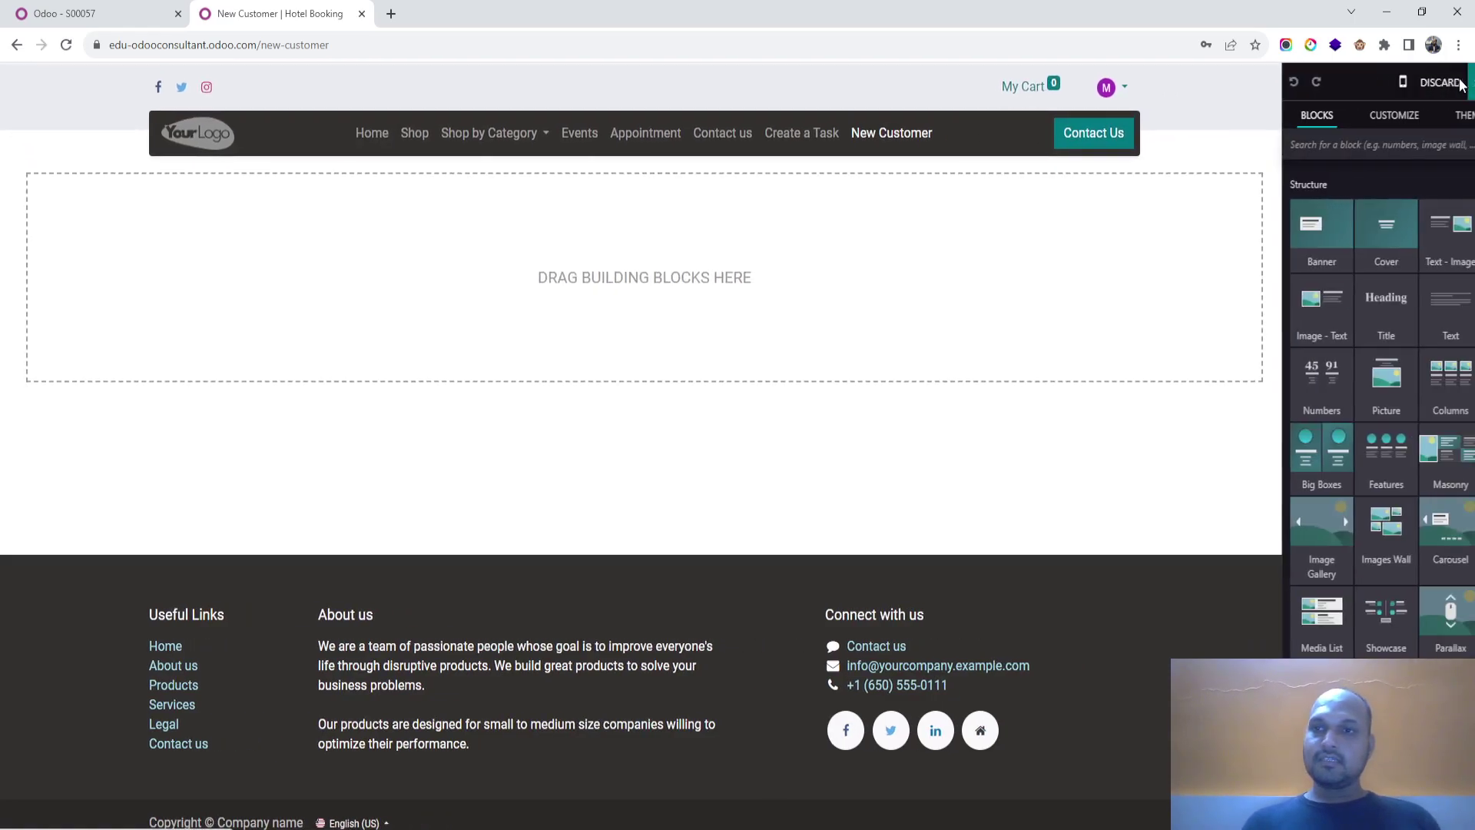
click(1363, 120)
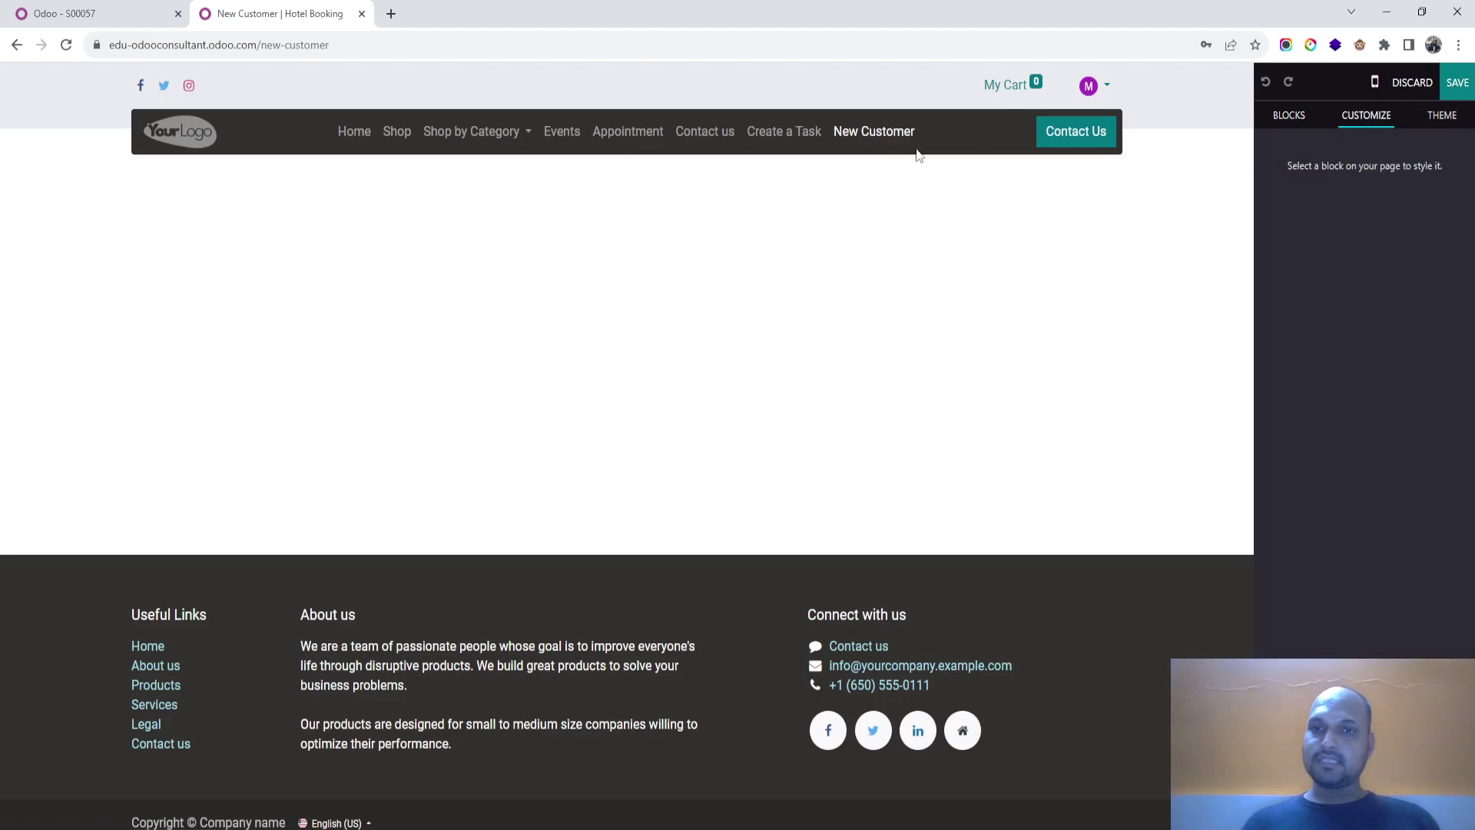
click(1289, 115)
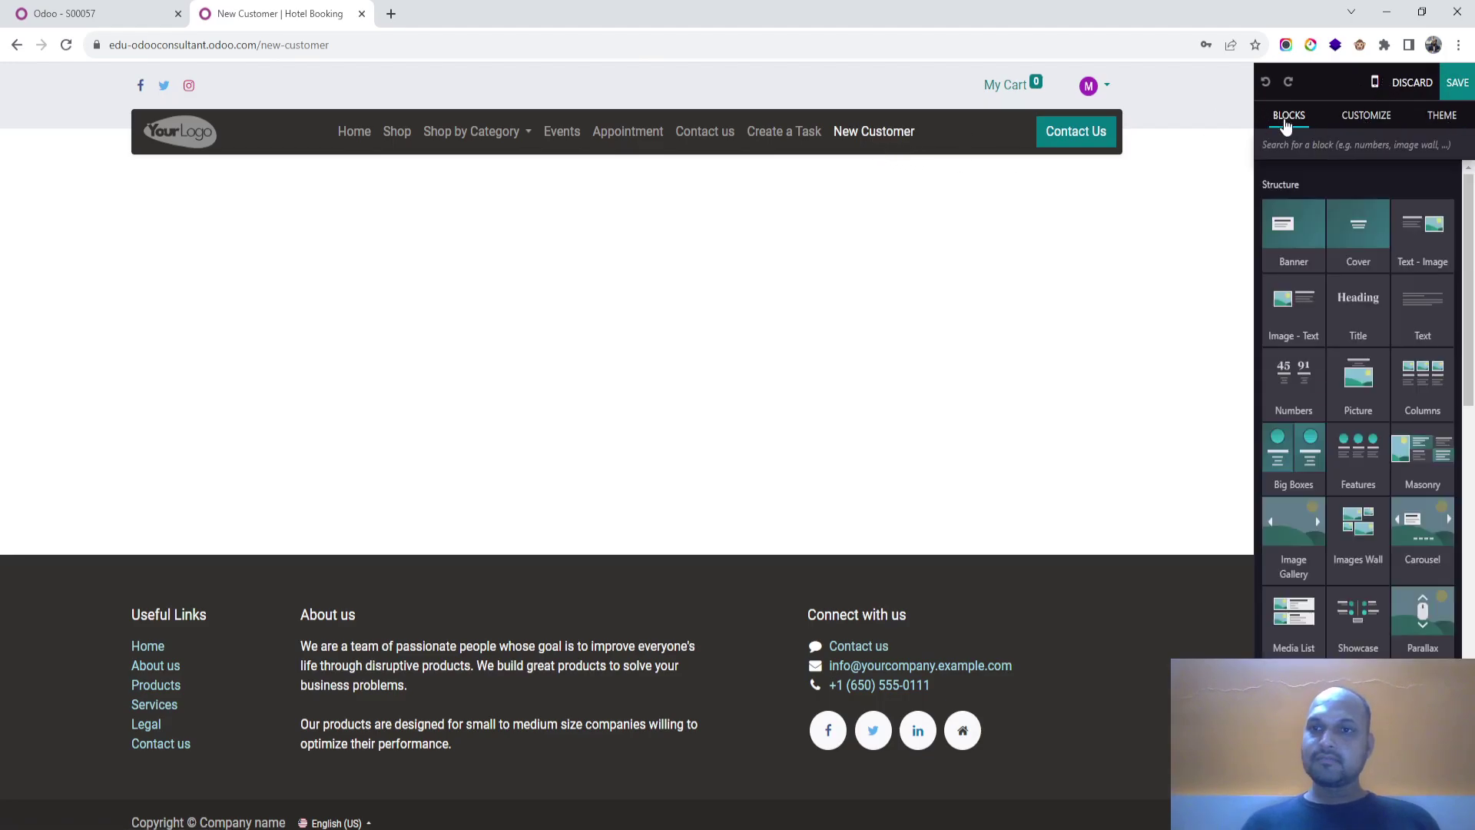
scroll(1362, 461, down, 5)
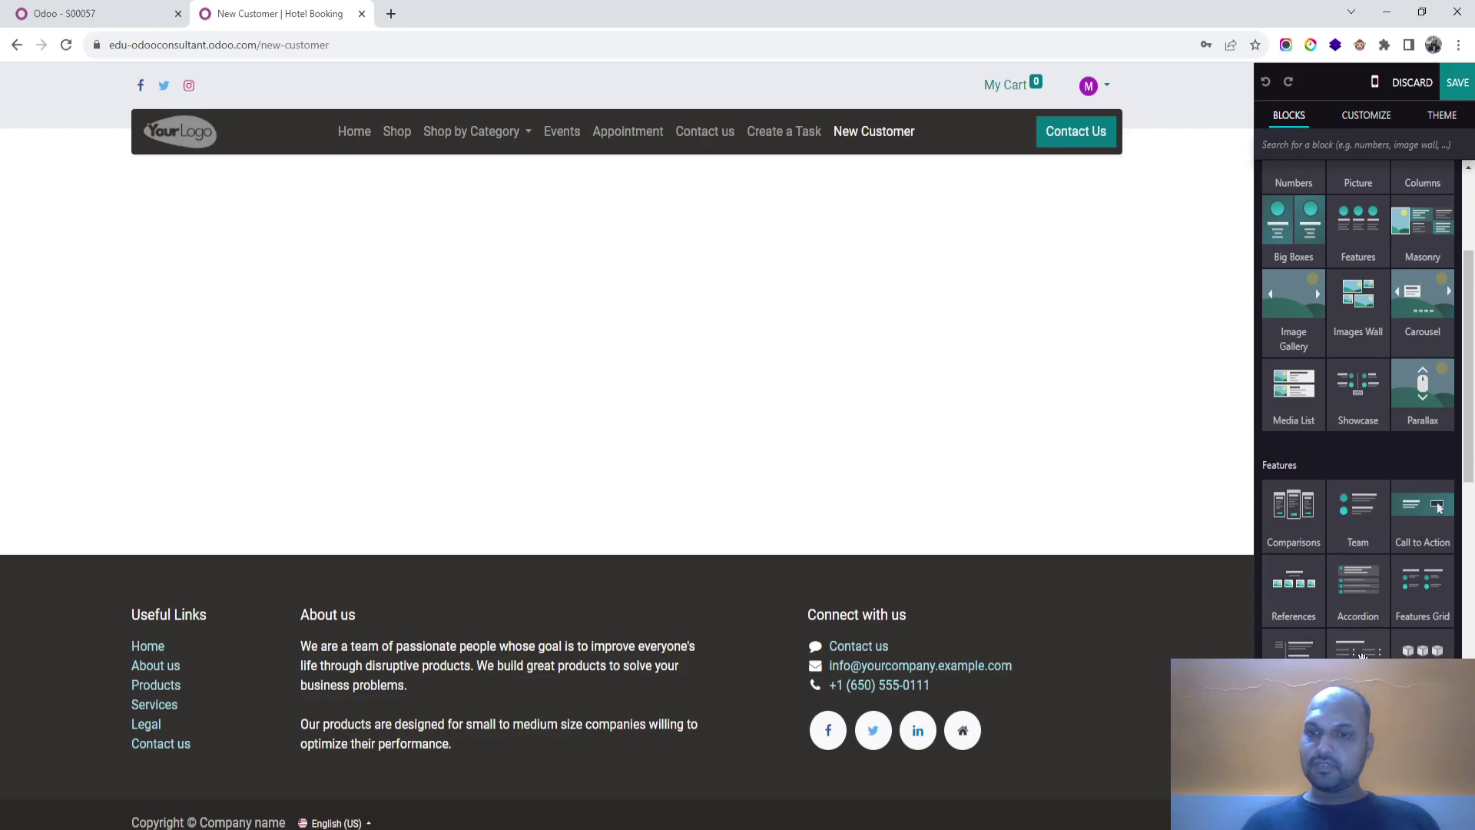
scroll(1358, 461, down, 5)
drag(1294, 564, 614, 372)
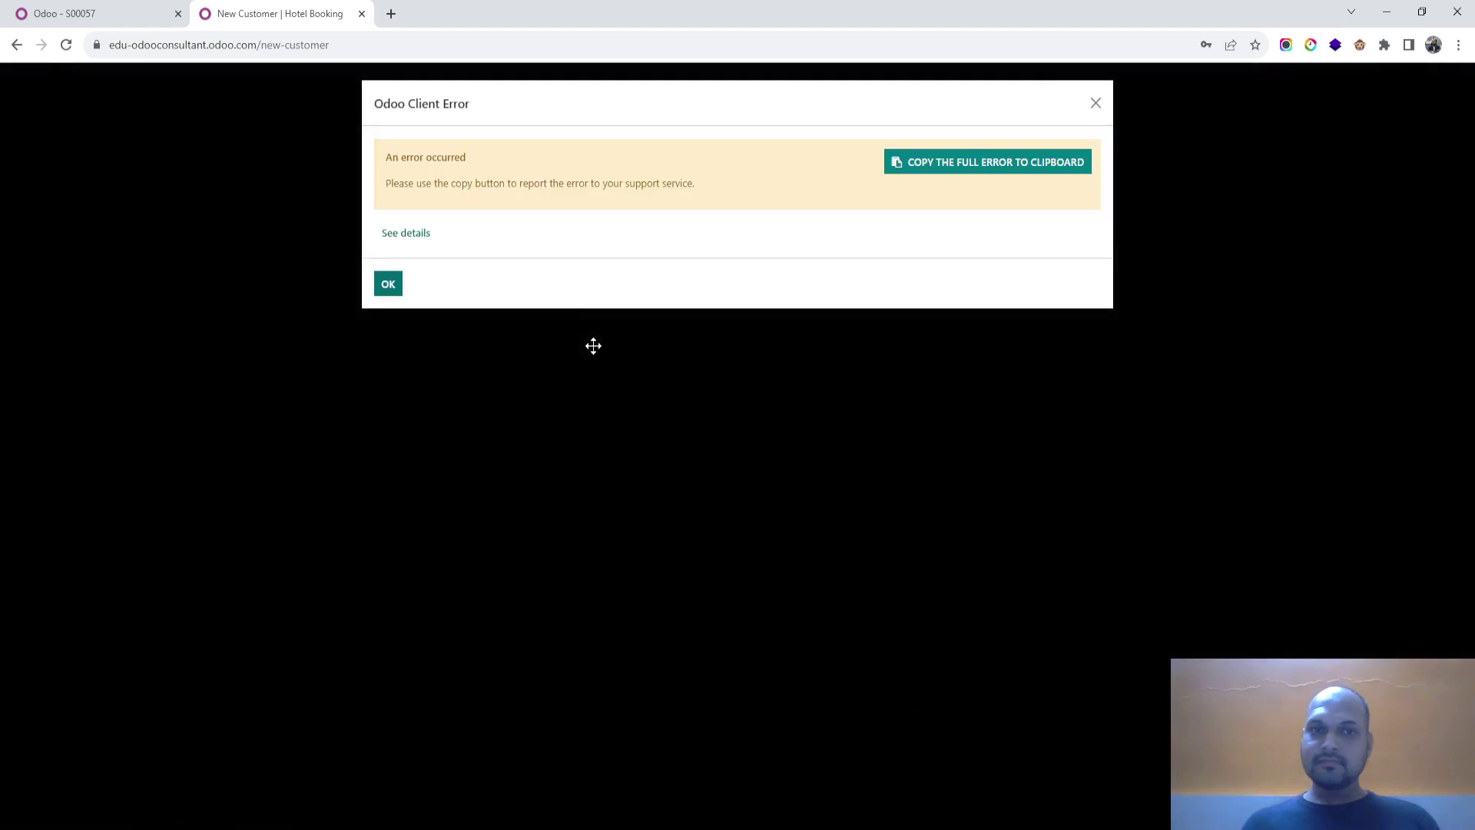
right_click(388, 285)
click(1095, 103)
click(1096, 103)
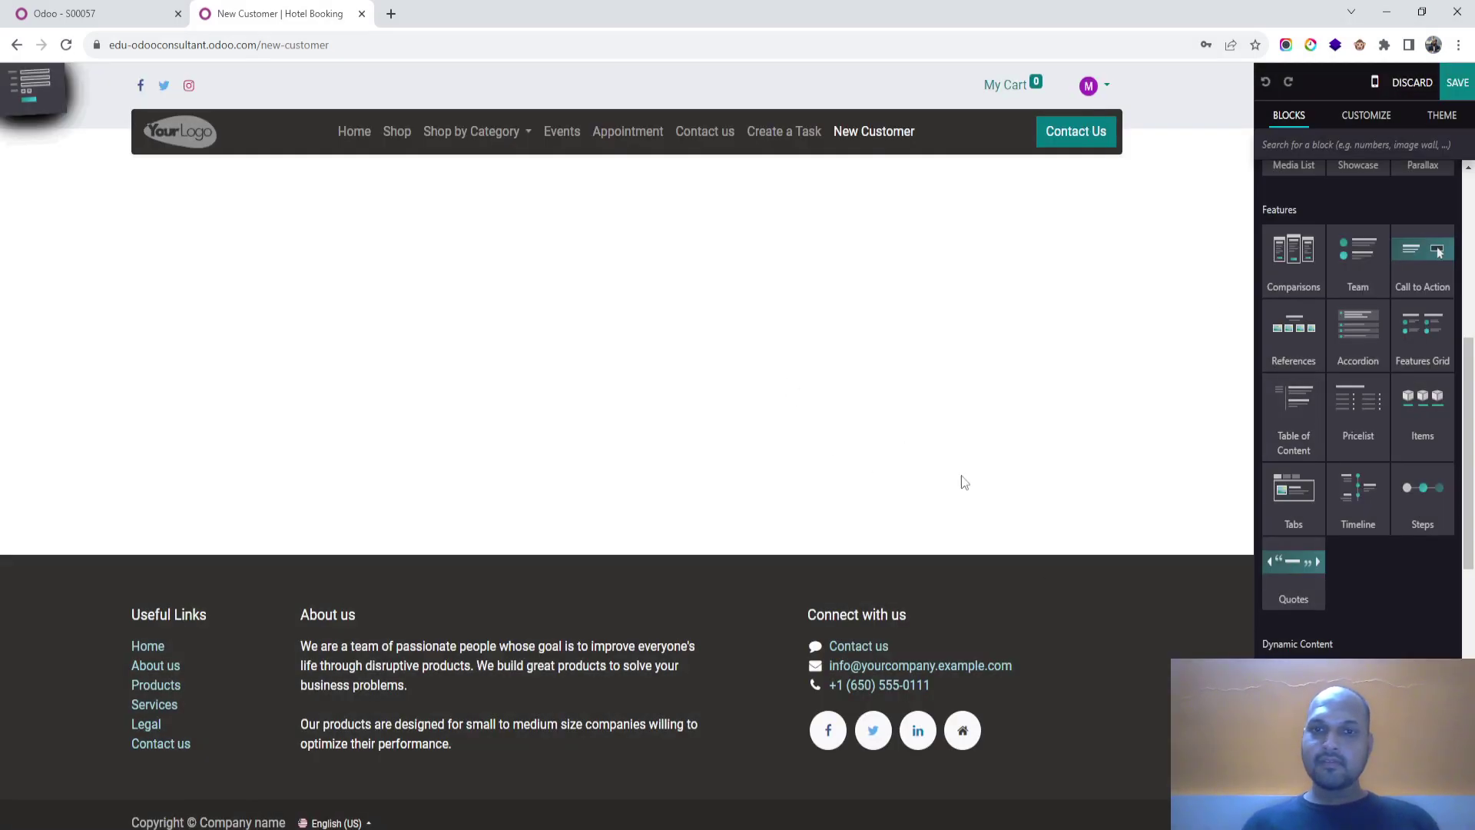
click(1464, 83)
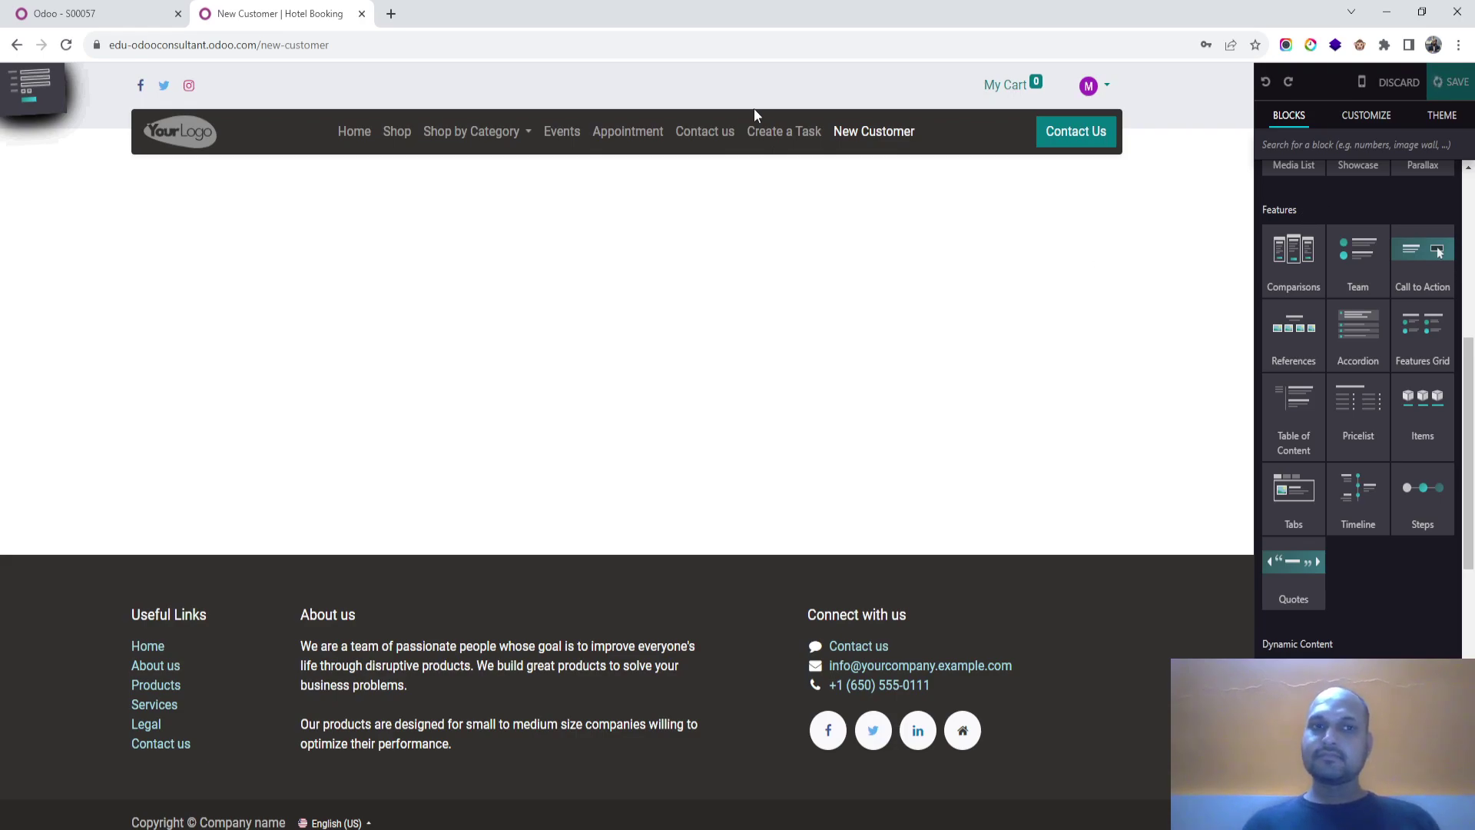
click(59, 11)
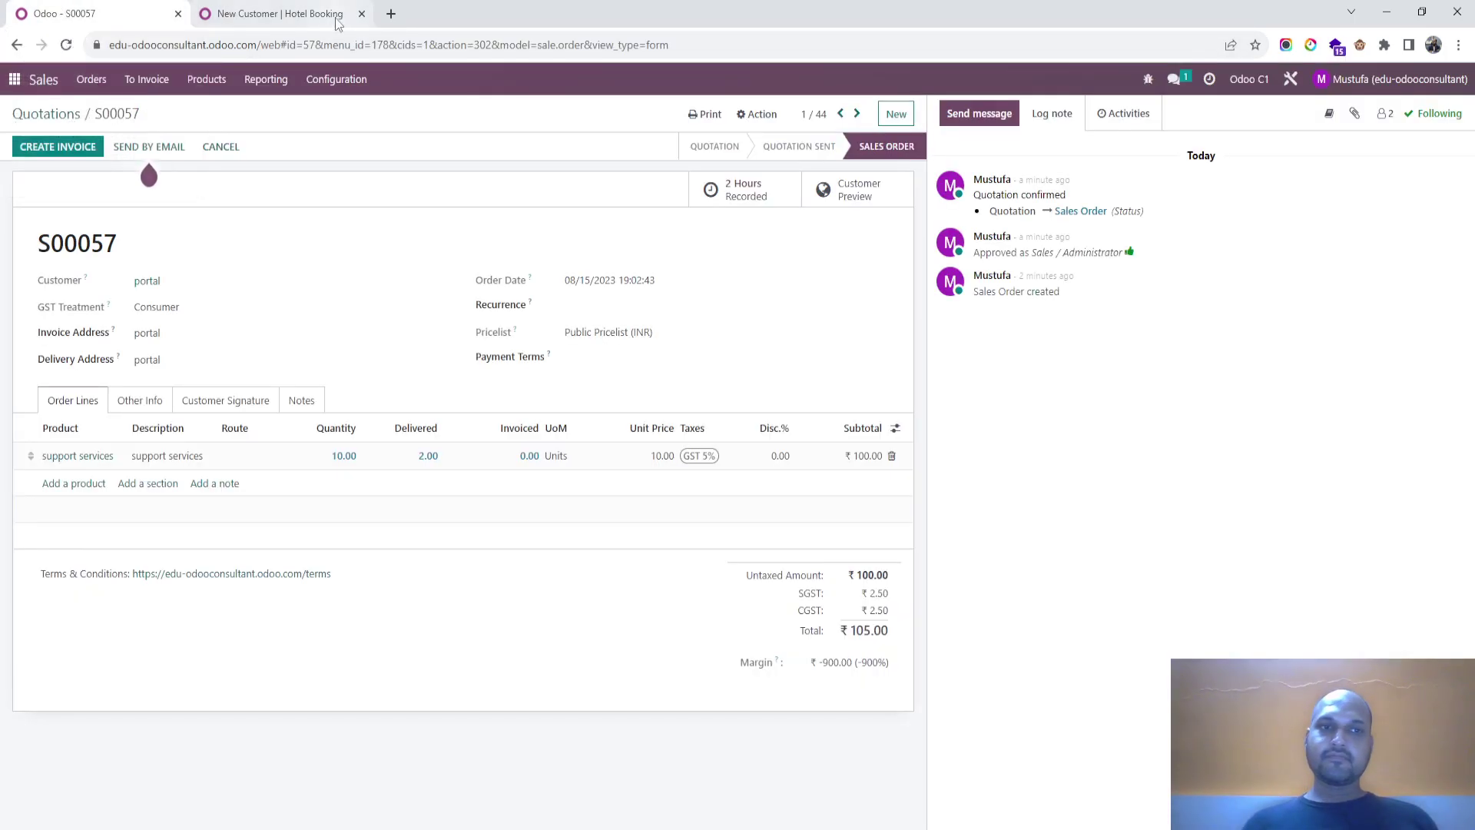
click(336, 15)
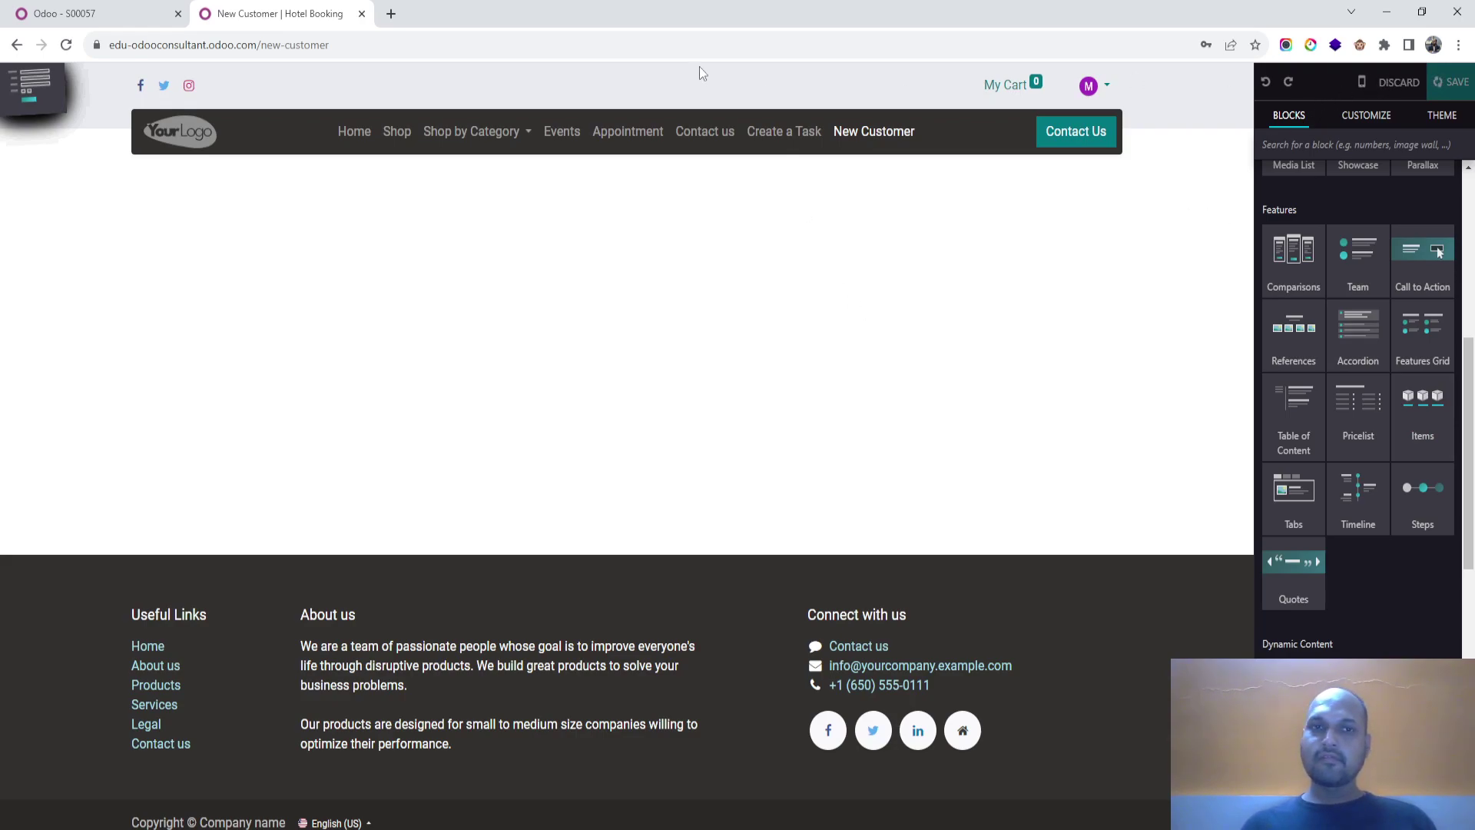
click(689, 46)
key(Return)
click(393, 295)
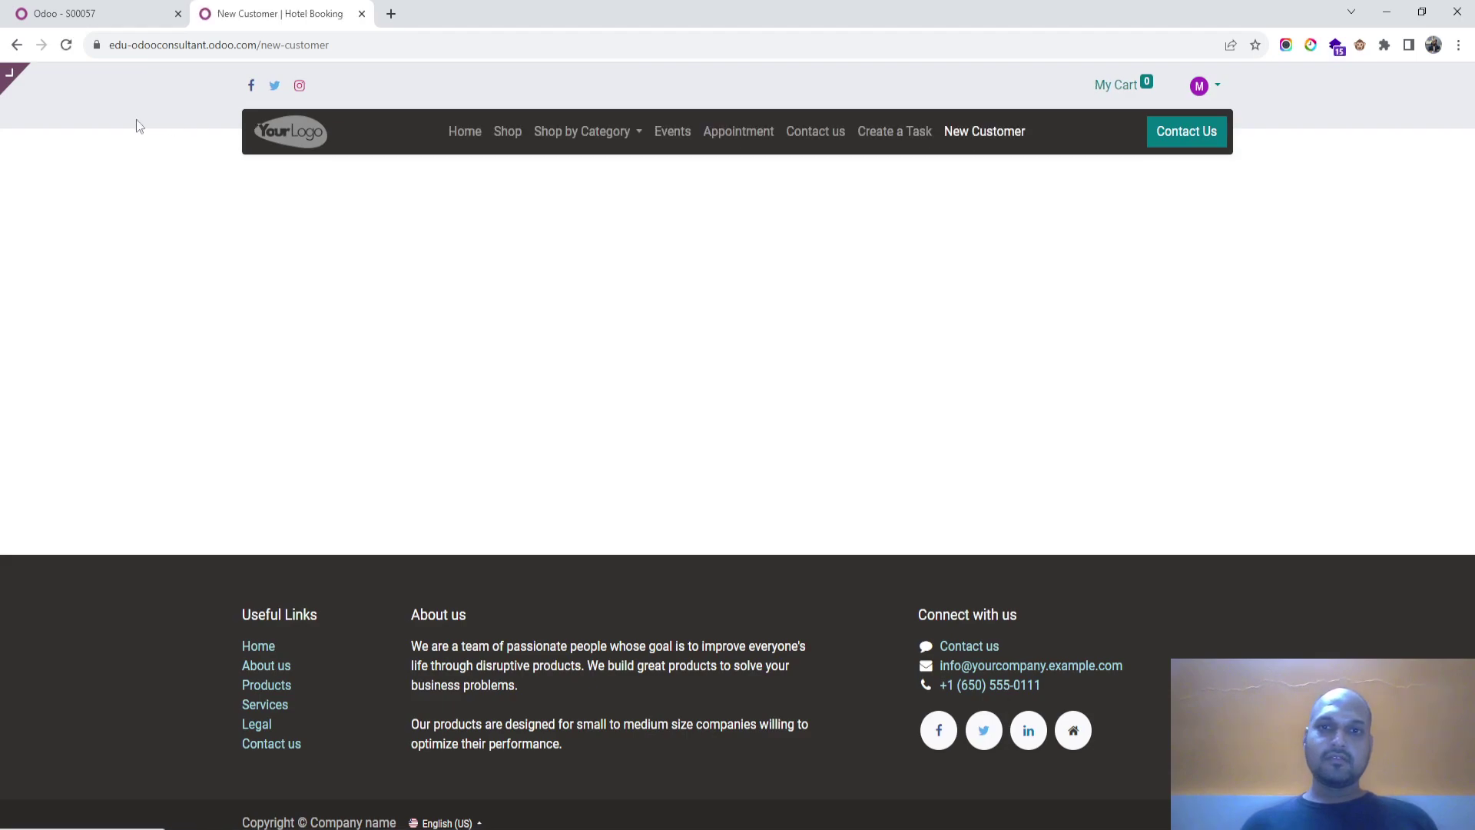
mouse_move(6, 80)
click(77, 79)
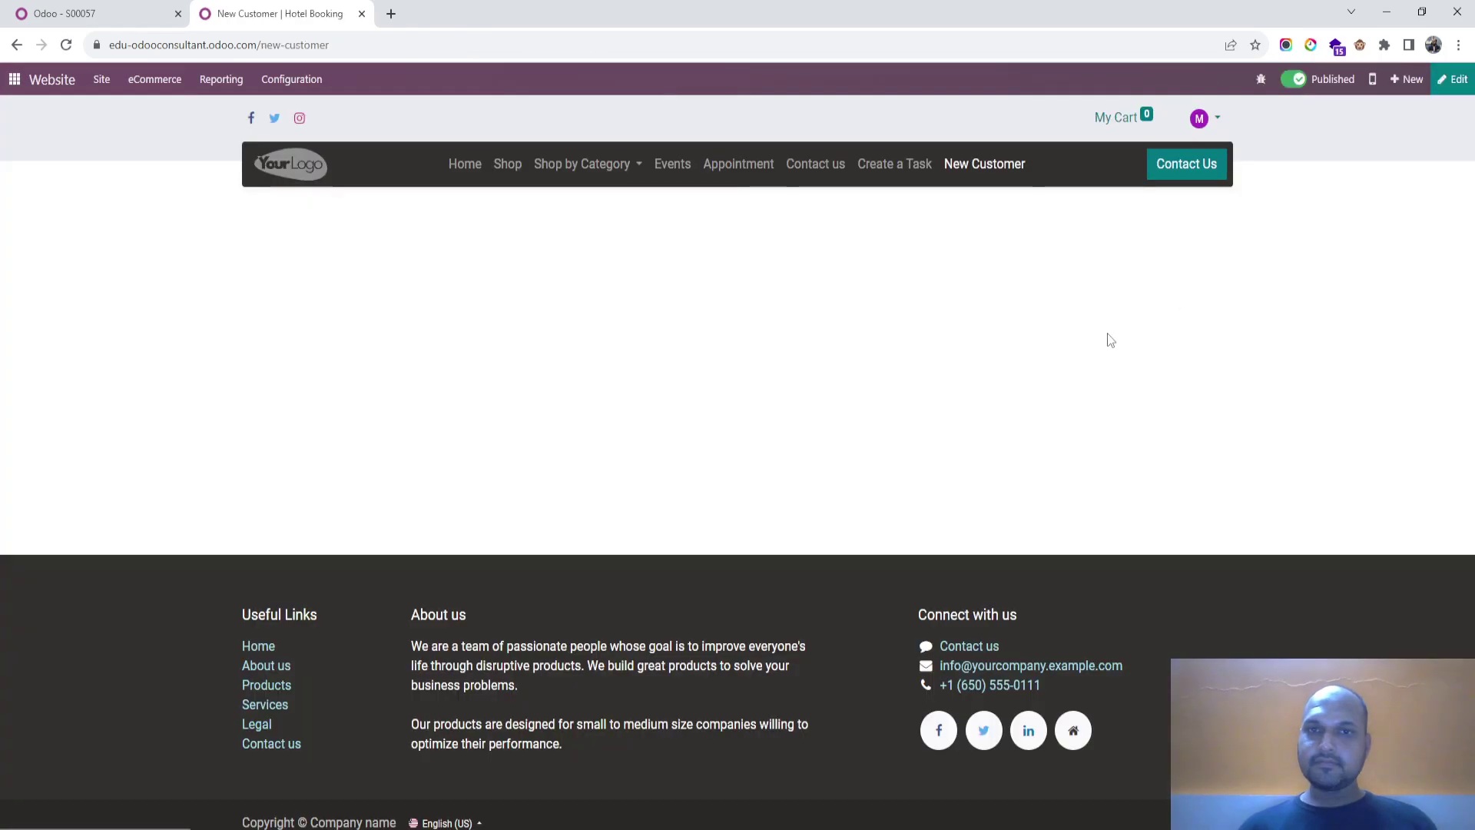
Step: Drop a Form block onto the empty New Customer page and select it
click(1453, 79)
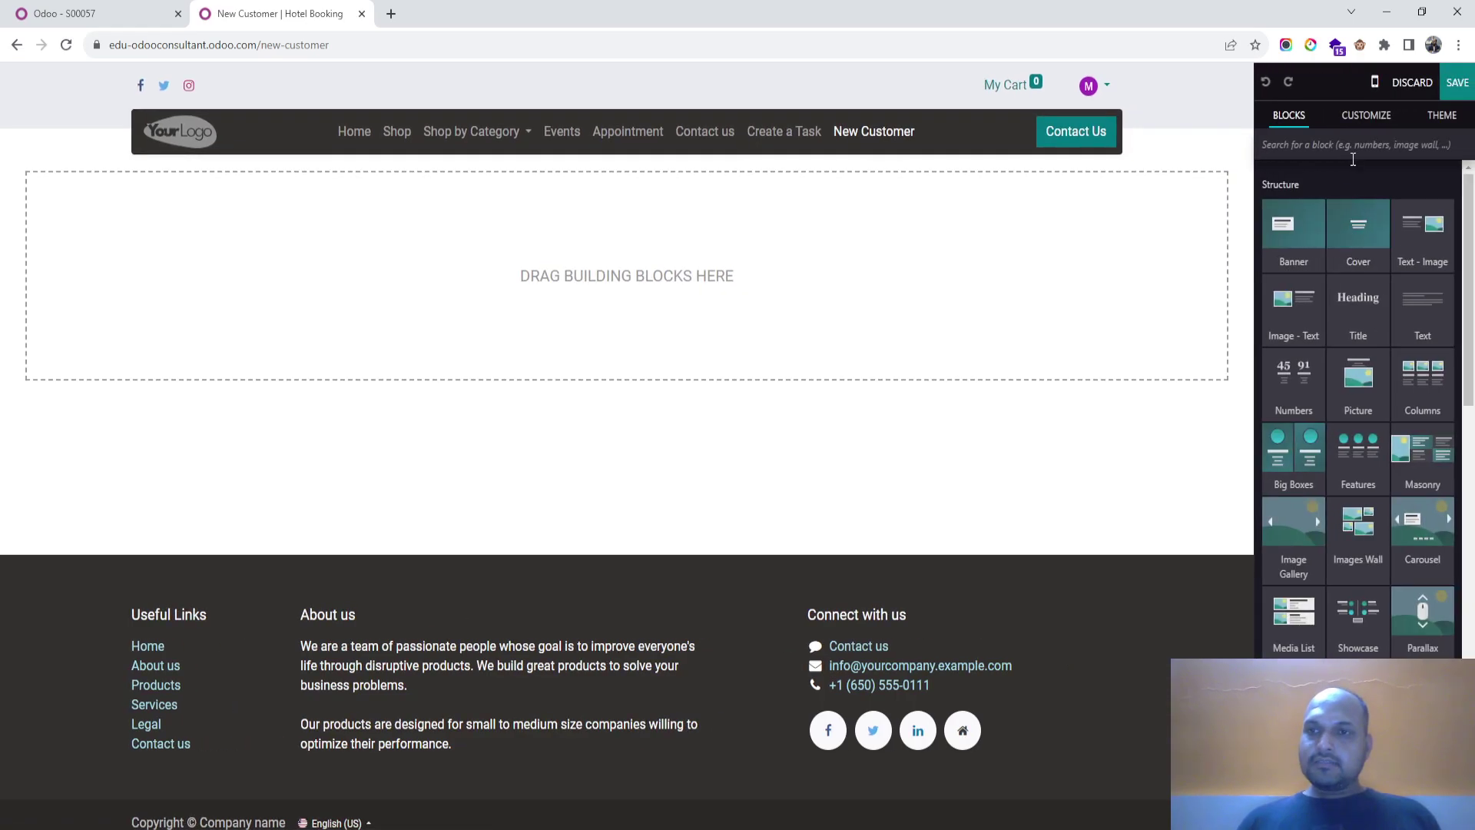
scroll(1362, 430, down, 7)
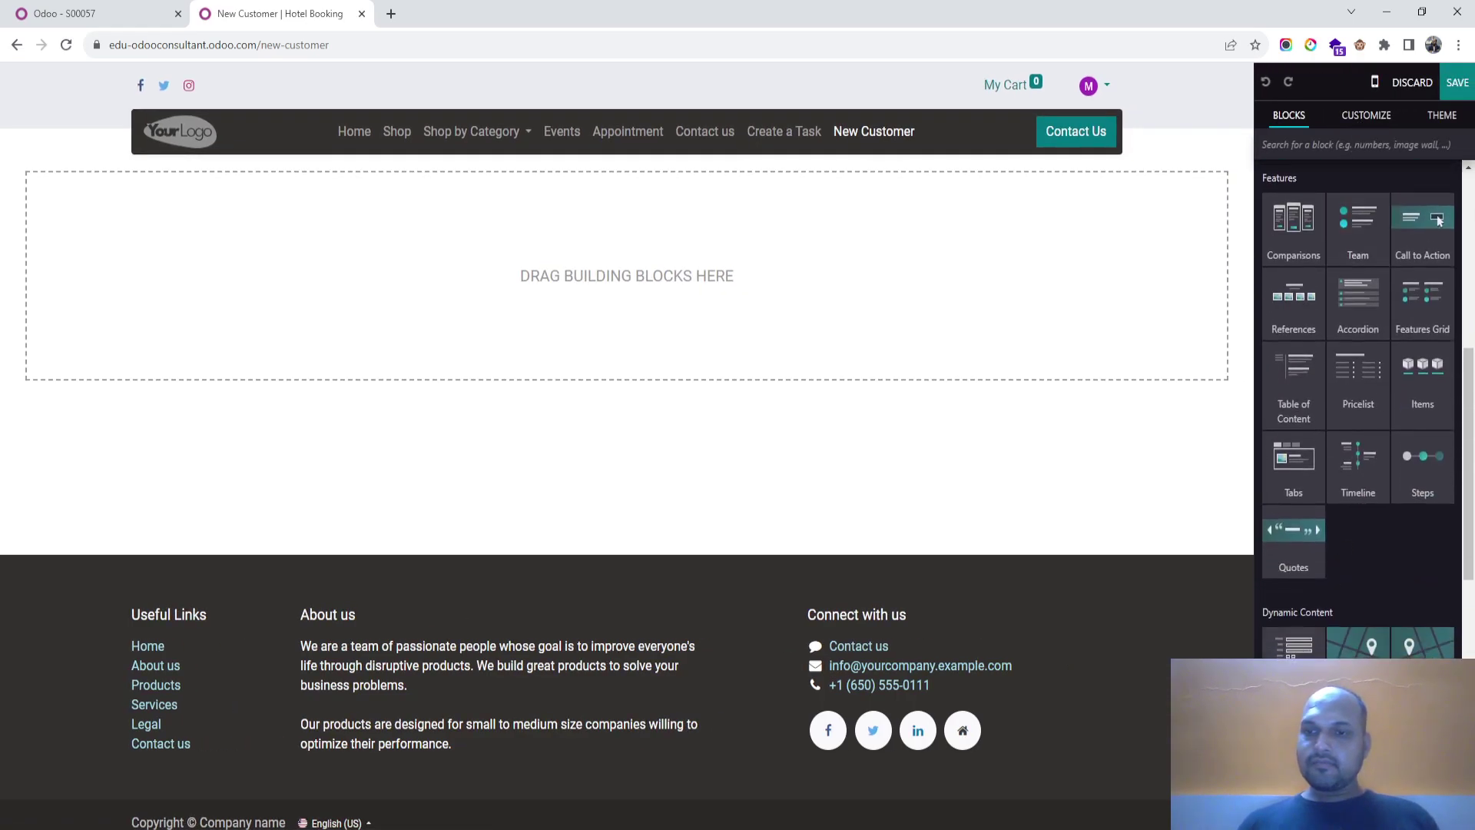
drag(1421, 221, 709, 330)
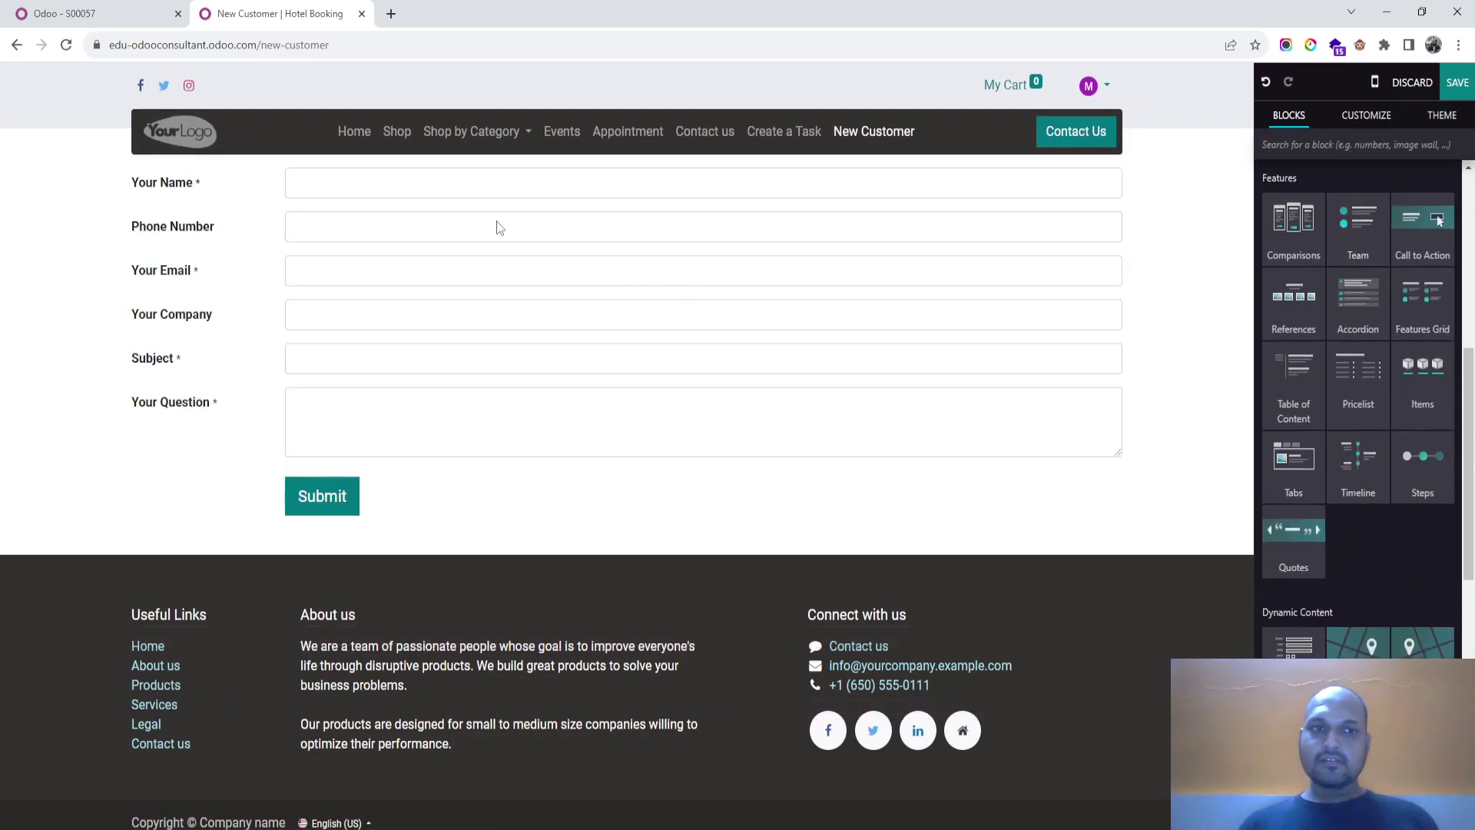
scroll(1339, 582, up, 1)
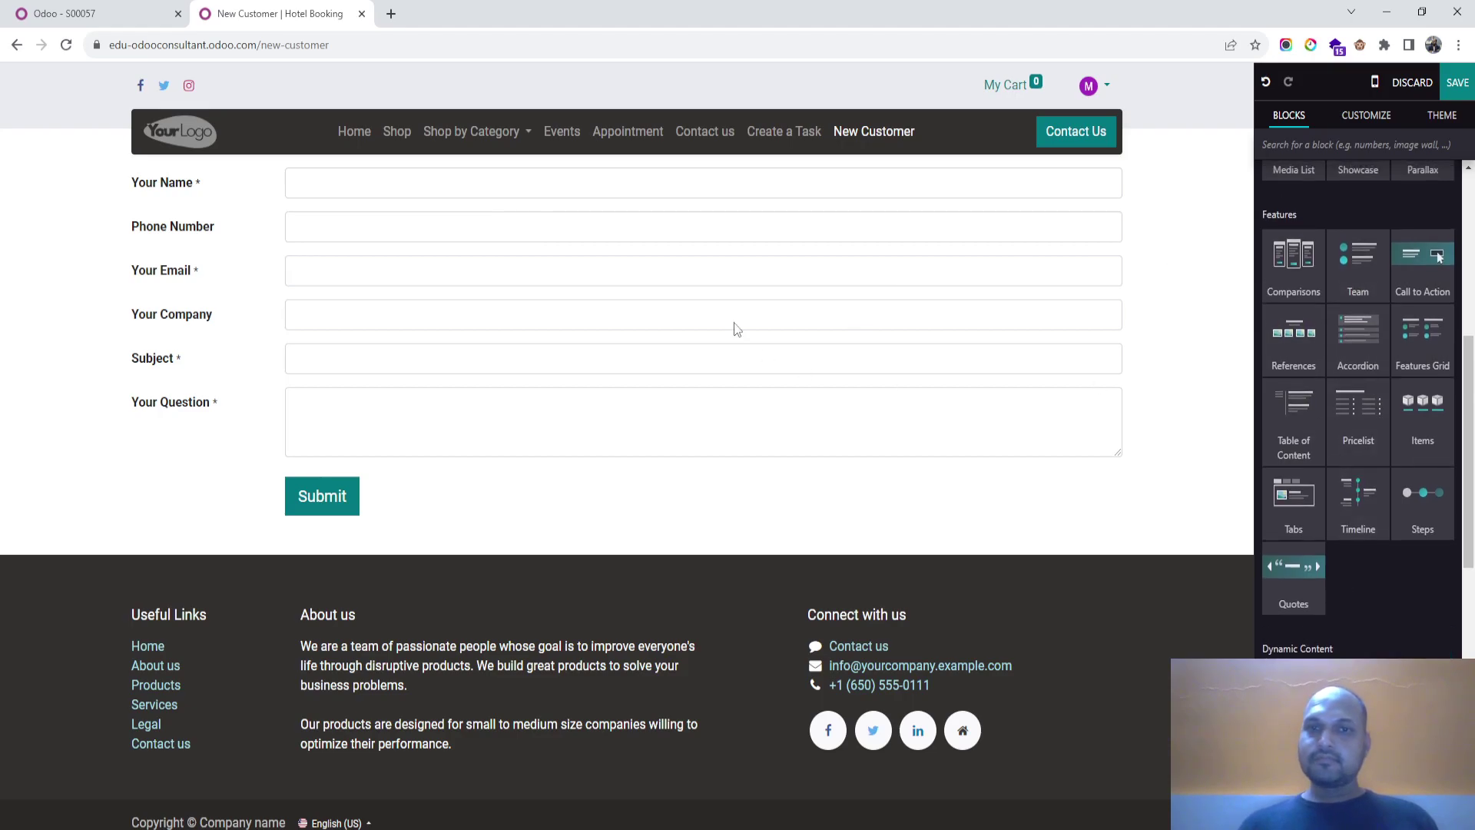
click(686, 190)
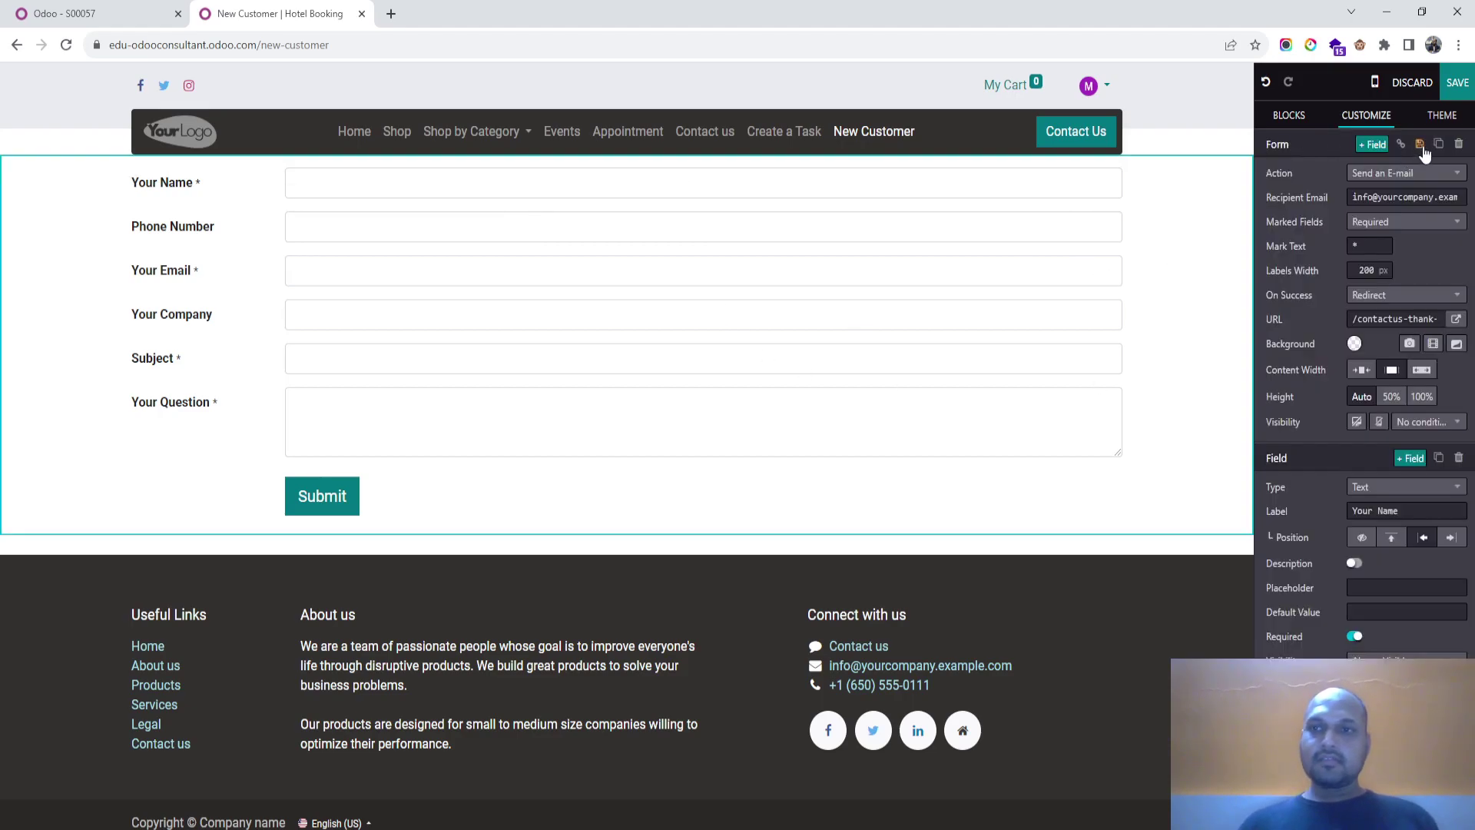
Step: Set the form action to Create a Customer, height to 50%, and save the page
click(1408, 175)
click(1352, 232)
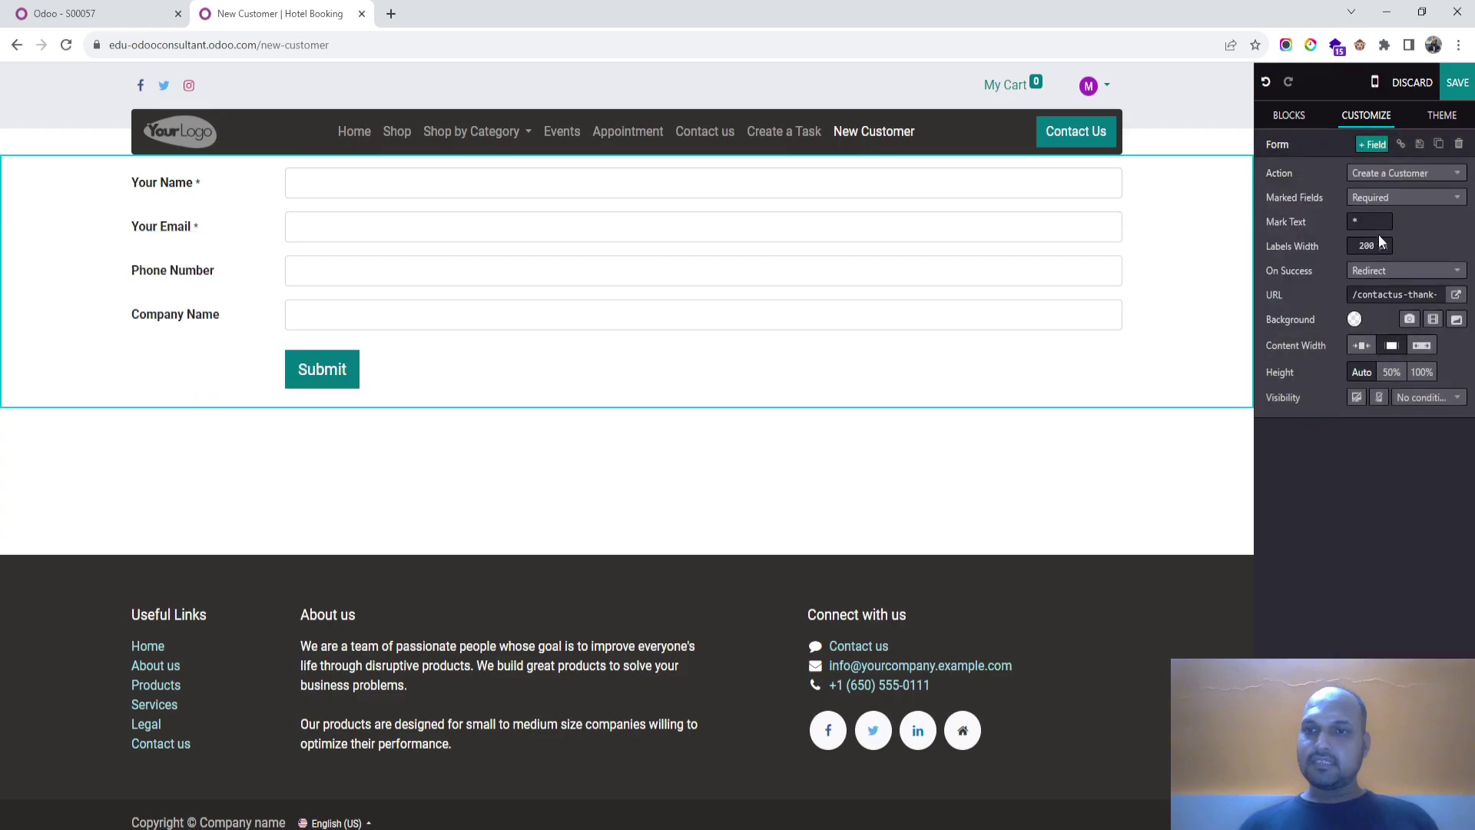
click(1408, 200)
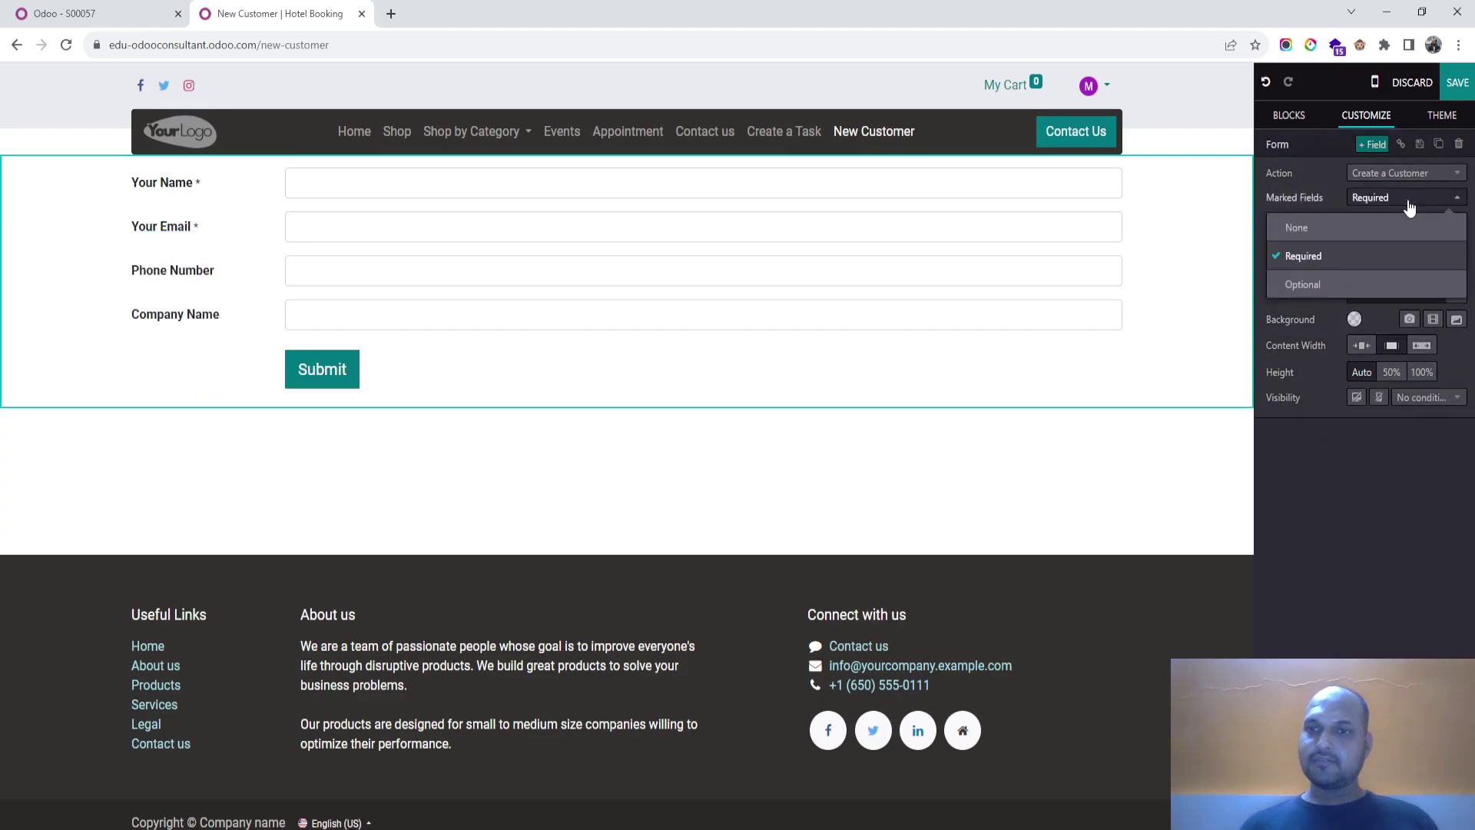
click(1406, 203)
click(1399, 273)
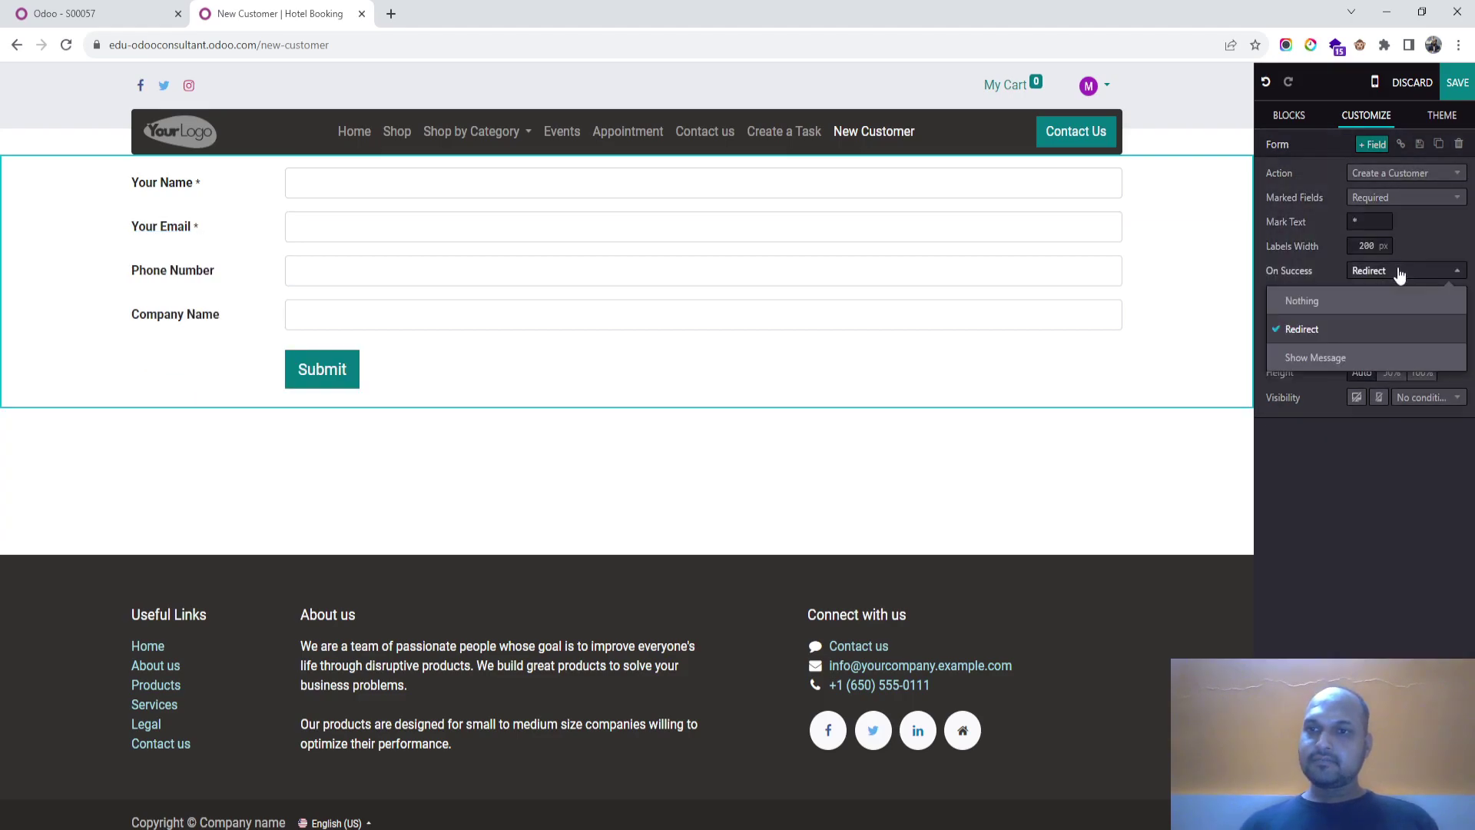
click(1400, 273)
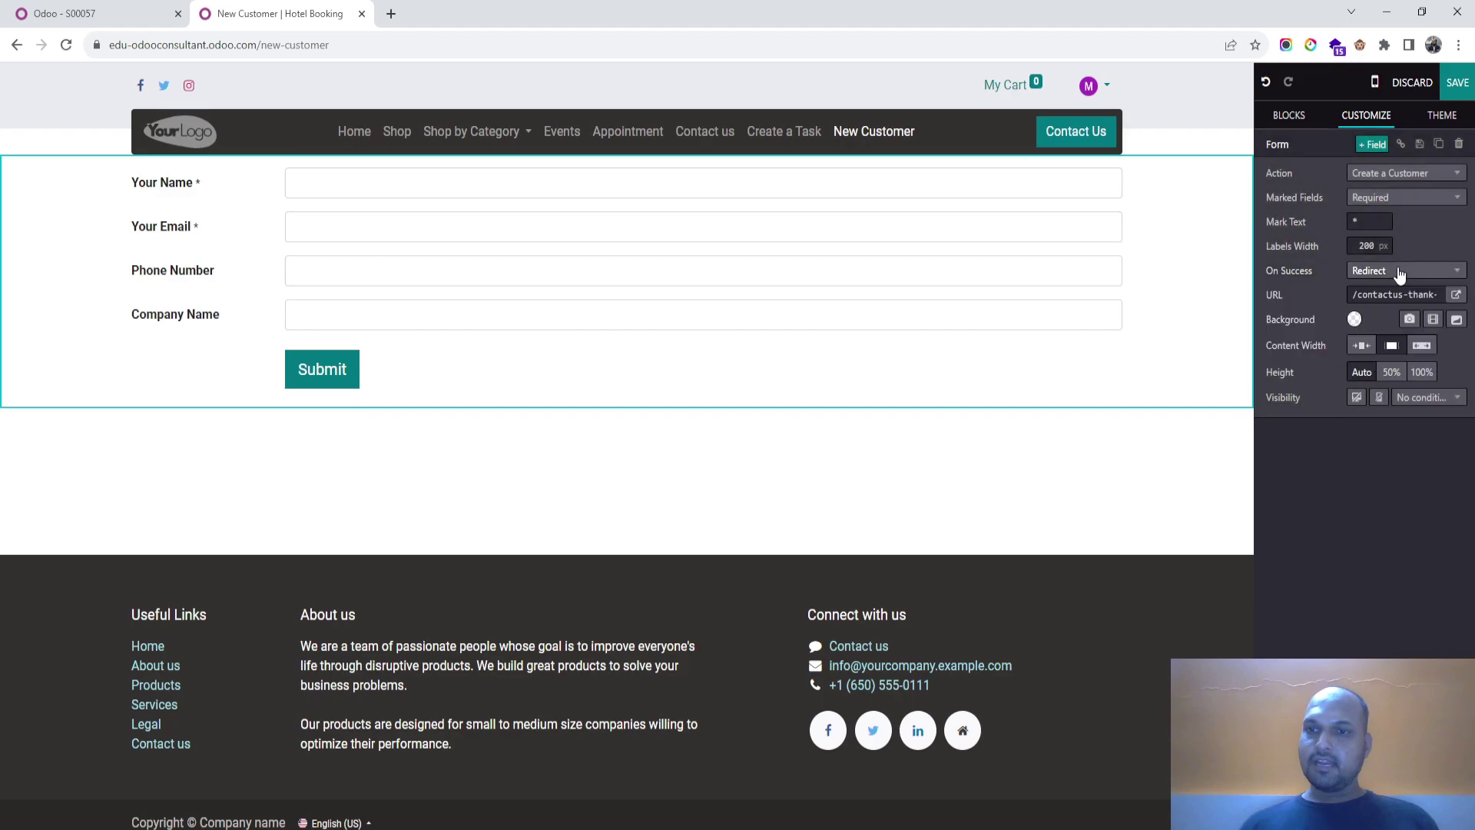
click(1422, 405)
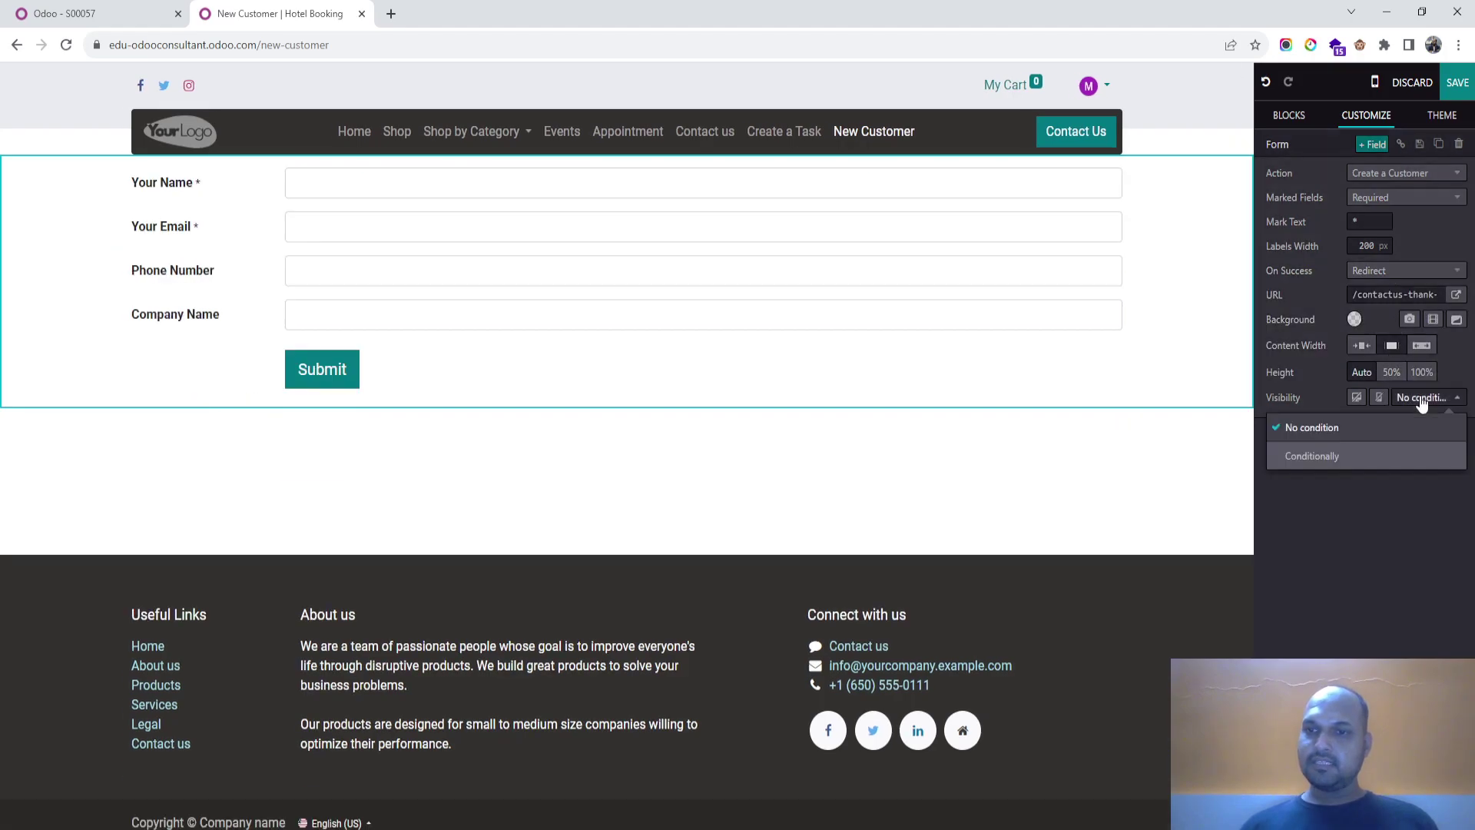
click(1422, 405)
click(1403, 376)
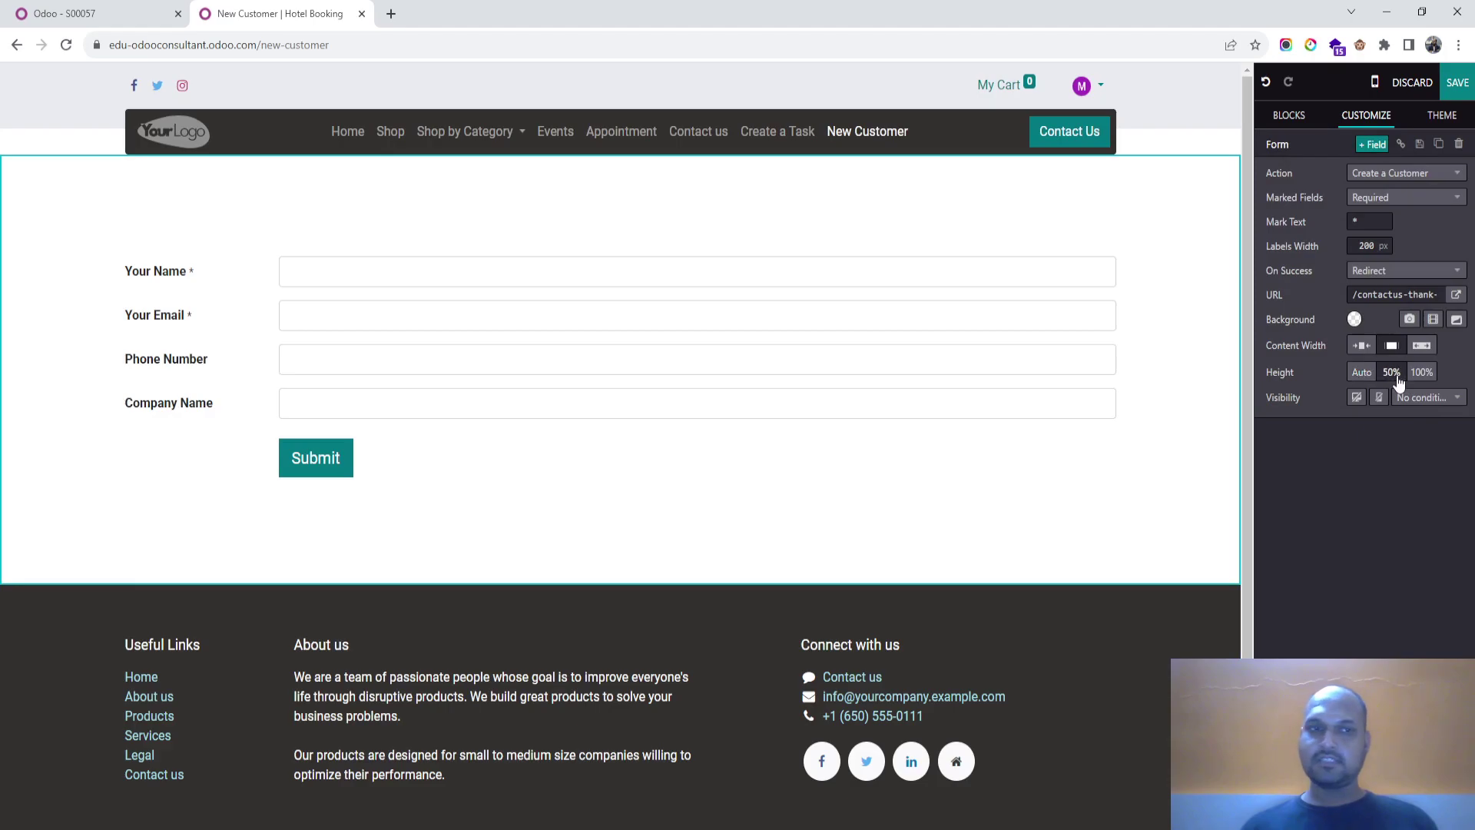
click(1457, 82)
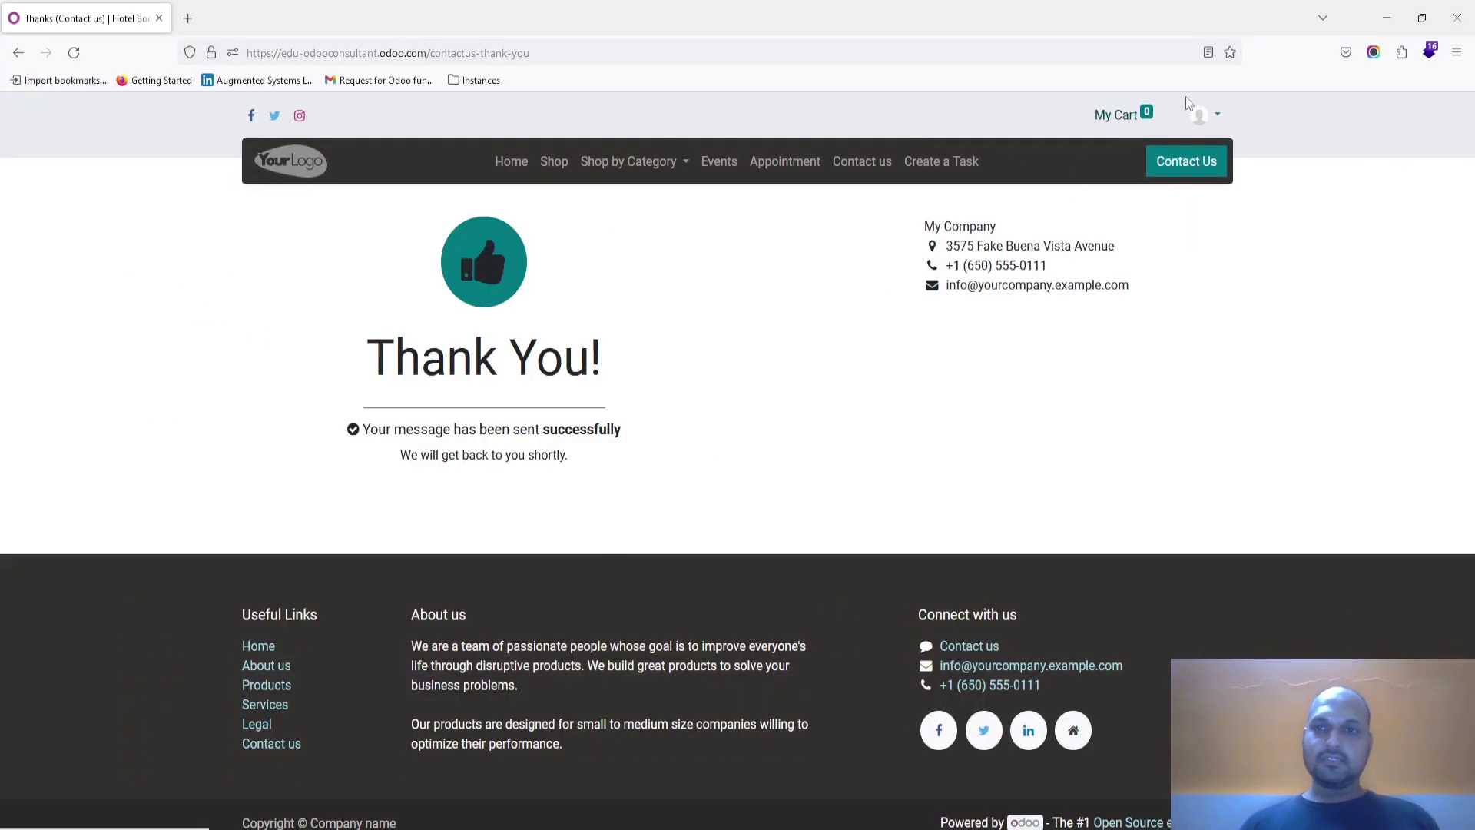
Step: Return to the live New Customer form and enter the customer's name and email
click(1205, 114)
click(1195, 156)
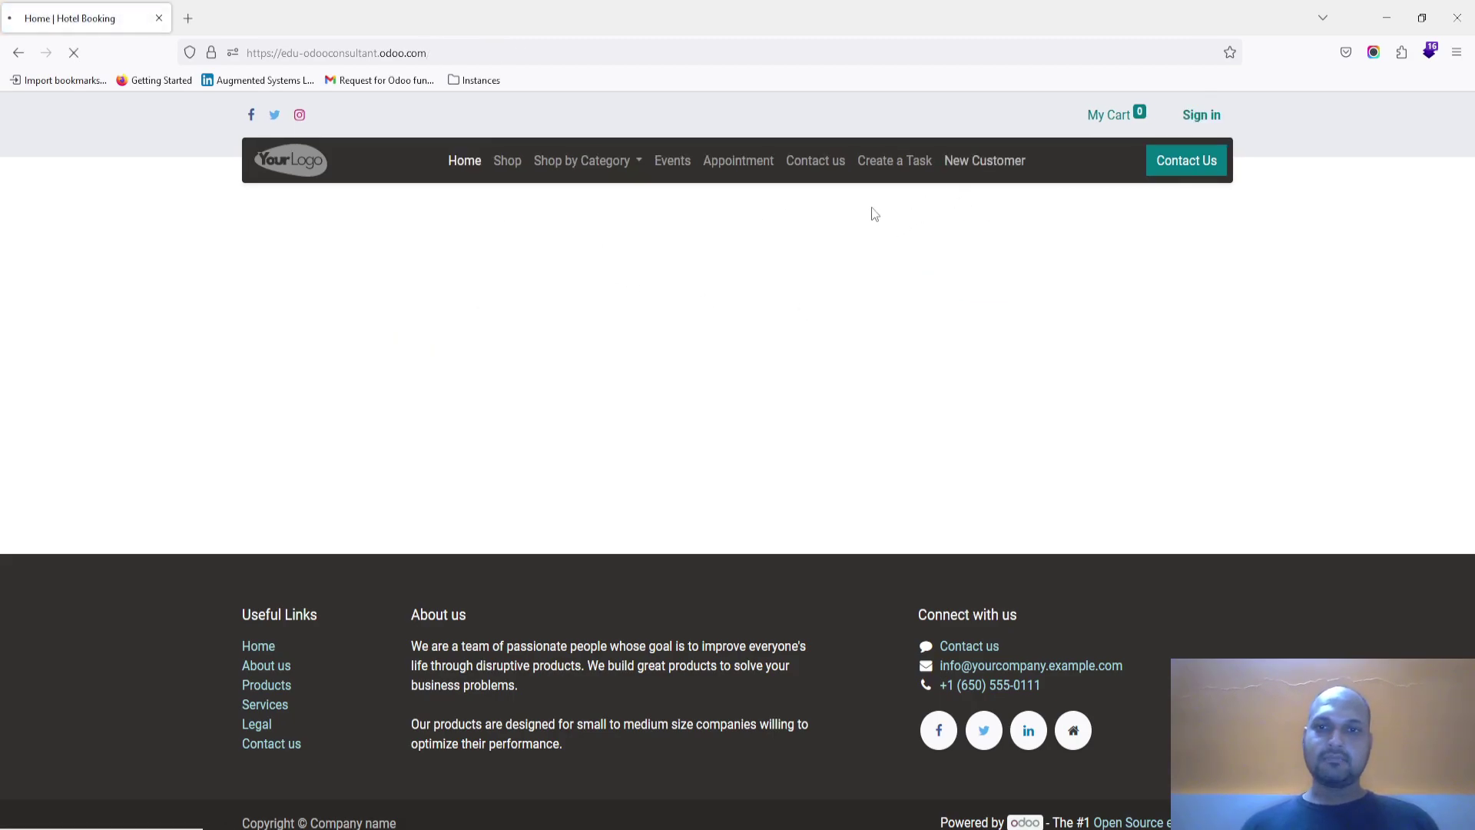
click(510, 290)
key(Tab)
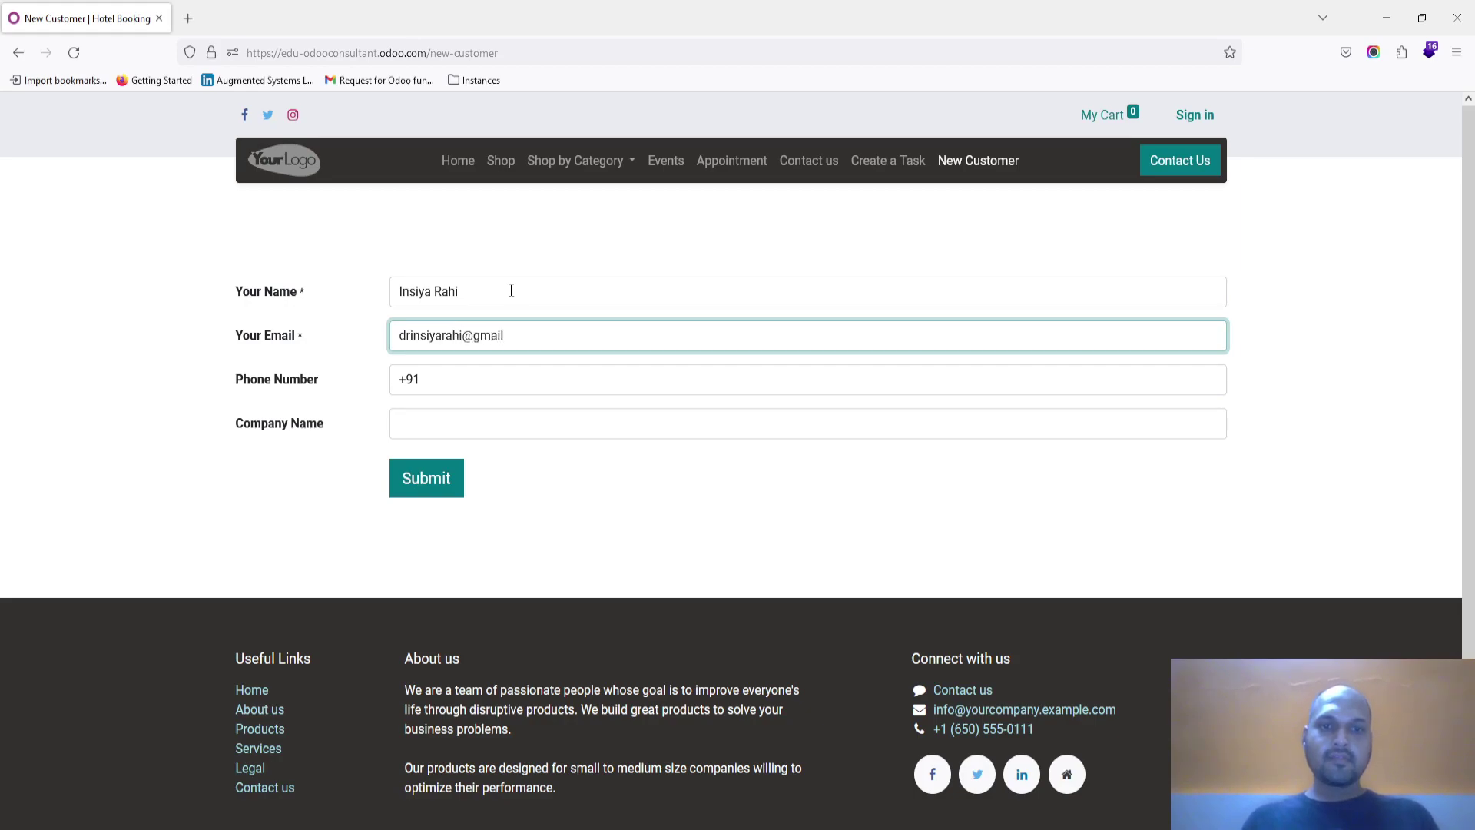
Step: Add the phone number after the +91 prefix and submit with company ABC PVt Ltd
key(Tab)
key(End)
text(2ei99829829832932)
key(Tab)
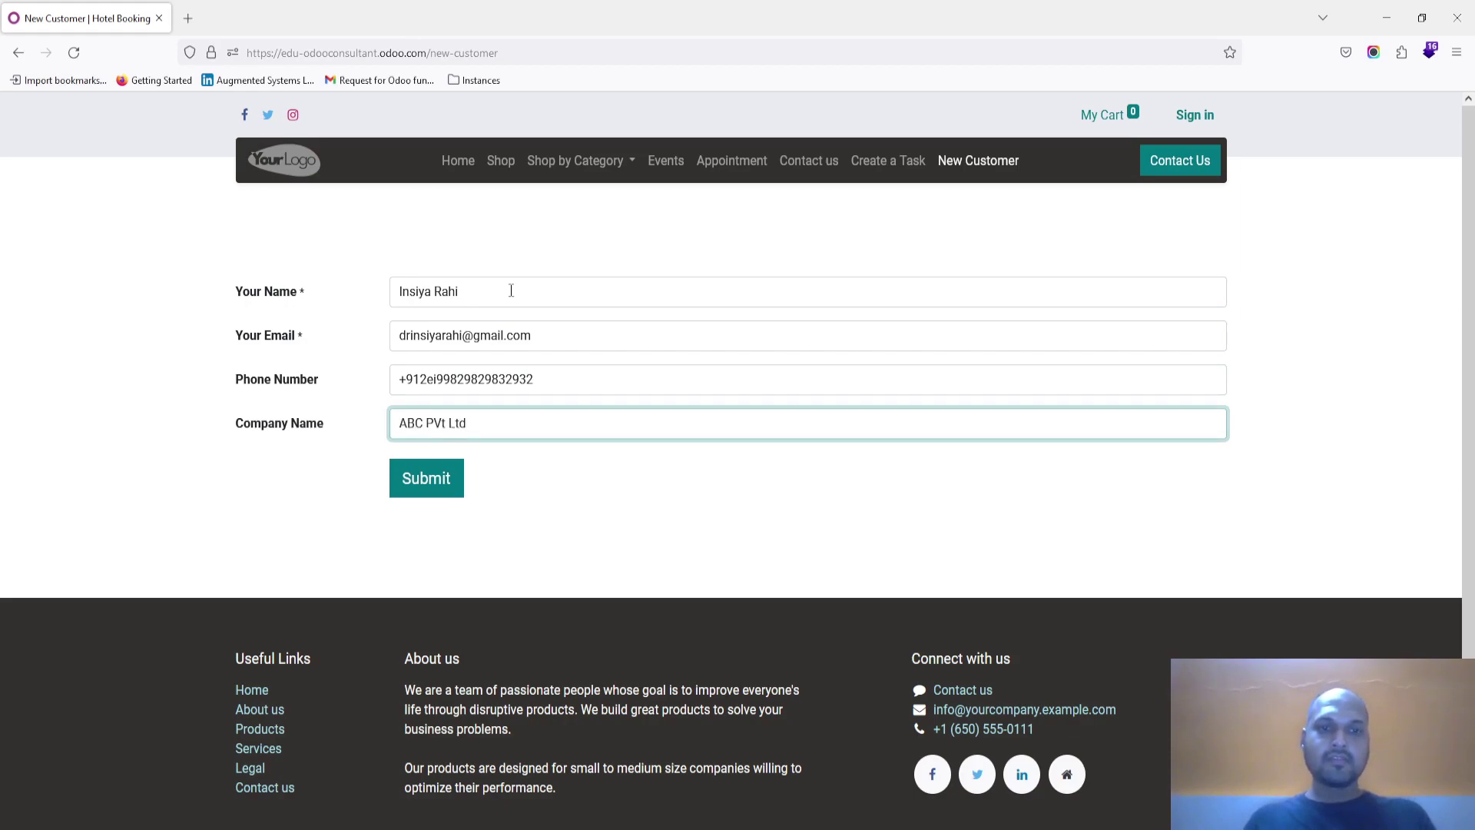
click(408, 481)
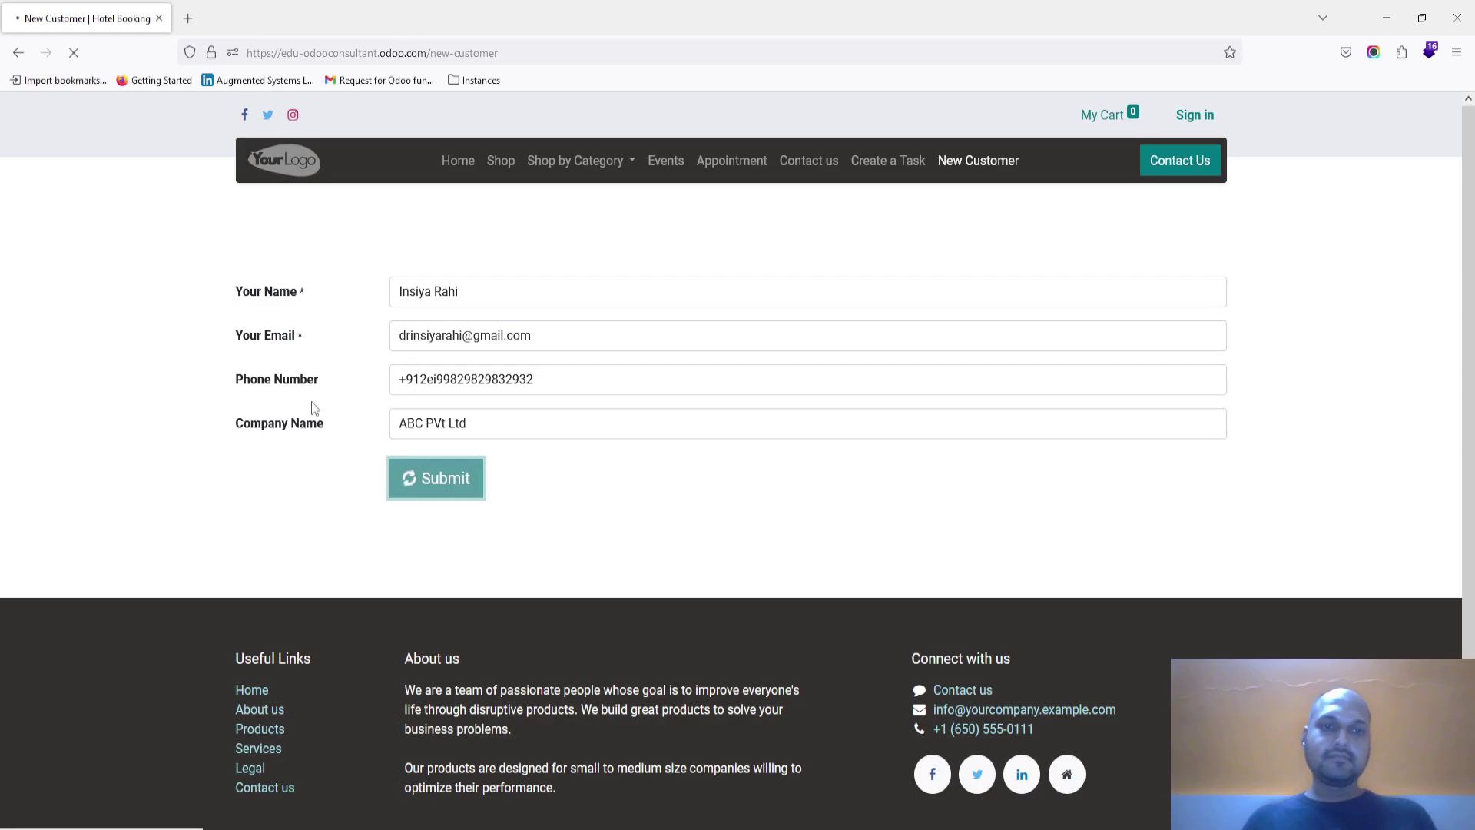
Step: Find and open the new customer in the Customers list, then reopen the New Customer page editor
key(alt+Tab)
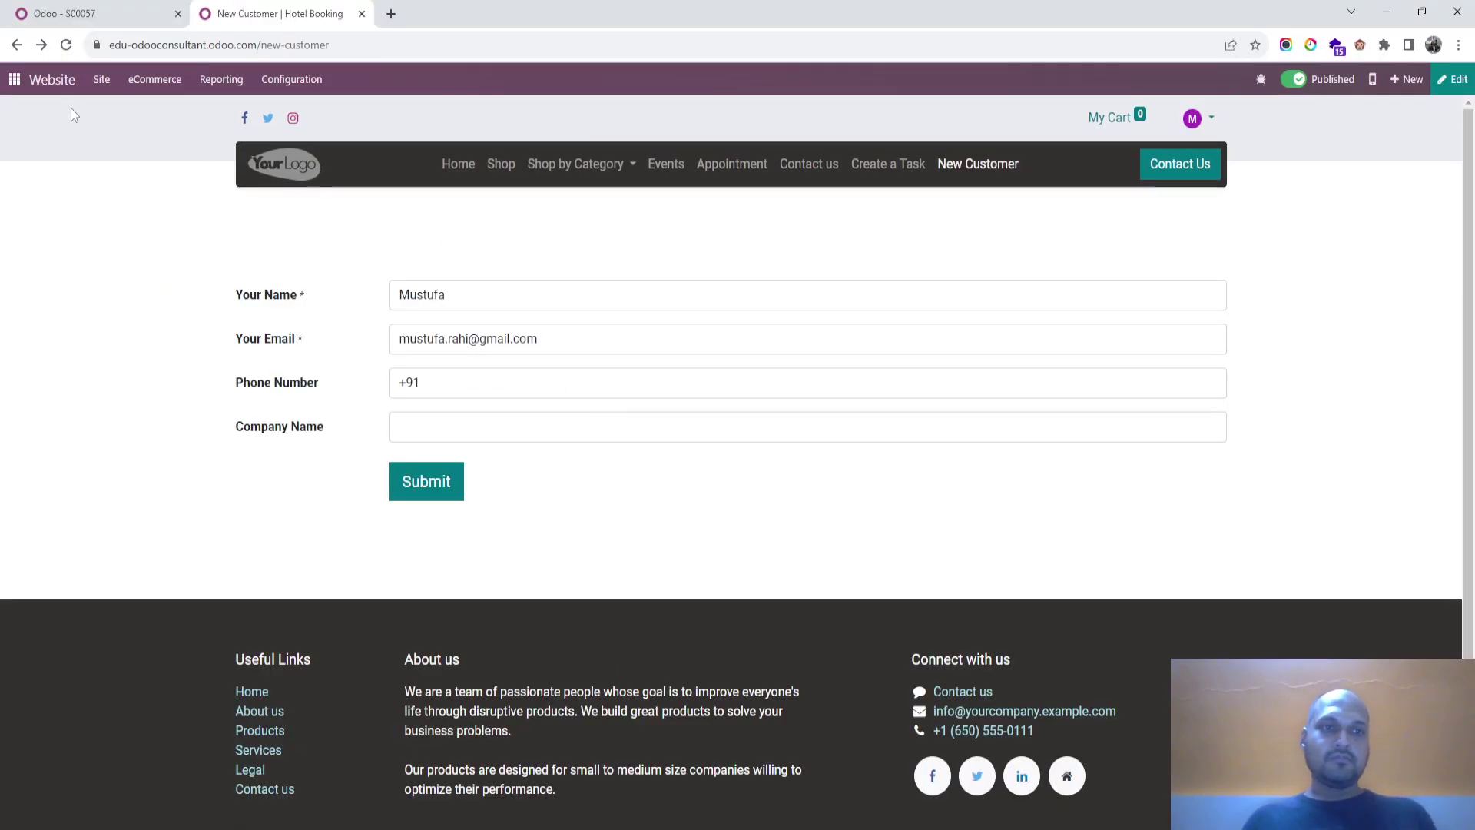
click(62, 13)
click(14, 79)
text(custe)
key(Return)
text(insi)
key(Return)
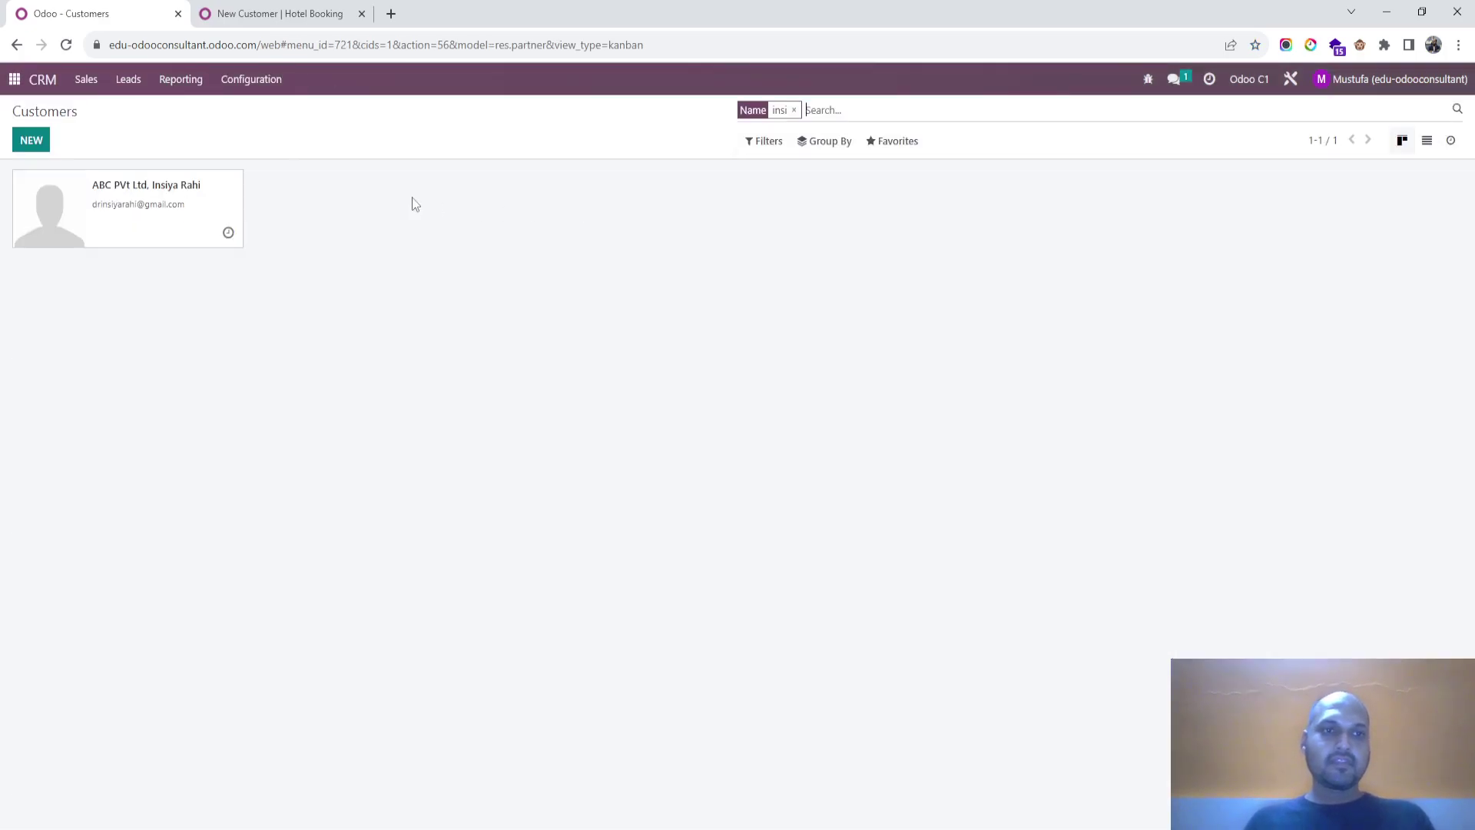
click(205, 218)
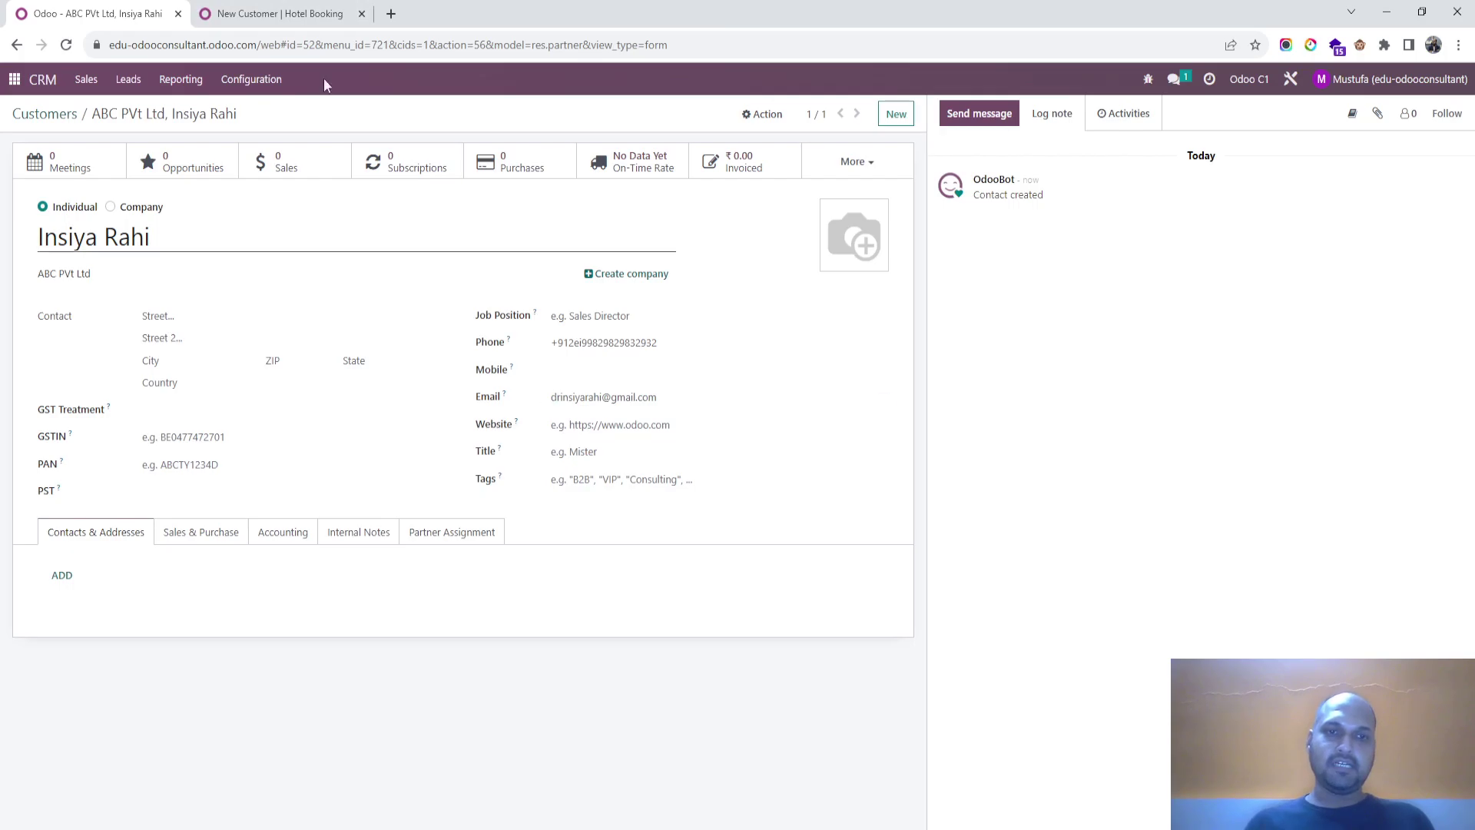
click(280, 14)
click(1453, 80)
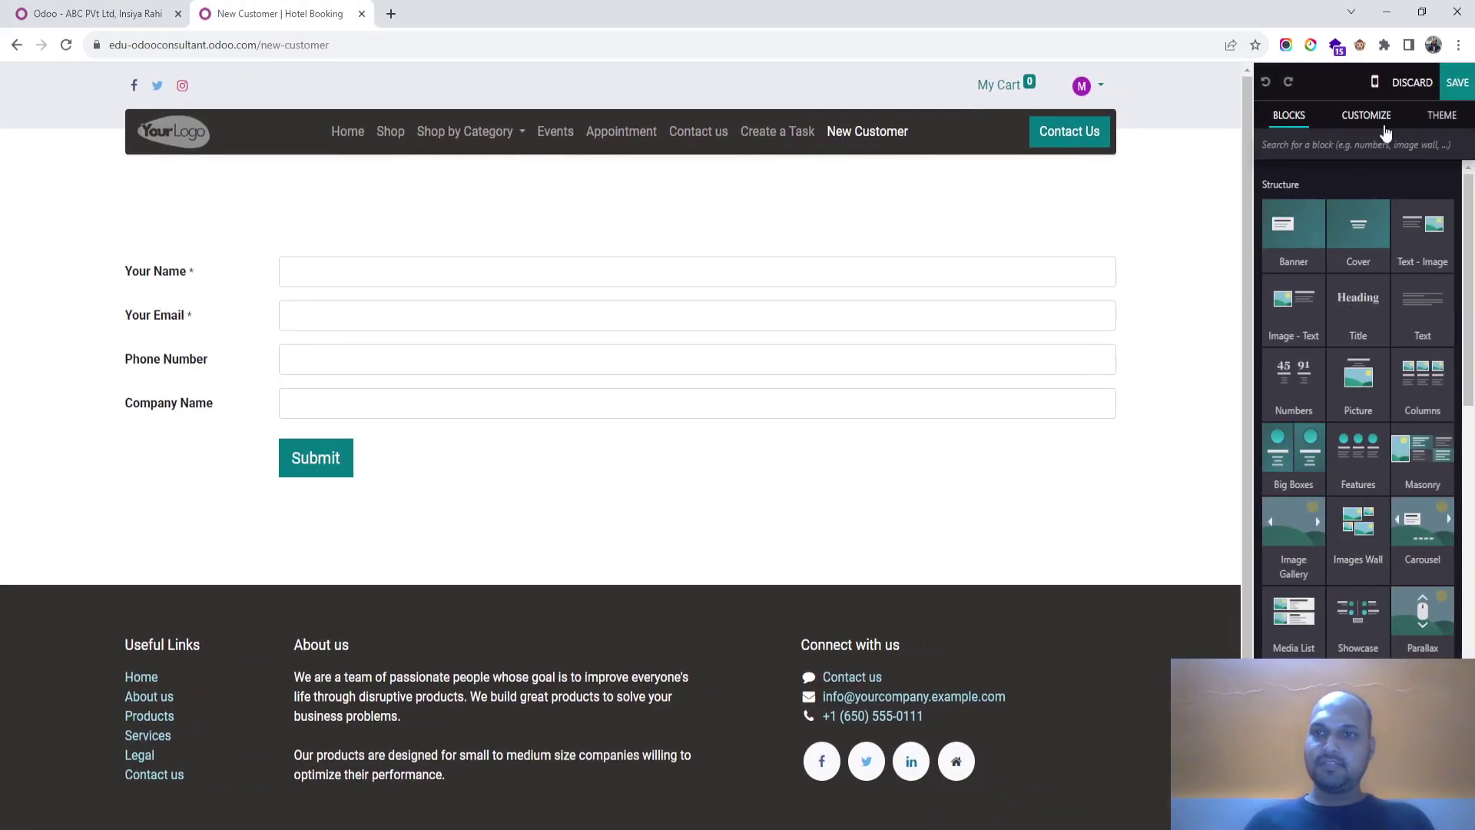
Step: Insert a Custom Text field after Your Name and browse its field Type list
click(941, 275)
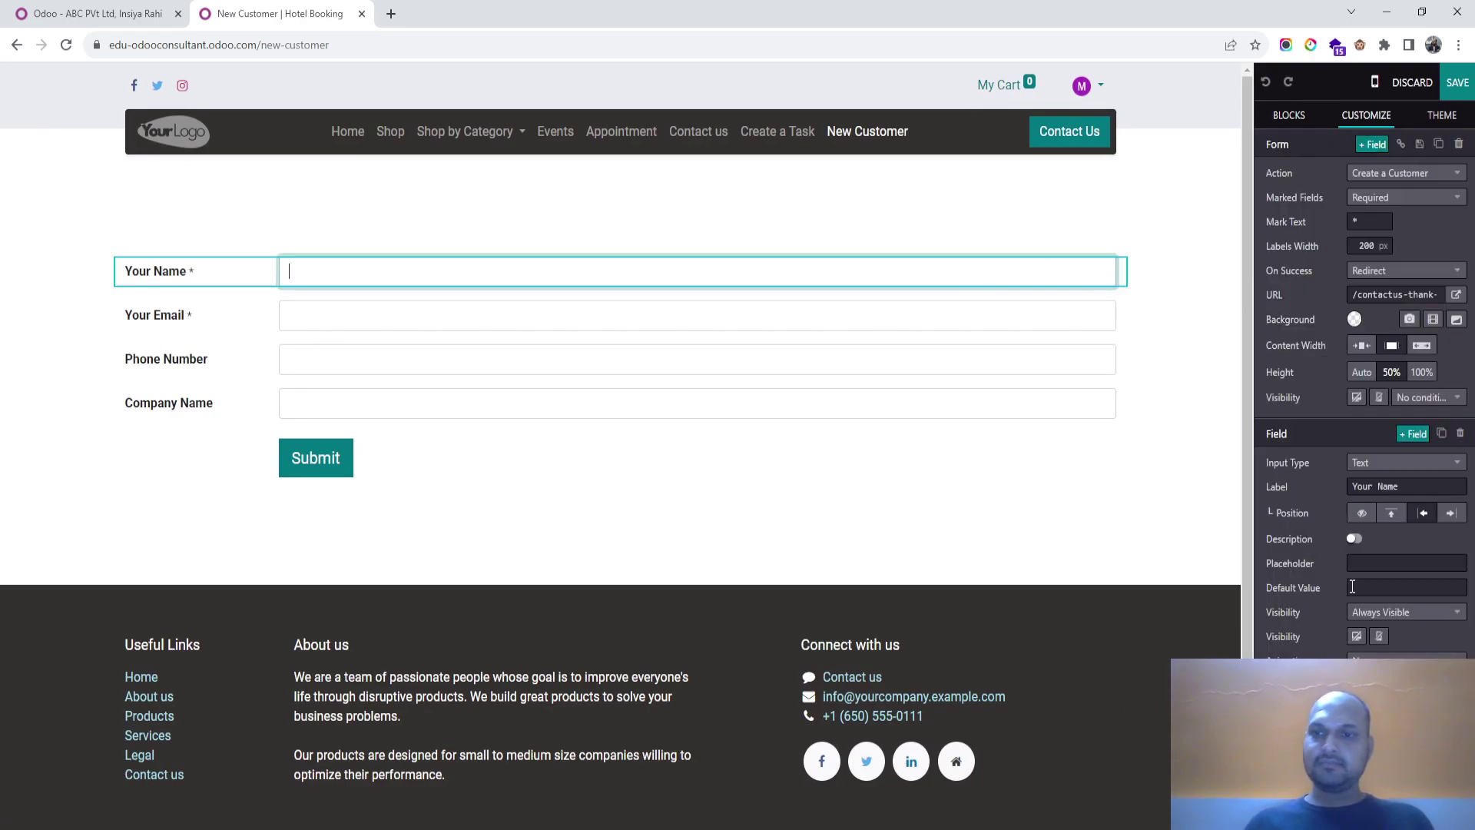
click(1413, 435)
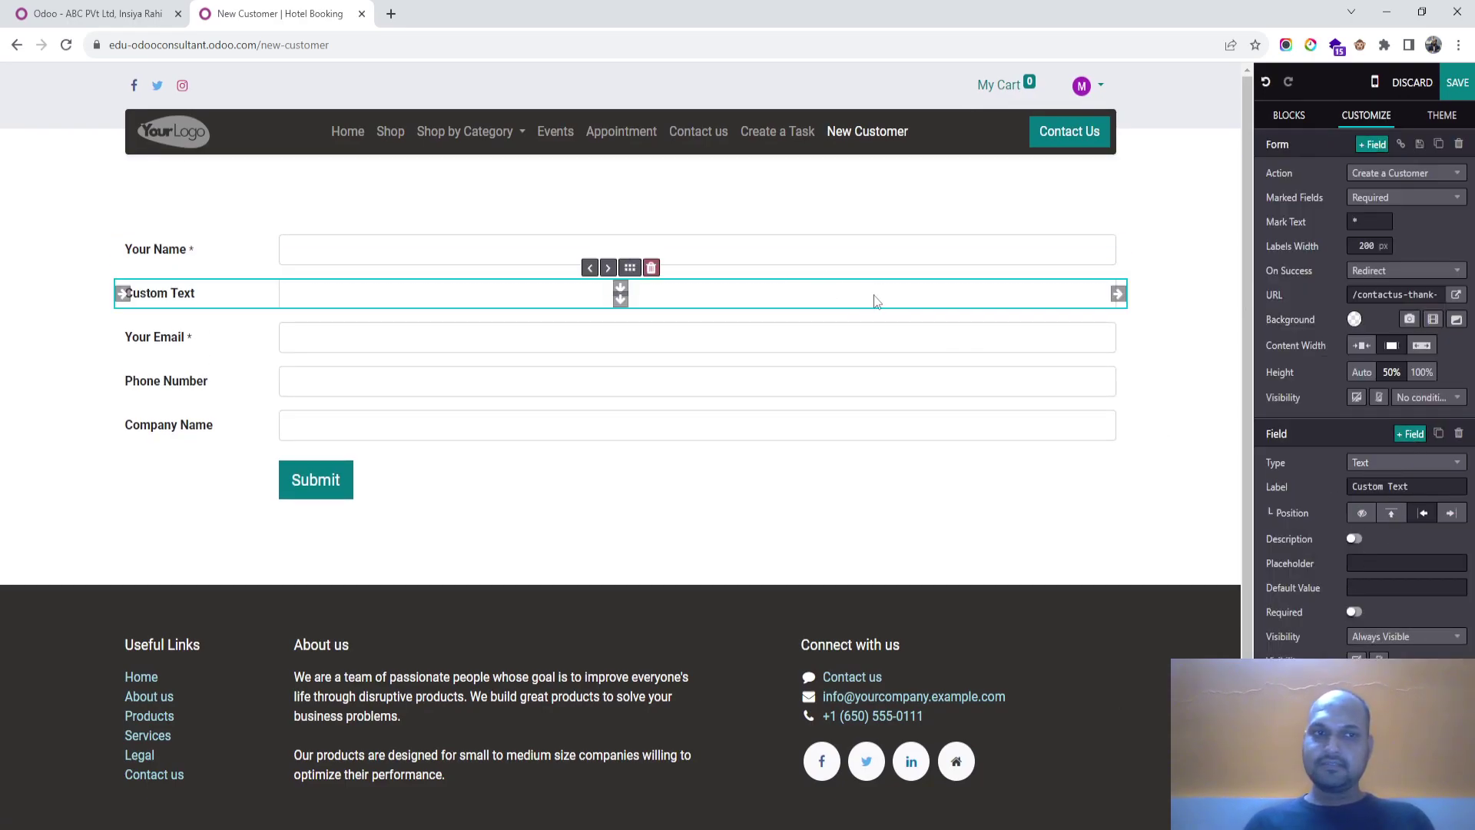
click(1426, 467)
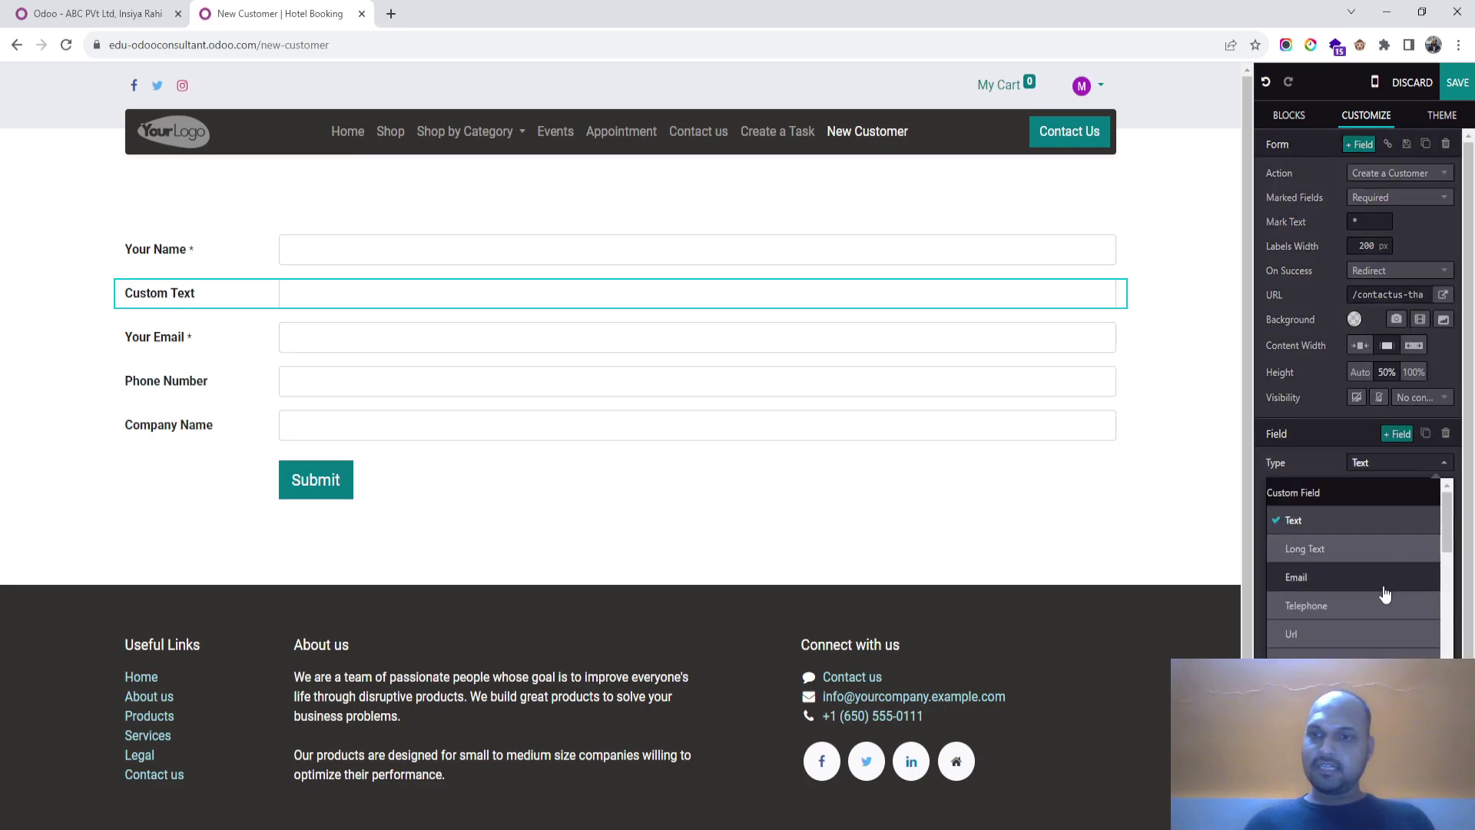
scroll(1383, 592, down, 2)
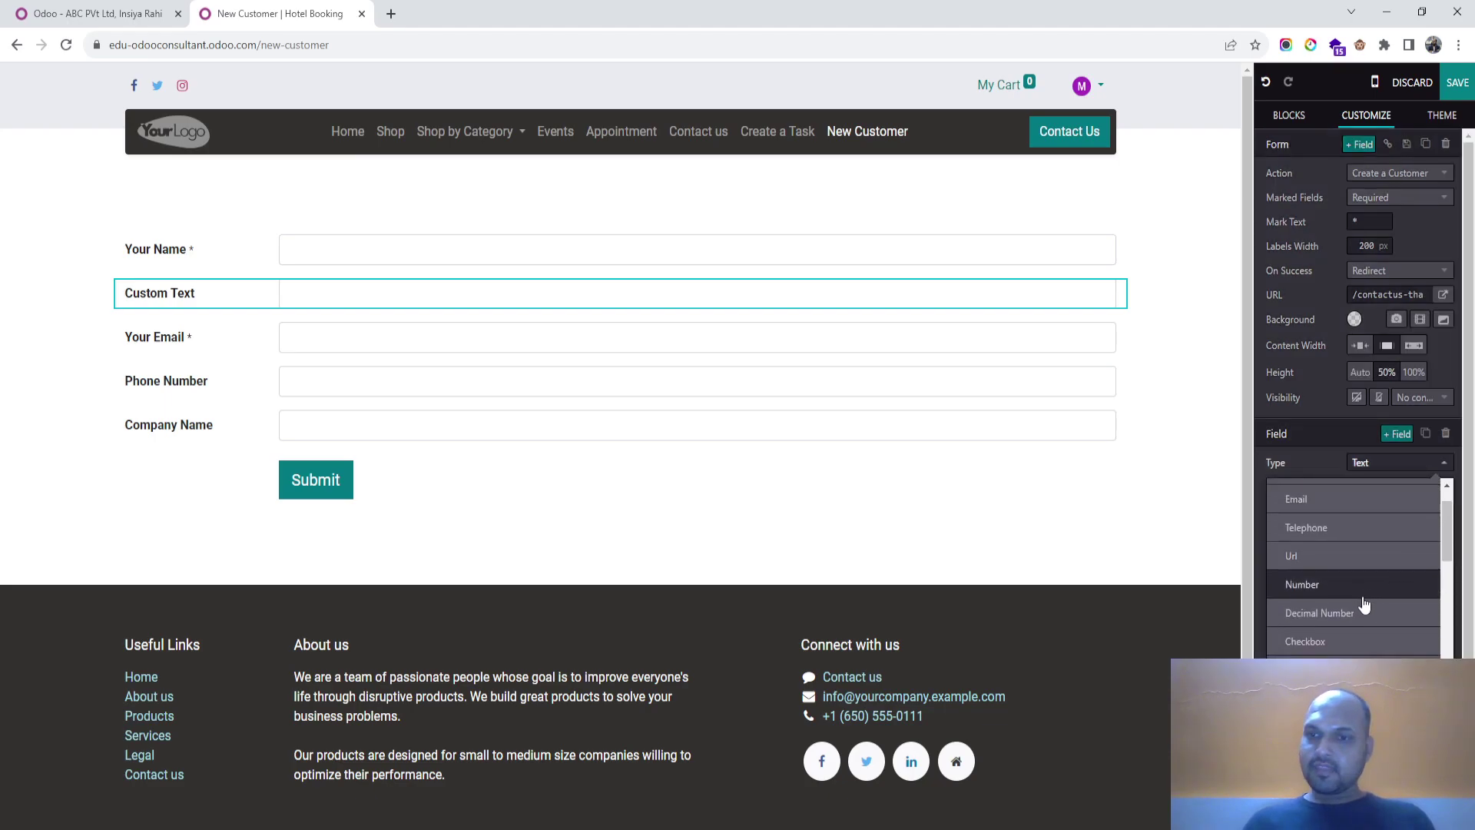
scroll(1364, 611, down, 3)
scroll(1352, 626, down, 5)
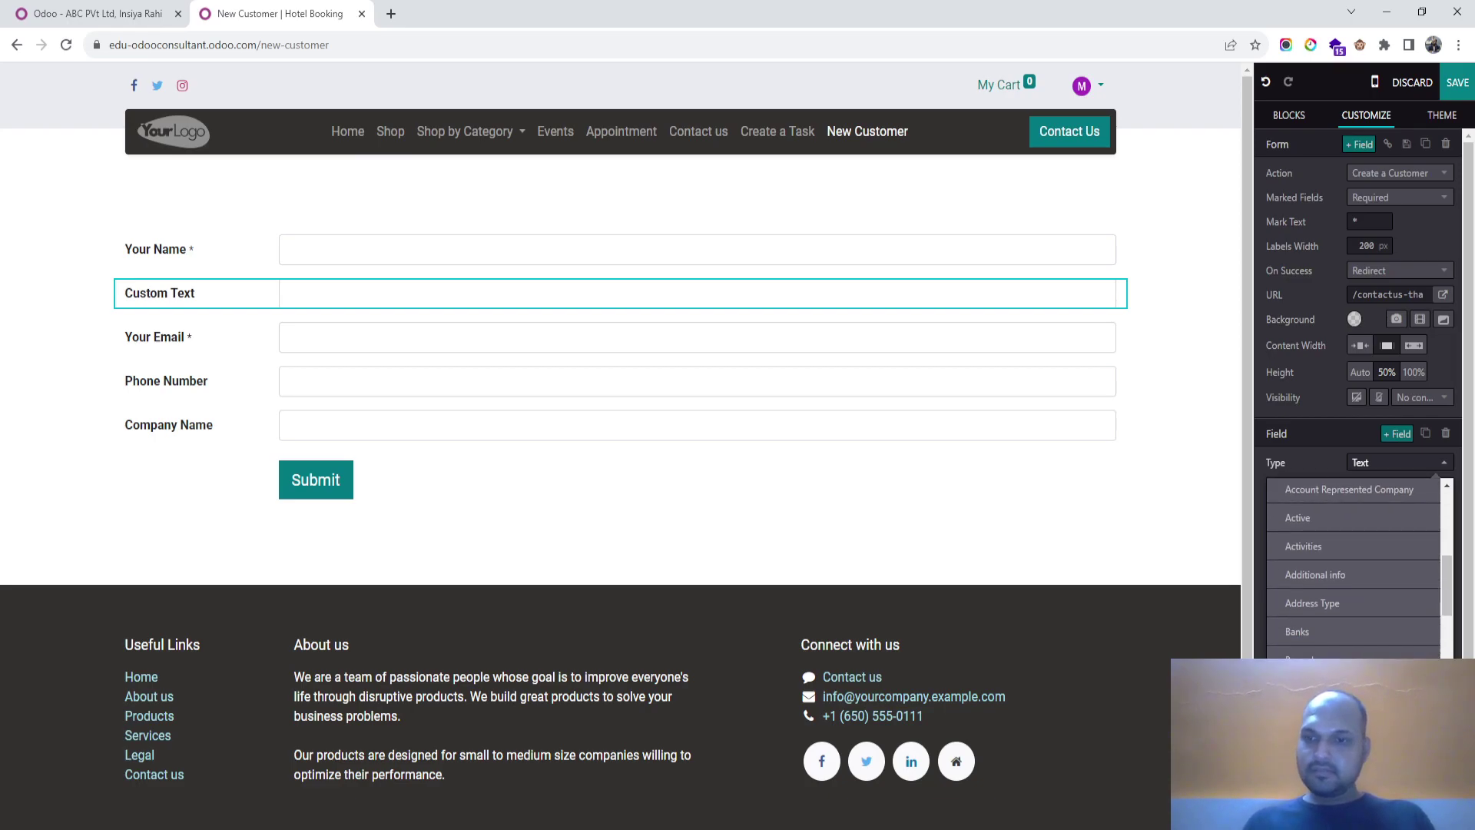
scroll(1352, 605, down, 6)
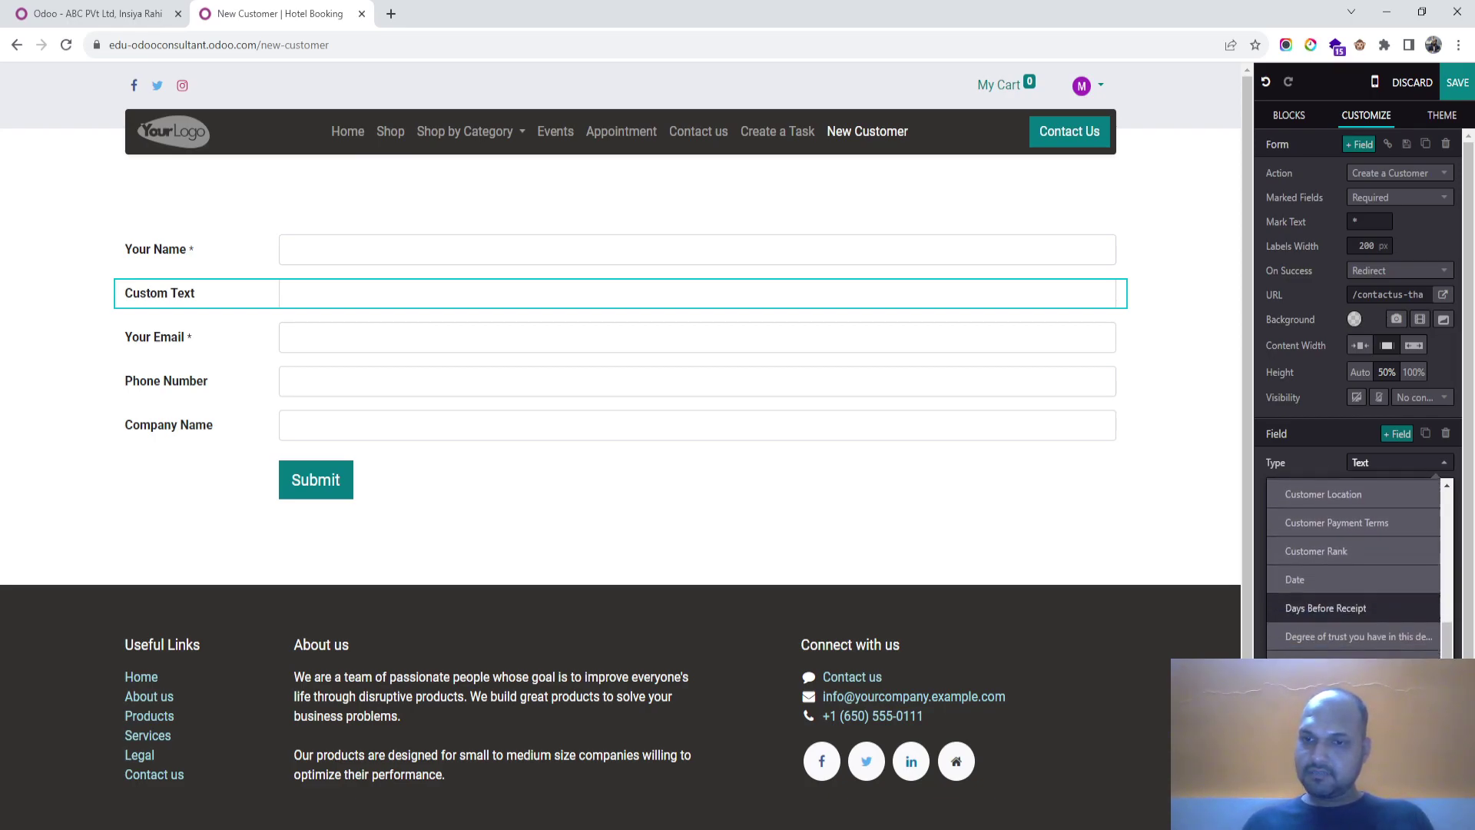
scroll(1352, 615, down, 4)
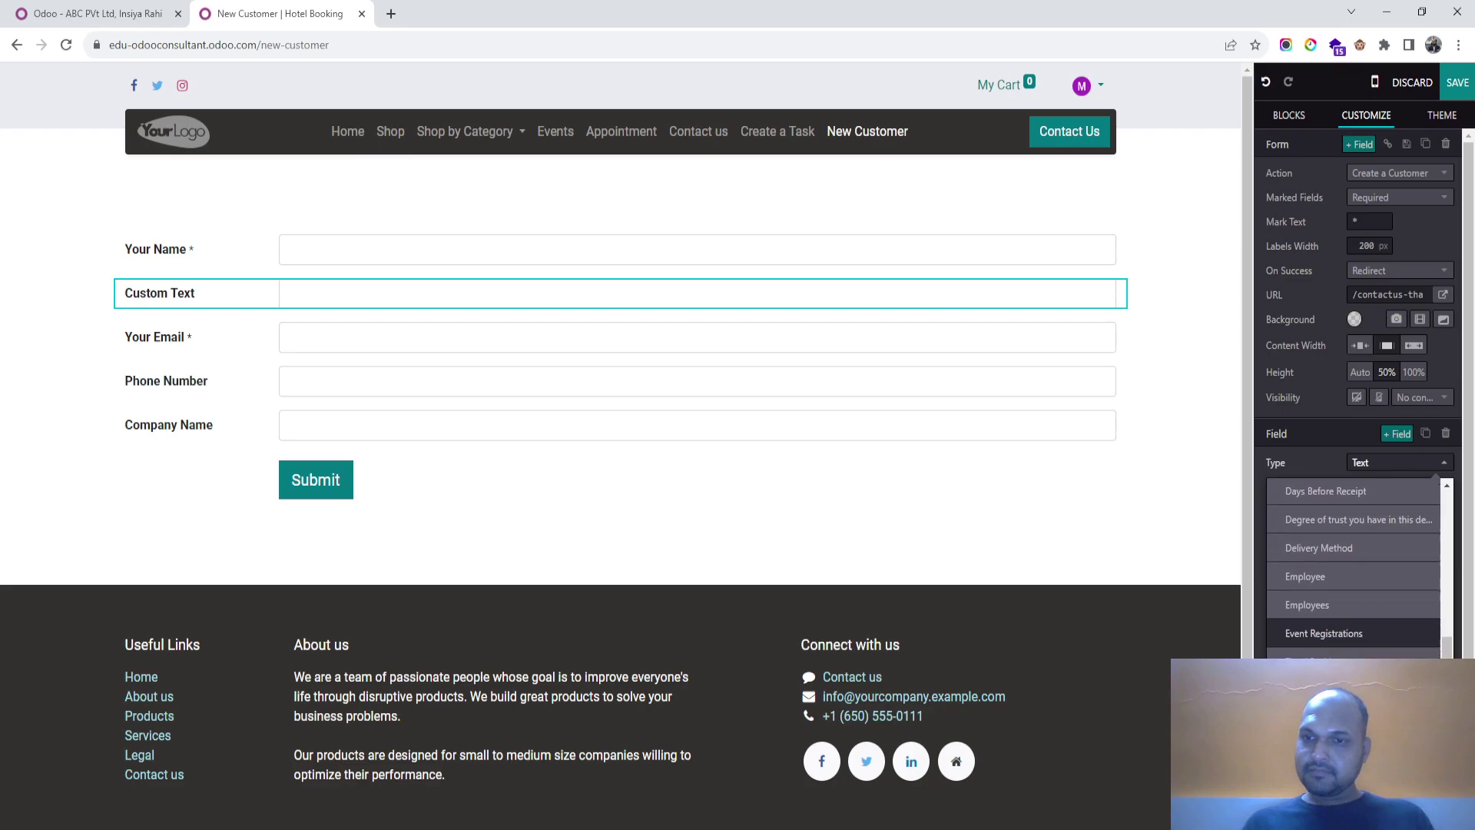
scroll(1352, 615, up, 10)
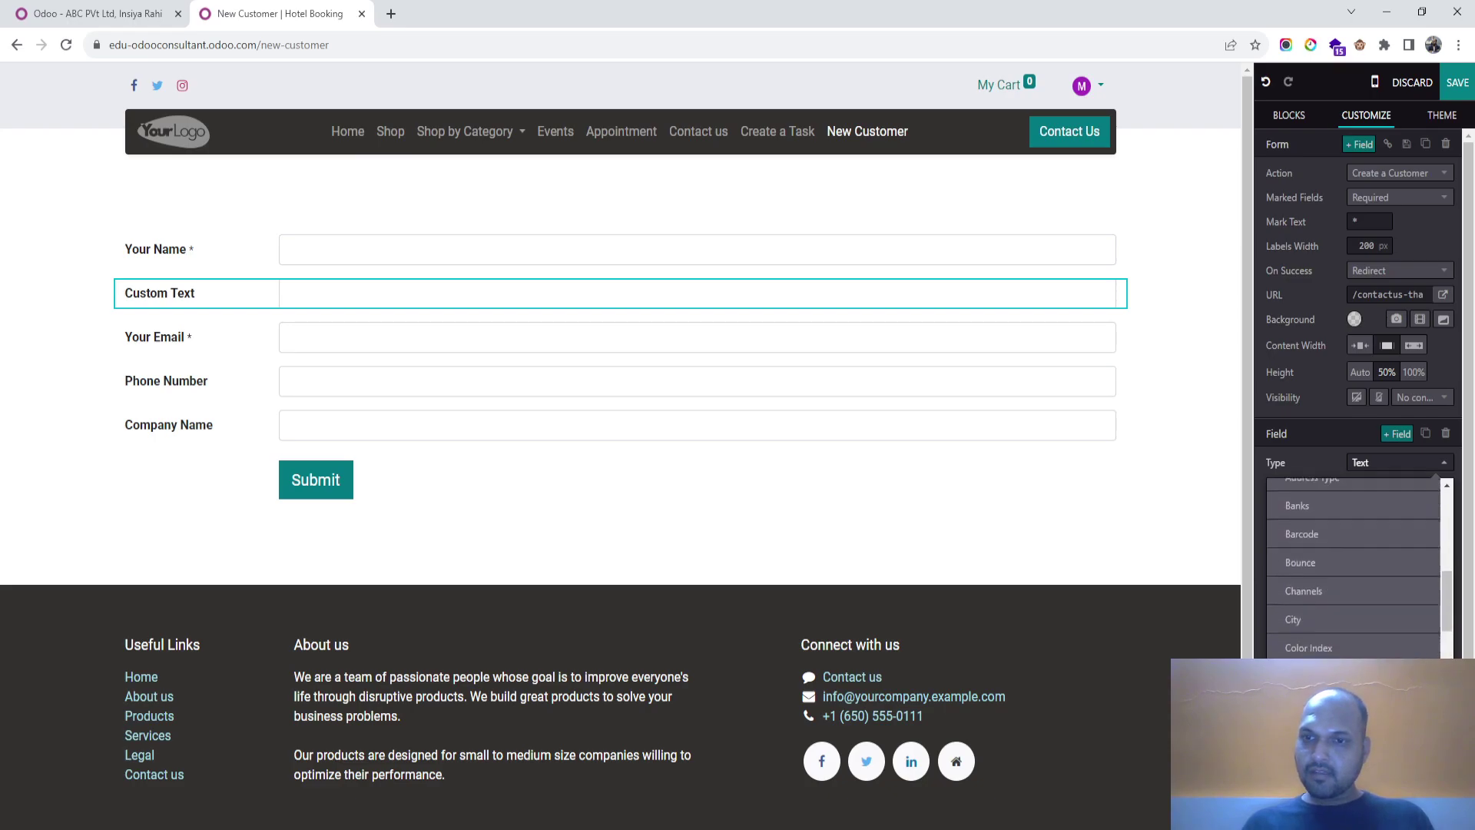
scroll(1352, 615, down, 12)
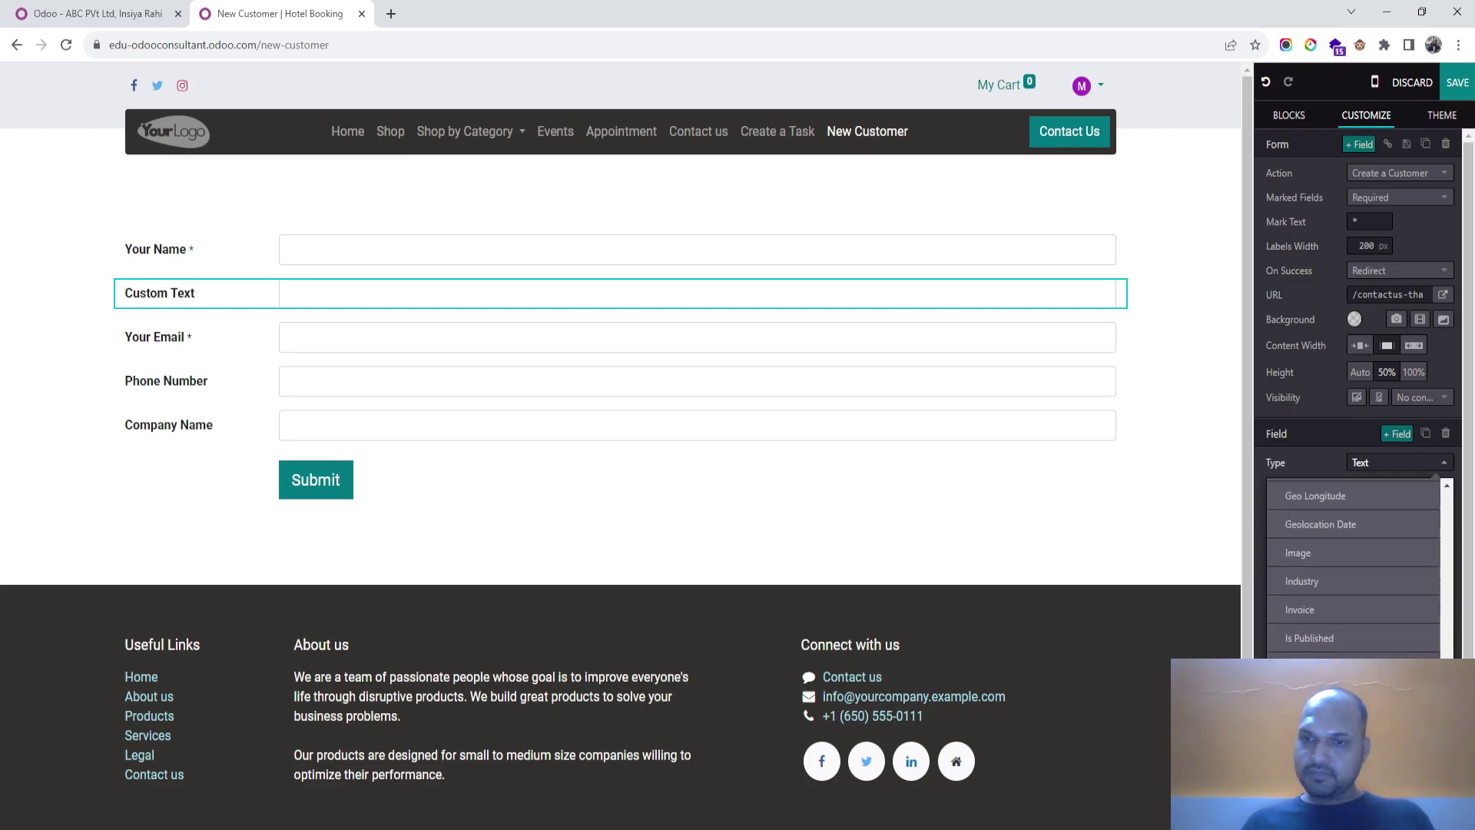
scroll(1352, 576, up, 2)
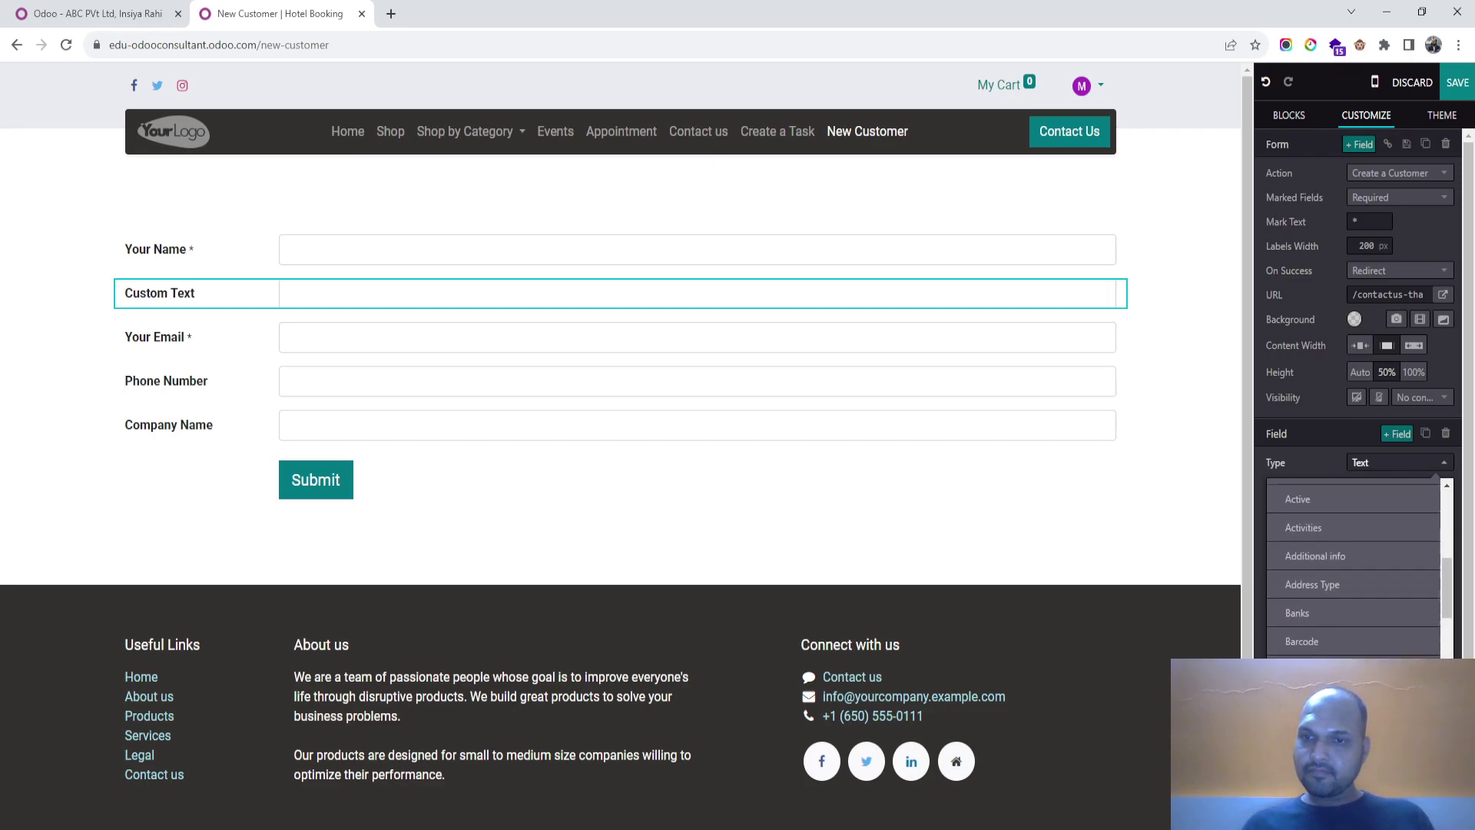
scroll(1352, 569, up, 5)
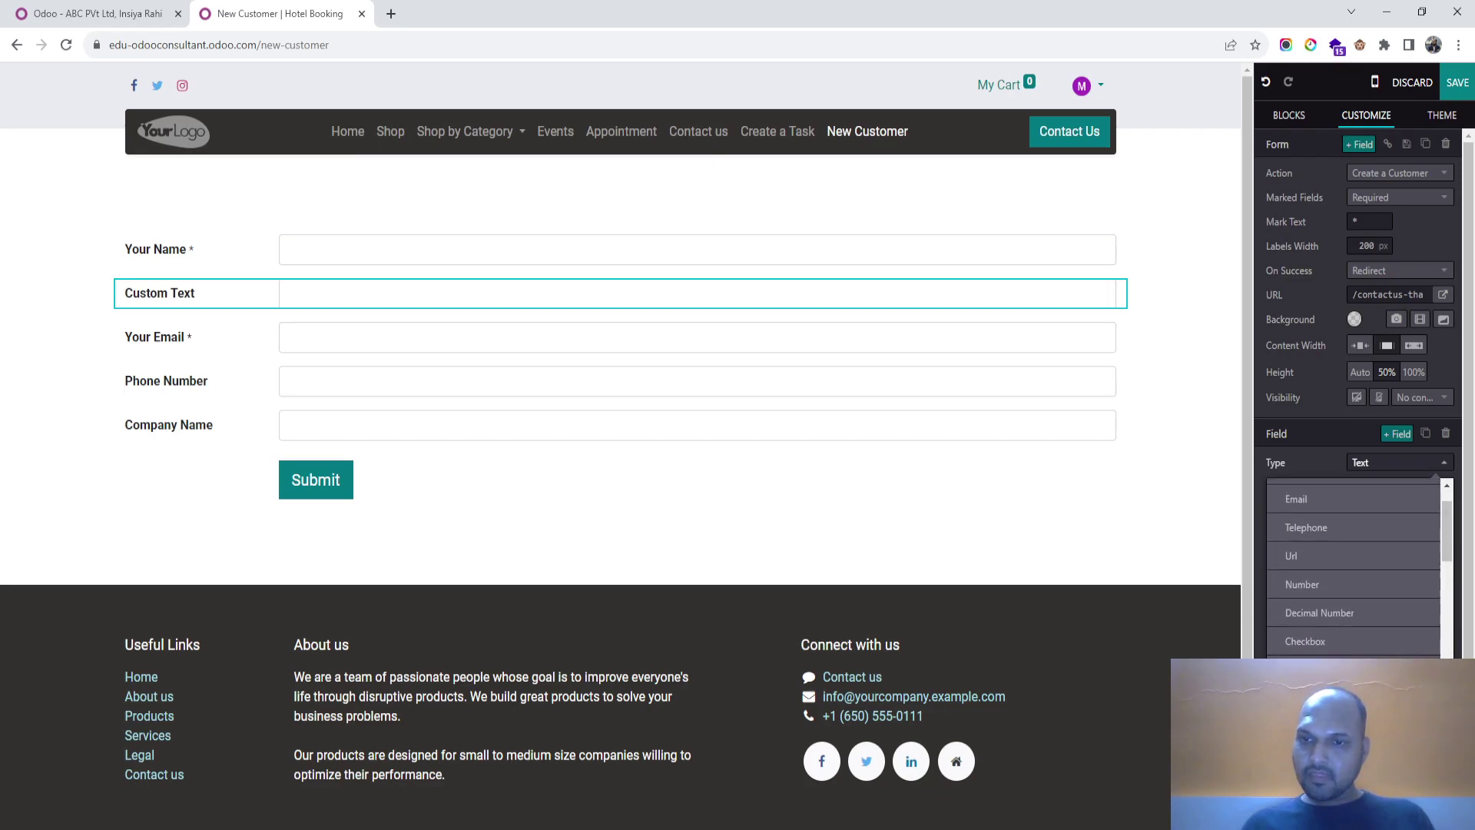
scroll(1352, 568, down, 10)
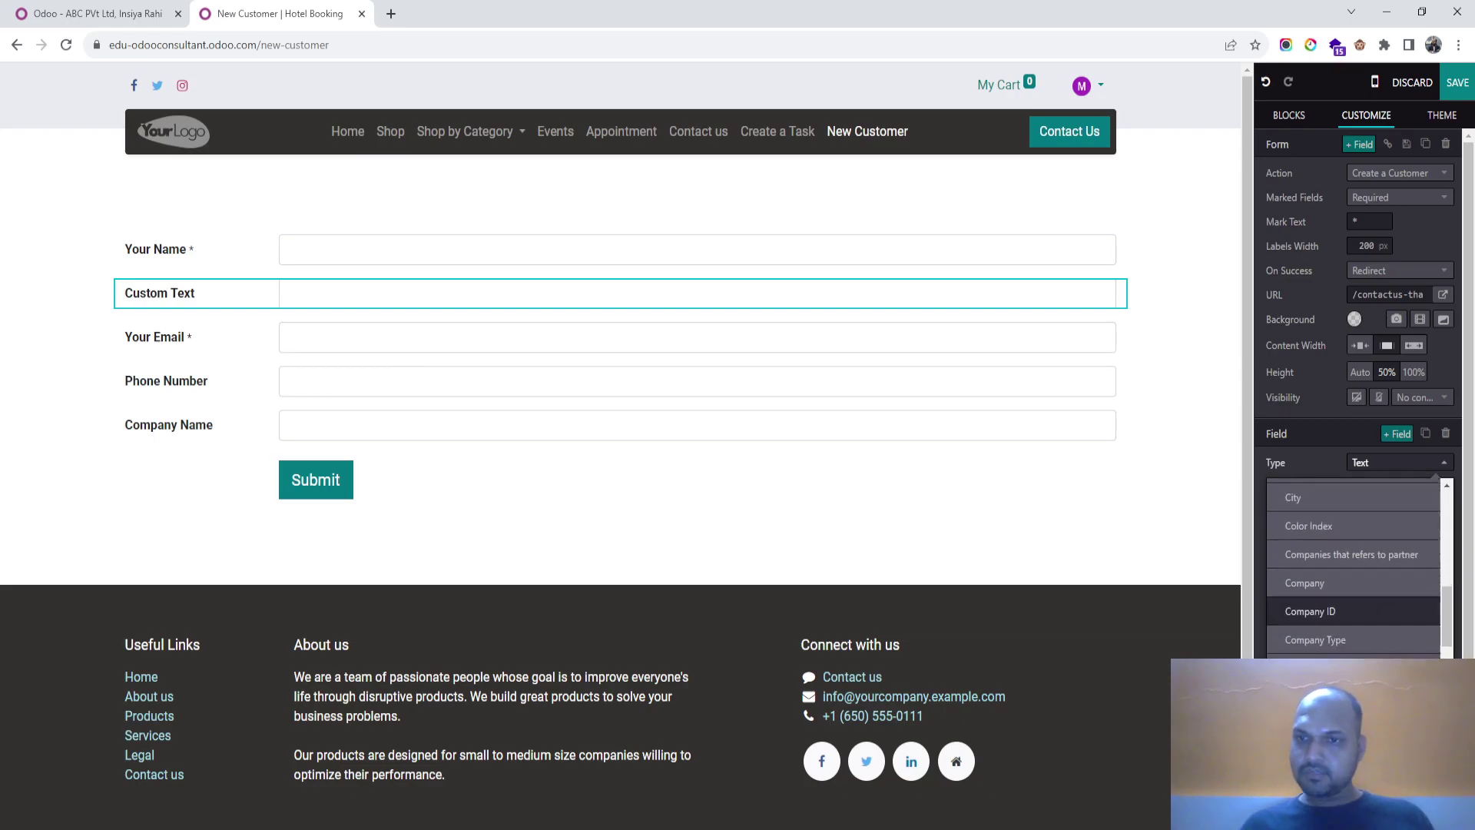
scroll(1308, 554, down, 5)
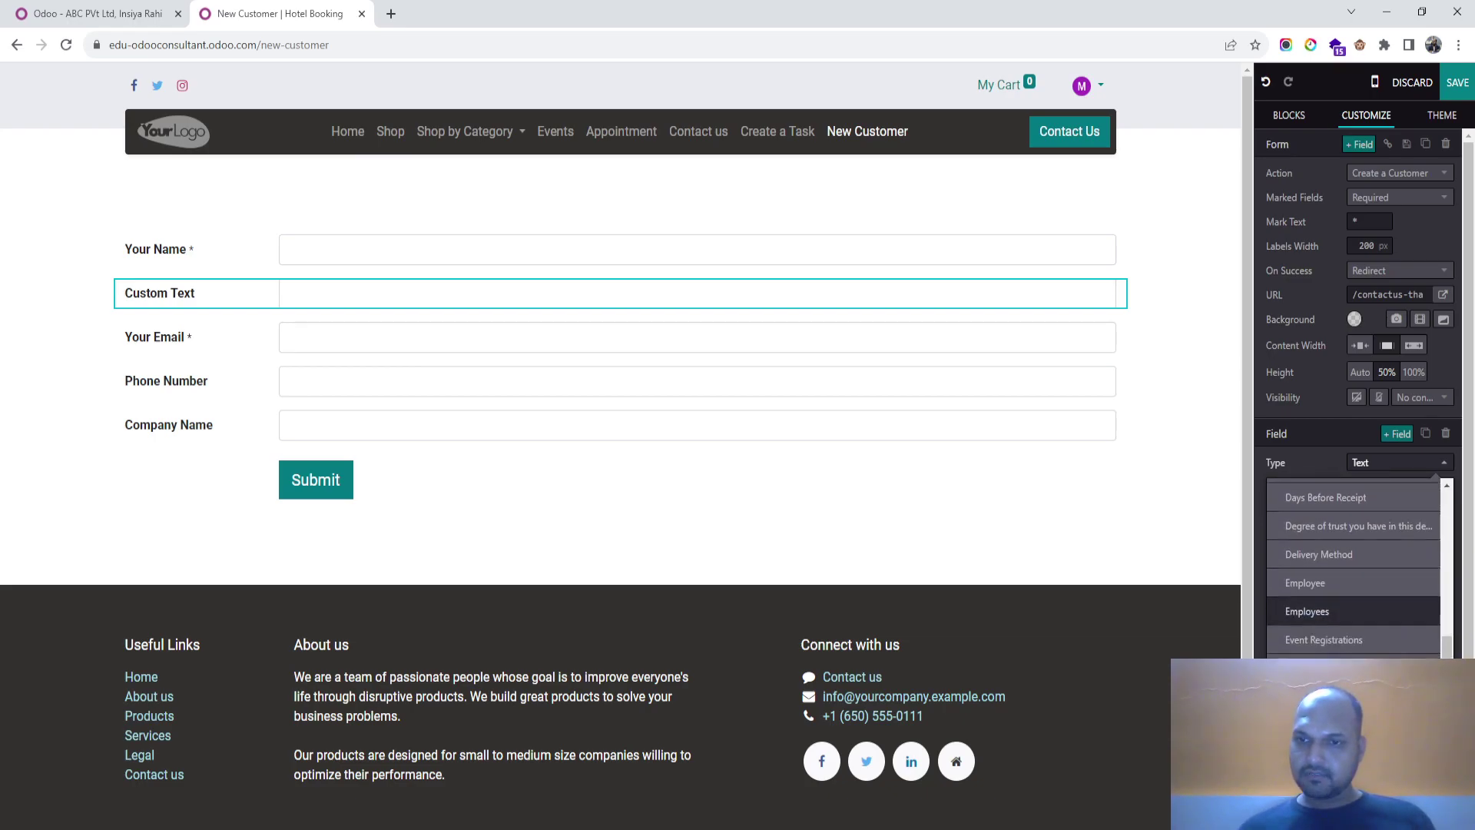
Step: Check the CRM contact record, then scroll through the new field's Type list in the editor
click(92, 13)
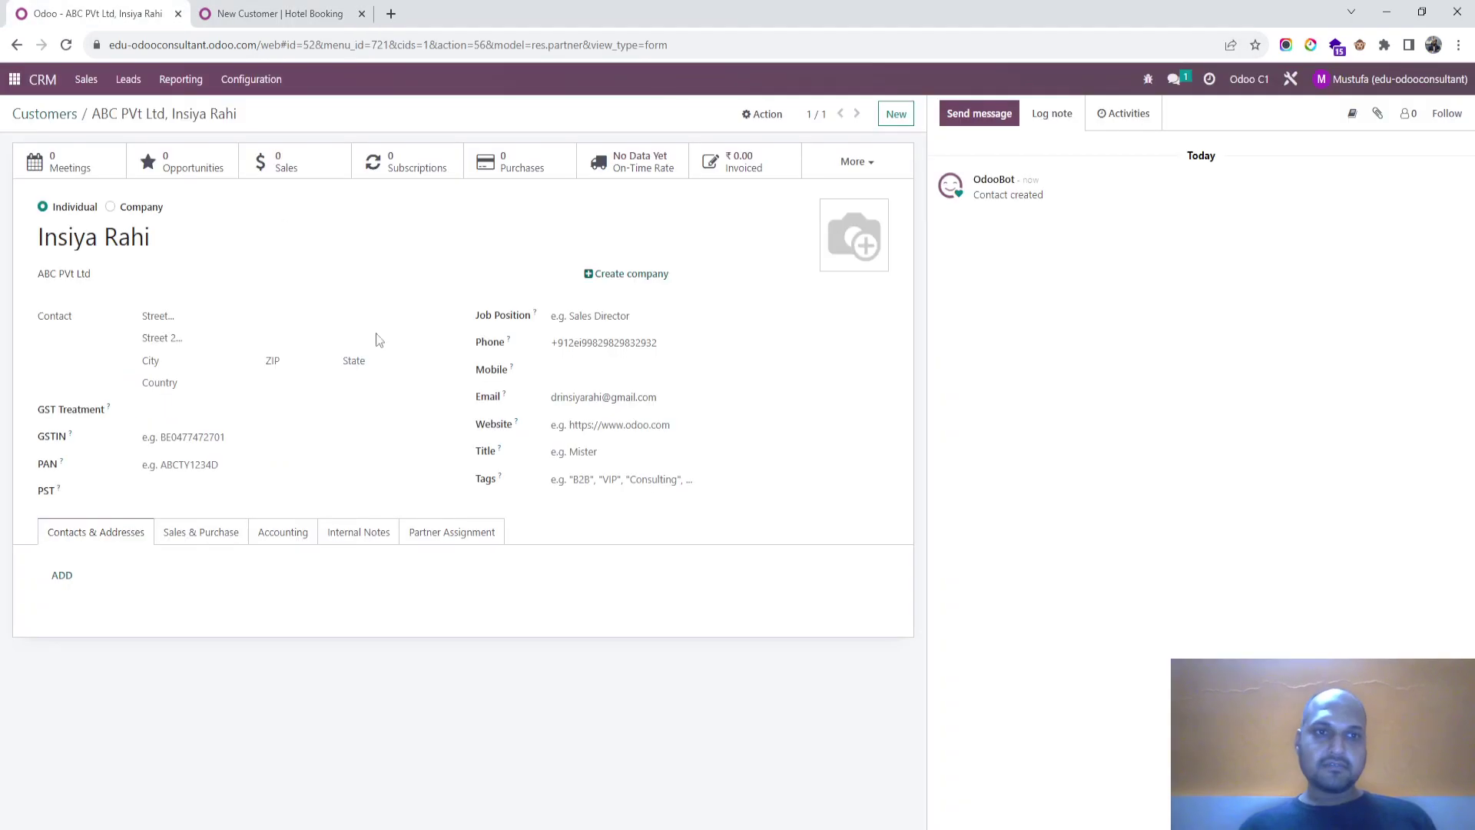
mouse_move(536, 315)
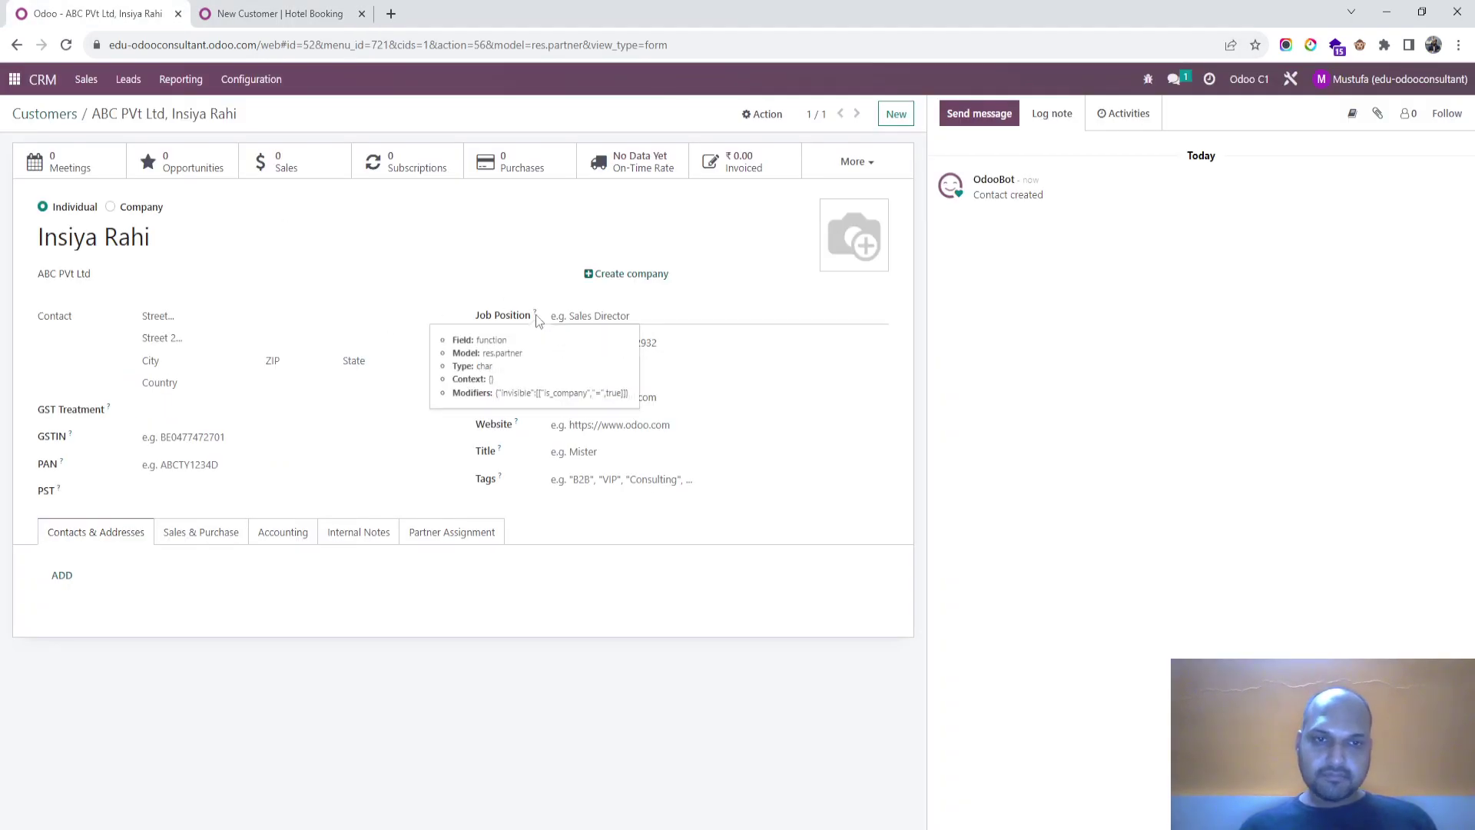
click(284, 15)
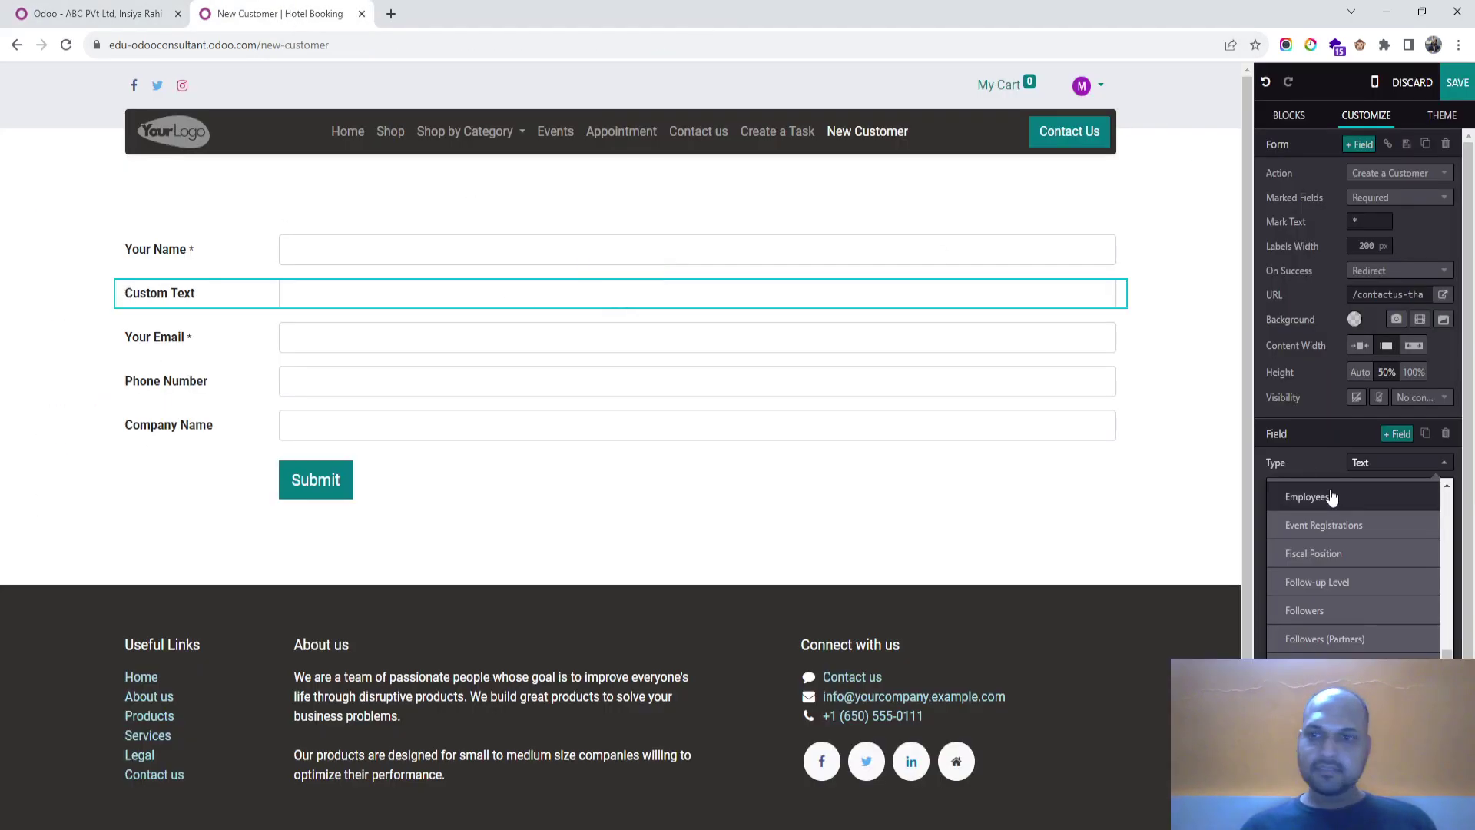
scroll(1351, 607, up, 3)
scroll(1353, 598, up, 15)
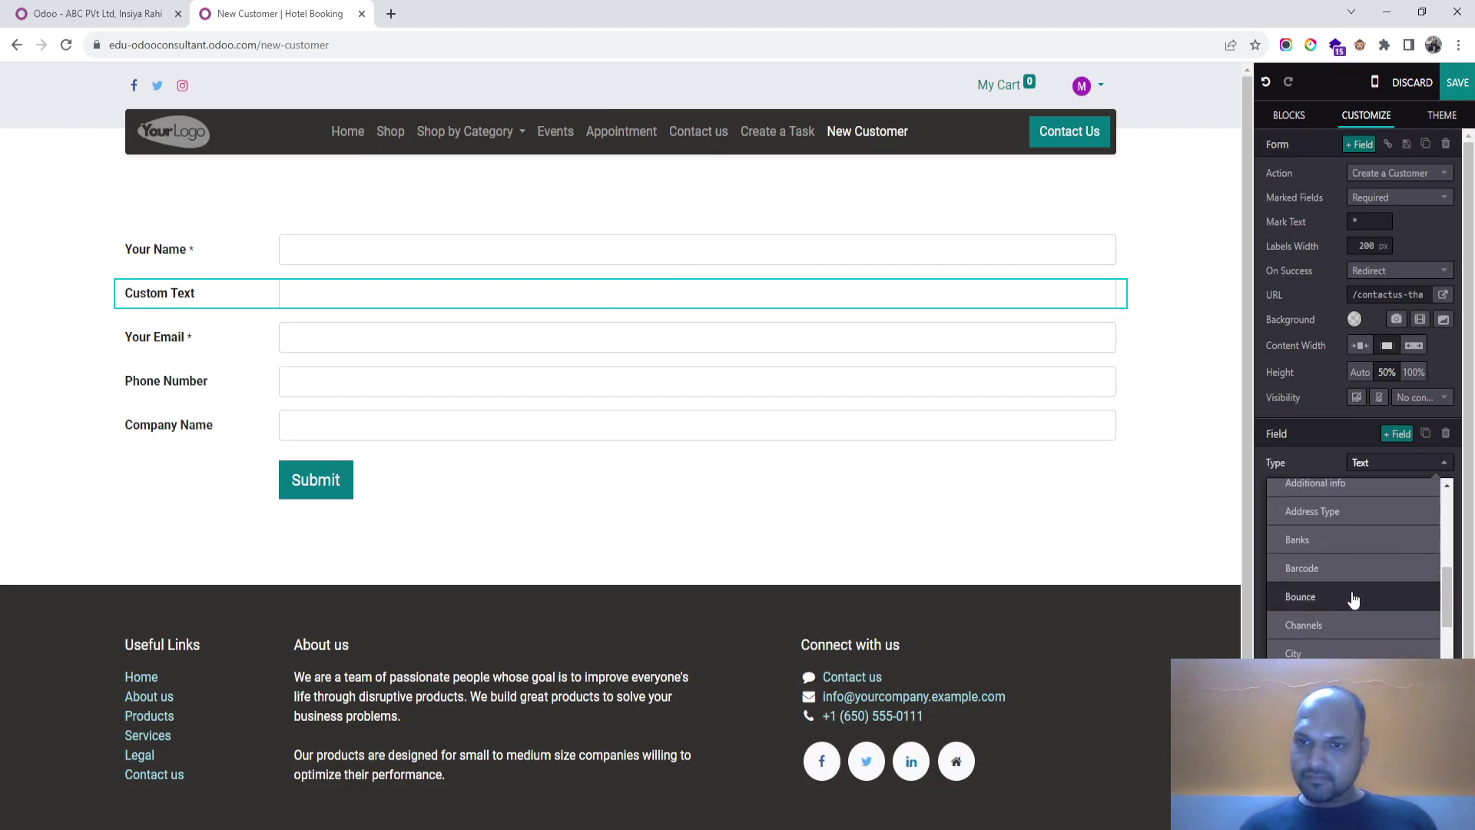
scroll(1352, 598, up, 2)
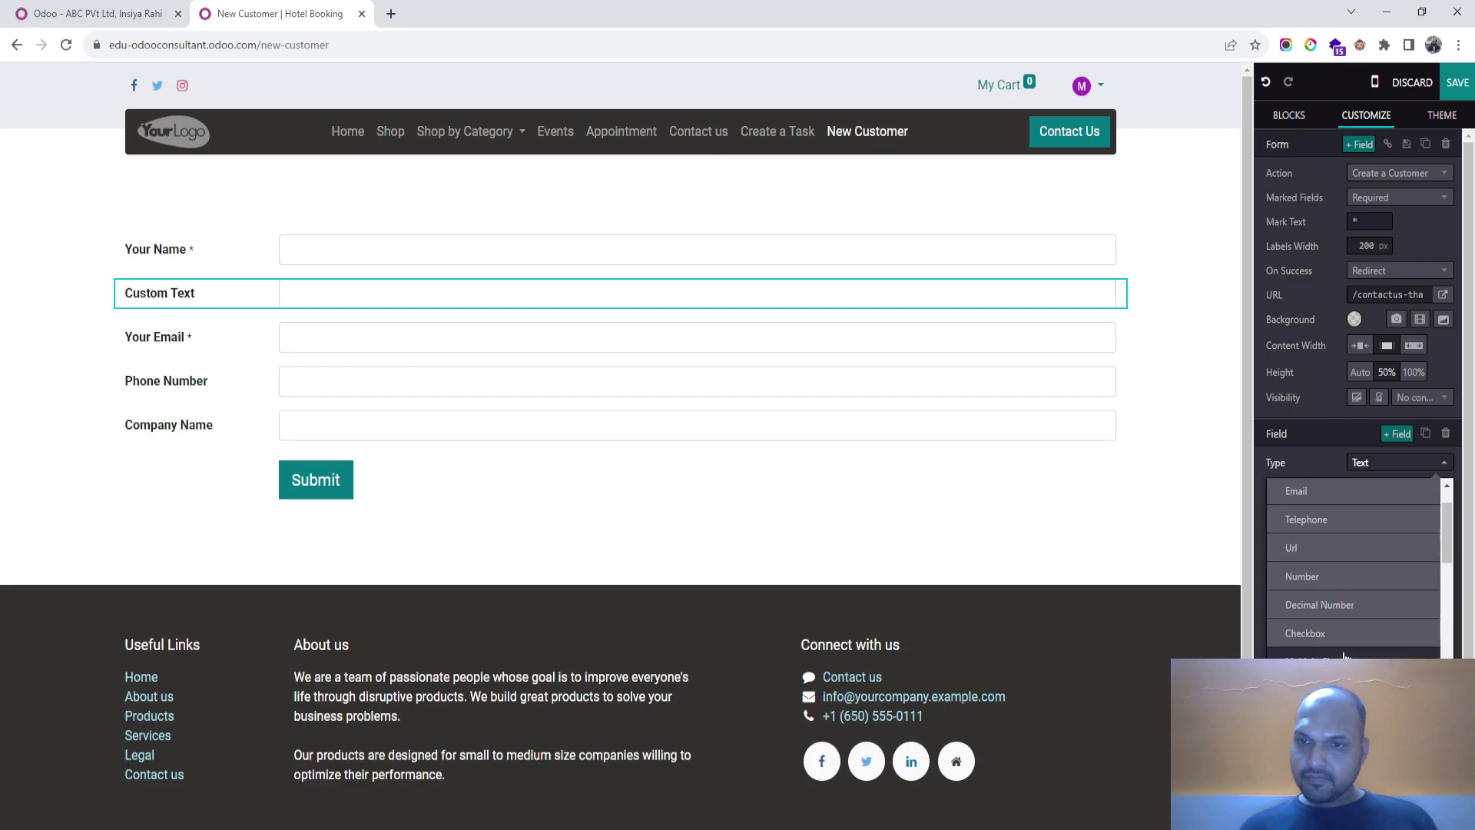
scroll(1352, 607, down, 5)
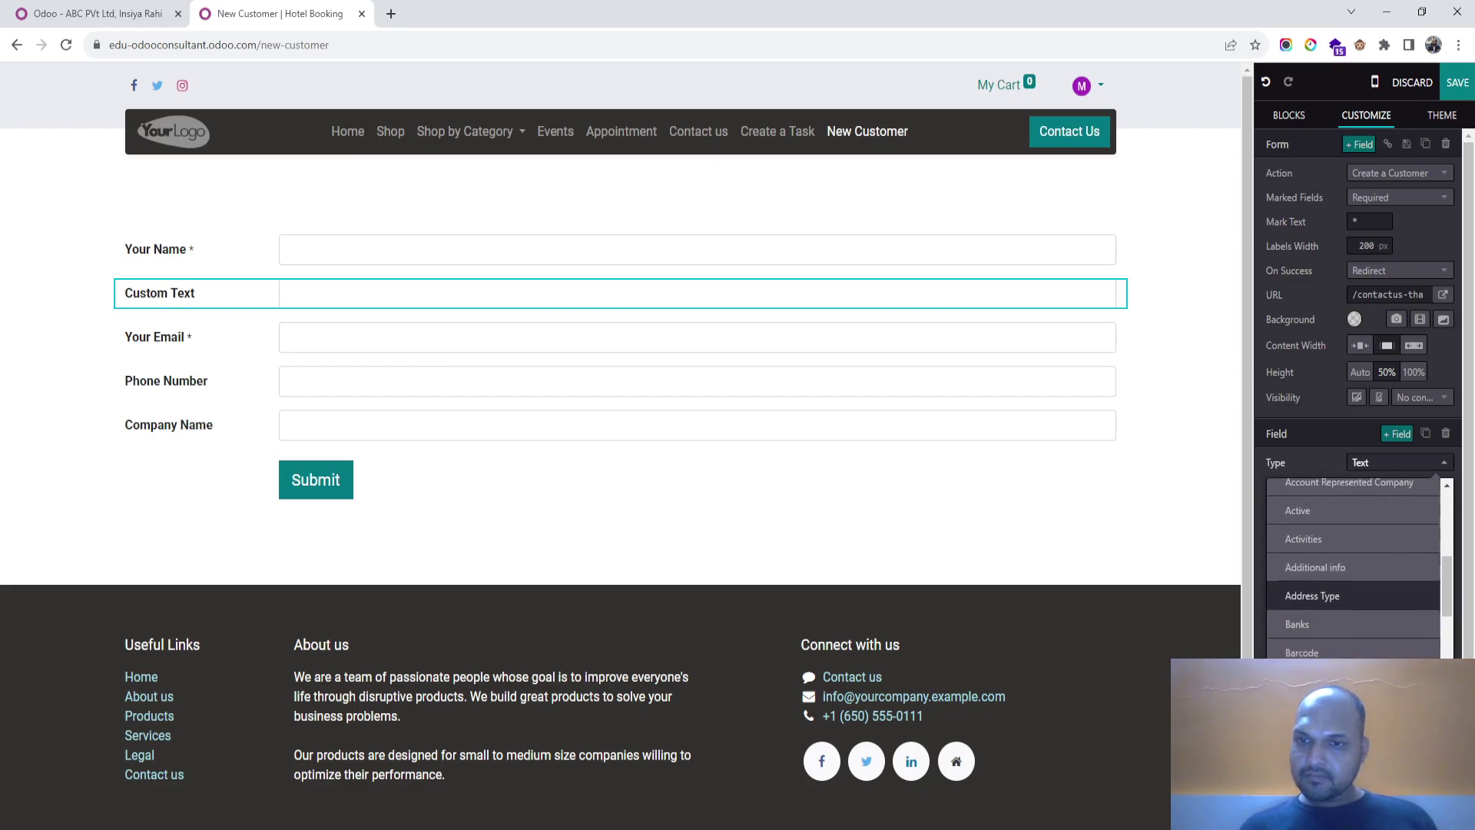
scroll(1352, 623, down, 4)
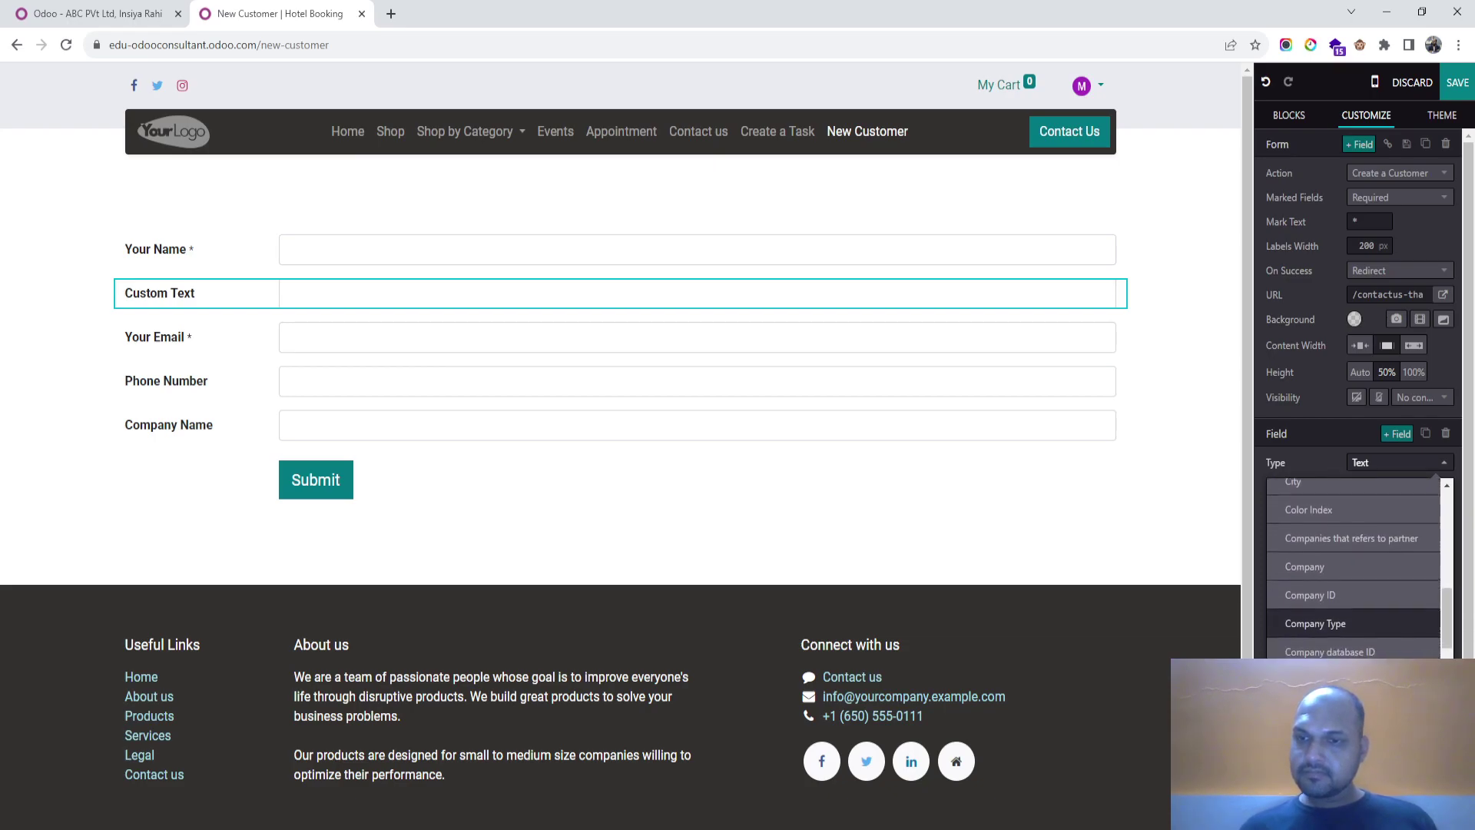
scroll(1352, 622, down, 5)
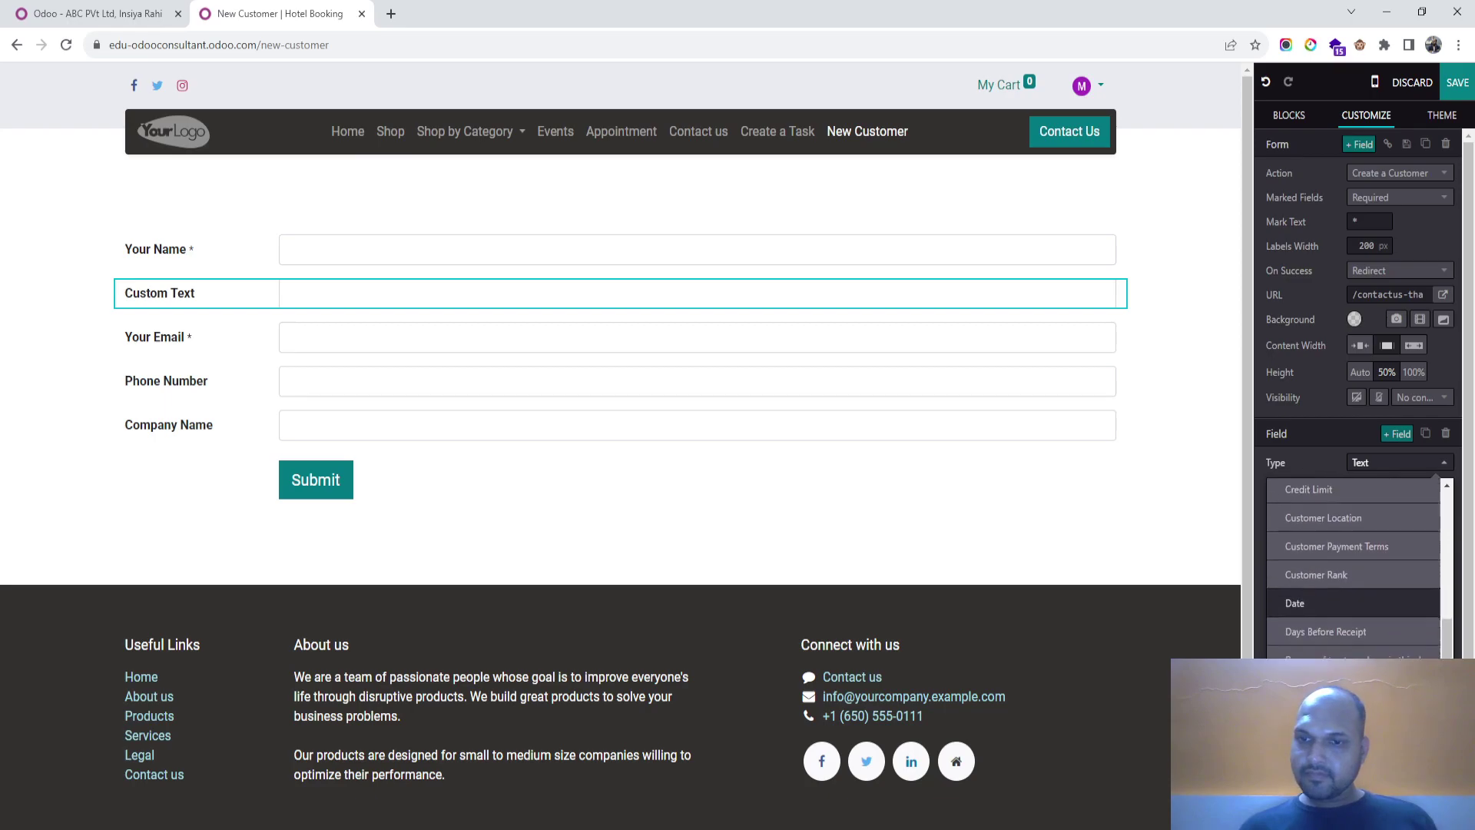
scroll(1352, 646, down, 1)
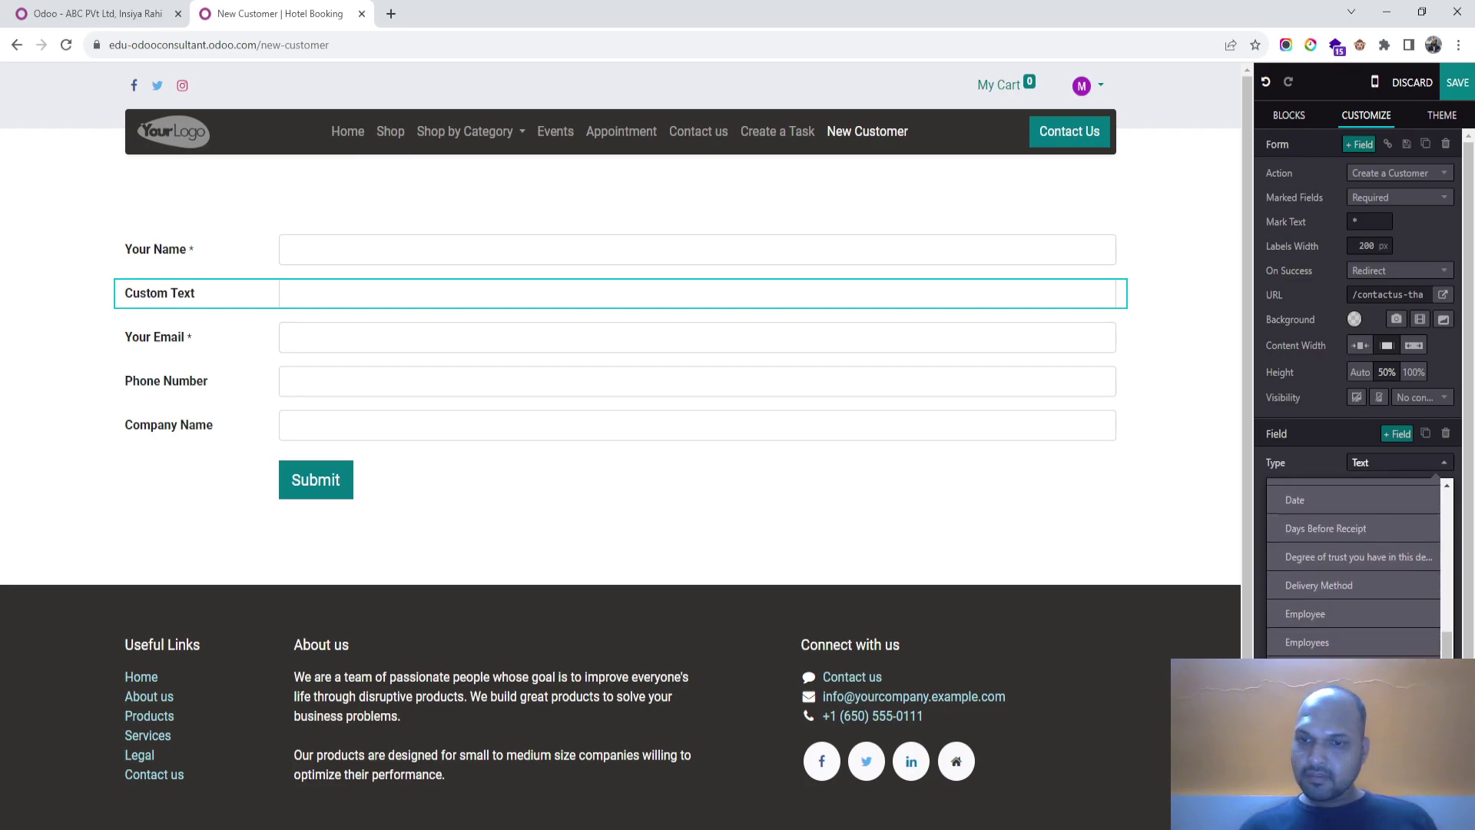
scroll(1352, 584, down, 5)
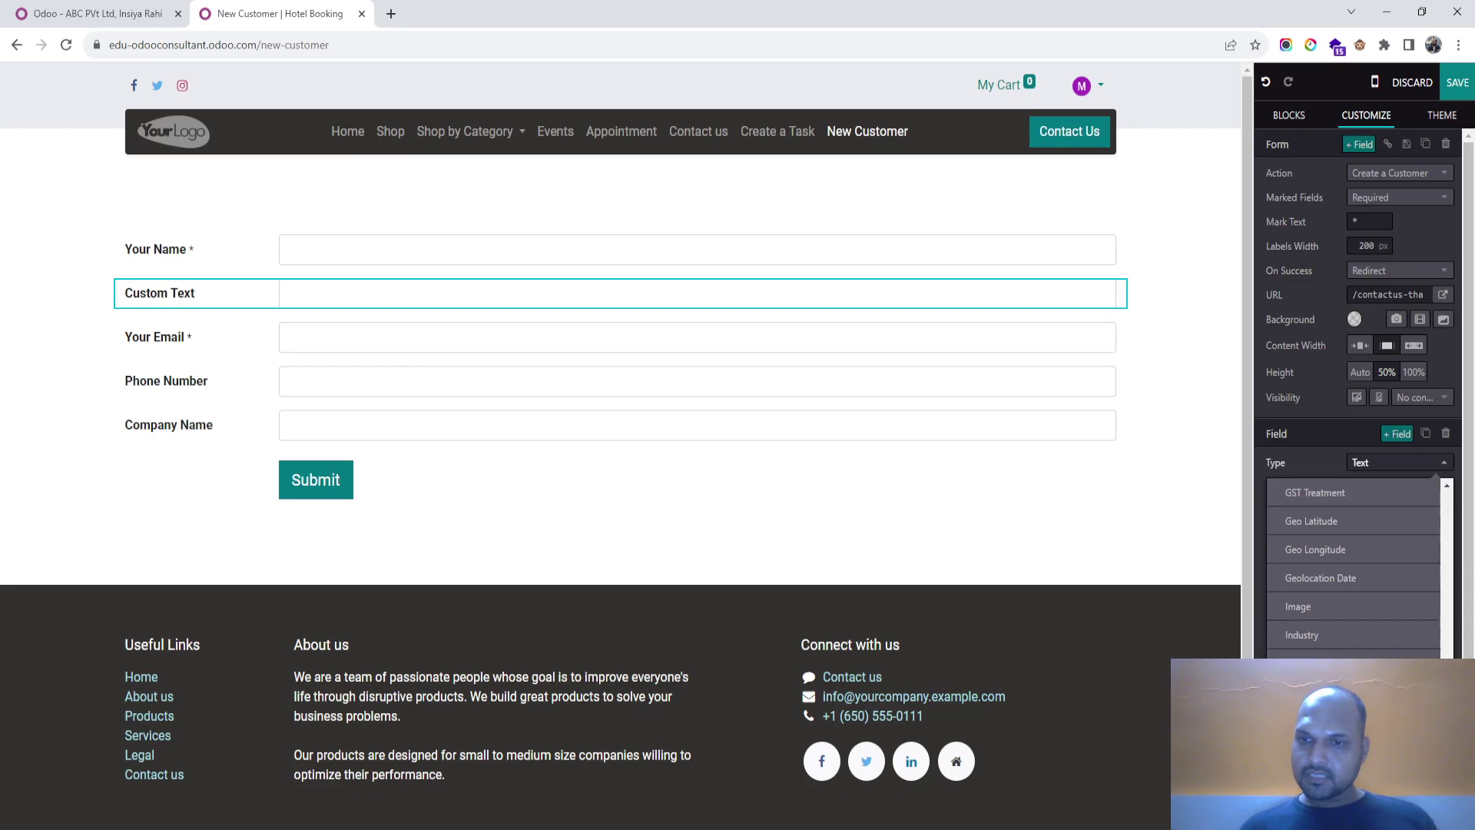
scroll(1353, 569, down, 10)
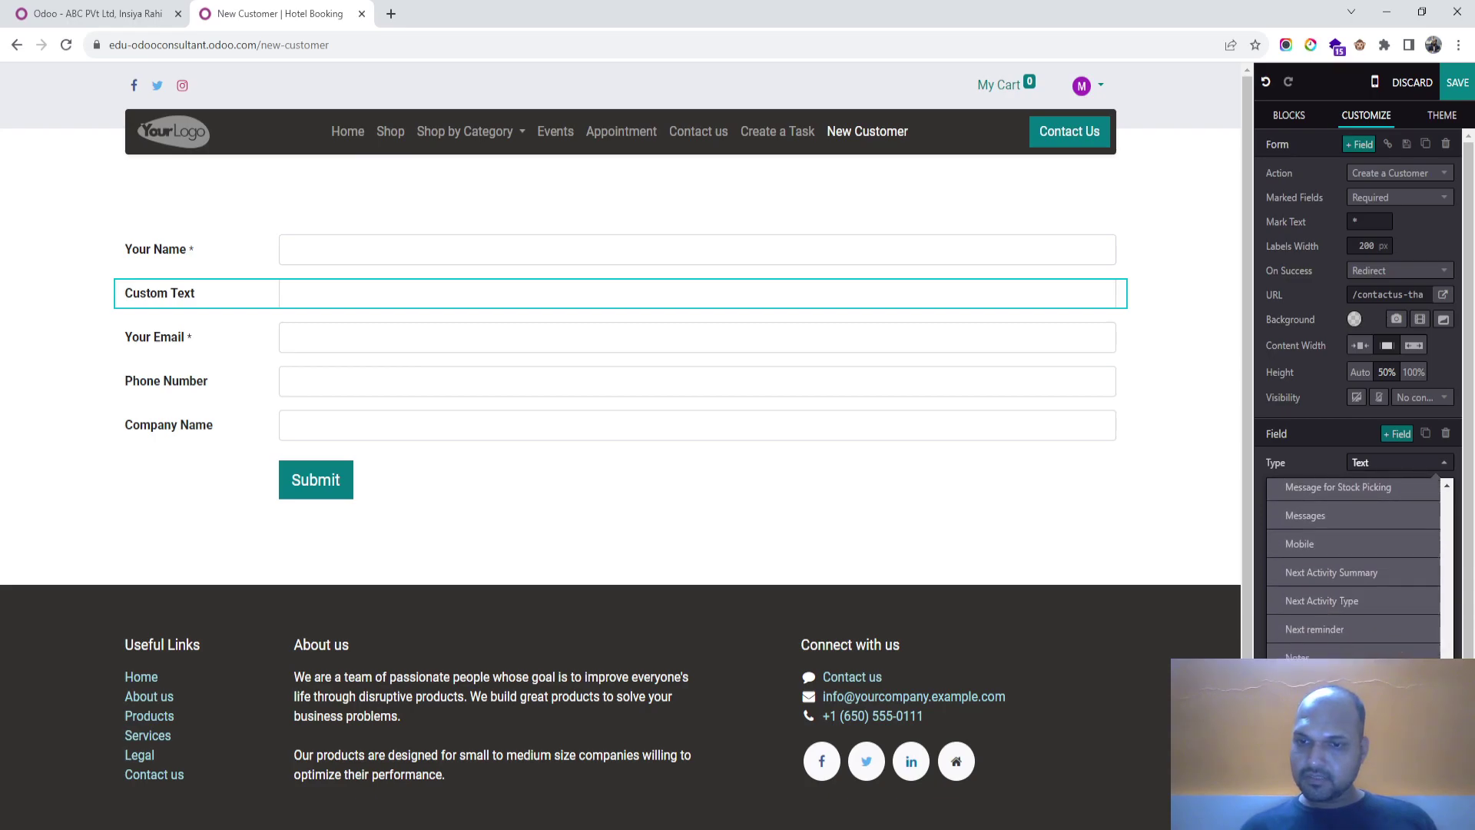
scroll(1352, 591, down, 10)
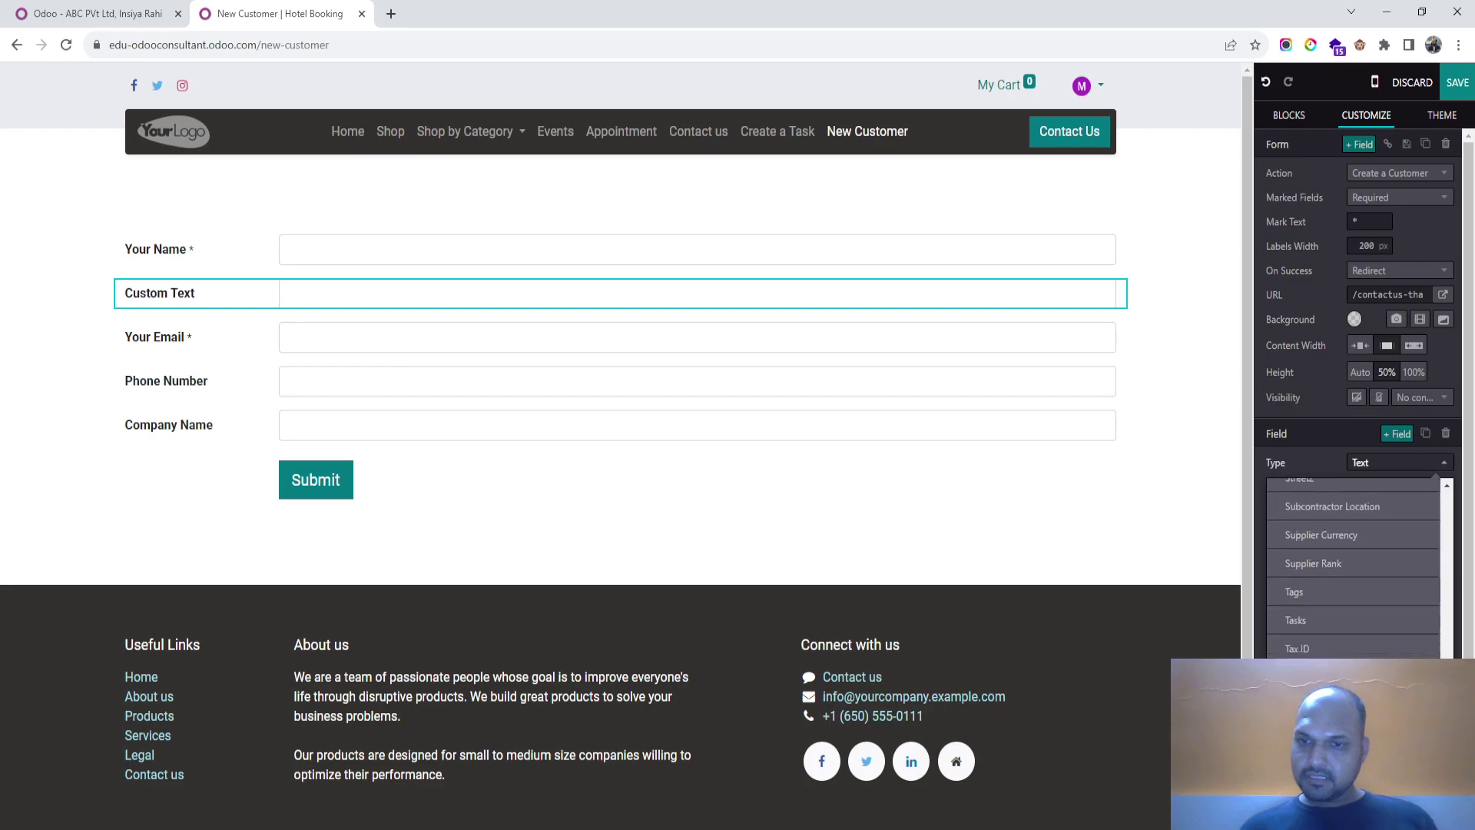
scroll(1352, 599, down, 5)
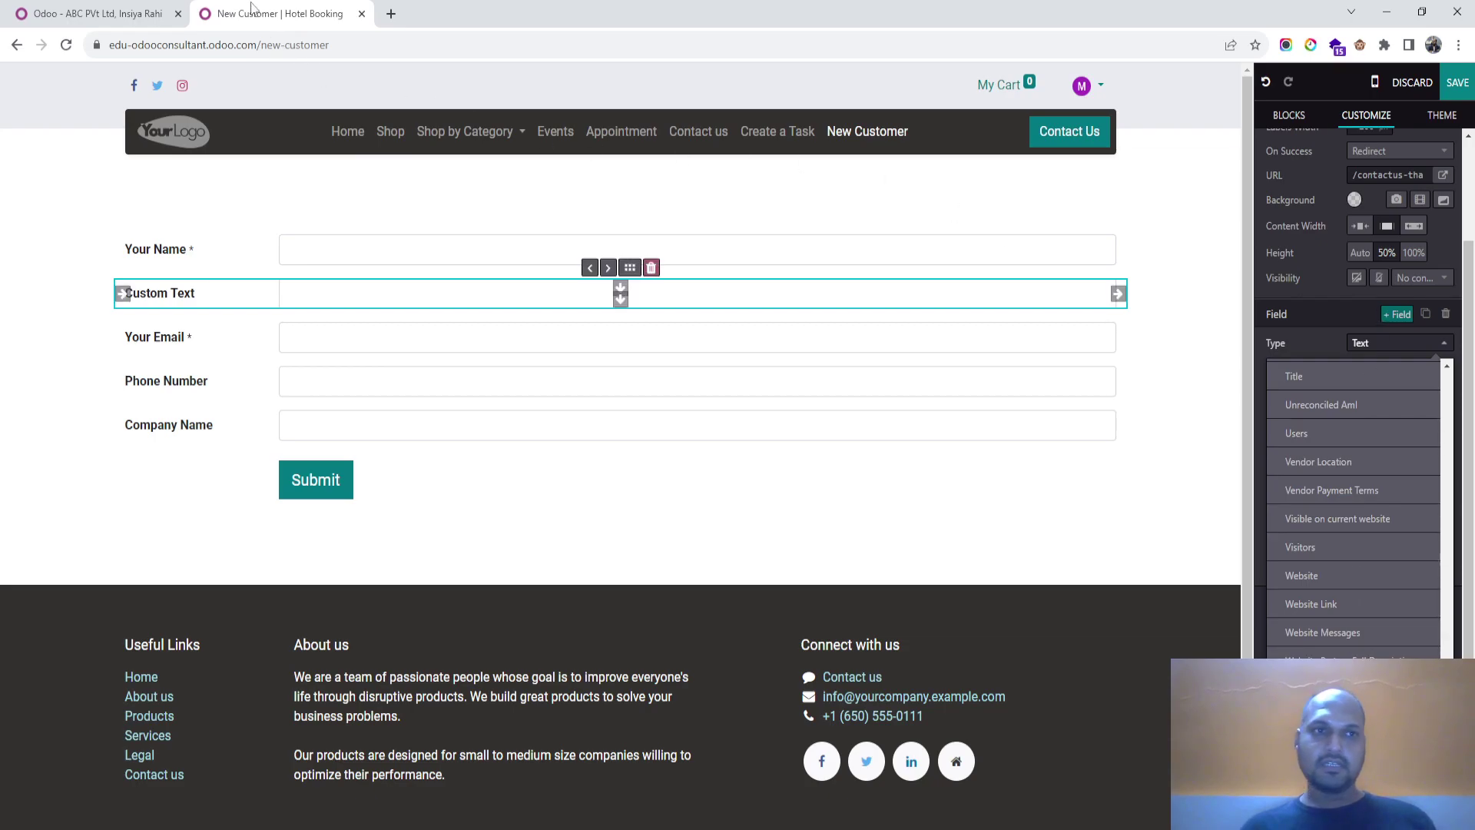
Step: Check the contact's PAN field, then set the new form field's type to PAN
click(103, 15)
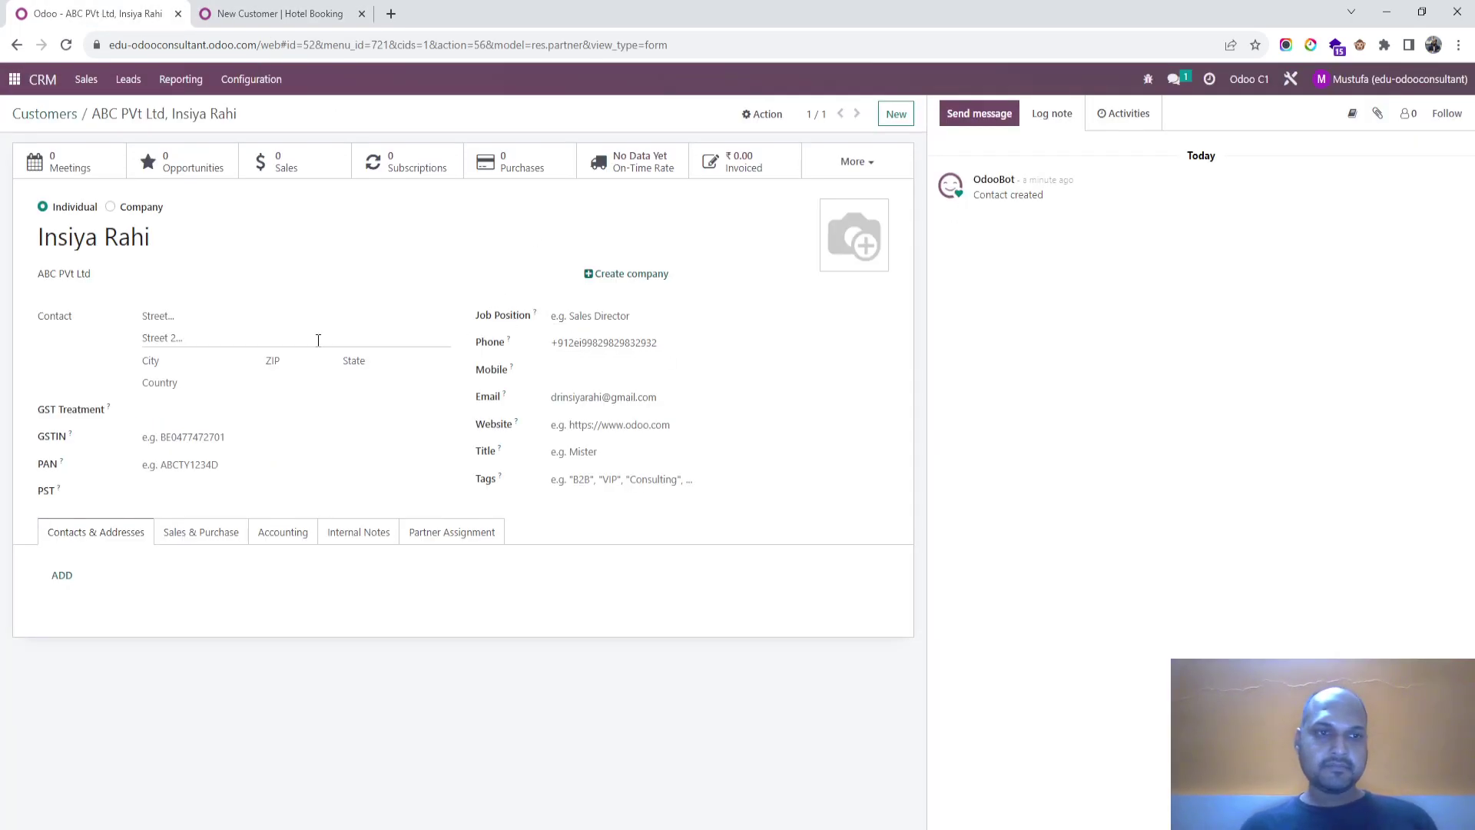
mouse_move(63, 467)
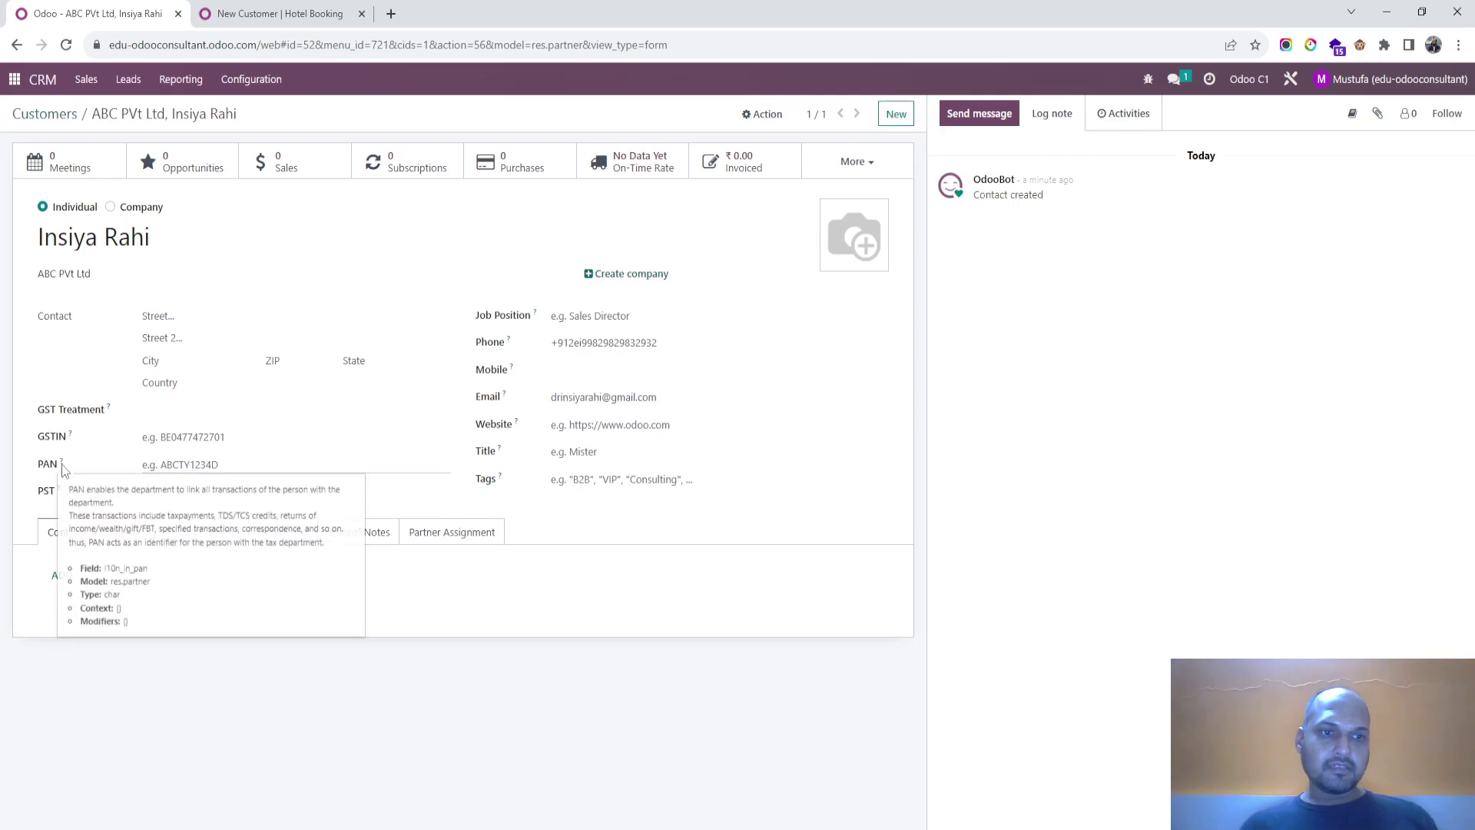
click(246, 25)
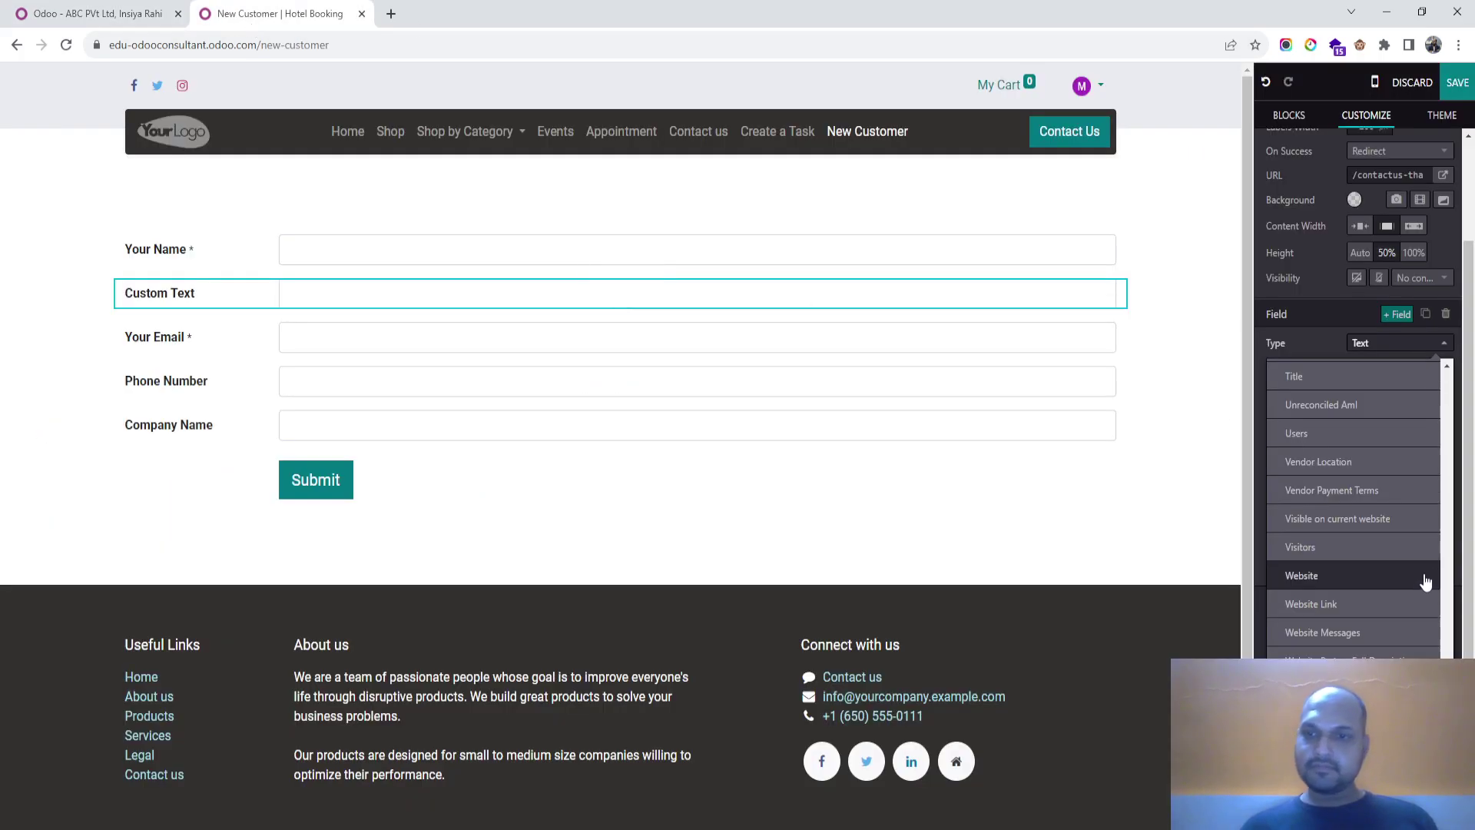
scroll(1412, 577, up, 15)
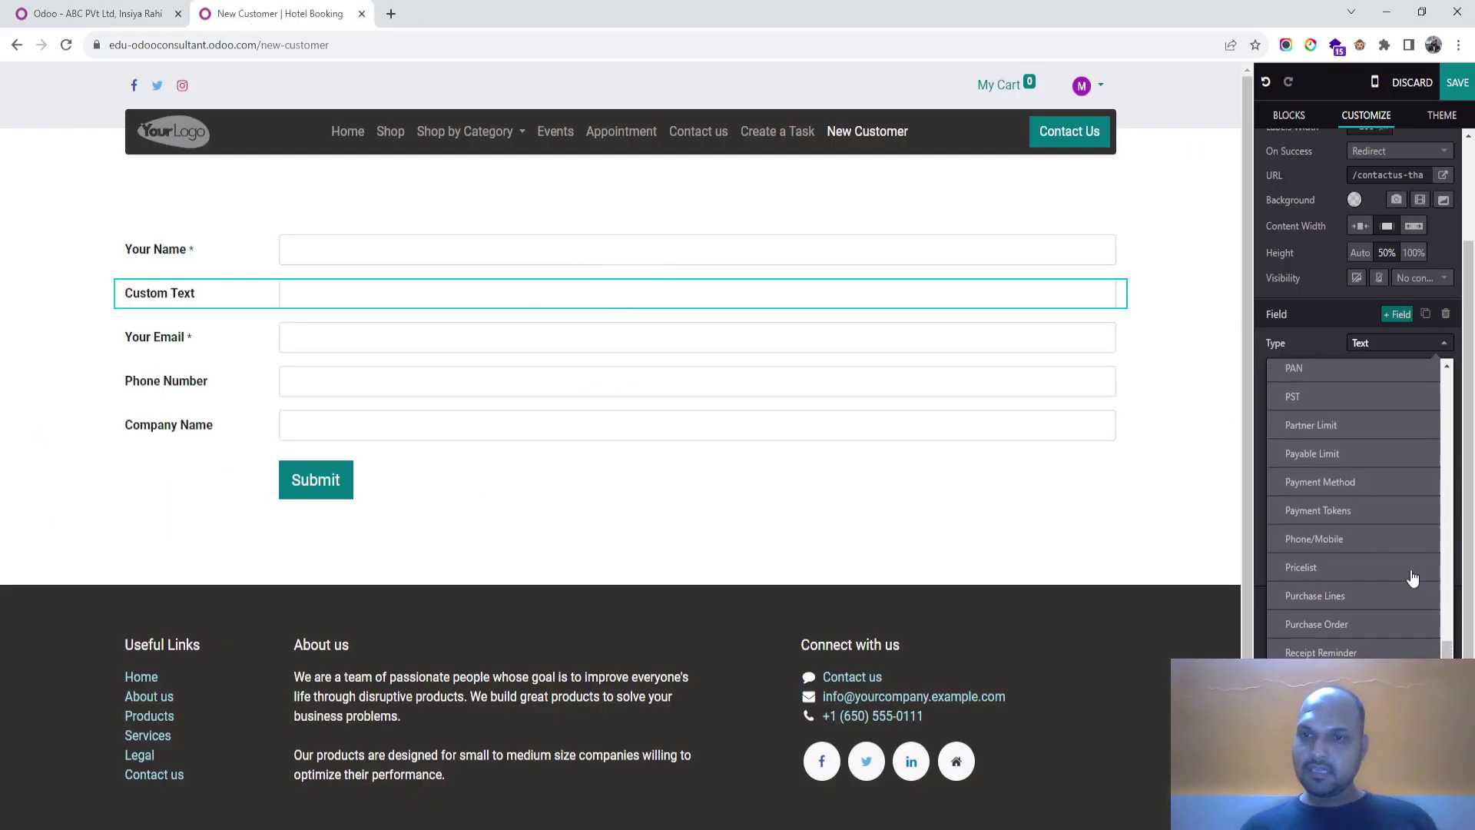
click(1323, 431)
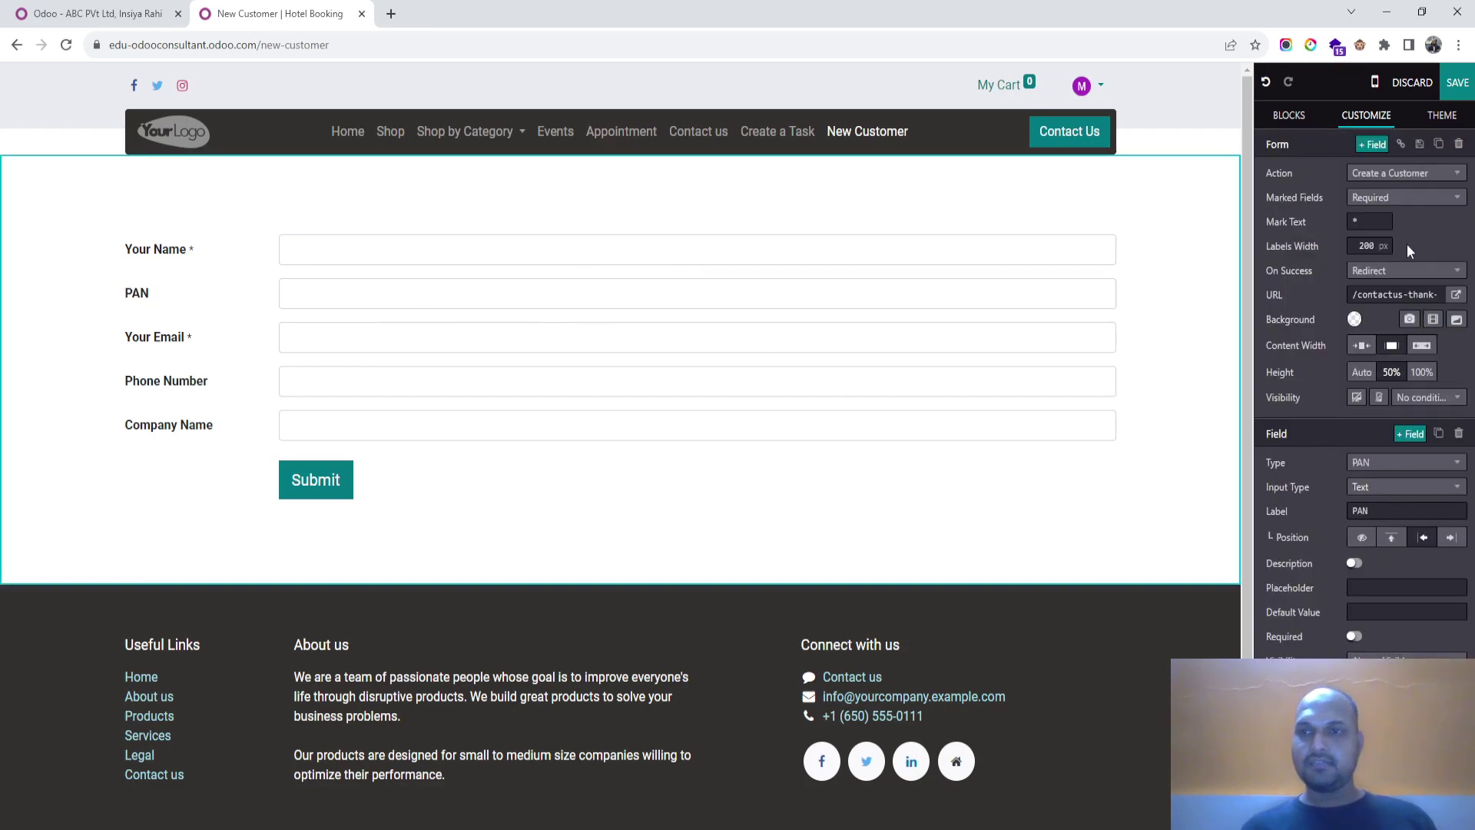
Step: Save the New Customer page with PAN between Your Name and Your Email
click(1457, 82)
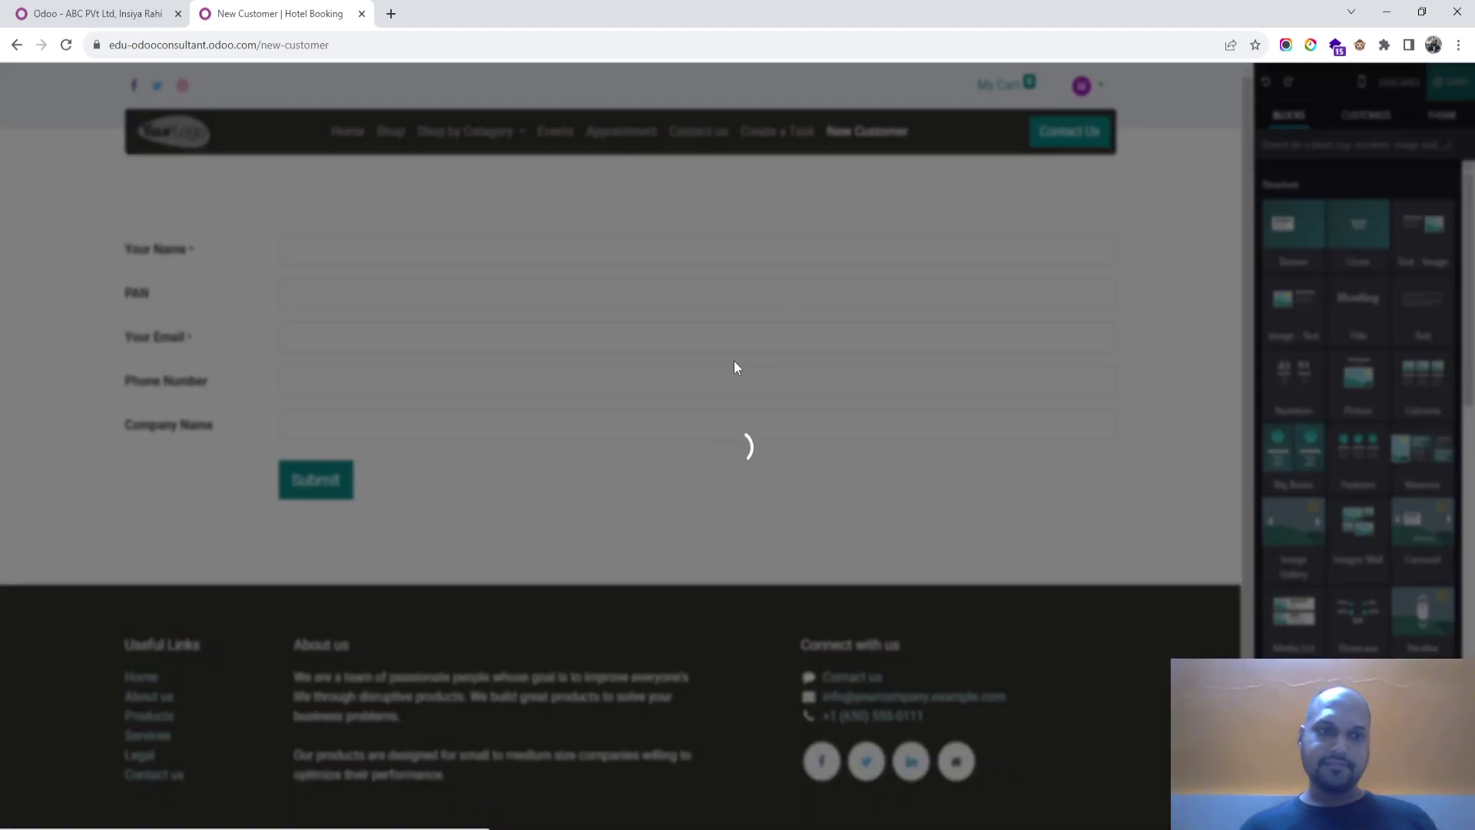